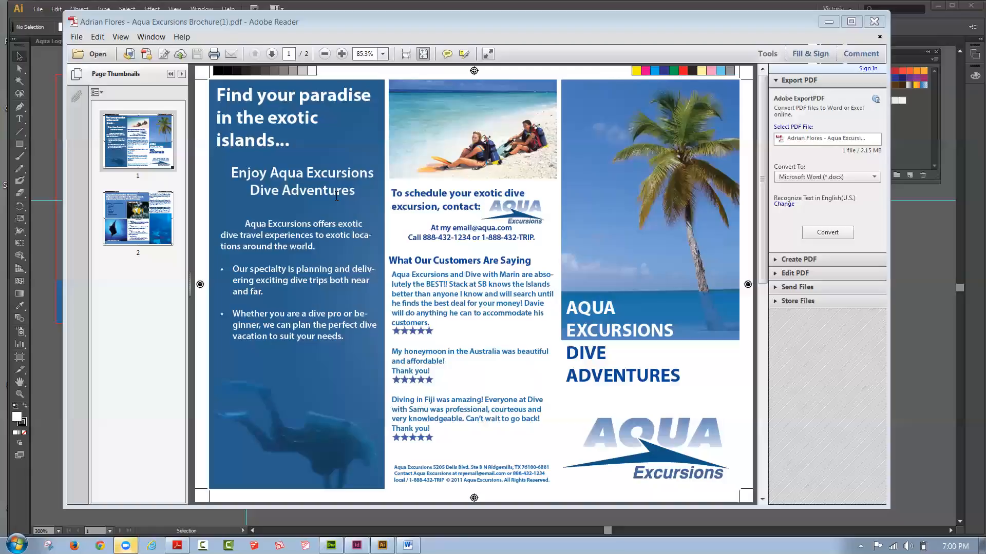
Step: Review the brochure's cover title over the palm photo and the heading text on its second page
left_click(332, 24)
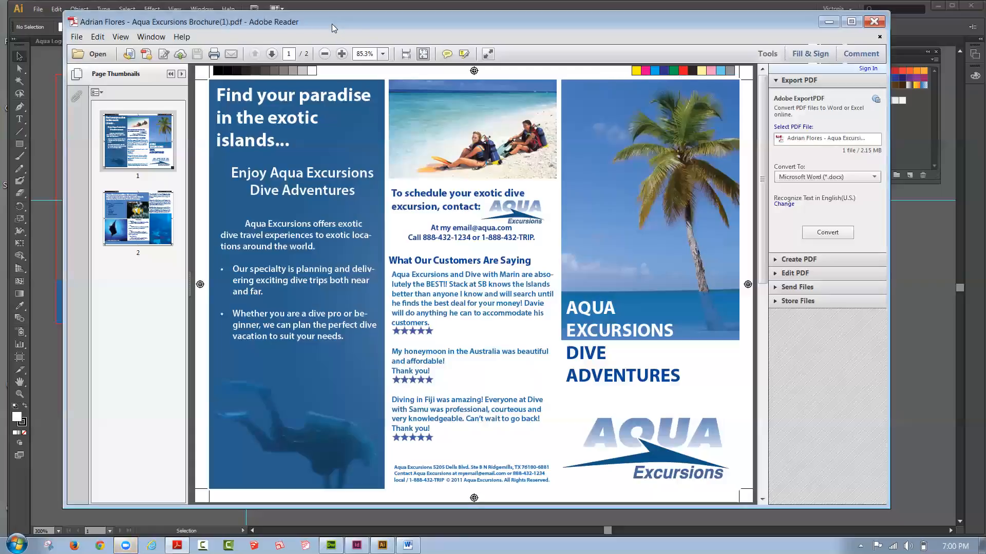
left_click_drag(332, 24, 310, 31)
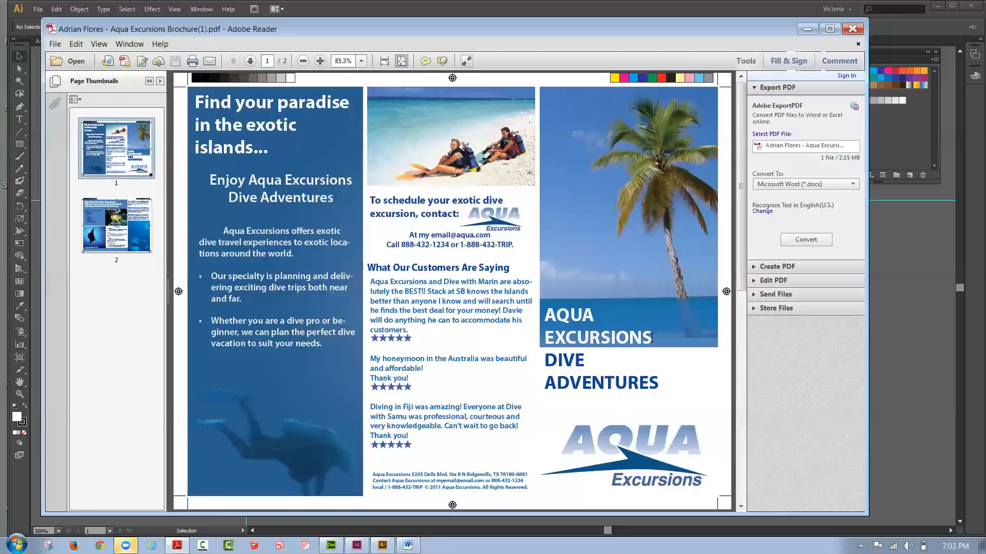
left_click_drag(651, 338, 545, 308)
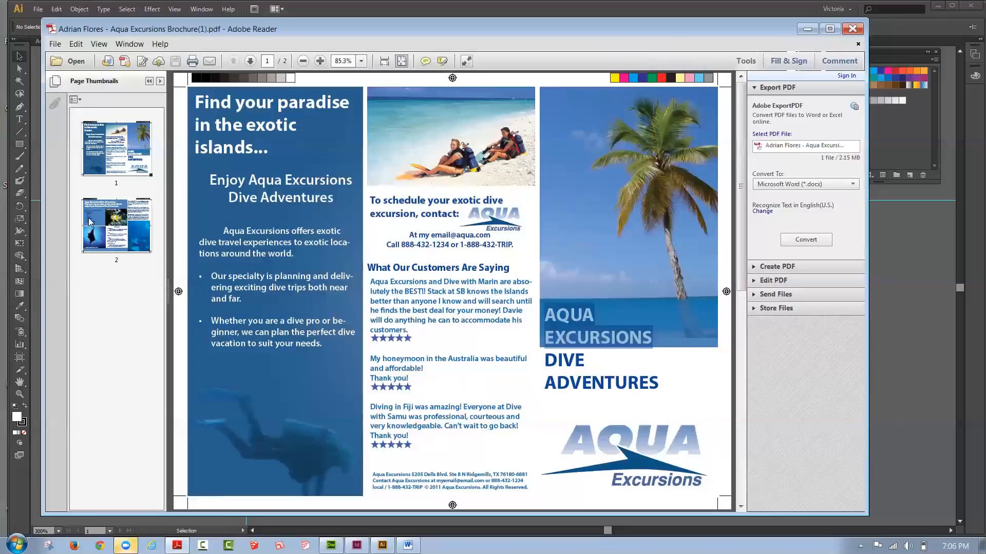
scroll(442, 231, "down", 3)
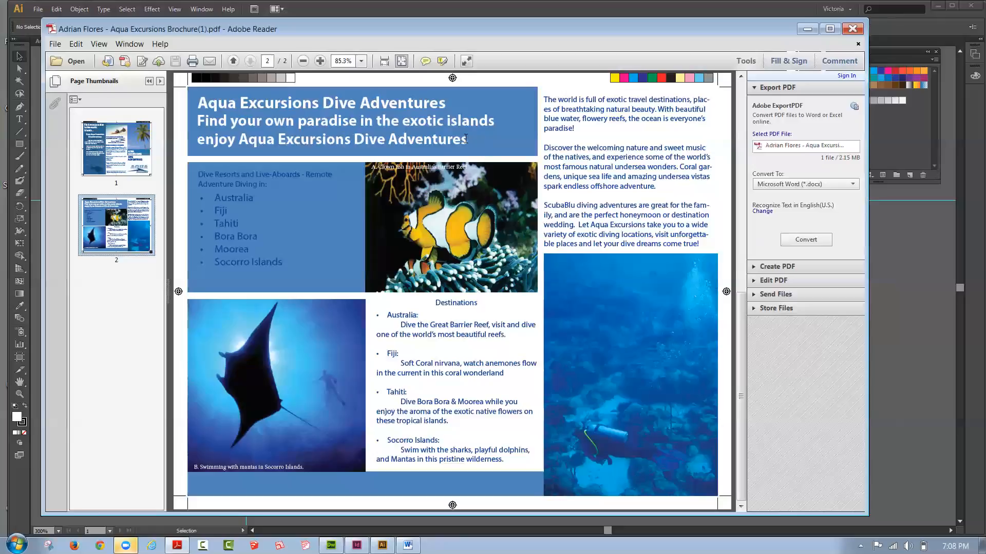
left_click_drag(468, 139, 196, 121)
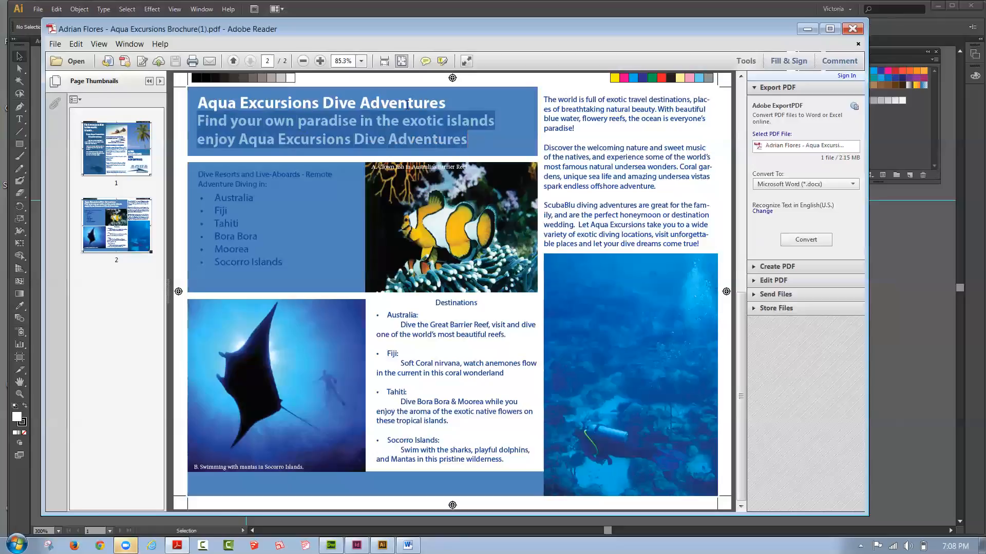
left_click(489, 142)
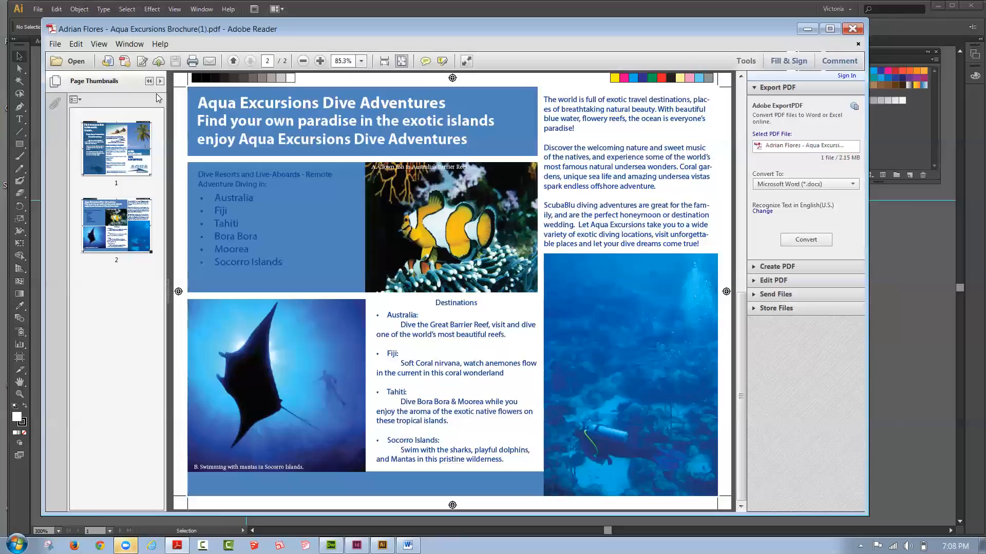
left_click_drag(468, 143, 197, 121)
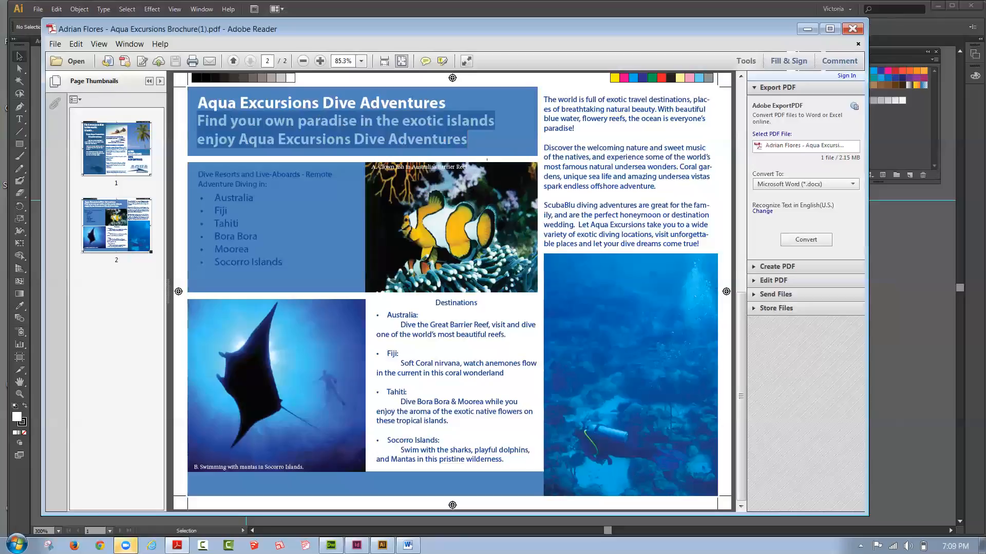
left_click(486, 163)
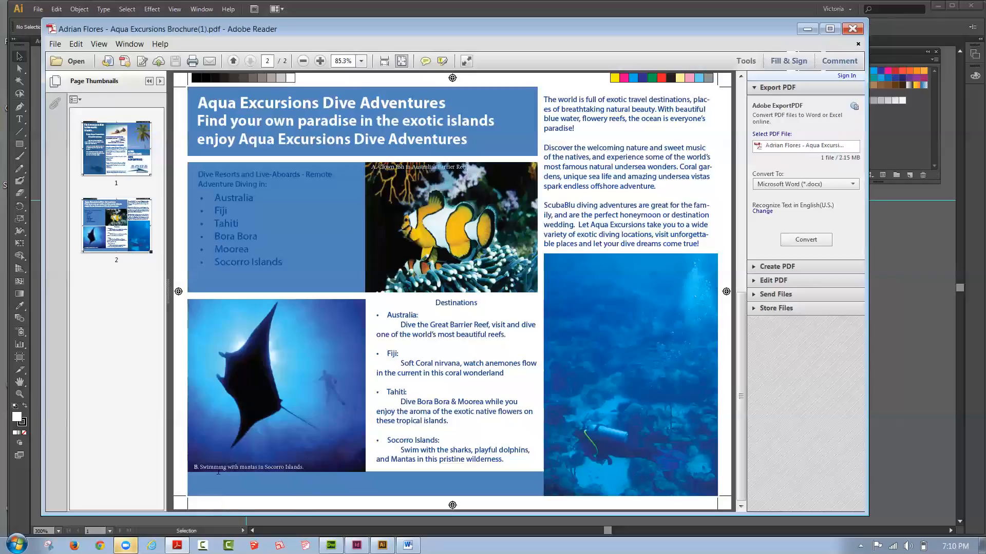
Step: Examine the brochure's destination list, photo captions and body paragraphs, comparing the first page with the second
mouse_move(450, 325)
left_mouse_down()
mouse_move(422, 334)
mouse_move(455, 334)
left_mouse_up()
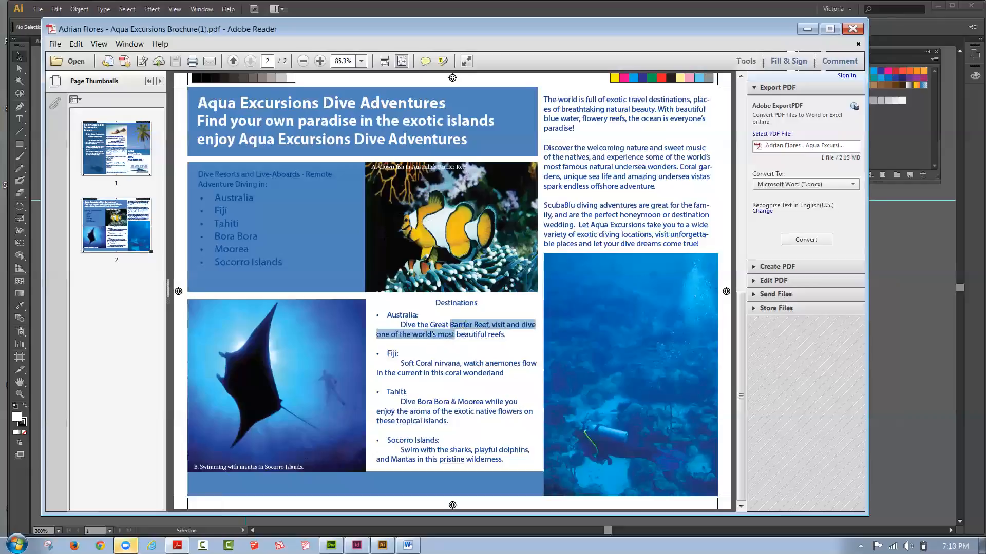
left_click(257, 467)
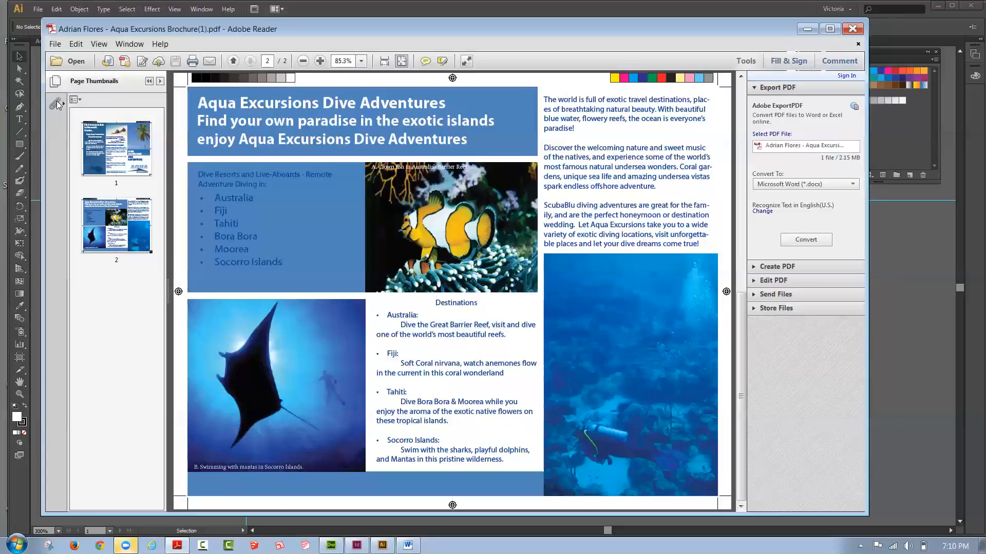
left_click(117, 147)
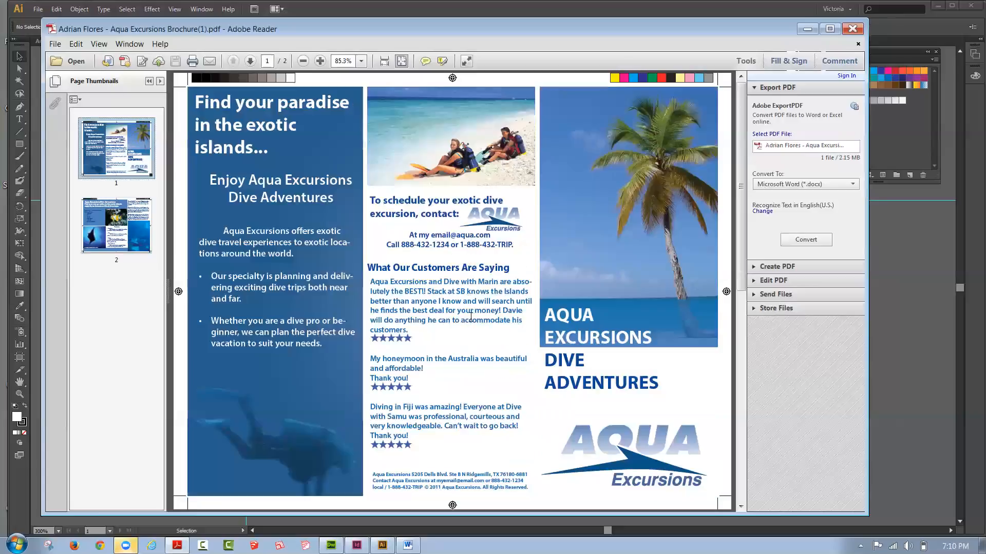
left_click(129, 221)
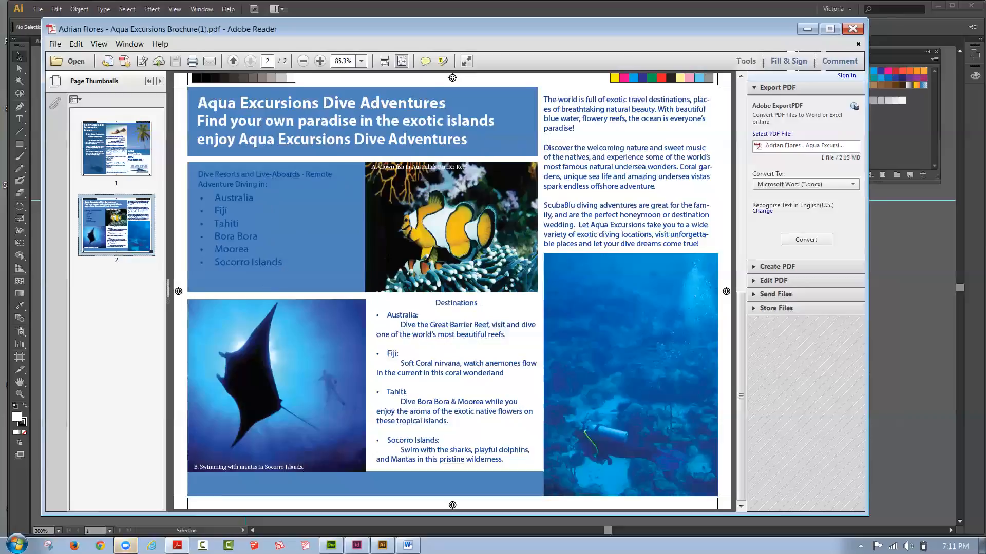
left_click_drag(669, 235, 544, 99)
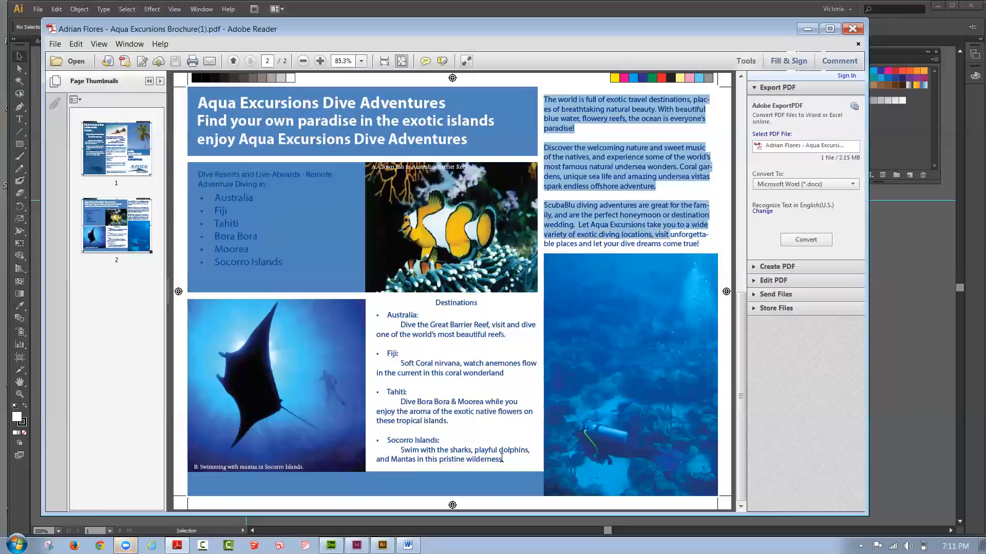
left_click(718, 147)
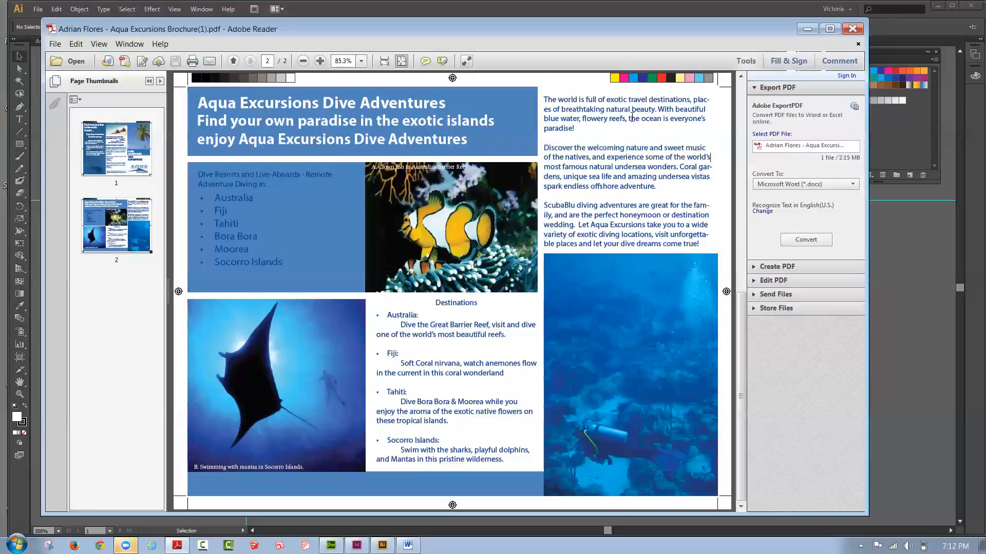
left_click_drag(639, 119, 582, 118)
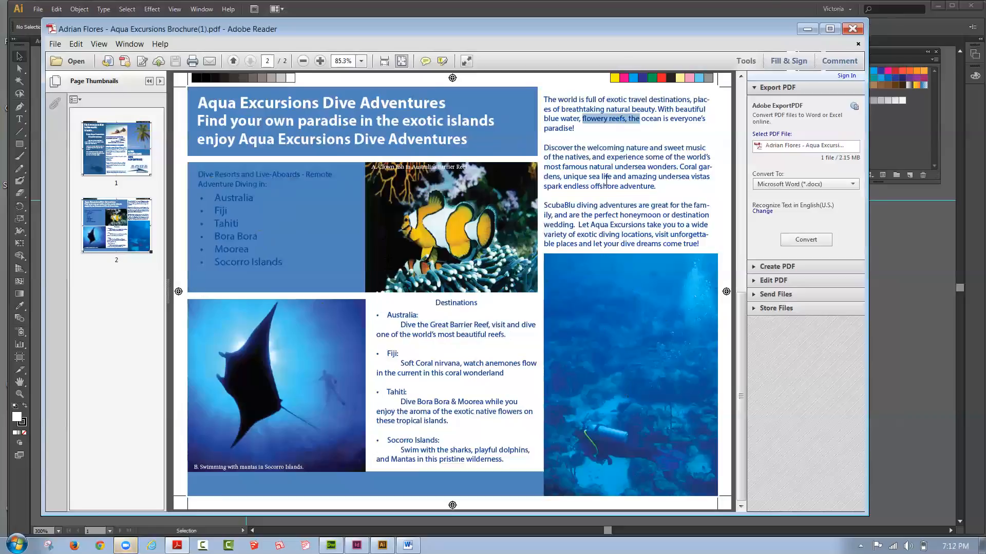
Step: Close the brochure PDF and bring up the Aqua Logo Start.ai document in Illustrator
left_click_drag(716, 34, 647, 36)
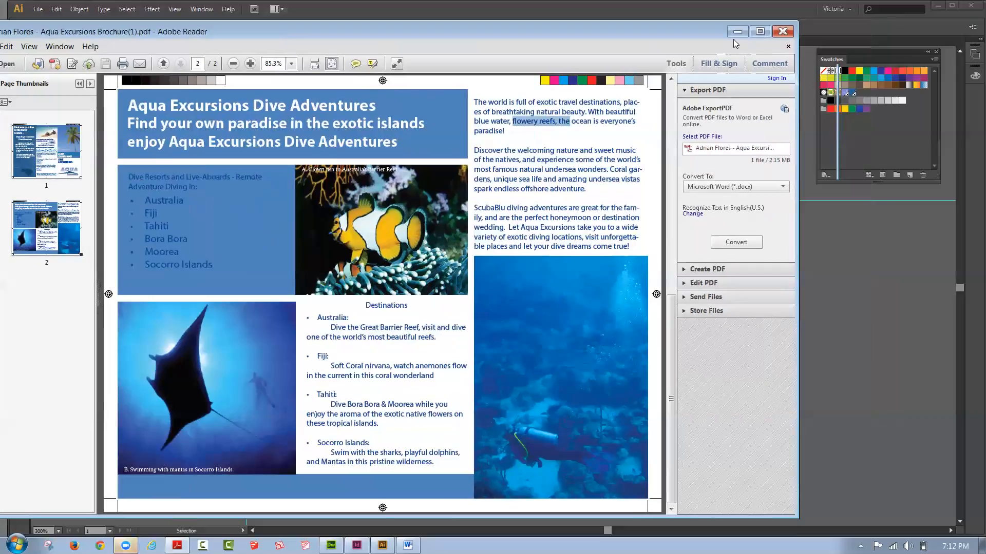
left_click(781, 33)
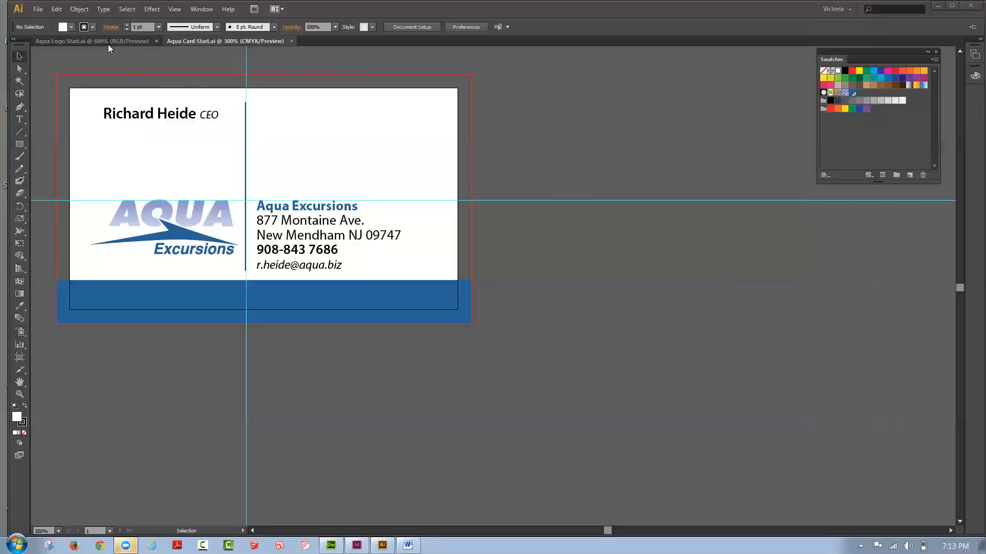
left_click(91, 41)
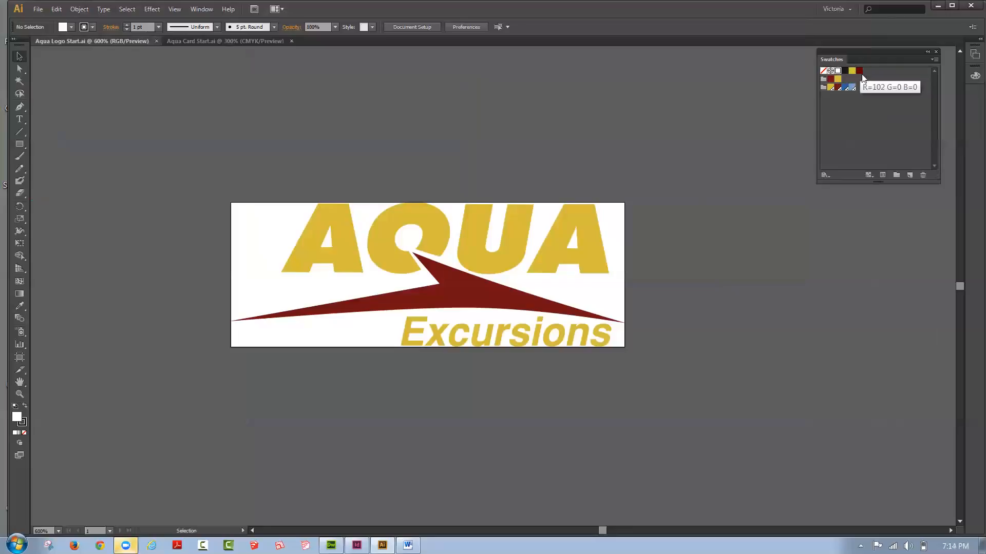
Step: Check which swatches color the AQUA lettering, the swoosh and the Excursions text in the logo
left_click(848, 107)
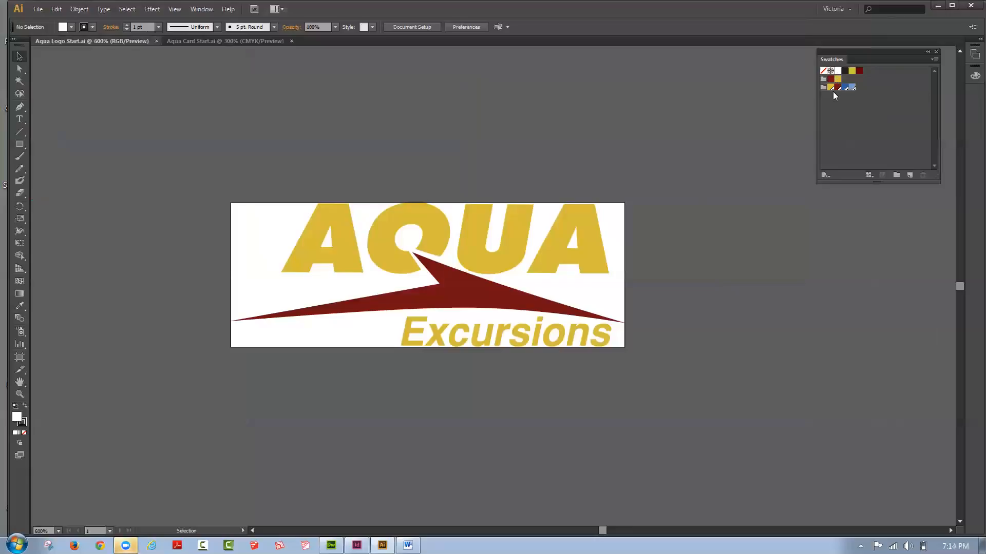
left_click(590, 220)
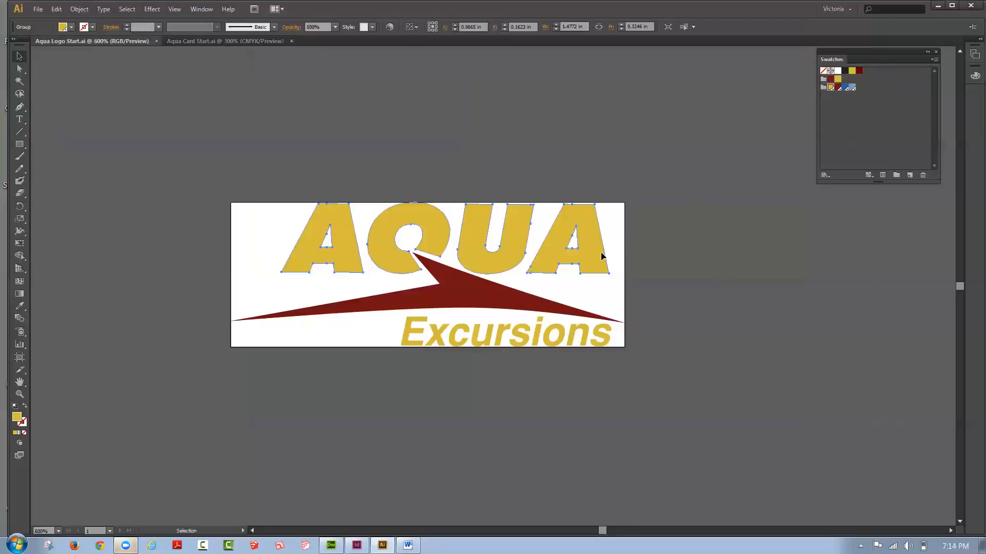
left_click(502, 297)
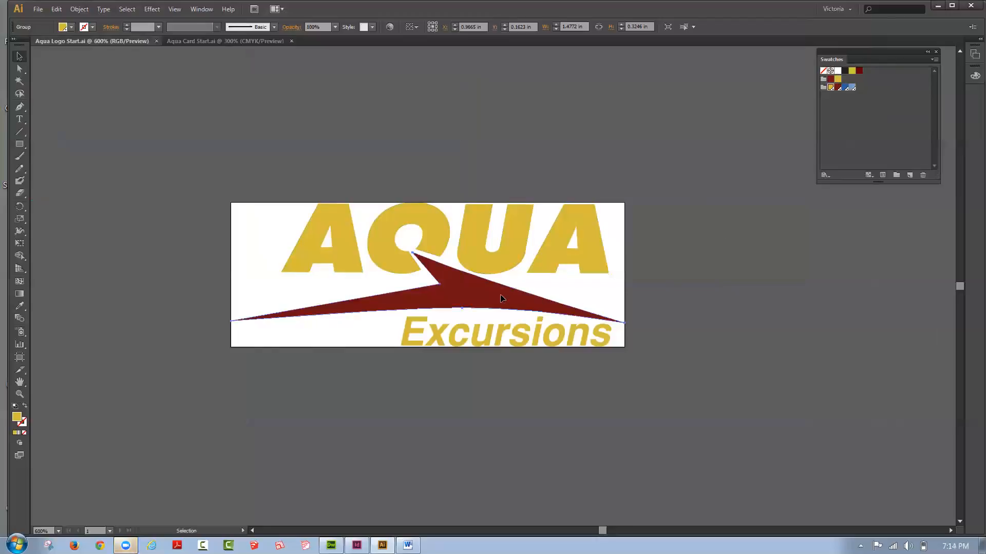
left_click(837, 89)
left_click(545, 338)
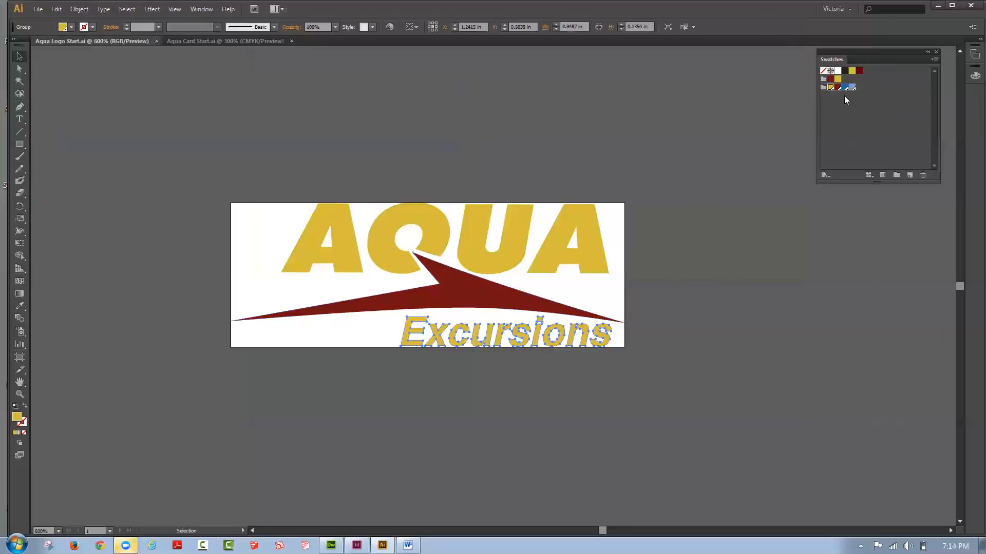
left_click(453, 179)
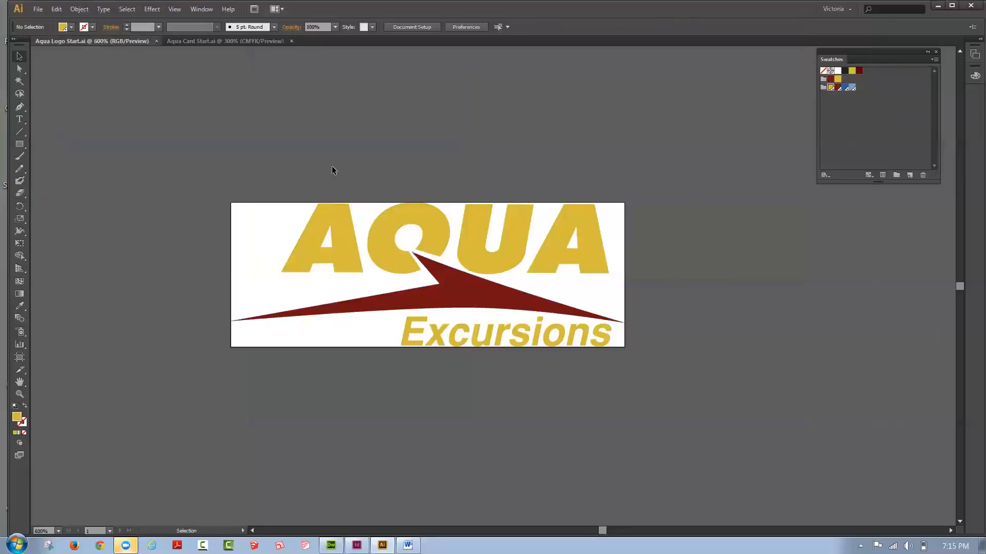
Step: Start saving a copy of the logo, with the Tonight 4-13 folder on the Desktop as its location
left_click(41, 9)
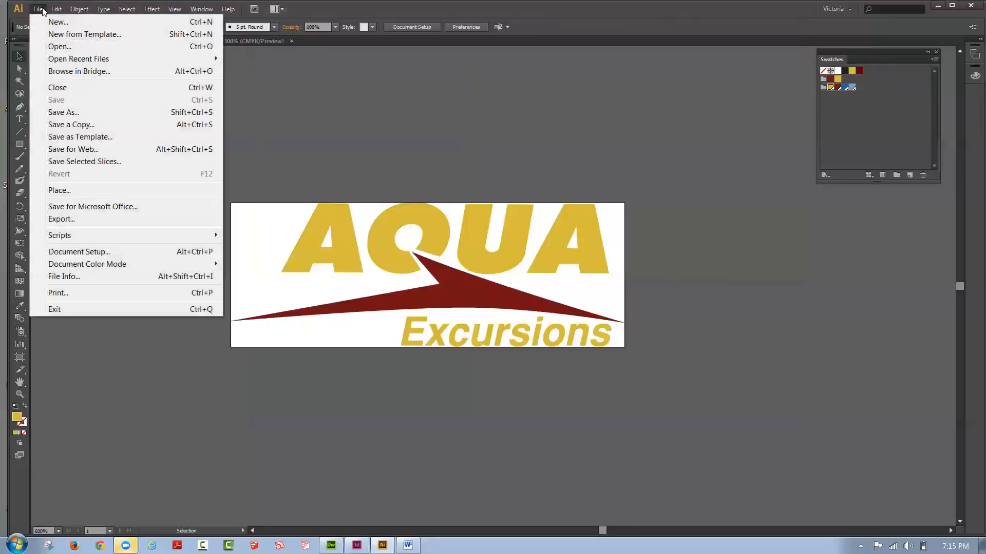
left_click(71, 125)
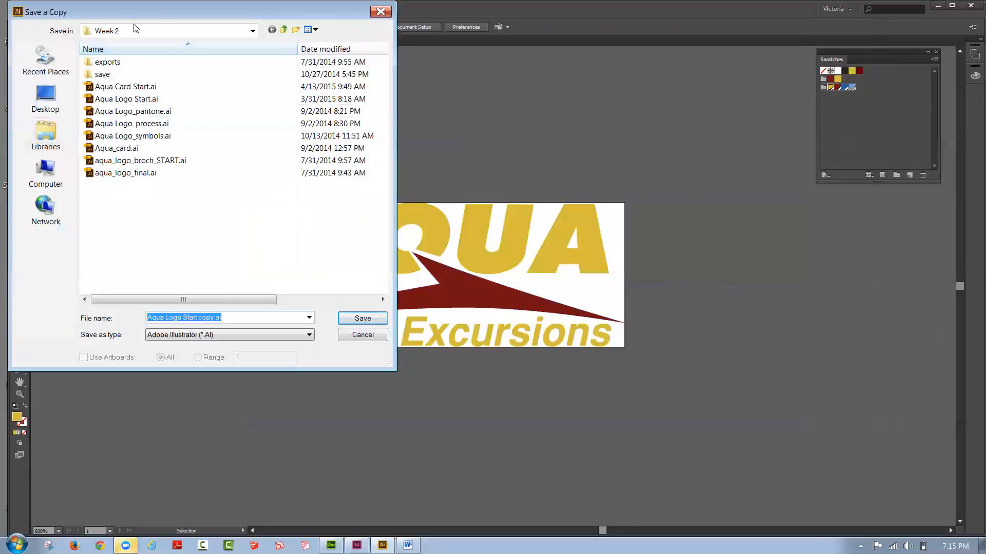
left_click_drag(137, 17, 466, 95)
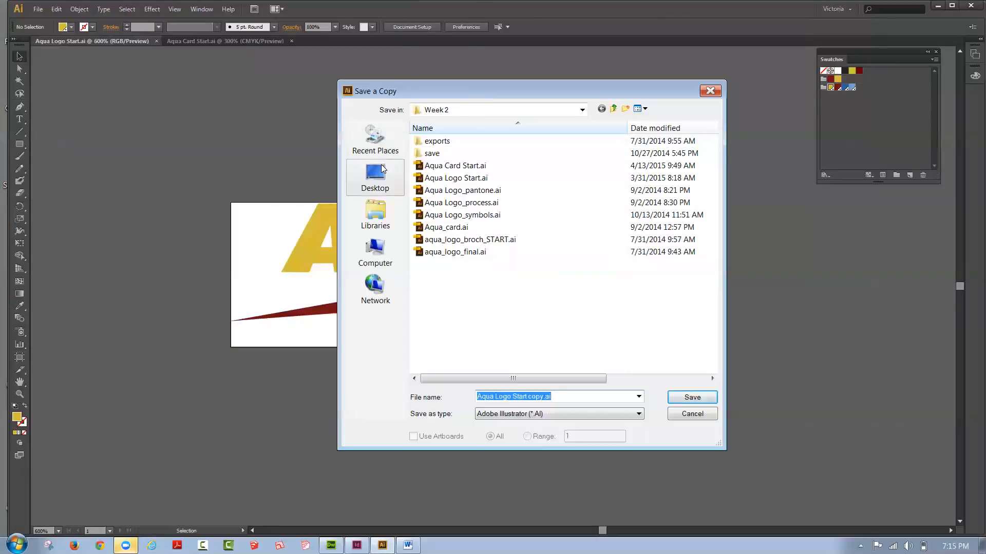
left_click(382, 171)
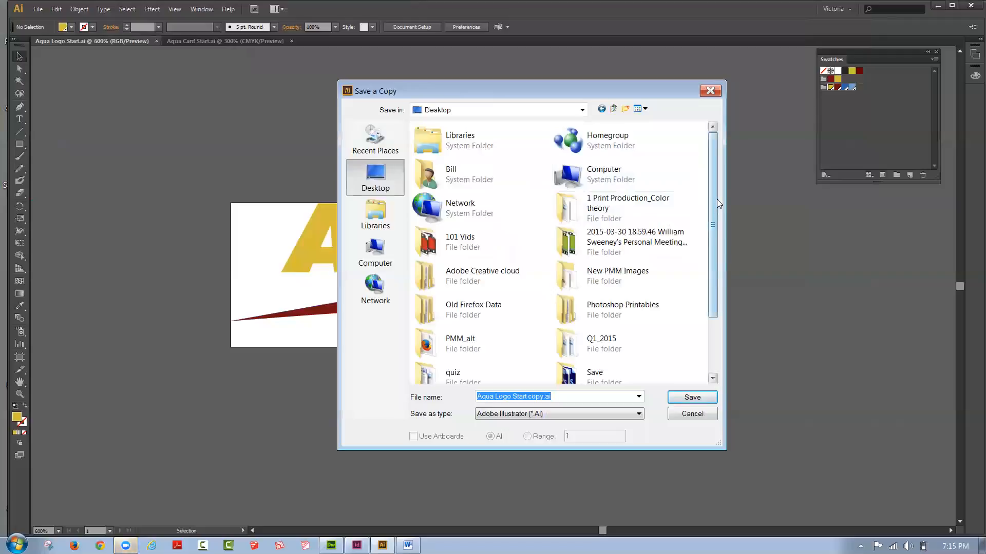
scroll(717, 196, "down", 1)
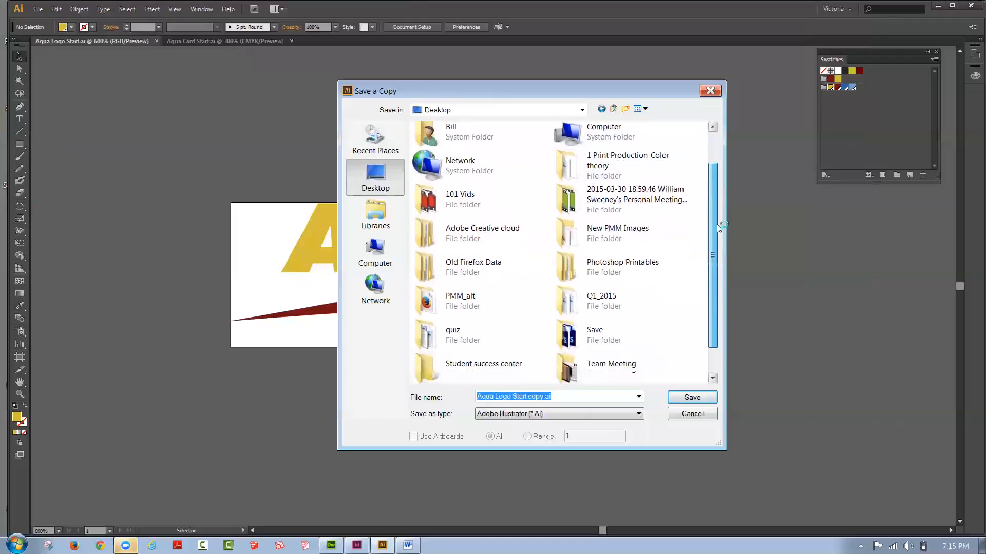
scroll(717, 236, "down", 1)
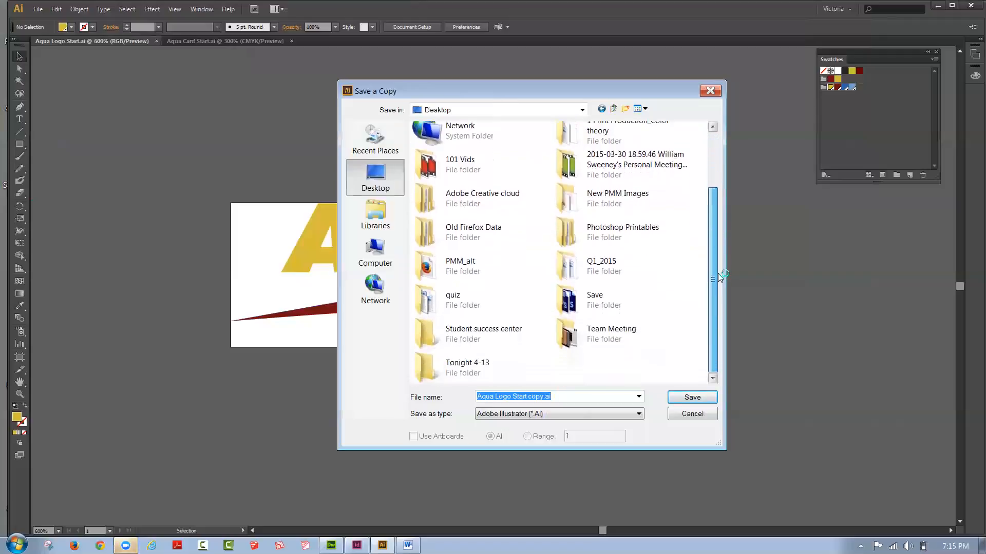
double_click(420, 368)
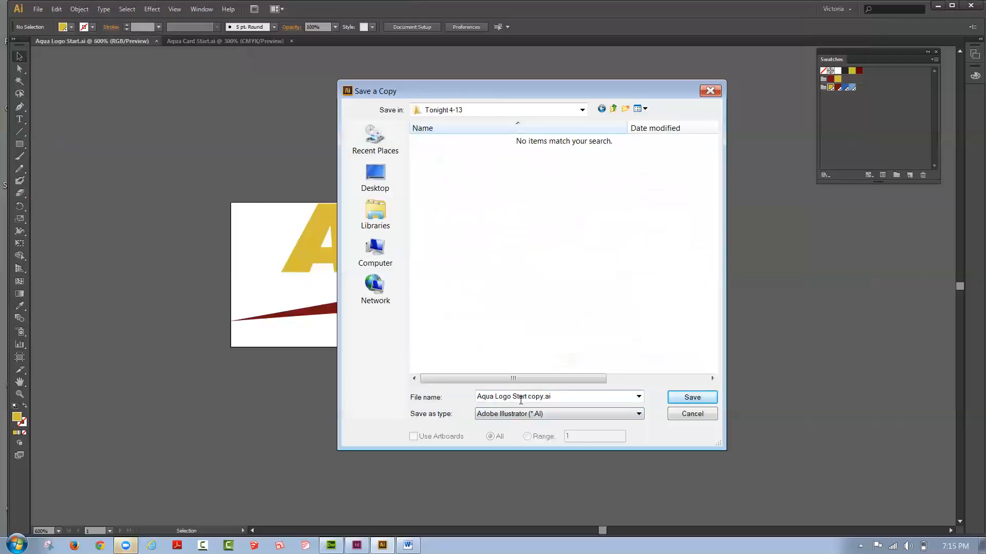
Step: Name the copy Aqua Logo Stpot, choose the Illustrator EPS format and proceed to the EPS options
triple_click(539, 397)
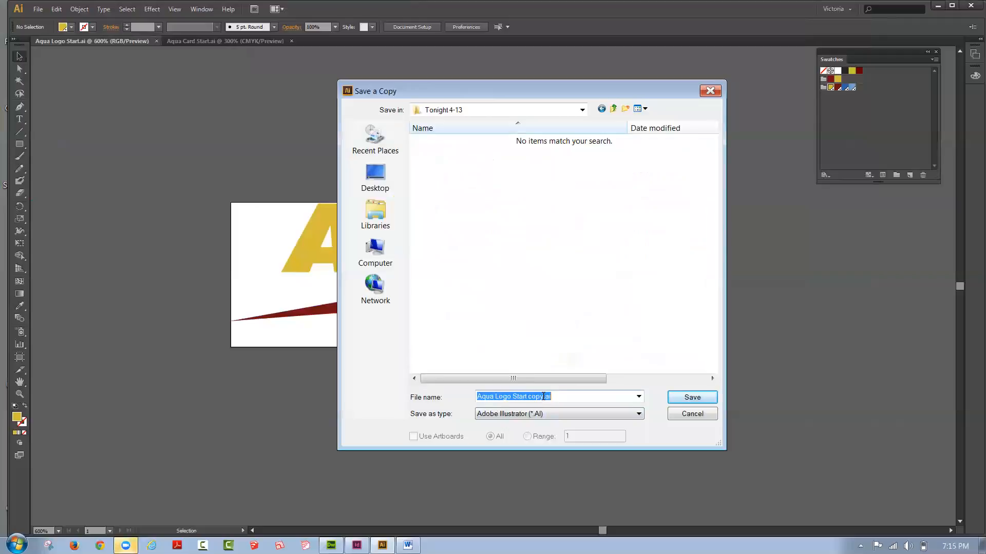
left_click_drag(543, 396, 518, 395)
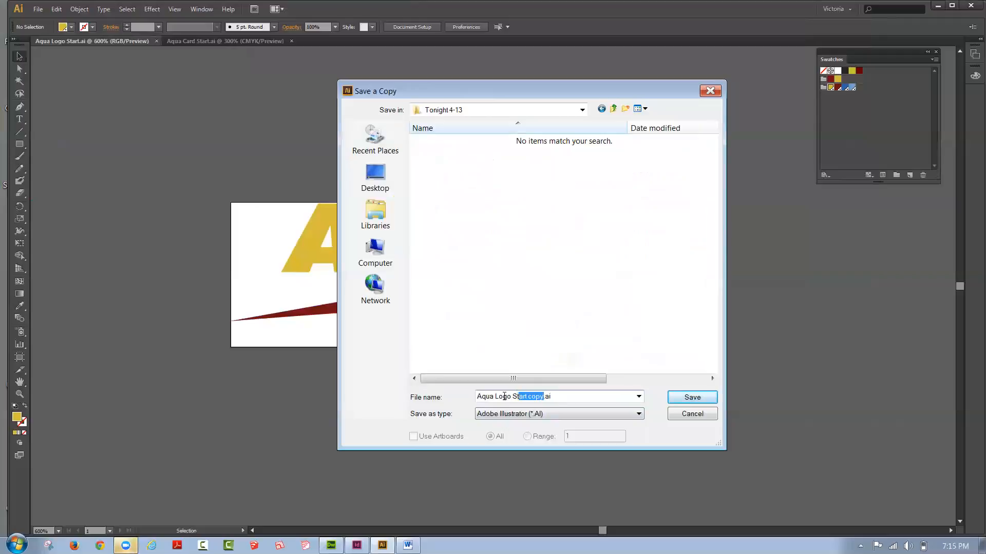
type("pot")
left_click(500, 414)
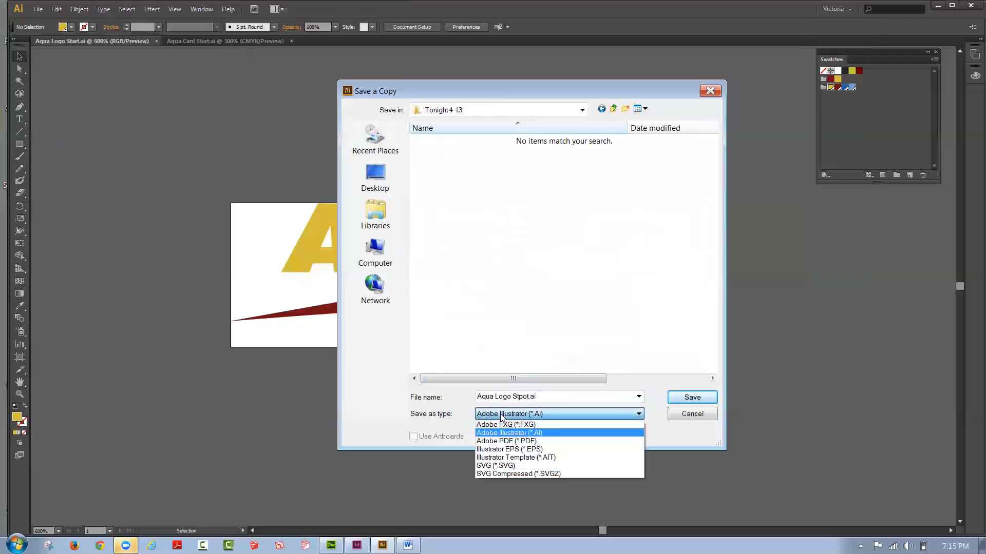
left_click(510, 450)
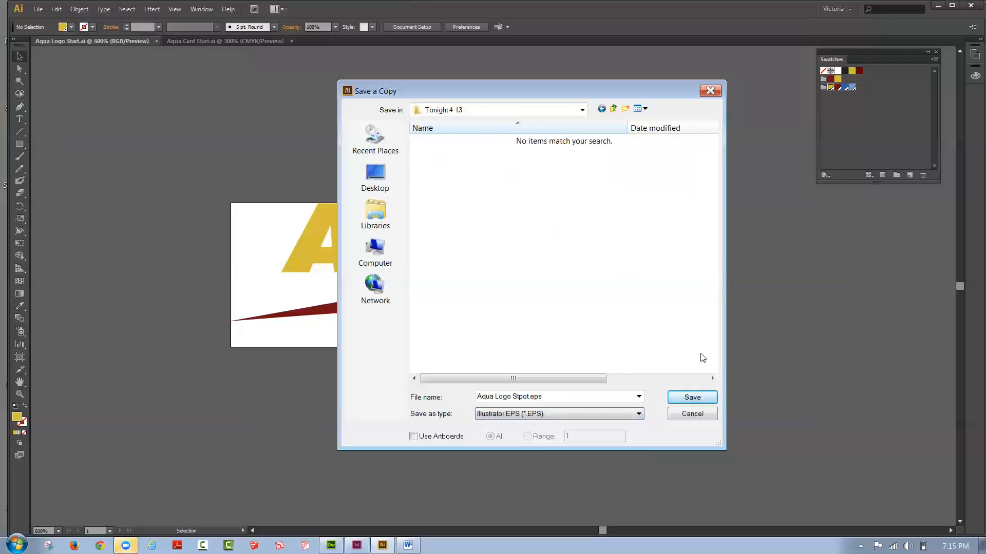
left_click(691, 400)
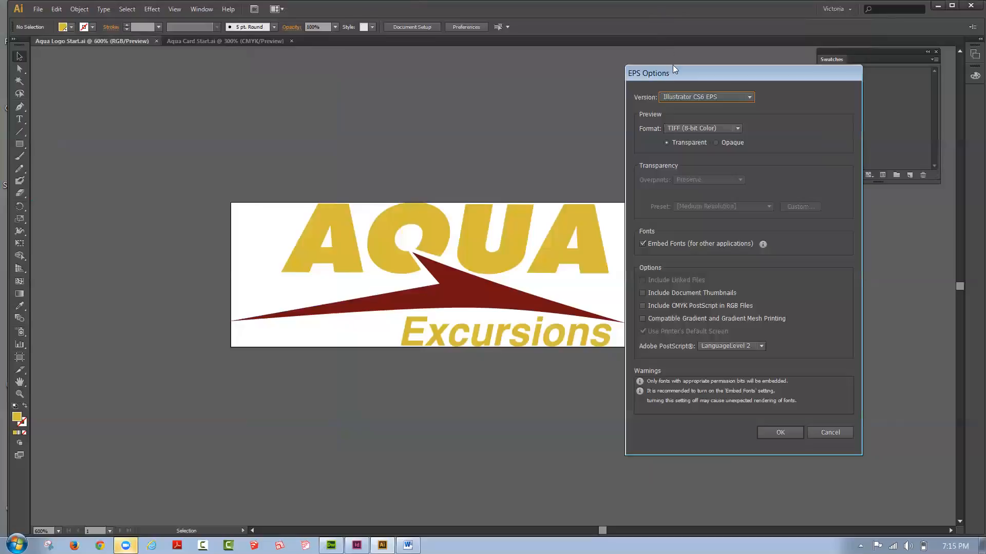
Step: Save the EPS copy in Illustrator CS6 EPS version with embedded fonts and open the Tonight 4-13 folder on the desktop
left_click_drag(671, 68, 543, 92)
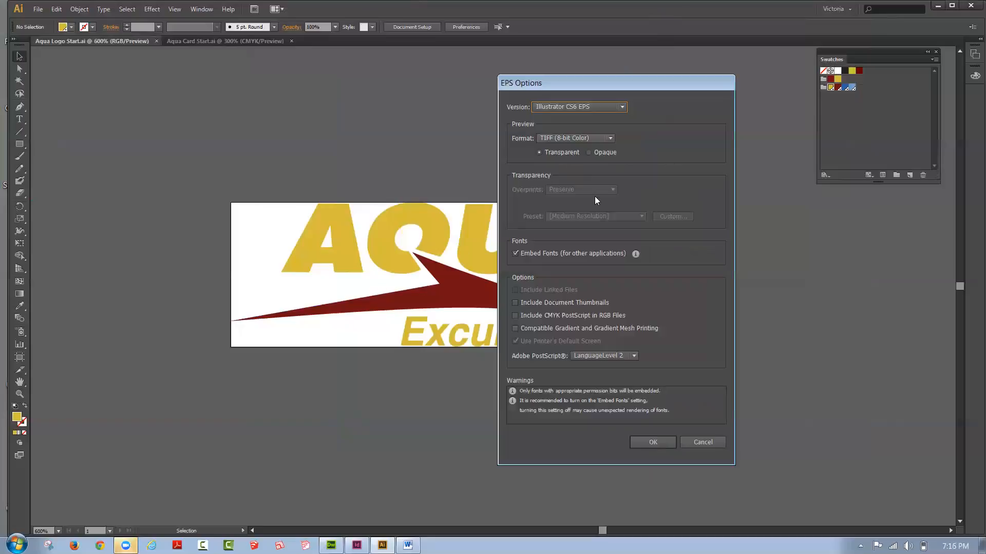
left_click(653, 443)
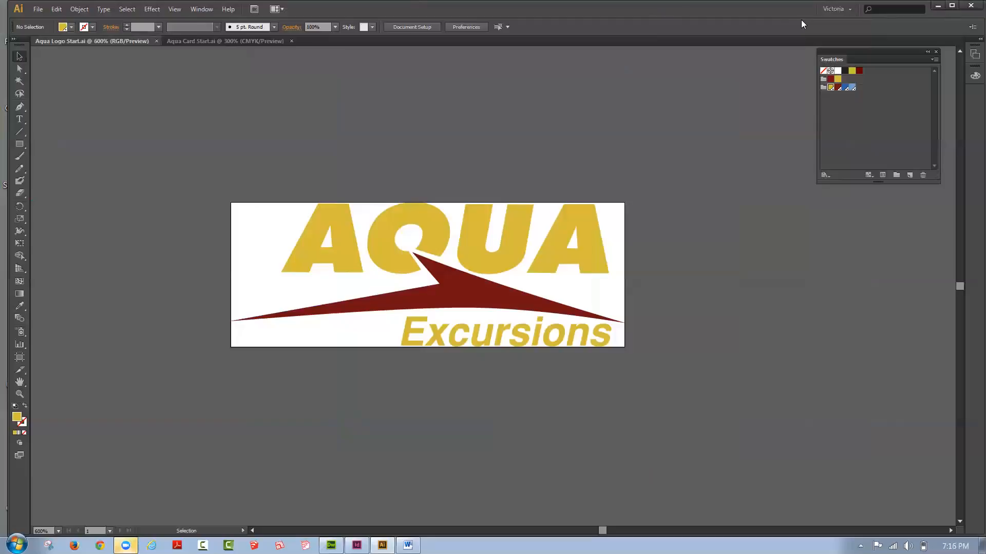
double_click(779, 14)
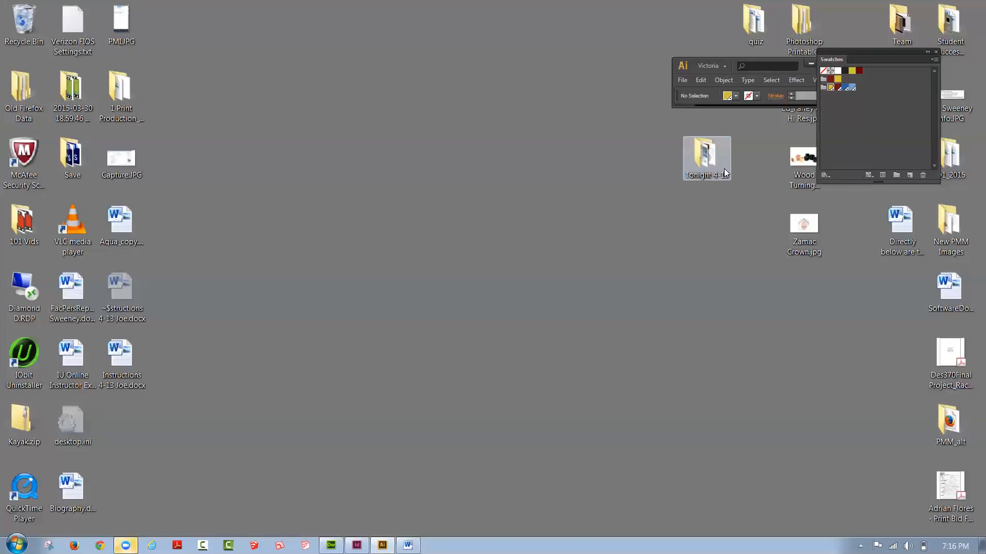
double_click(696, 154)
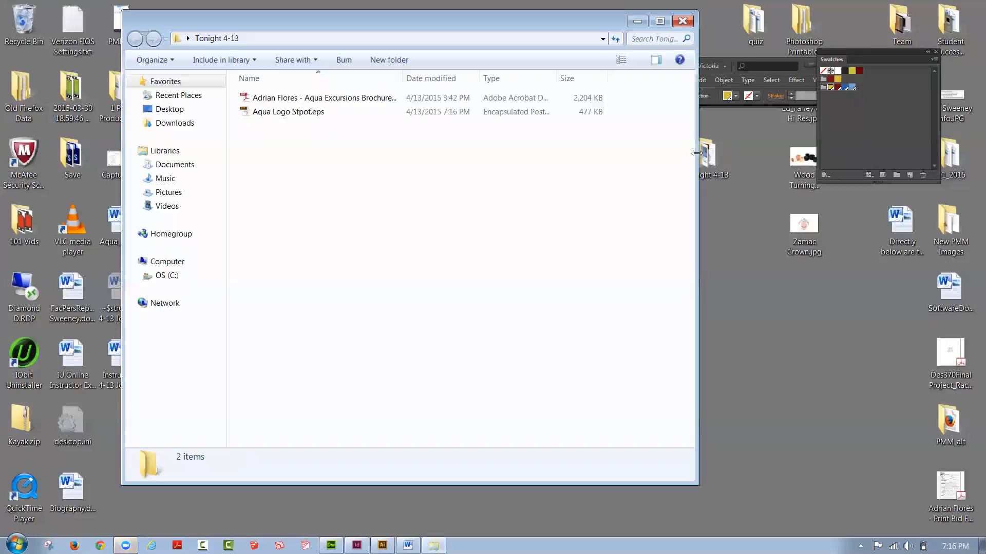
left_click_drag(275, 25, 311, 51)
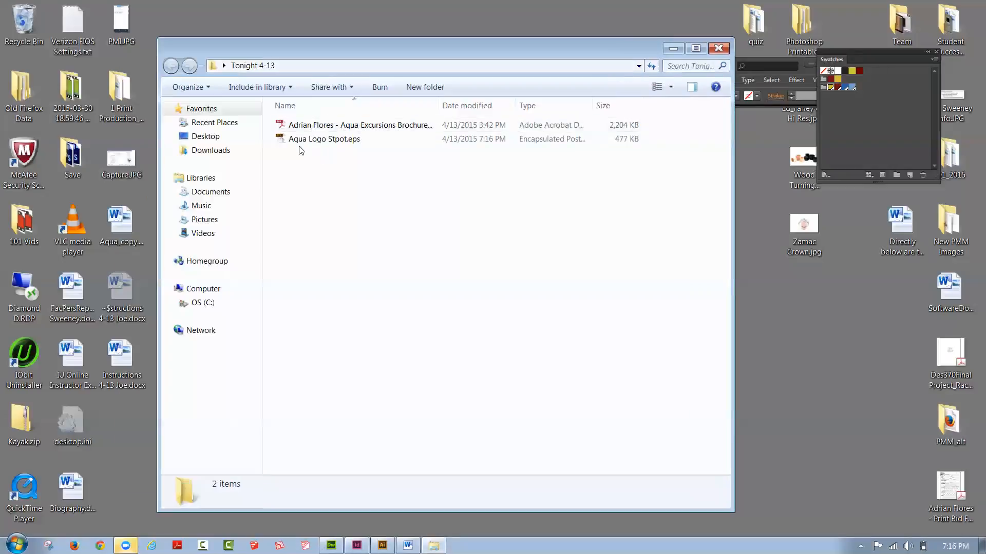
Step: Correct the misspelled name of the saved logo file to Aqua Logo Spot.eps
left_click(335, 144)
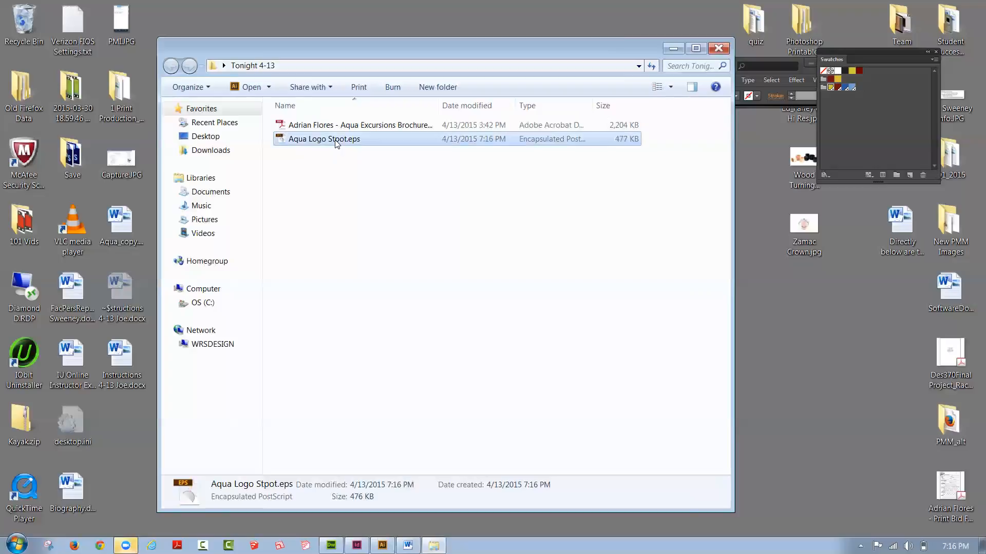
left_click(336, 144)
left_click(336, 141)
key("BackSpace")
left_click(320, 148)
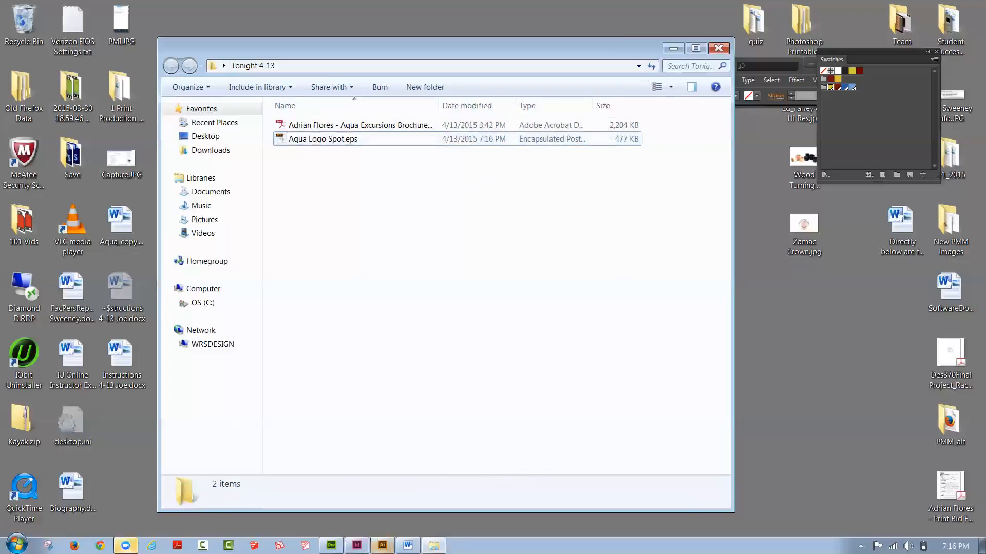
Step: Switch back to Illustrator and maximize its window with the logo document in view
left_click(383, 545)
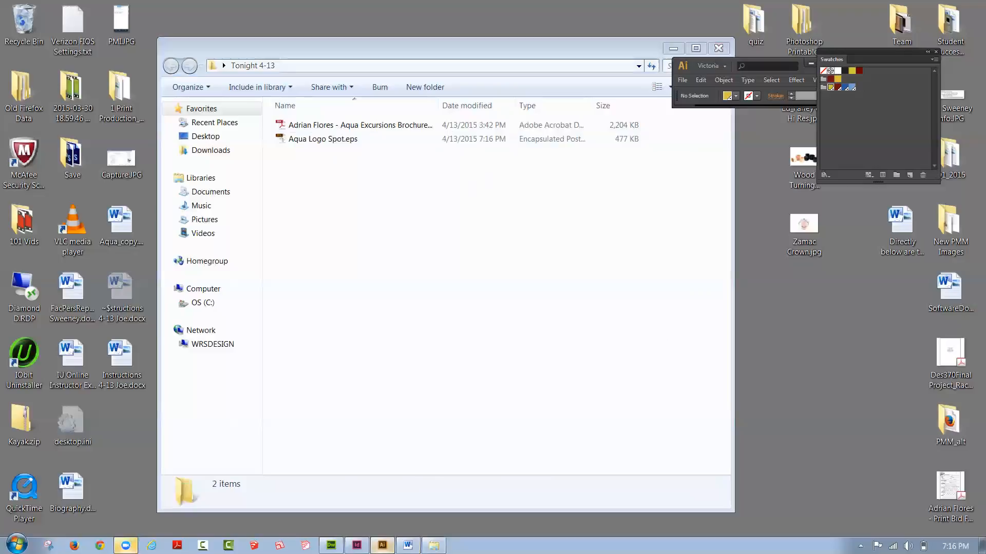
left_click(382, 545)
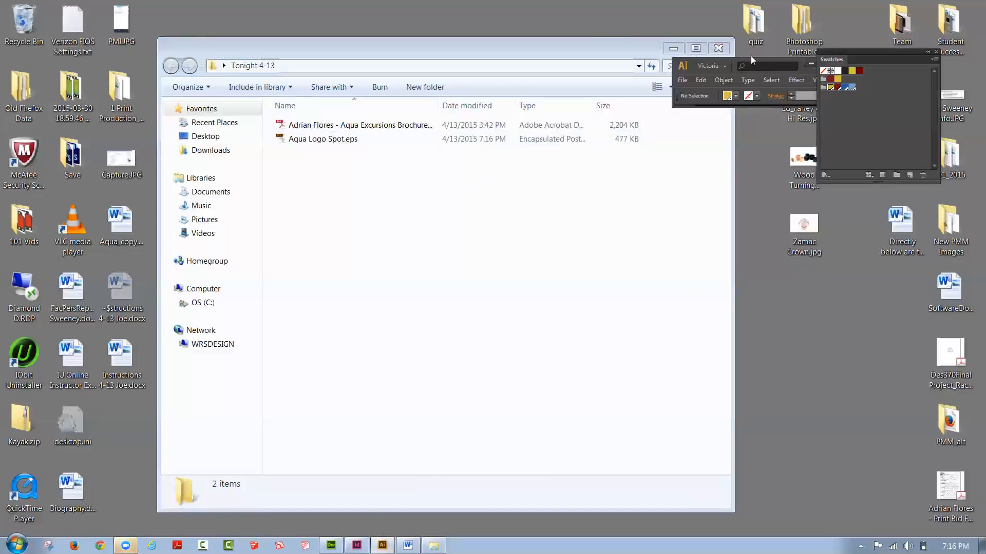
left_click(685, 66)
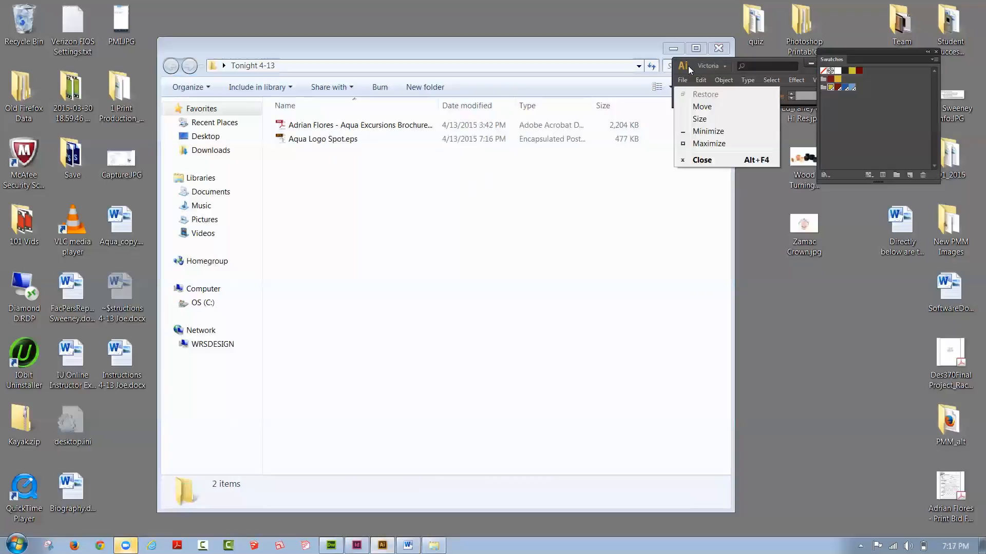
left_click(725, 62)
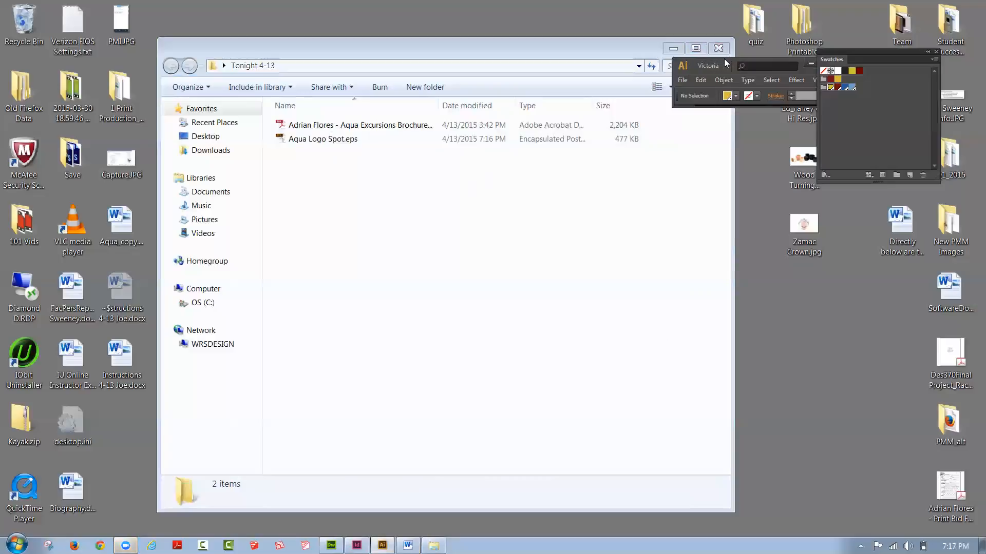
left_click_drag(726, 63, 408, 23)
double_click(395, 33)
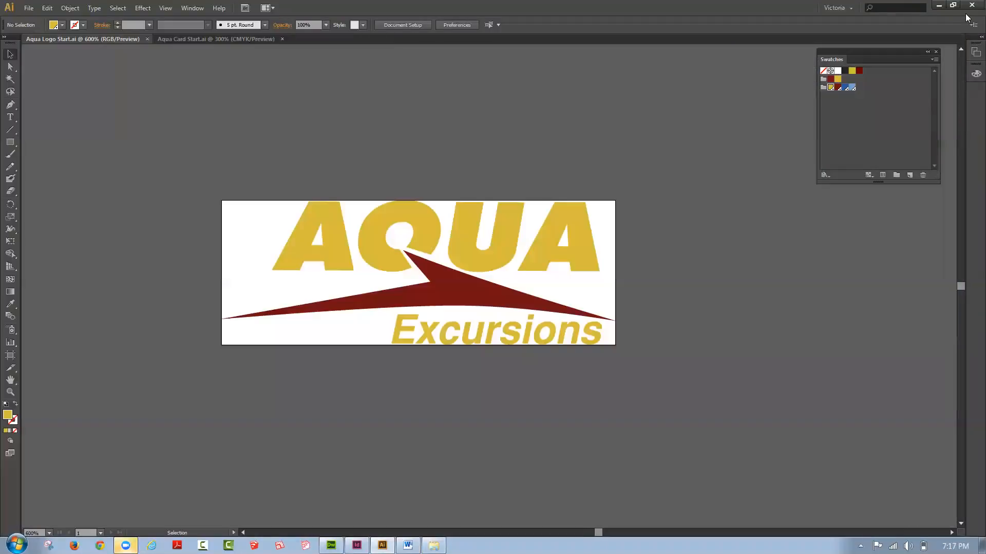
left_click(939, 5)
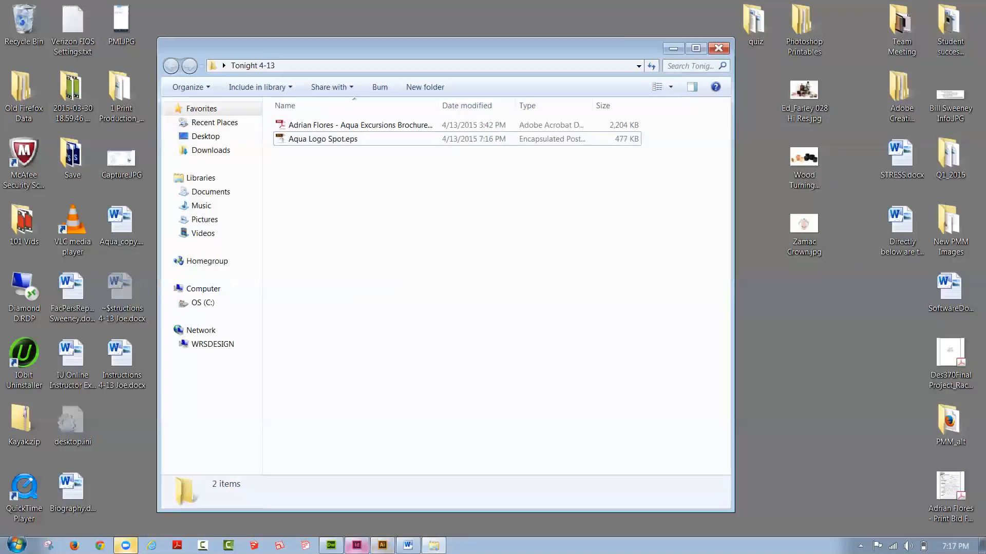
left_click(383, 545)
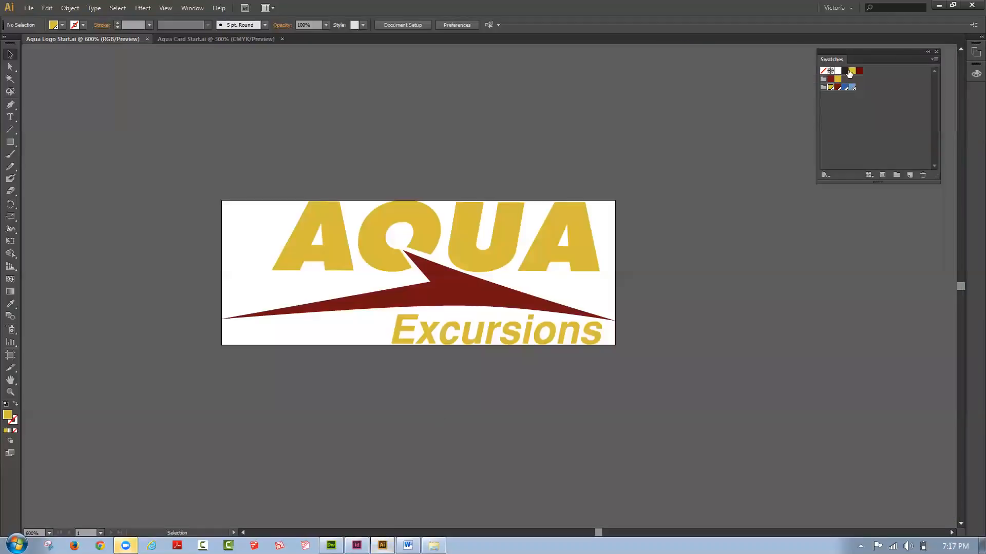
Step: Restore Illustrator to a floating window and enlarge it to cover most of the desktop
double_click(768, 11)
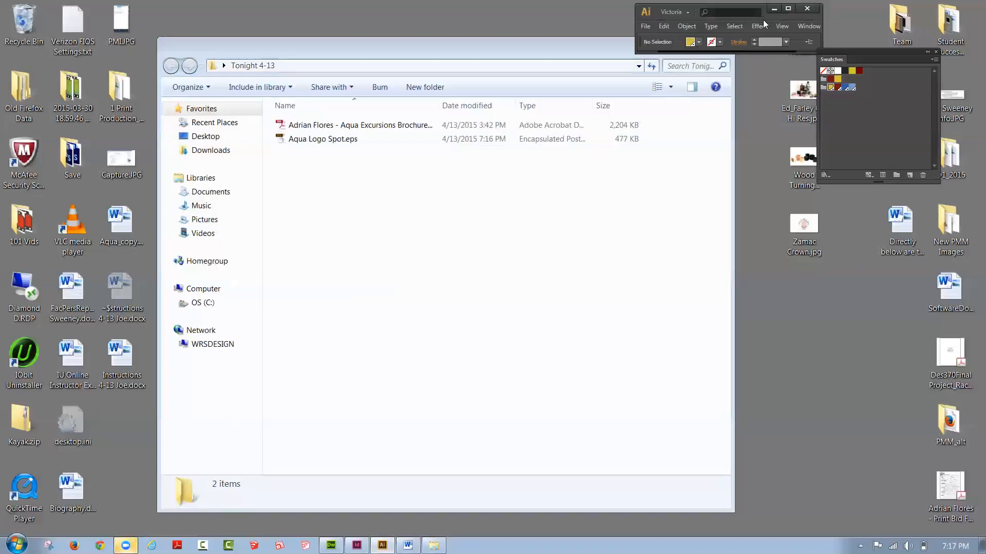
left_click_drag(763, 19, 135, 29)
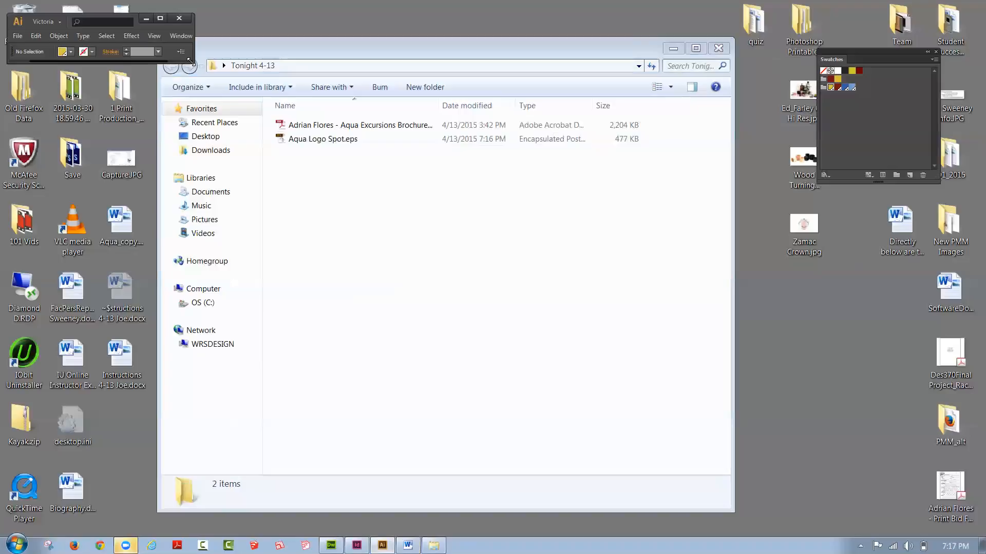
left_click_drag(191, 62, 945, 522)
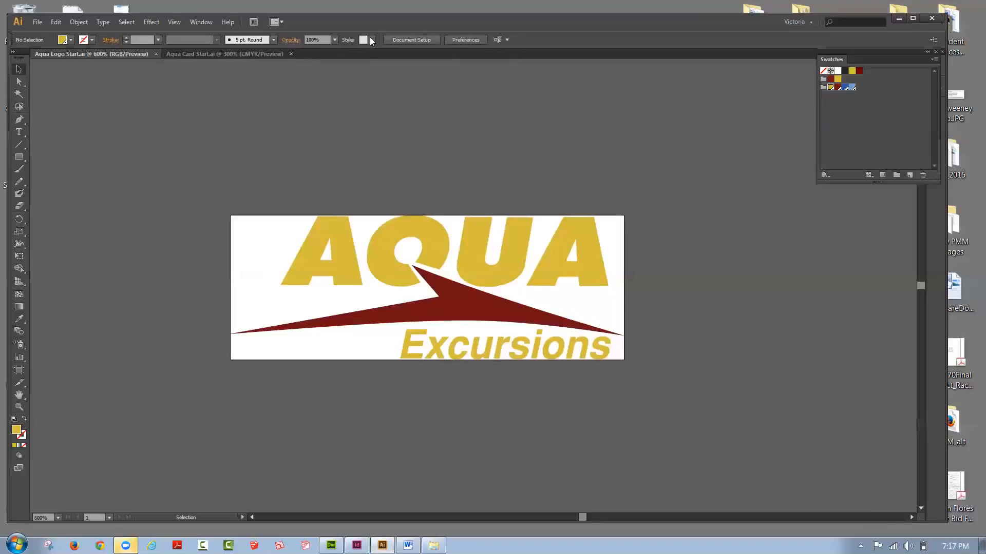
left_click_drag(358, 23, 367, 25)
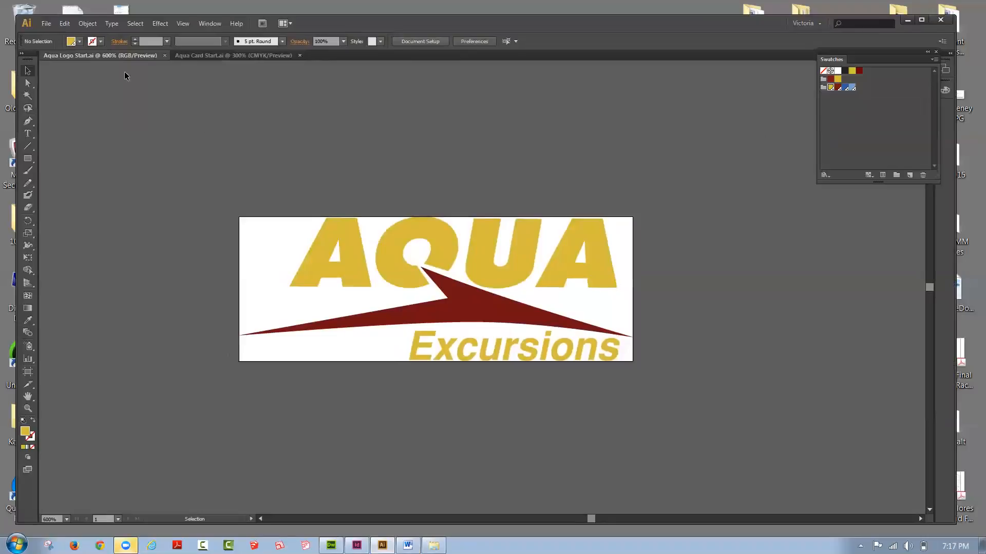
Step: Fill AQUA and Excursions with the C=17 M=21 Y=91 K=0 1 swatch and the swoosh with C=31 M=99 Y=98 K=44
left_click(565, 245)
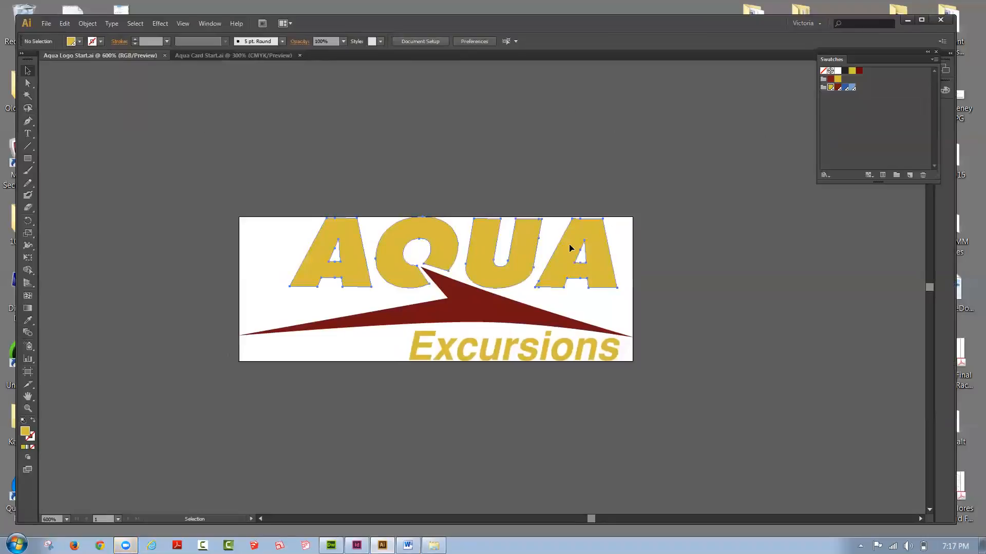
left_click(543, 344, "shift")
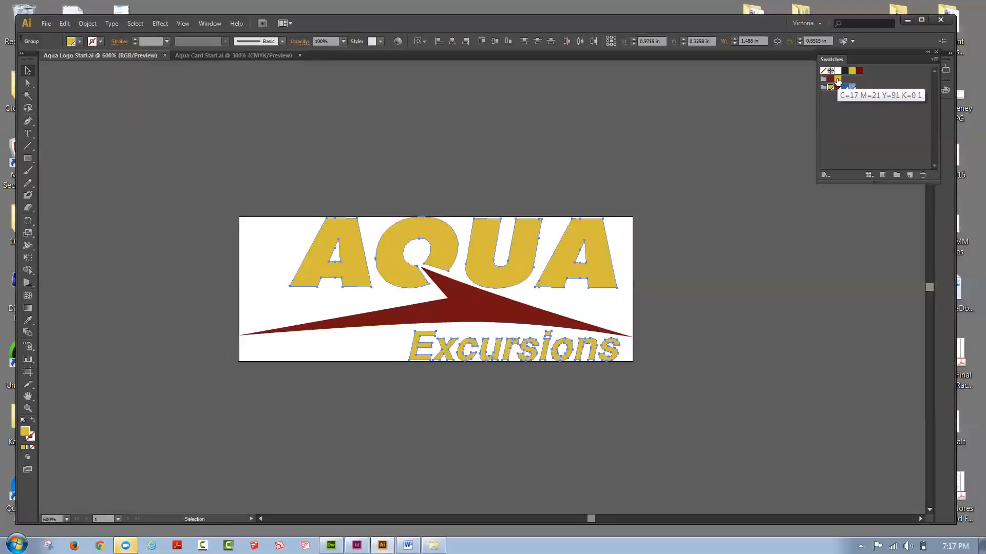
left_click(837, 79)
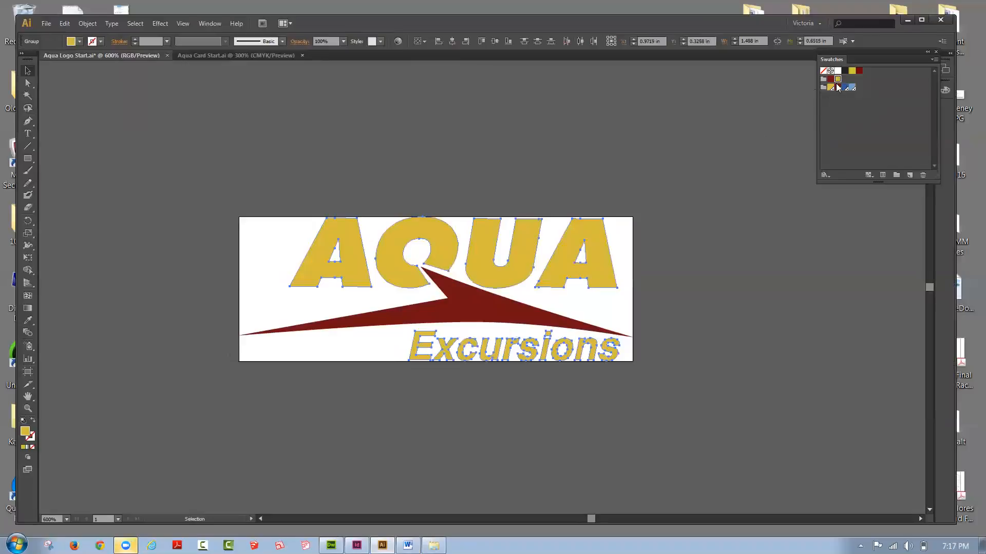
left_click(461, 301)
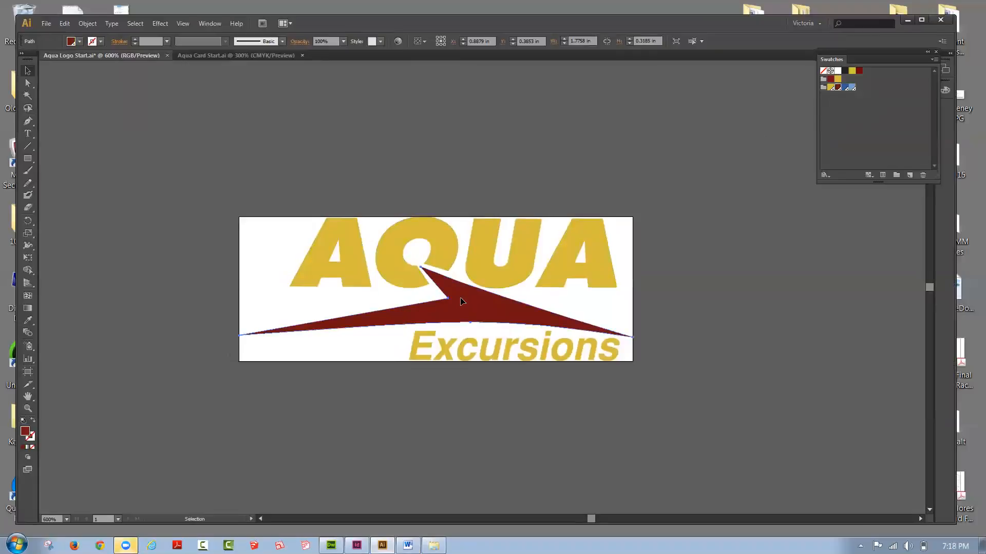
left_click(830, 80)
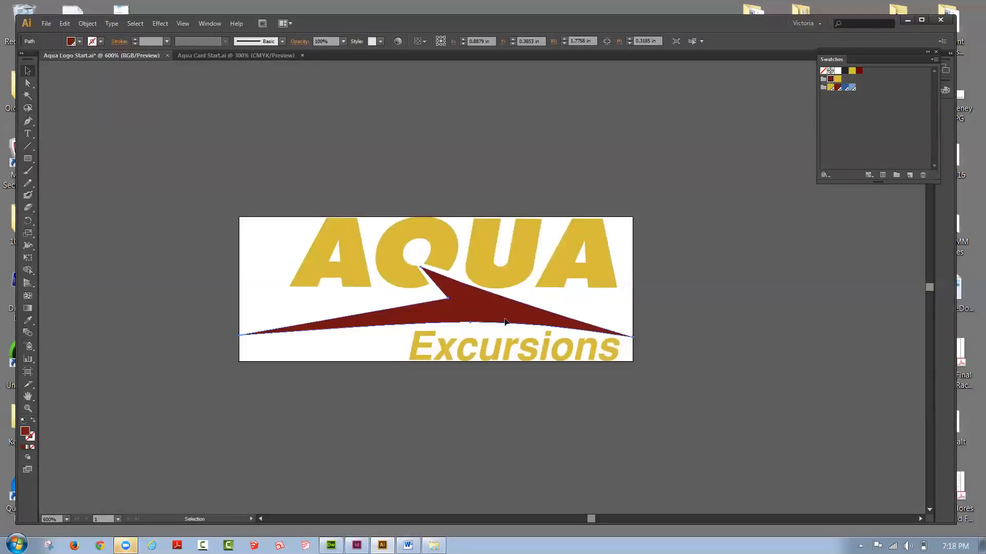
Step: Check which swatch each logo part uses, one by one, and clear the selection
left_click(488, 232)
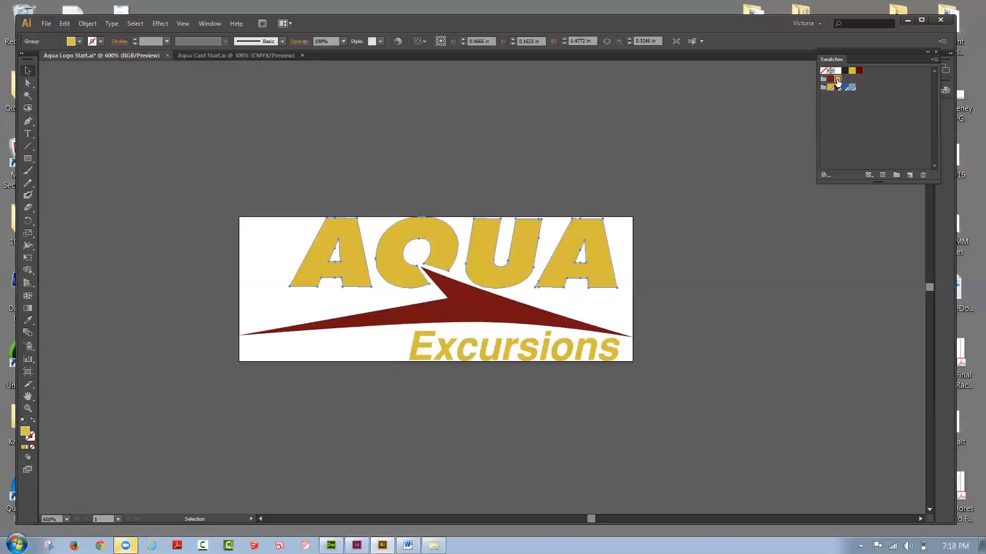
left_click(545, 346)
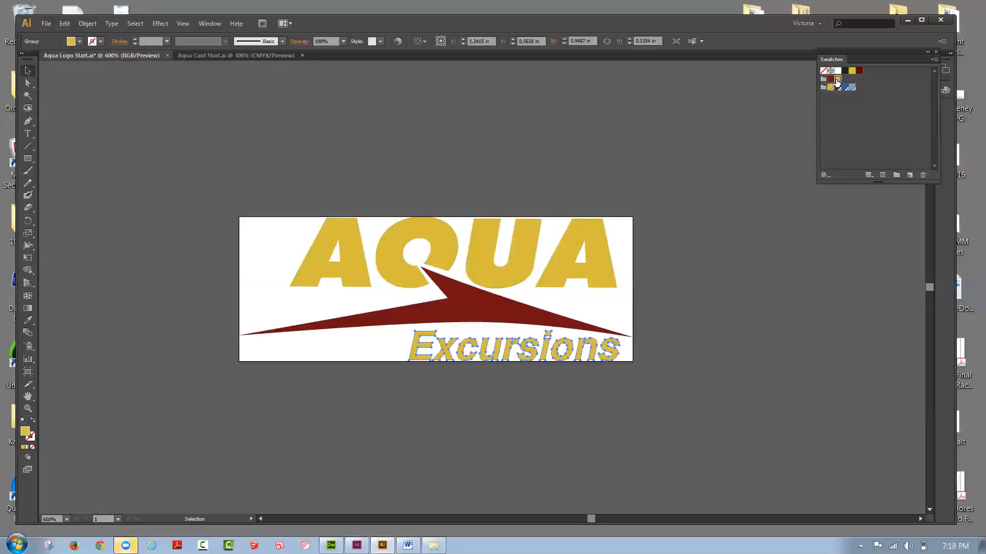
left_click(516, 317)
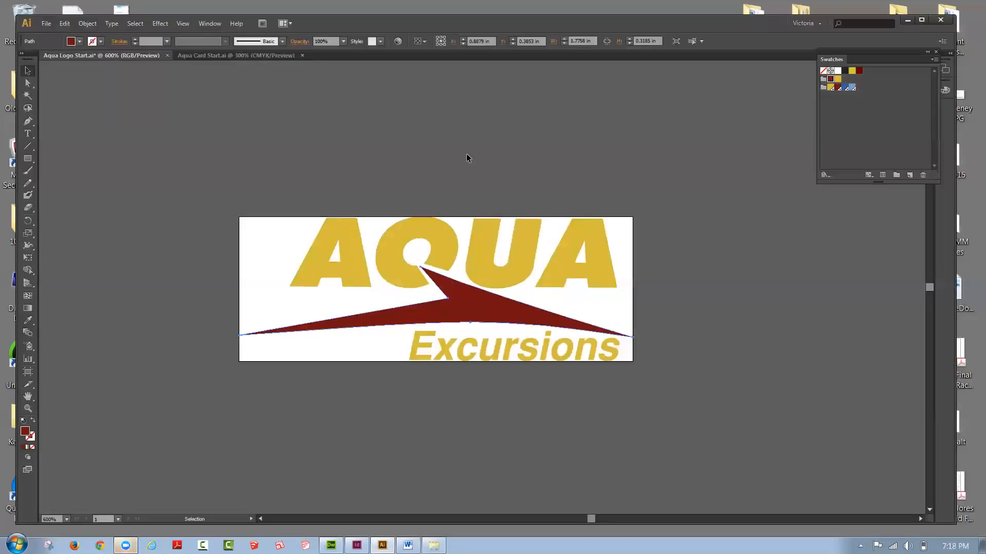
left_click(468, 185)
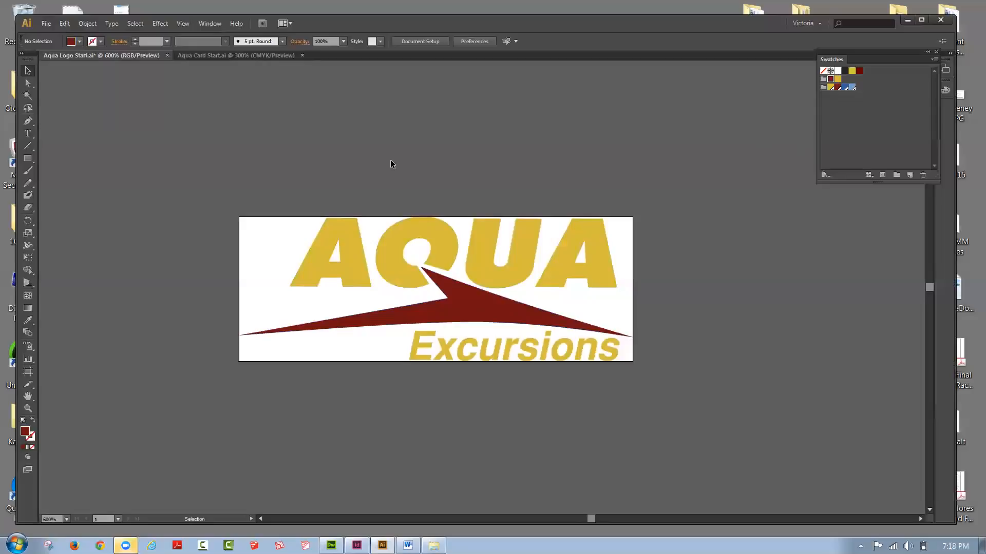
Step: Start saving a copy of the recolored logo in the Tonight 4-13 folder on the Desktop
left_click(47, 24)
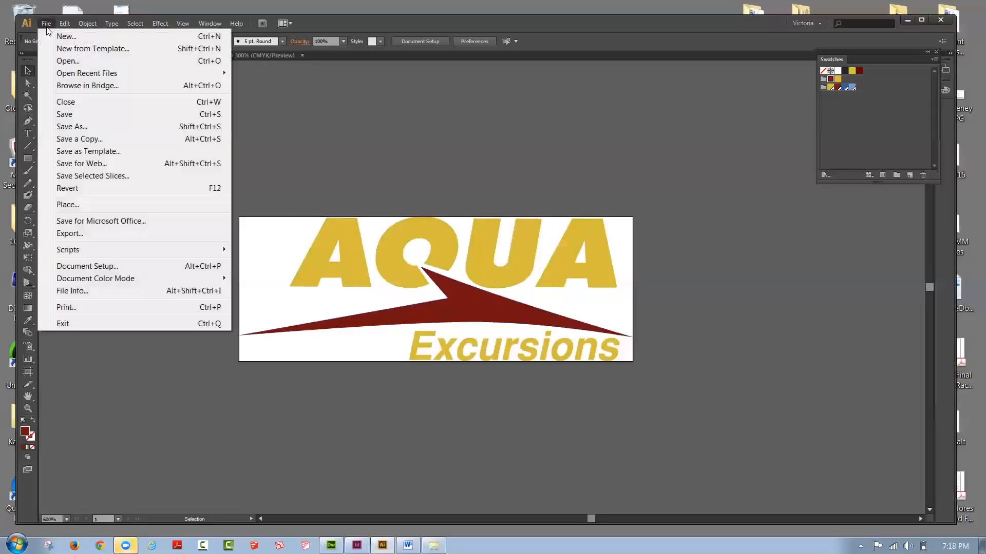
left_click(66, 139)
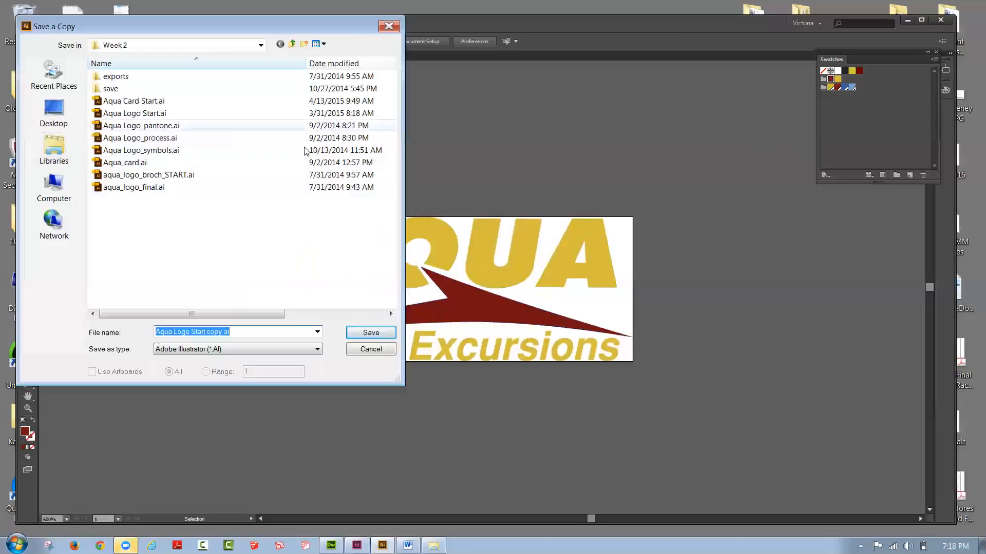
left_click(60, 109)
left_click_drag(387, 175, 392, 245)
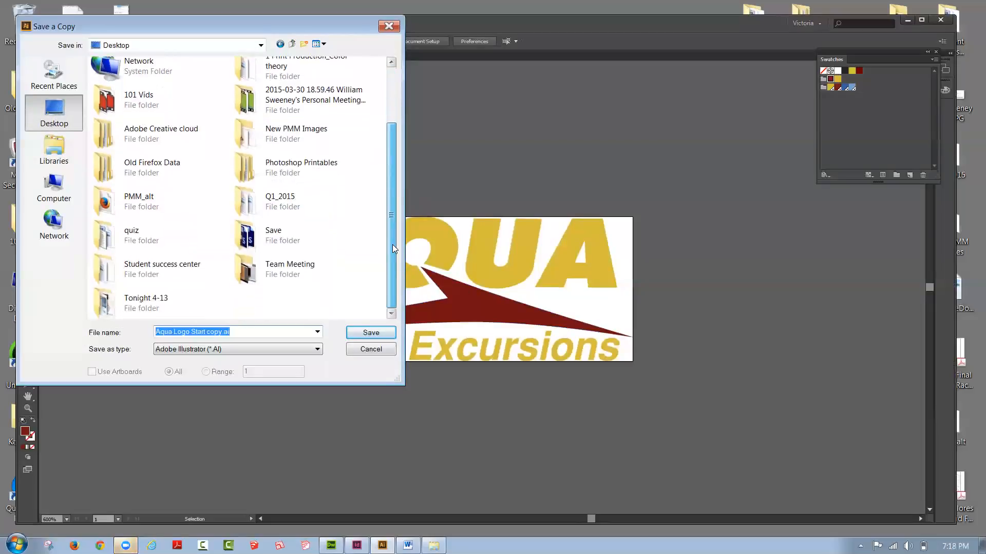
double_click(111, 302)
Step: Name the copy Aqua Logo Process, choose the Adobe PDF format and proceed to the PDF options
left_click(224, 332)
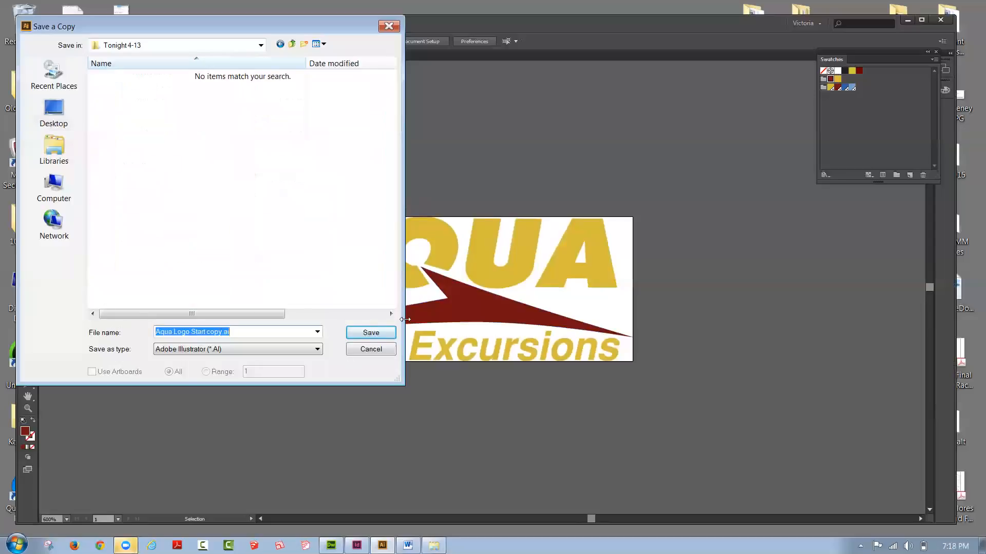
left_click(220, 333)
left_click_drag(222, 333, 181, 328)
type("Process")
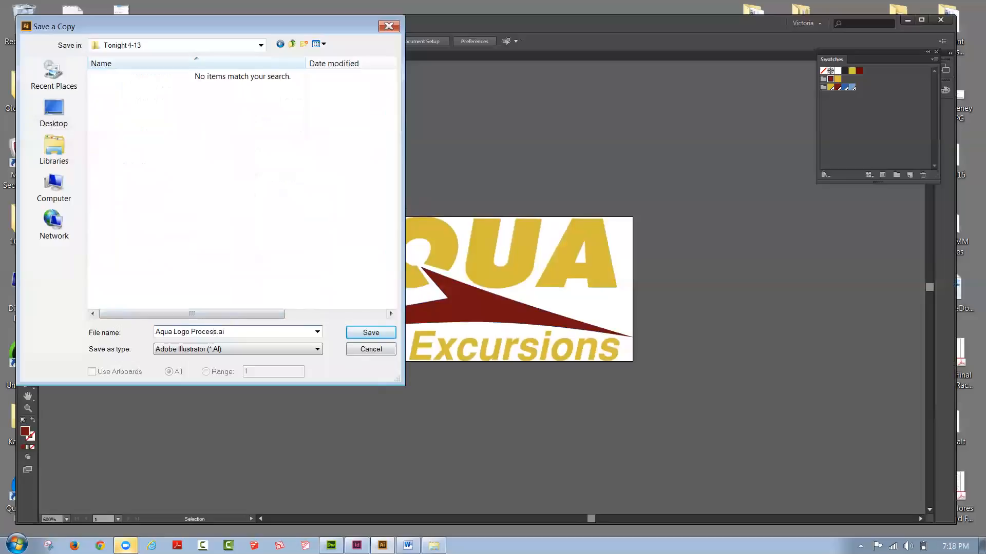
left_click(195, 353)
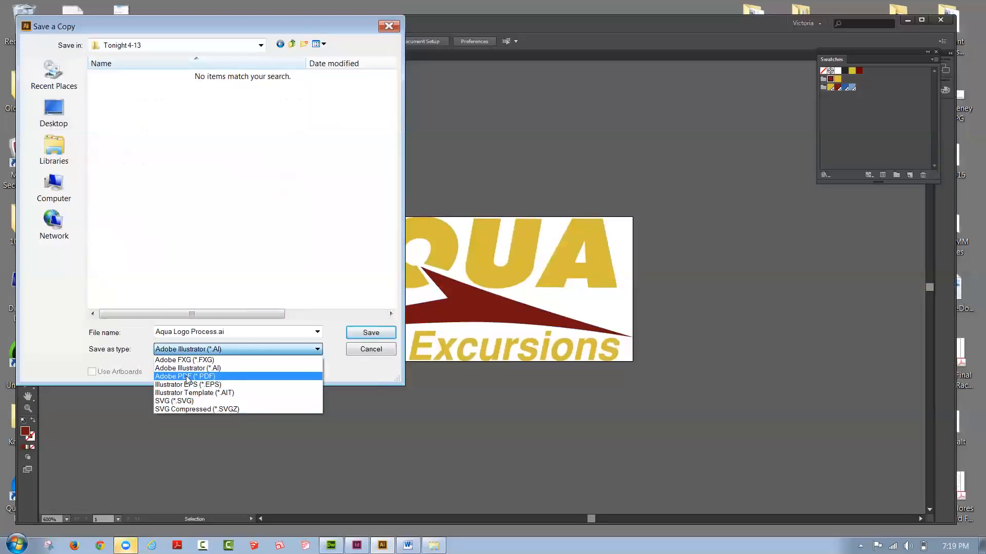
left_click(186, 376)
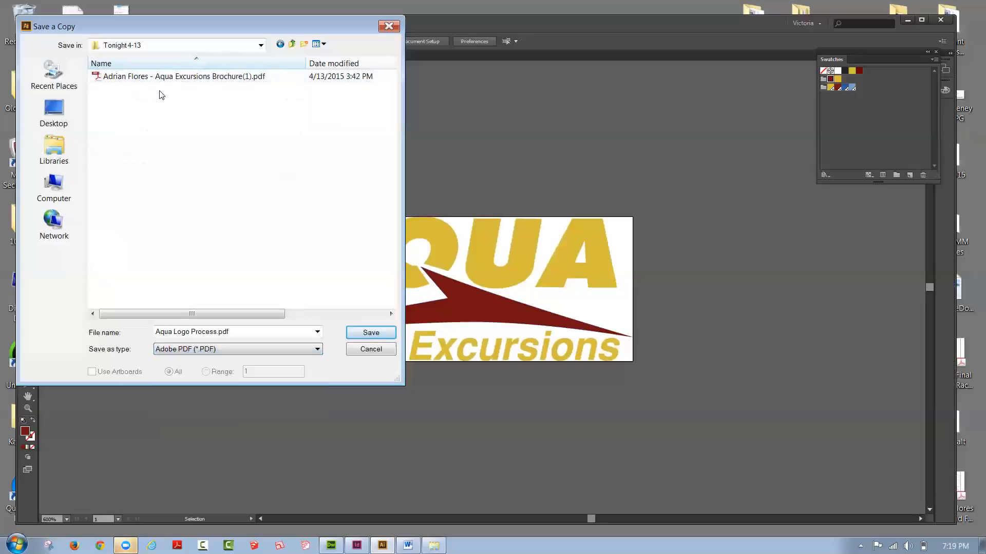
left_click(384, 332)
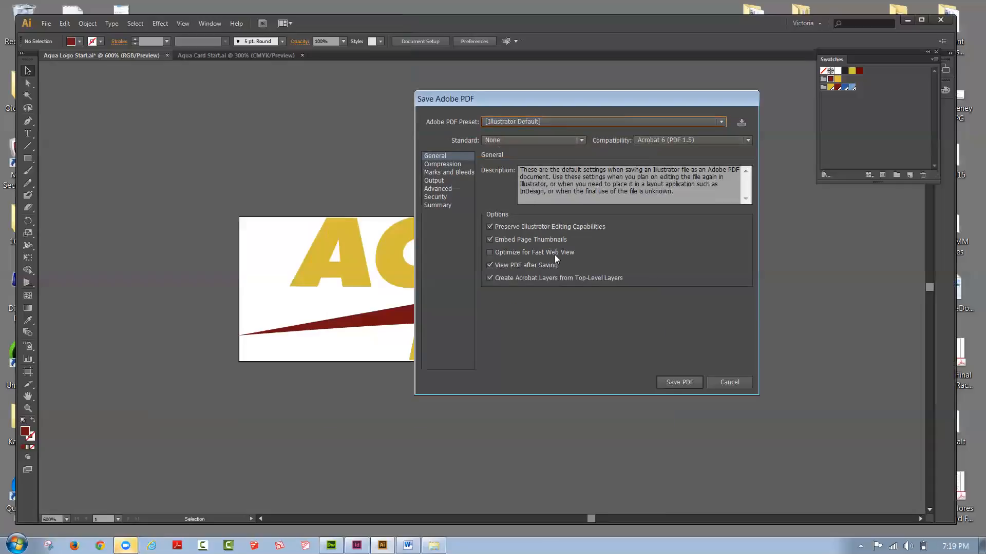
Step: Look over the available PDF presets and the Marks and Bleeds settings for the logo PDF
left_click(555, 123)
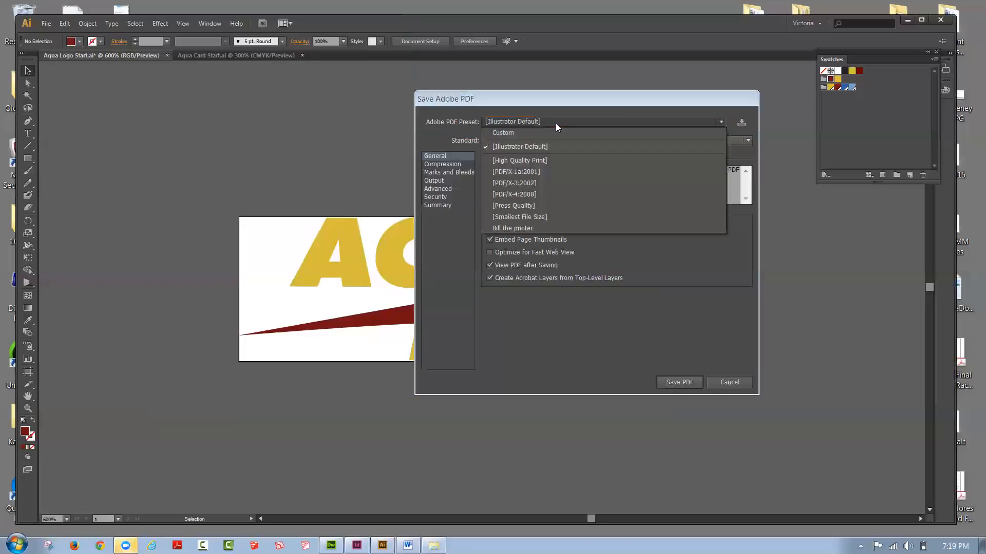
left_click(555, 123)
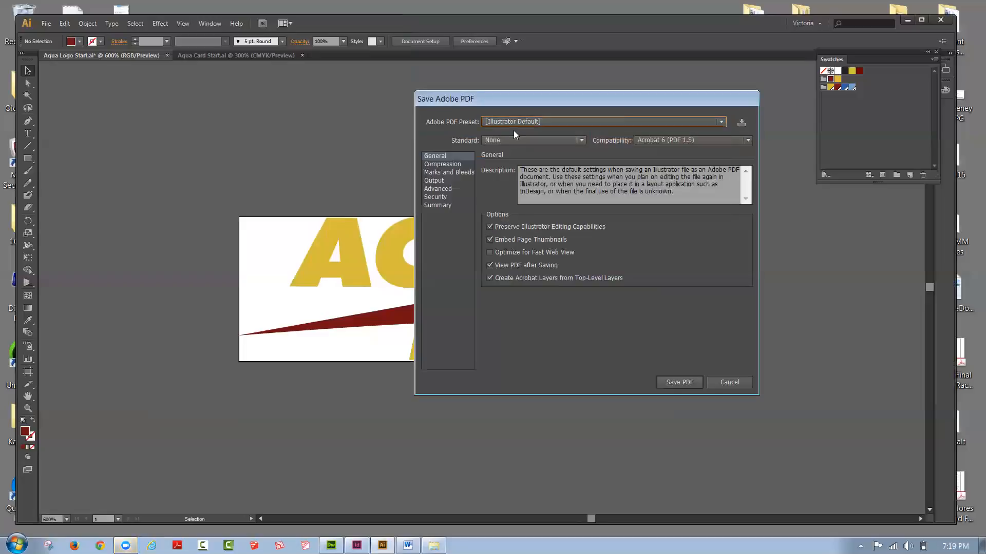
left_click(469, 171)
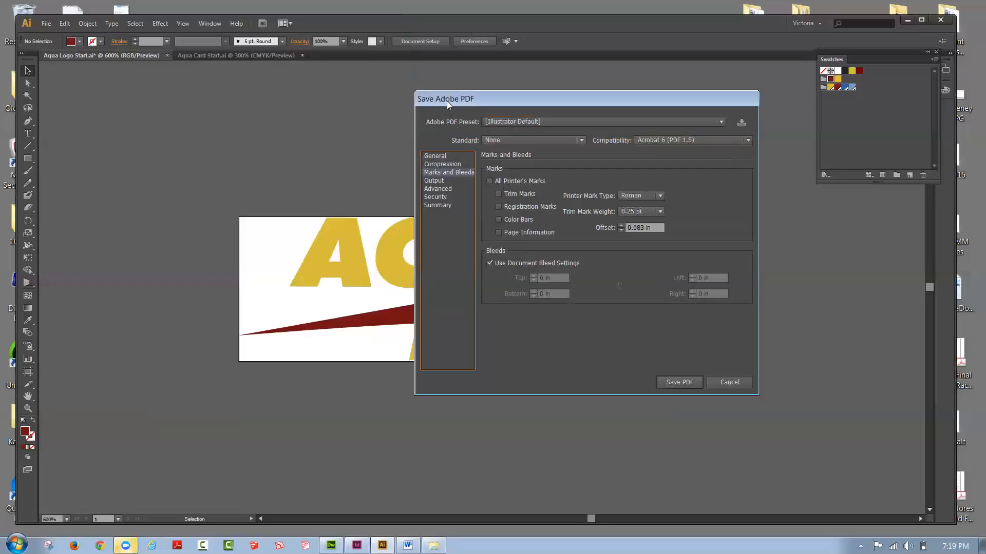
left_click_drag(446, 101, 650, 113)
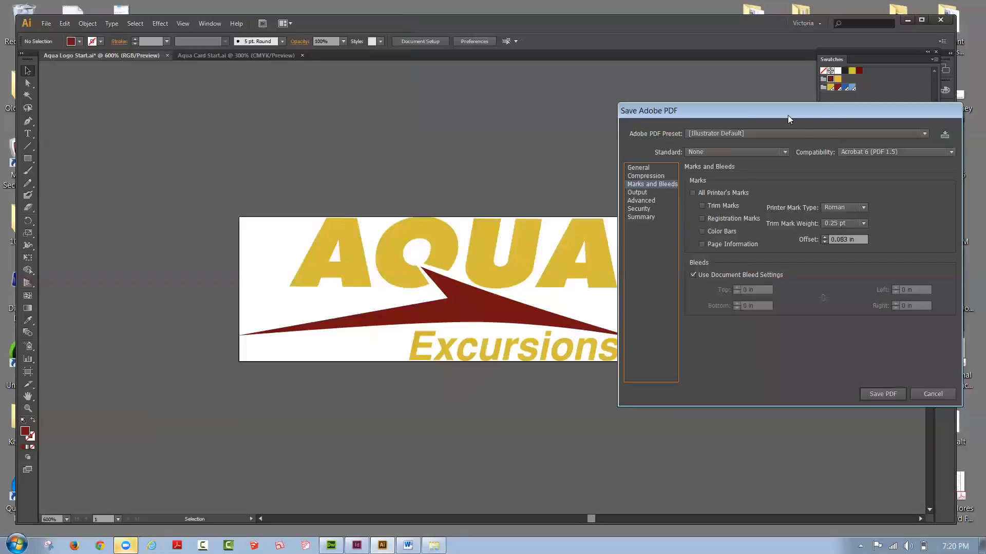
left_click_drag(788, 115, 720, 92)
Step: Turn off View PDF after Saving in the General options and save the PDF
left_click(574, 146)
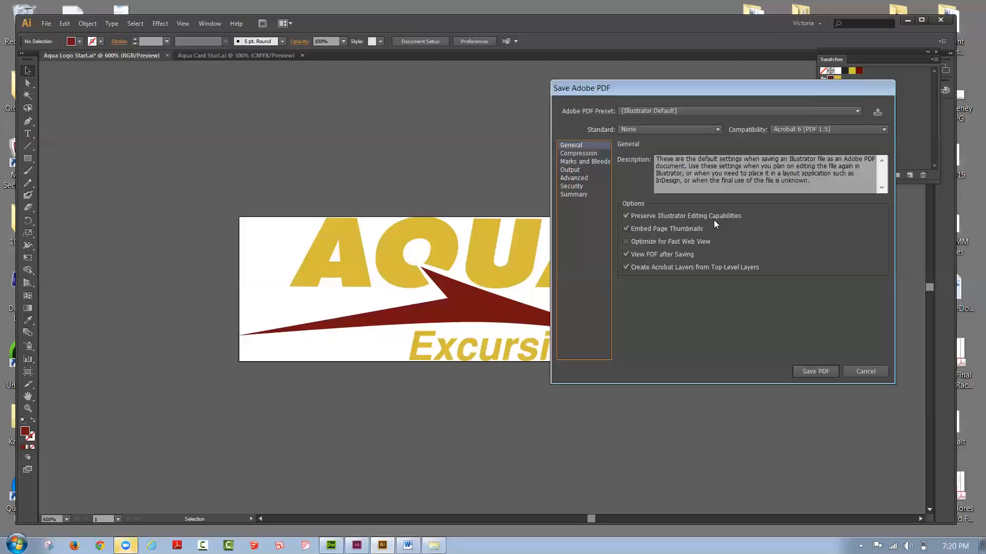
left_click(625, 254)
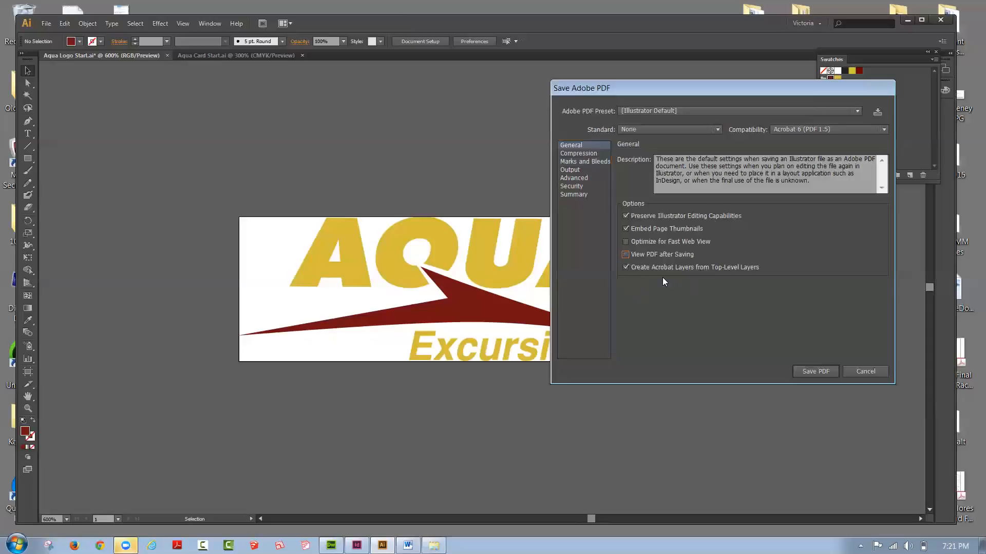
left_click_drag(701, 87, 643, 71)
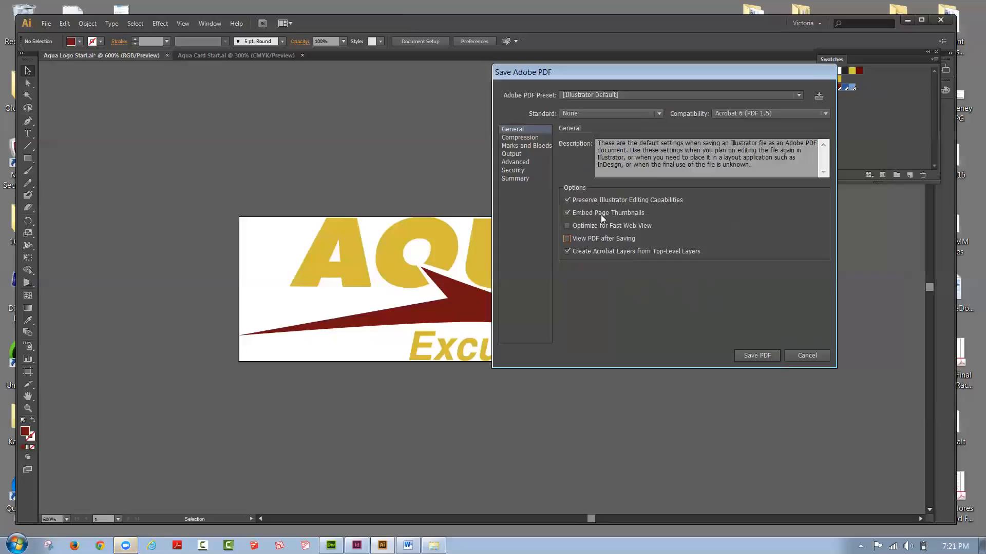
left_click(767, 356)
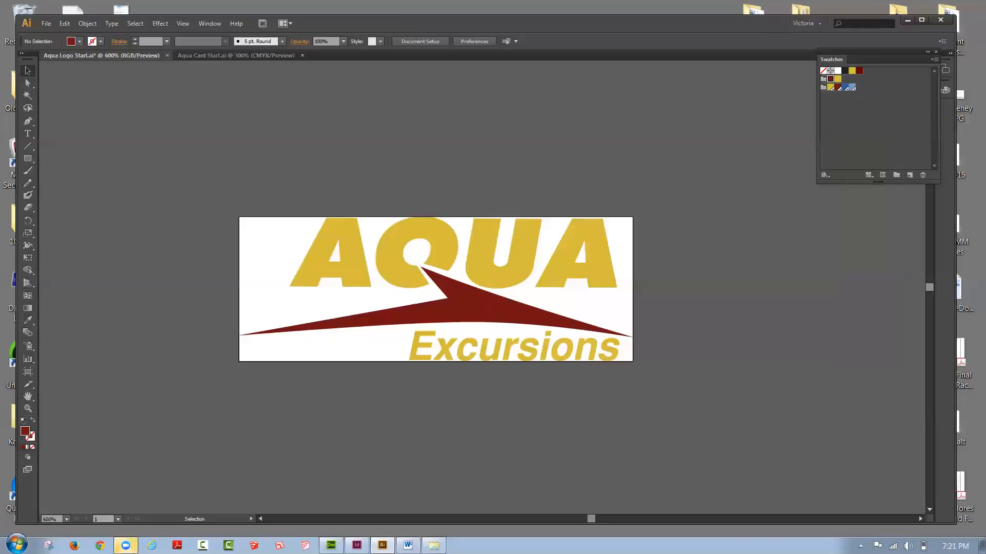
Step: Check the saved logo files in the Tonight 4-13 folder, then show the Aqua Card Start.ai document in Illustrator
left_click(433, 546)
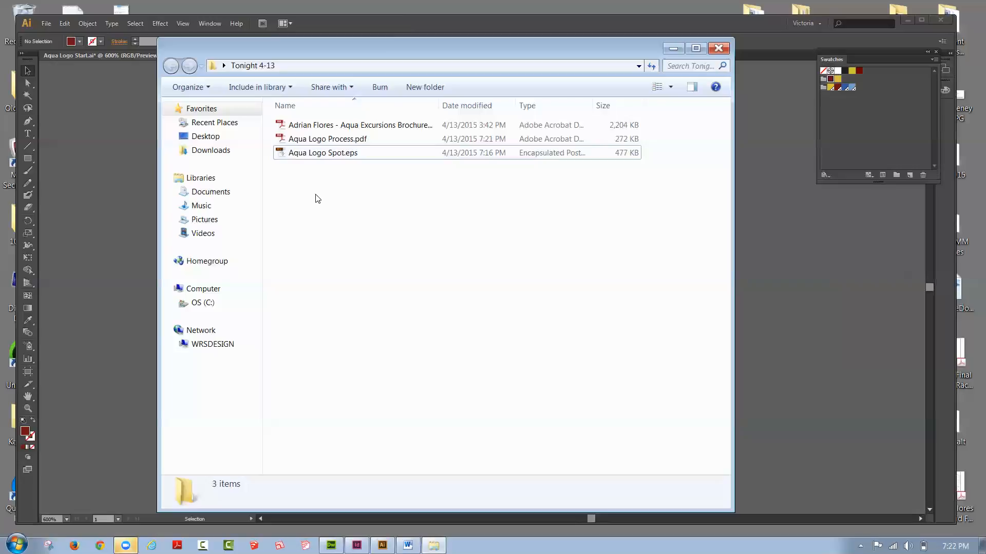
left_click(692, 27)
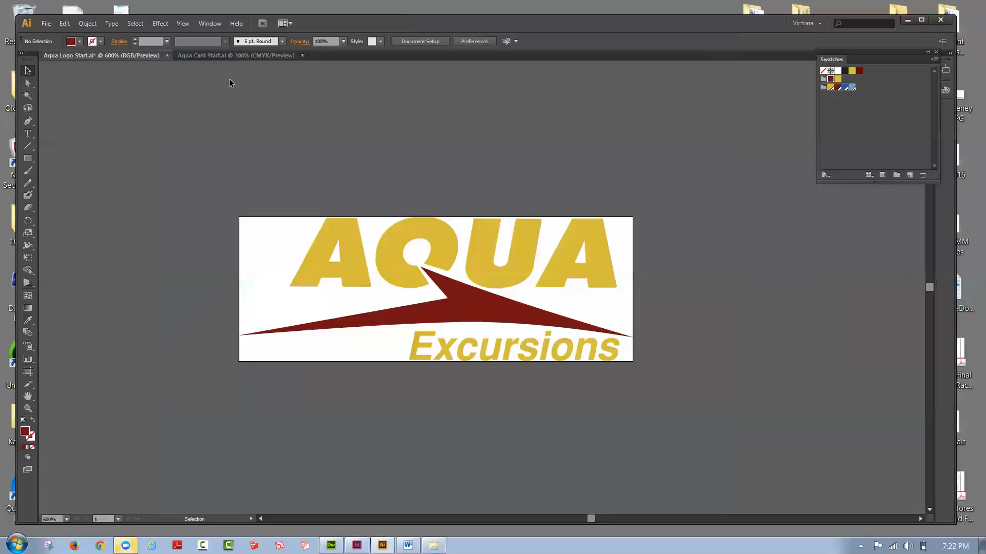
left_click(199, 58)
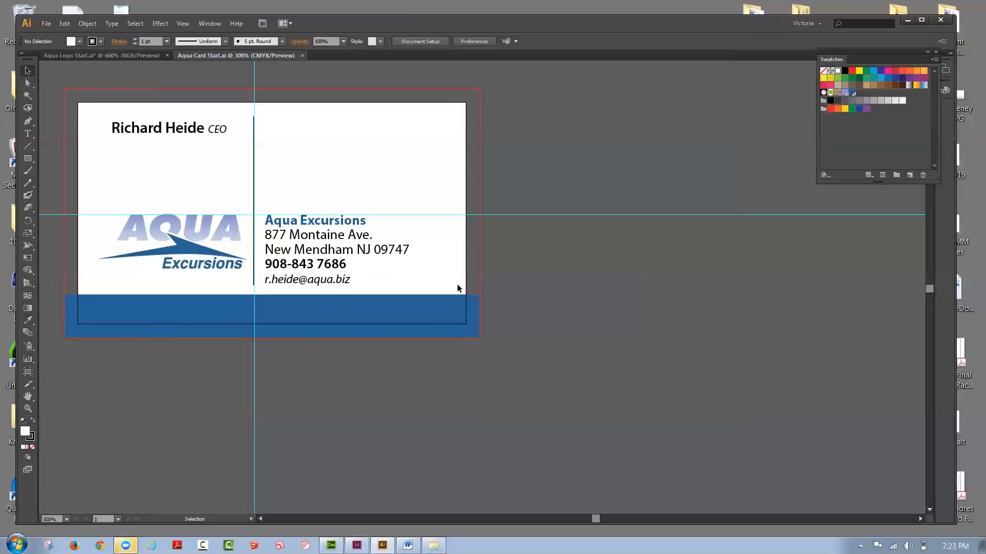
double_click(167, 236)
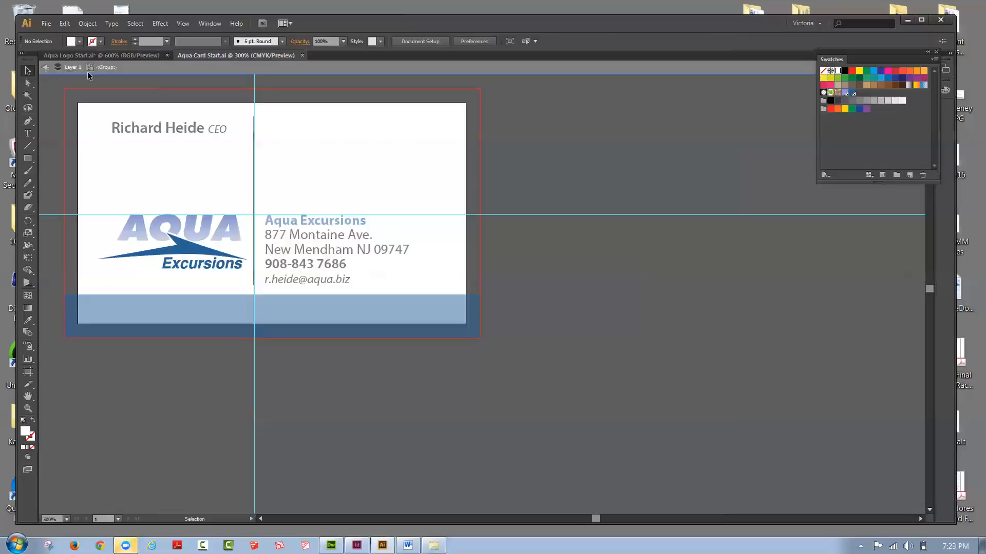
left_click(45, 67)
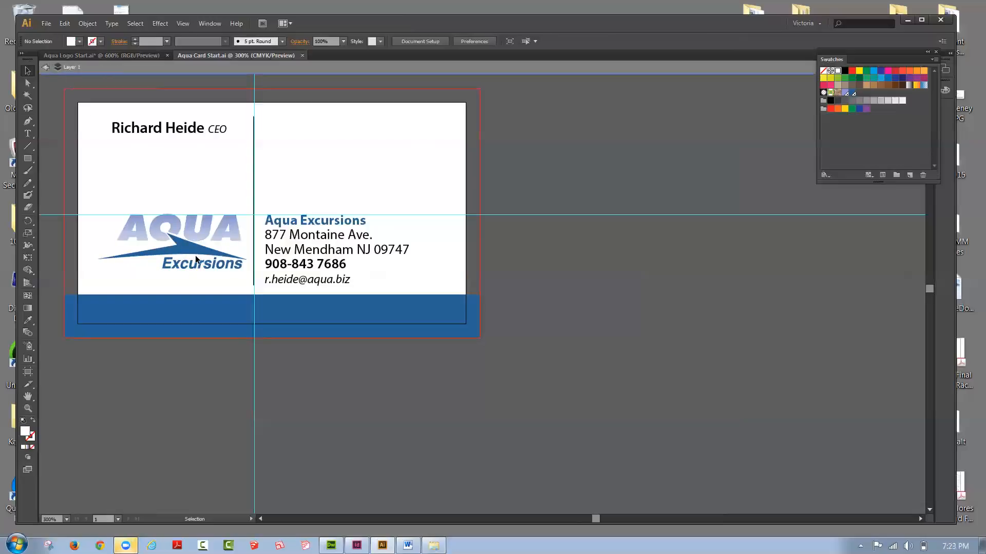
left_click_drag(196, 250, 177, 253)
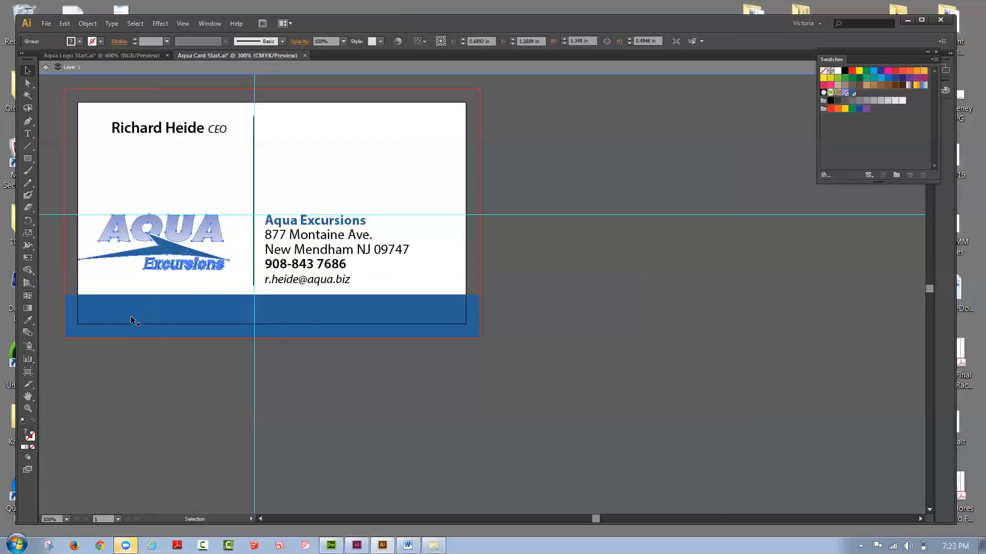
left_click(95, 361)
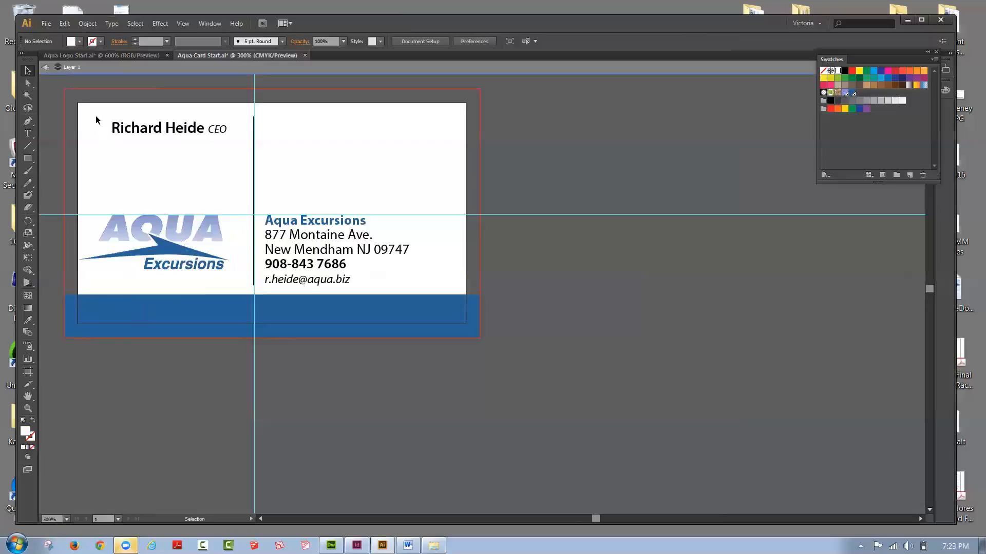
left_click(77, 24)
left_click(82, 36)
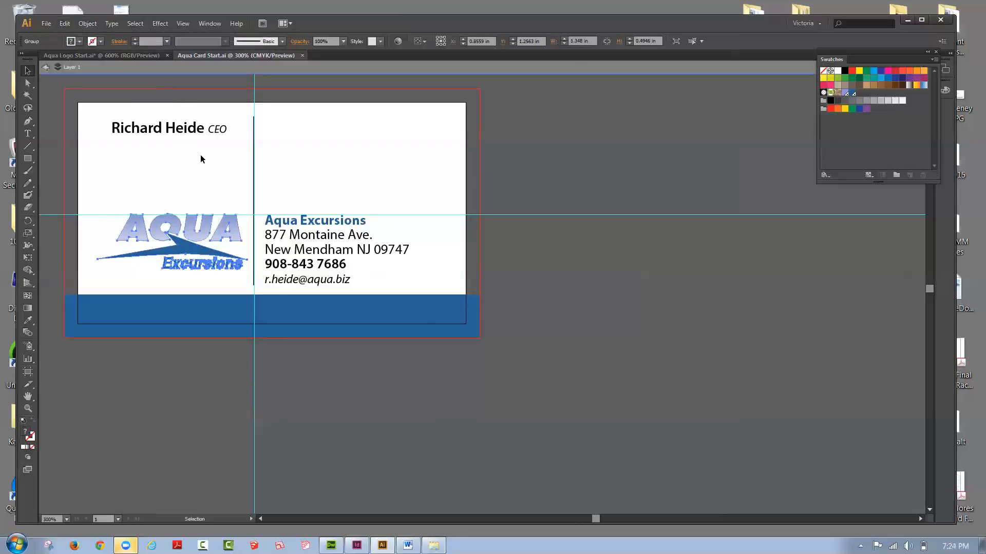
left_click(502, 250)
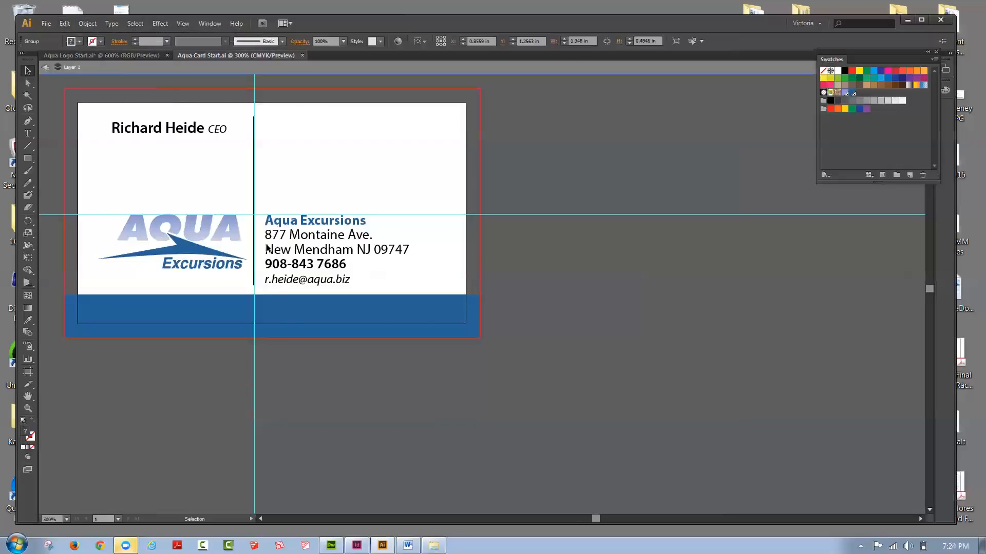
left_click(44, 66)
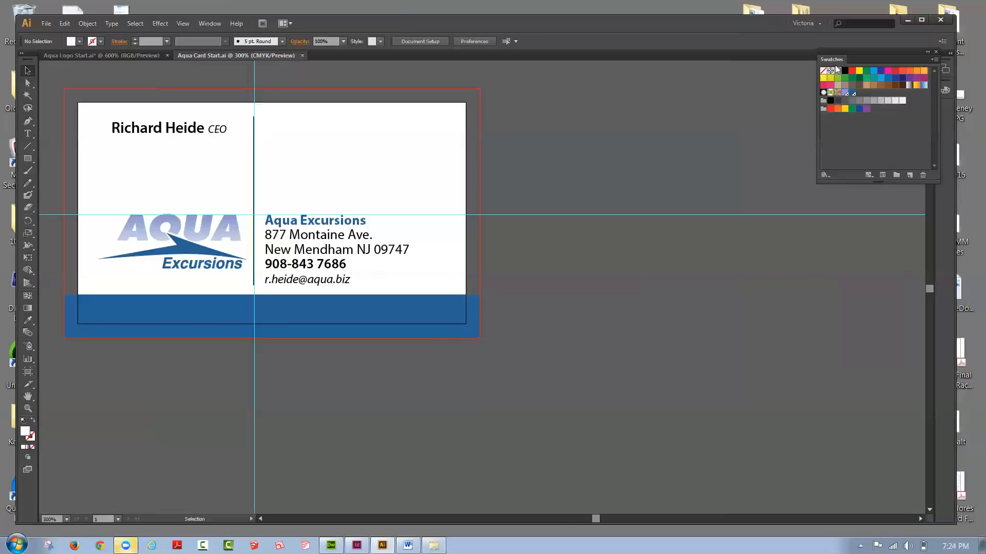
Step: Delete all unused swatches and the remaining color group from the business card document
left_click_drag(840, 59, 583, 111)
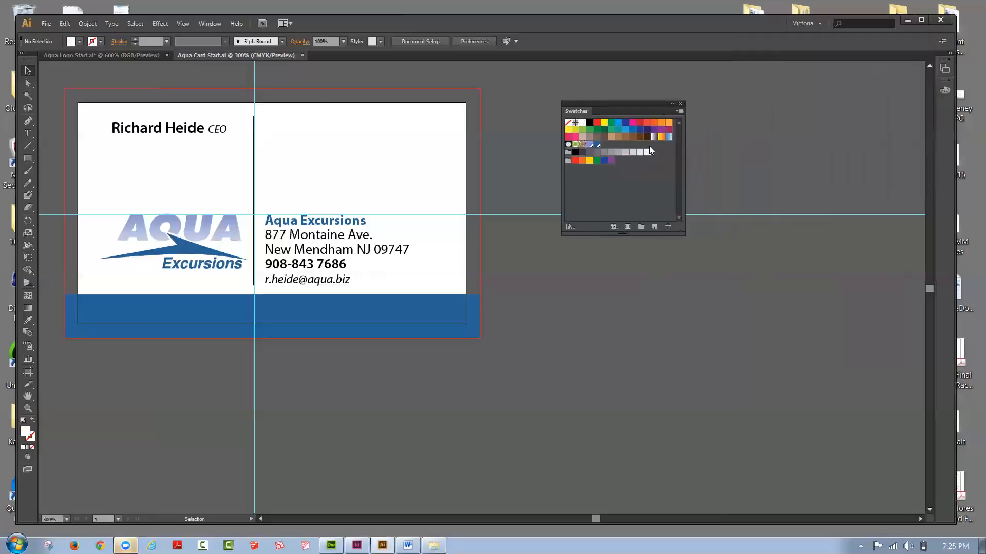
left_click(680, 111)
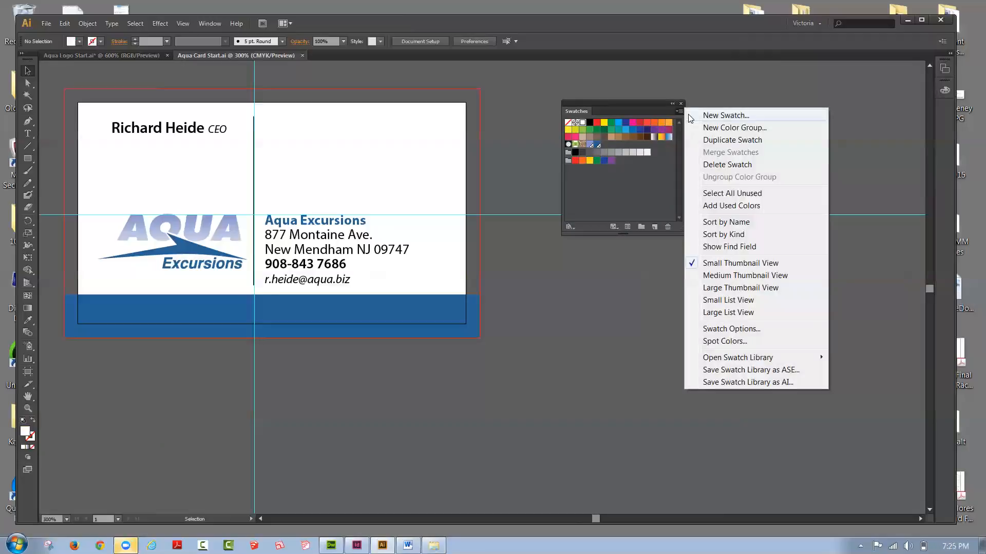
left_click(725, 194)
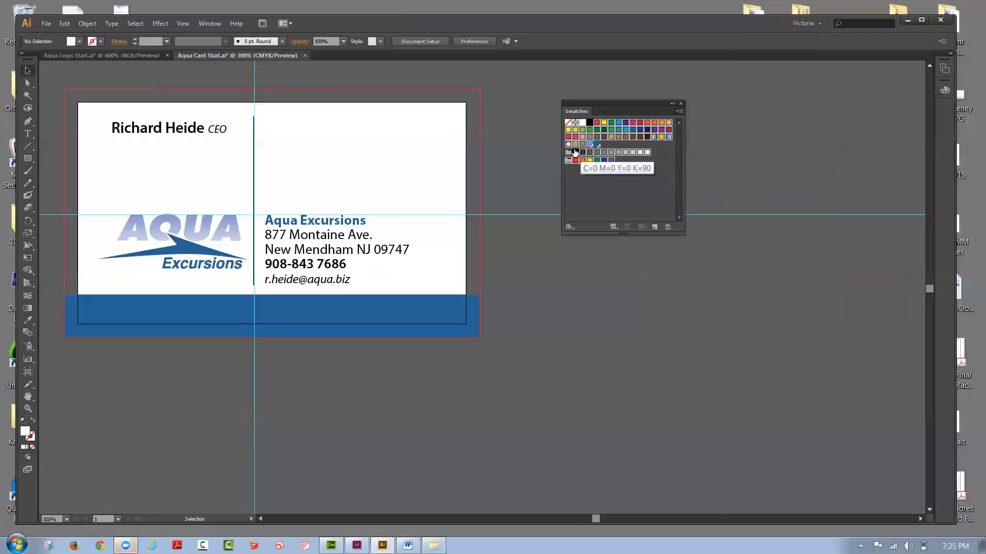
left_click(669, 227)
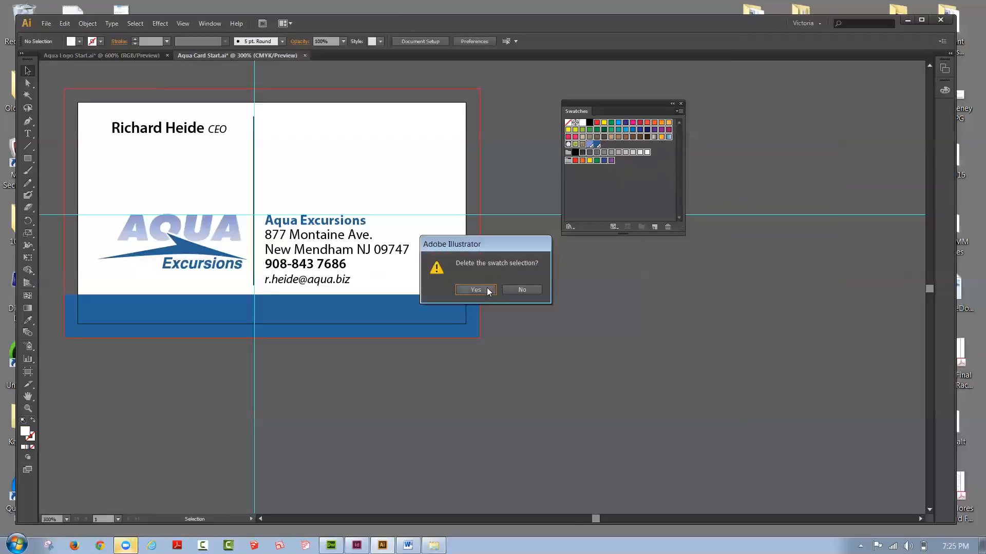
left_click(488, 290)
left_click(569, 131)
left_click(666, 227)
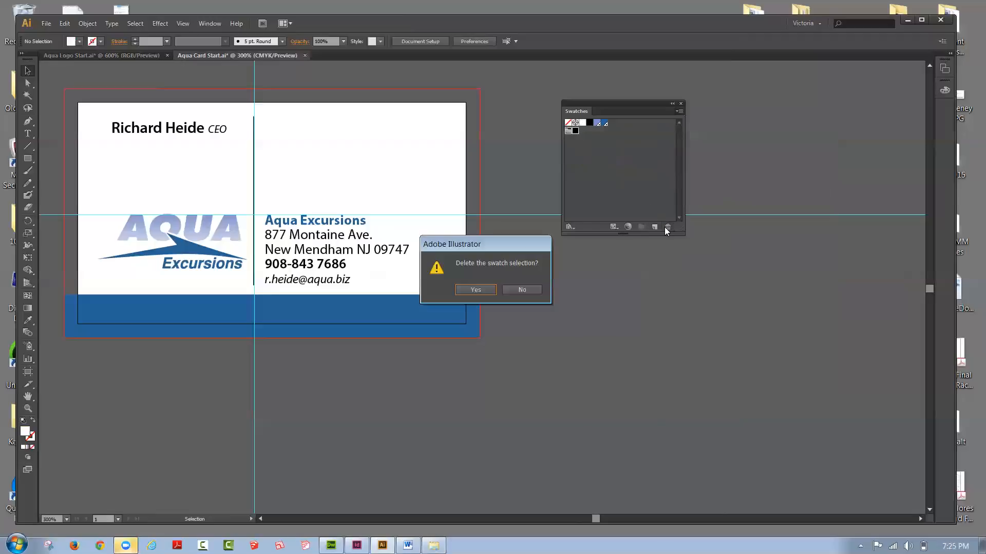
left_click(478, 291)
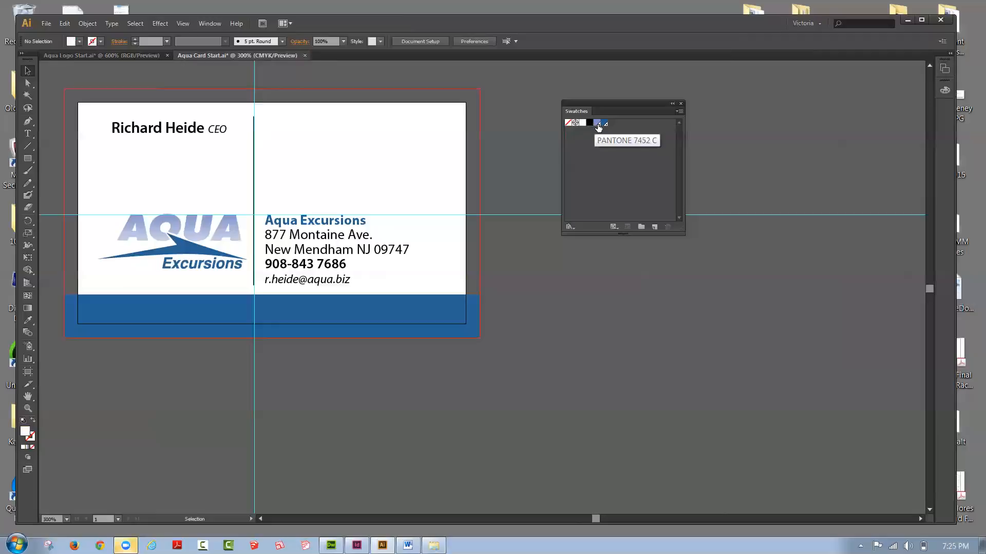
Step: Add two new artboards to the business card document
left_click_drag(586, 104, 687, 92)
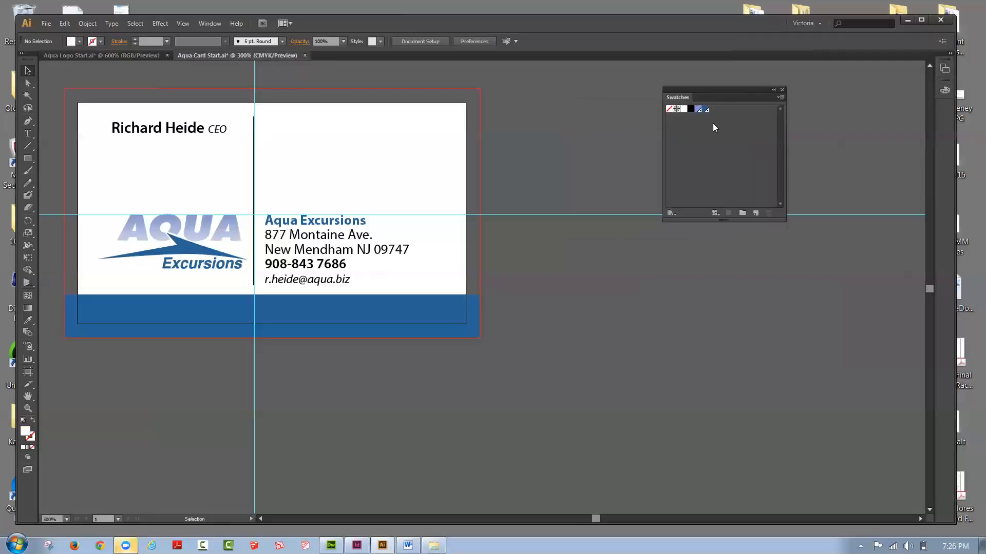
left_click(943, 72)
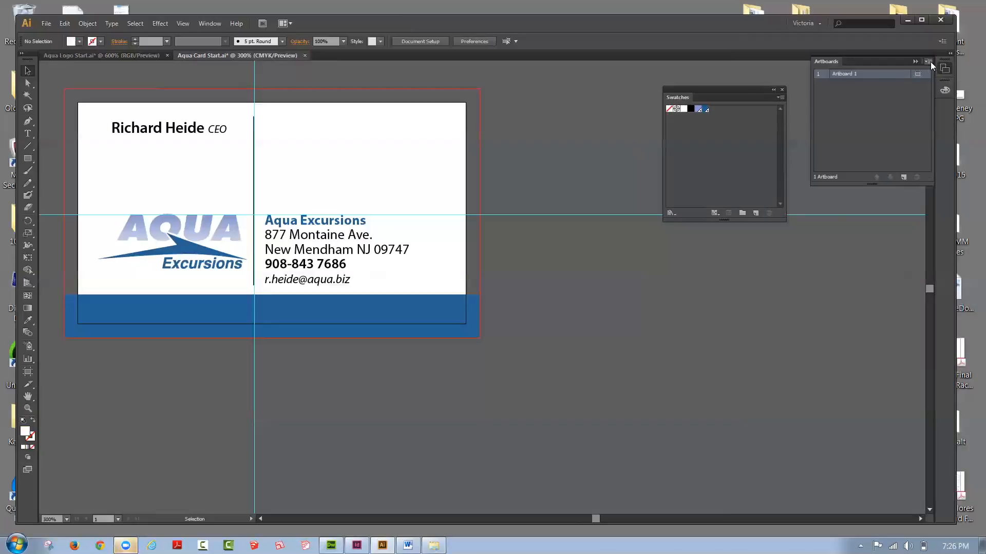
left_click(928, 62)
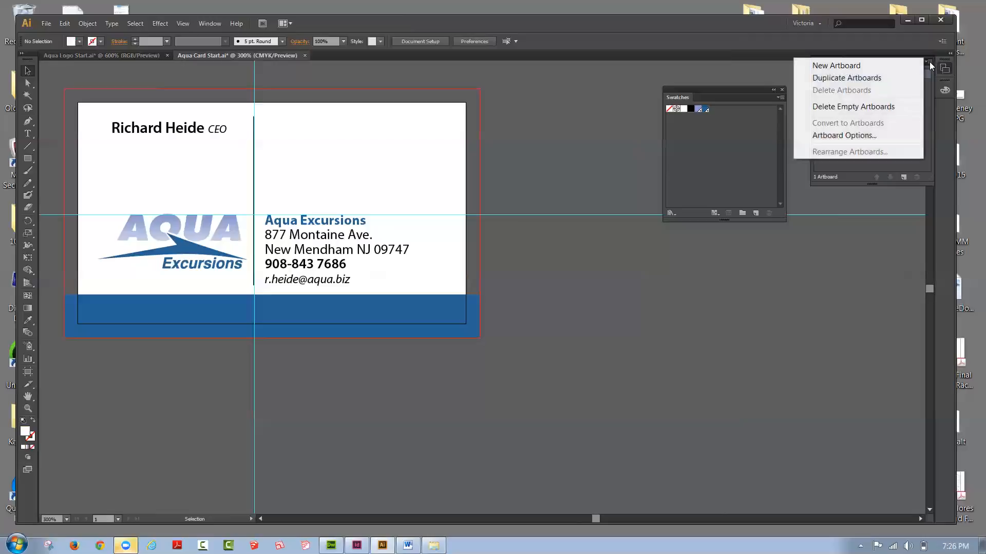
left_click(851, 69)
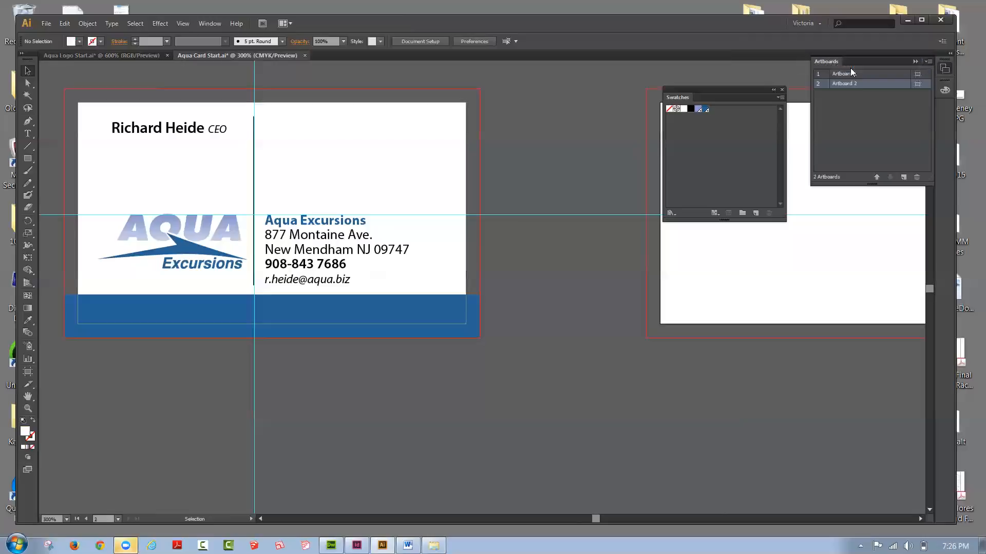
left_click(927, 62)
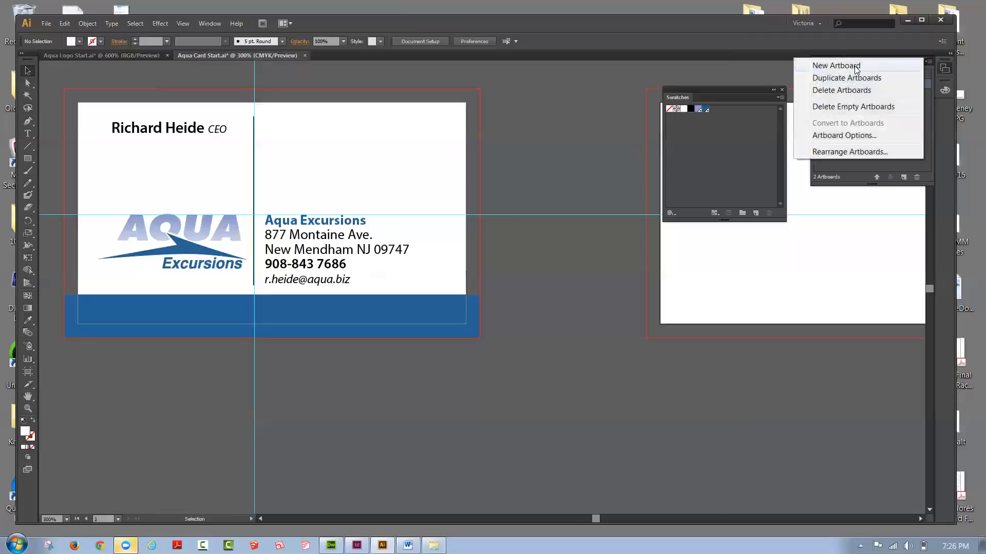
left_click(854, 65)
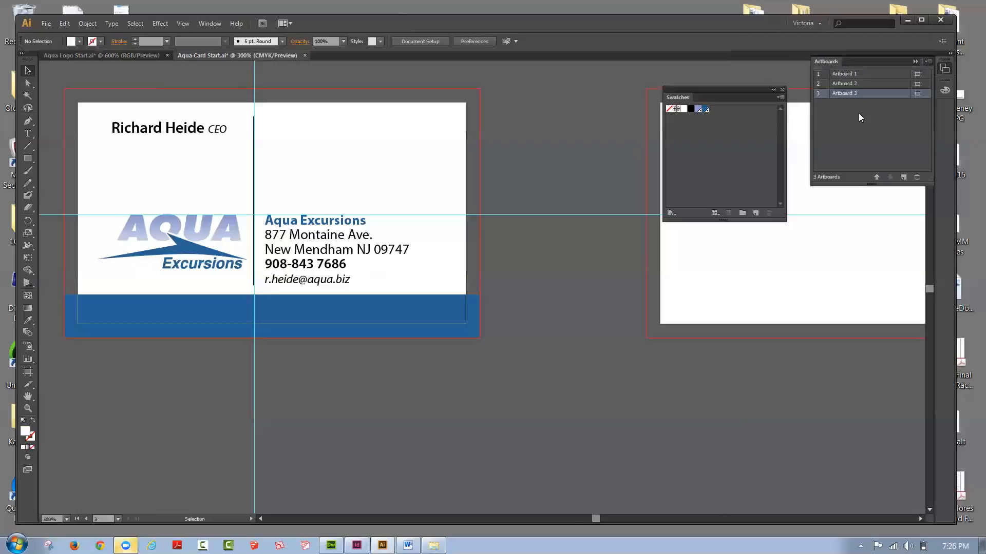
Step: Bring the first artboard into view and rename it Business Card
double_click(844, 94)
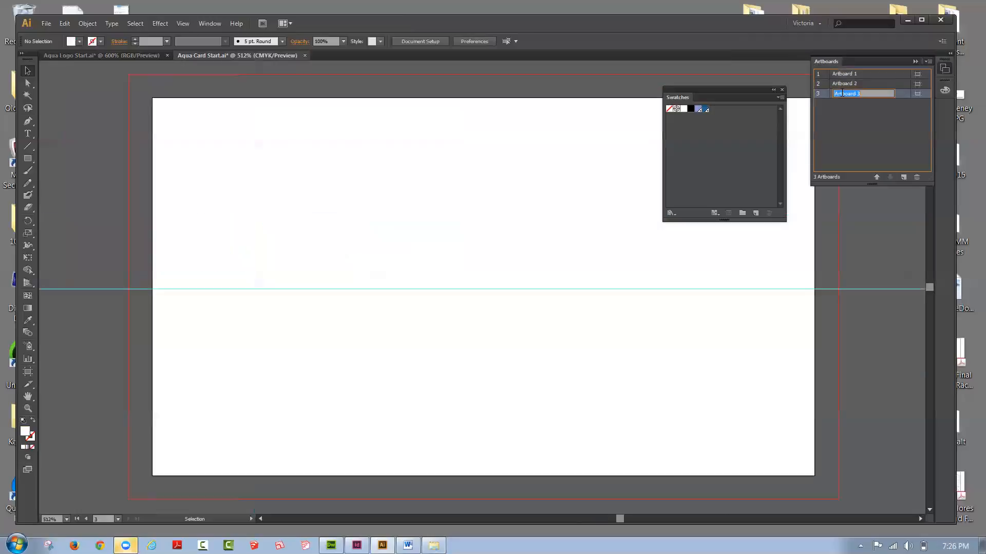
double_click(844, 73)
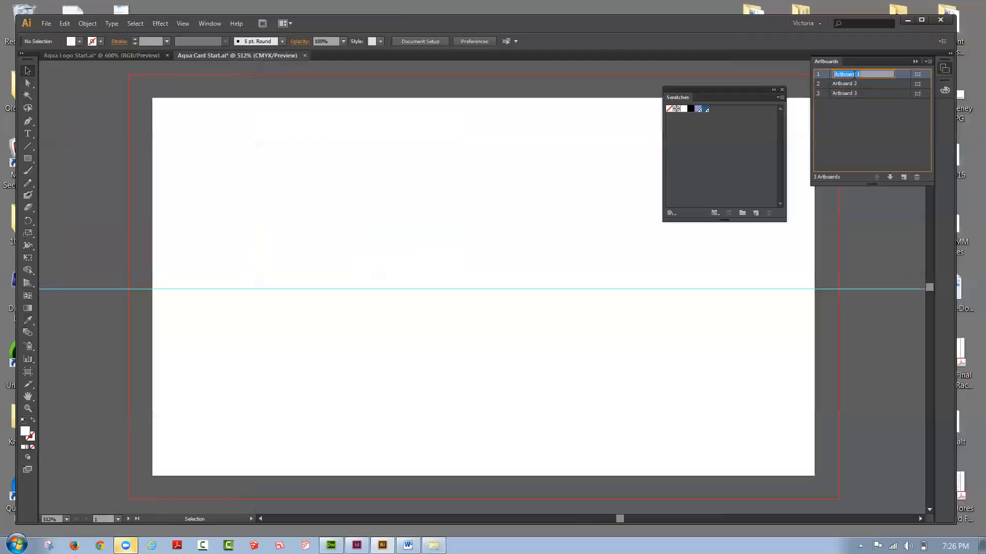
double_click(824, 75)
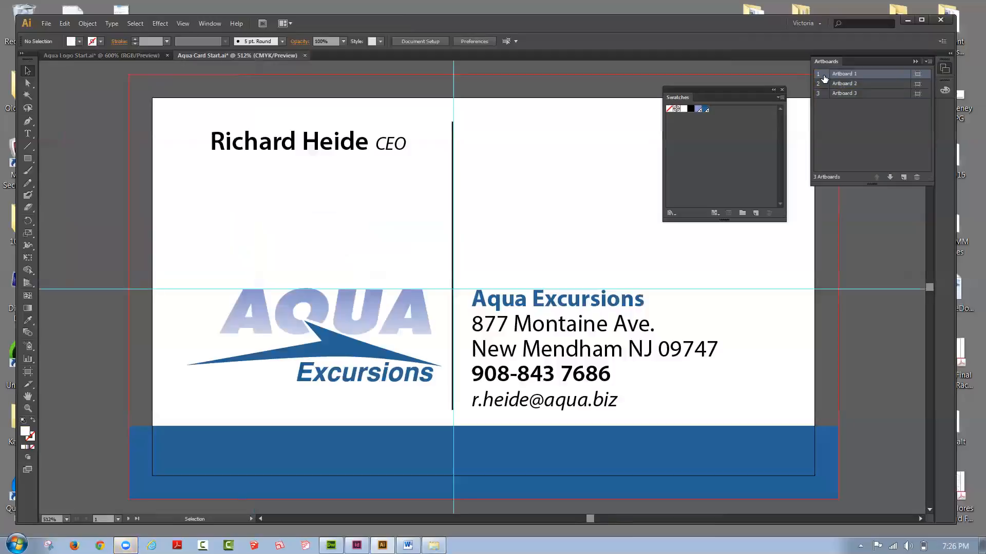
double_click(856, 76)
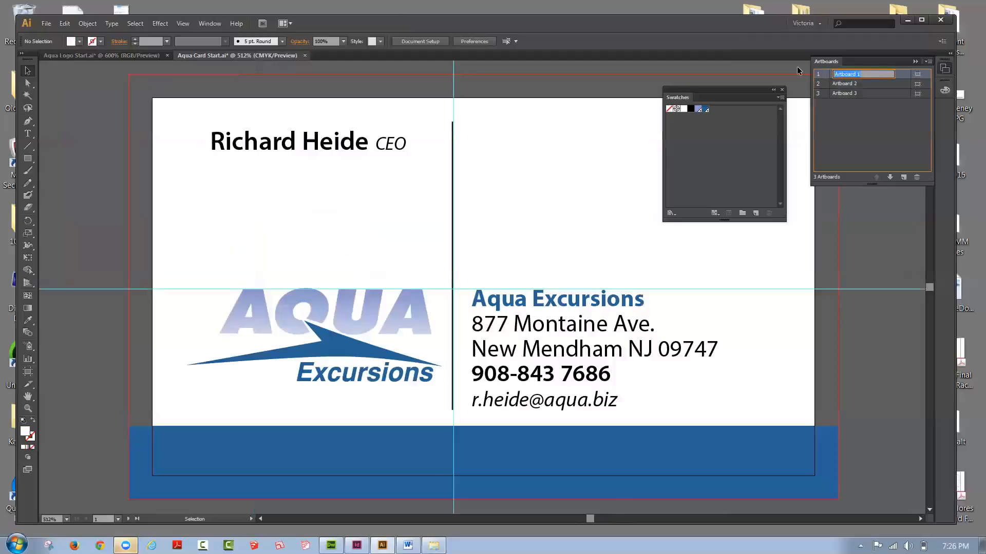
type("Business Card")
Step: Rename the second artboard Envelope
double_click(837, 83)
double_click(822, 84)
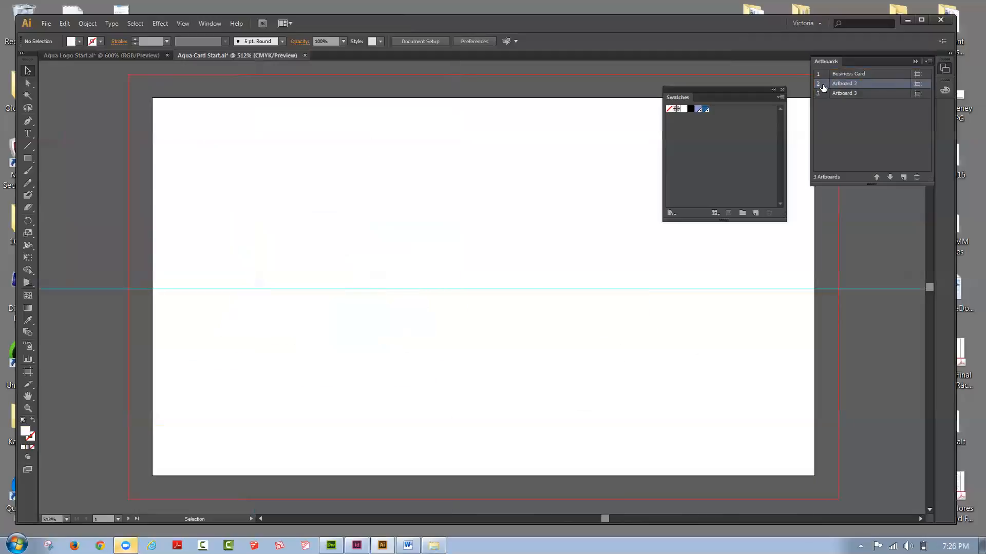
double_click(847, 85)
type("Envelope")
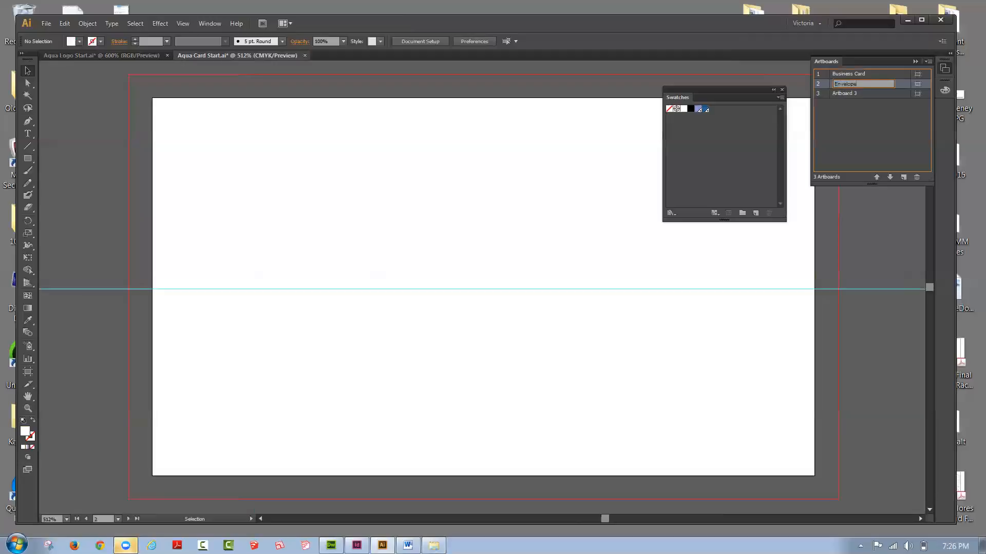
Step: Rename the third artboard Letterhead
left_click(823, 97)
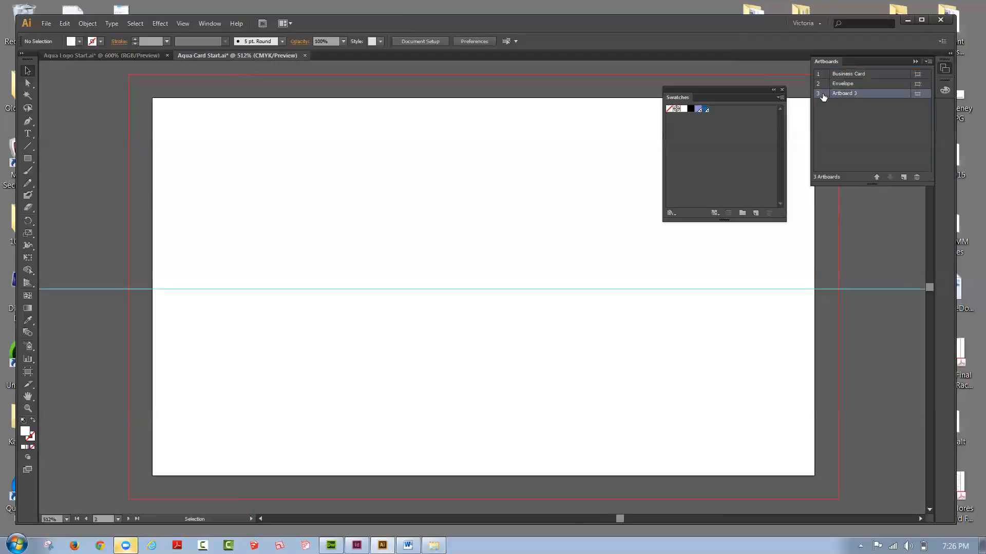
double_click(851, 95)
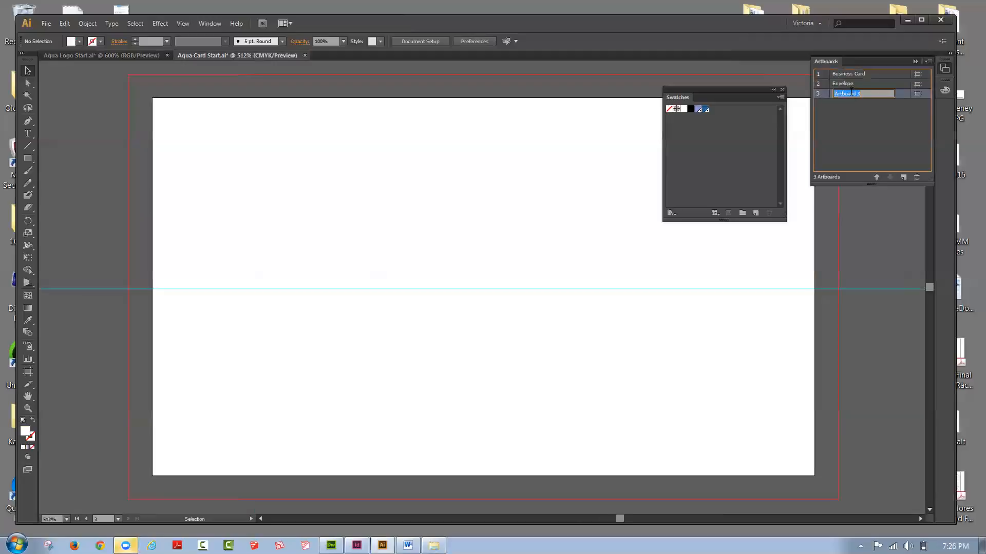
type("Letterhead")
left_click(910, 117)
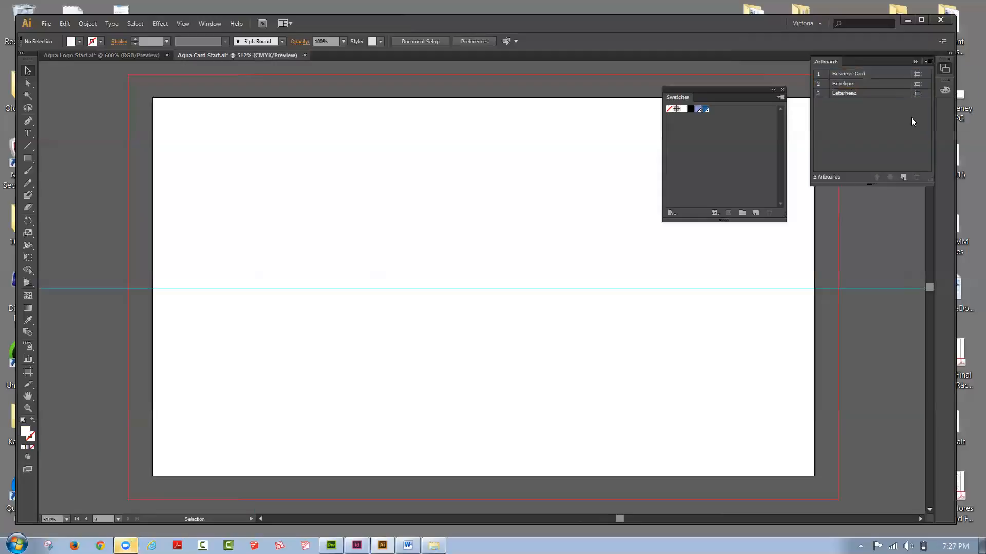
Step: Resize the Envelope artboard to 9.5 in wide and 4.125 in high
left_click(842, 85)
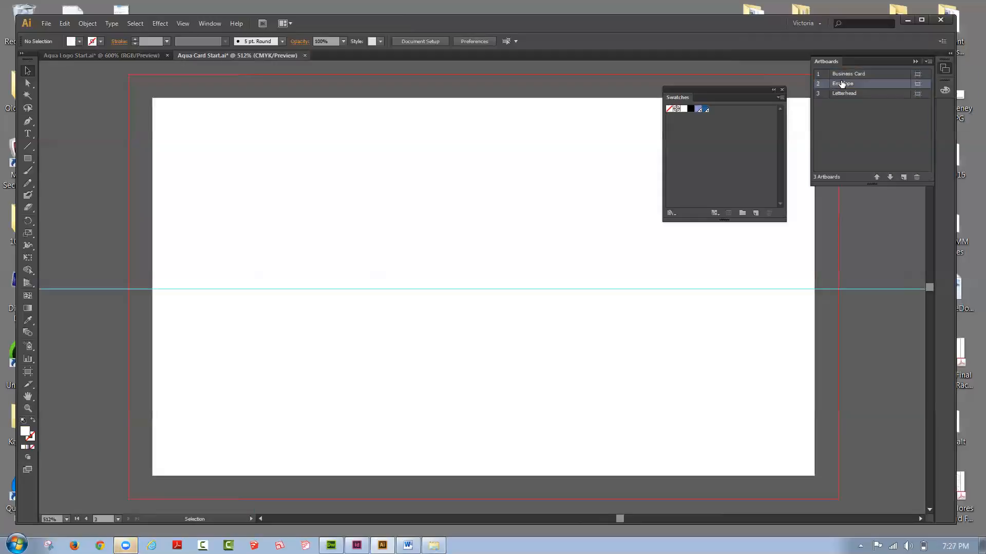
left_click(930, 60)
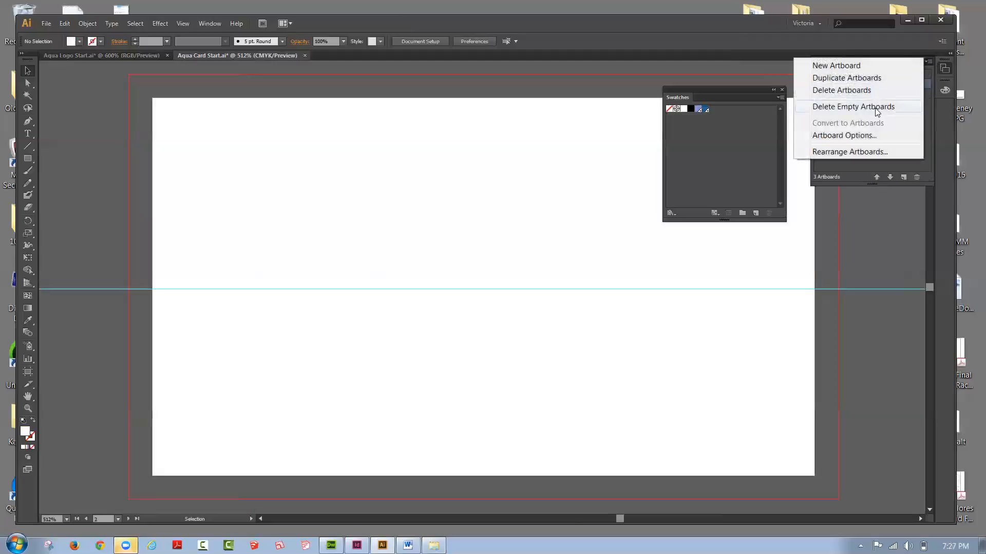
left_click(869, 136)
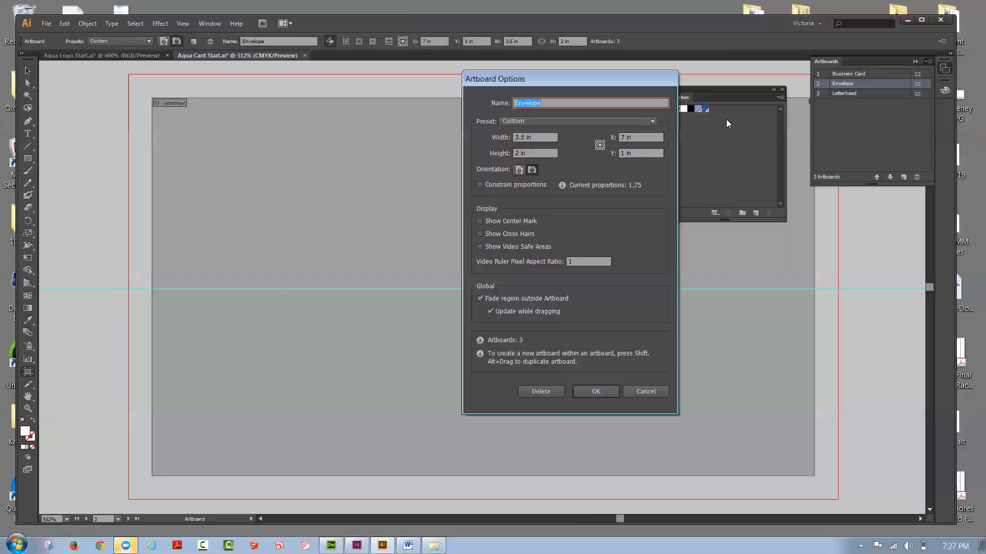
left_click_drag(530, 78, 328, 95)
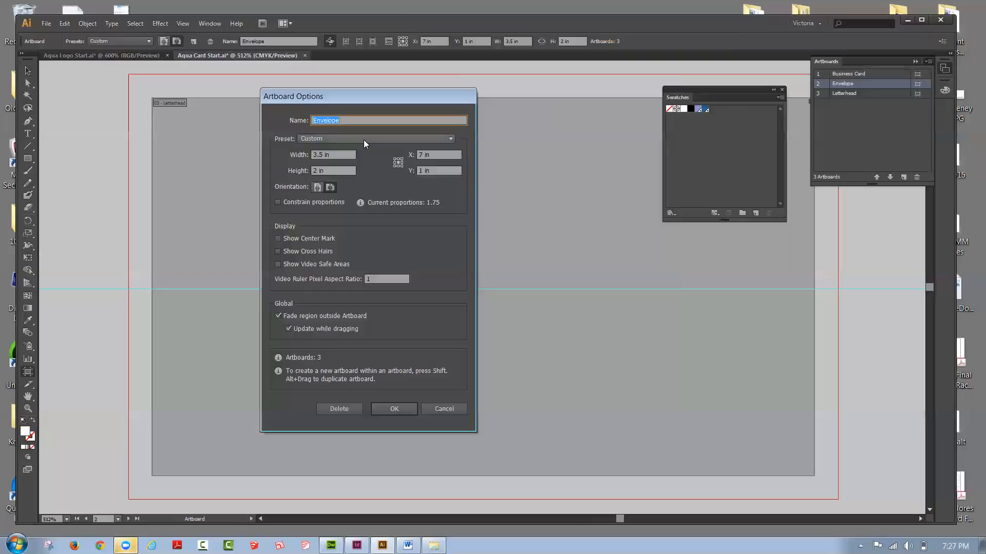
left_click(317, 154)
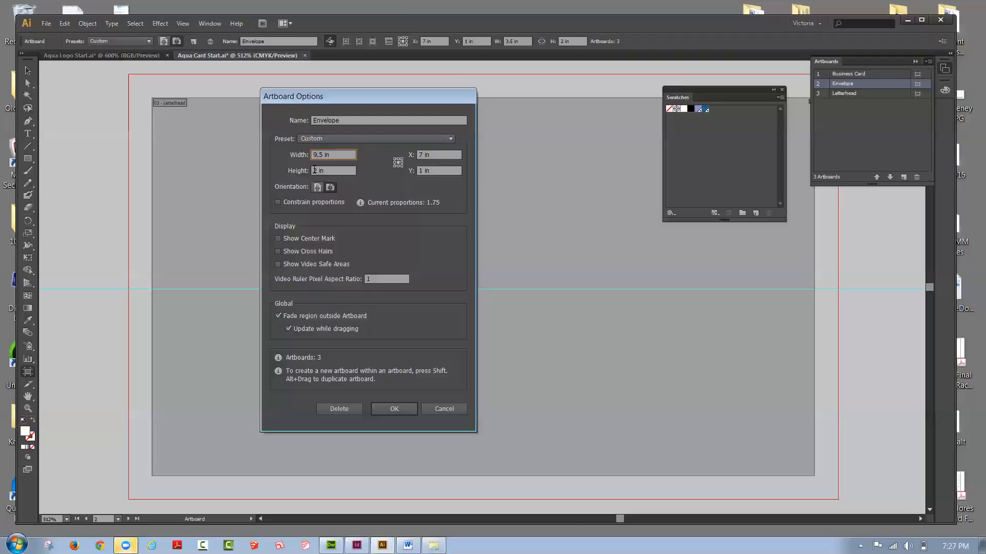
double_click(314, 170)
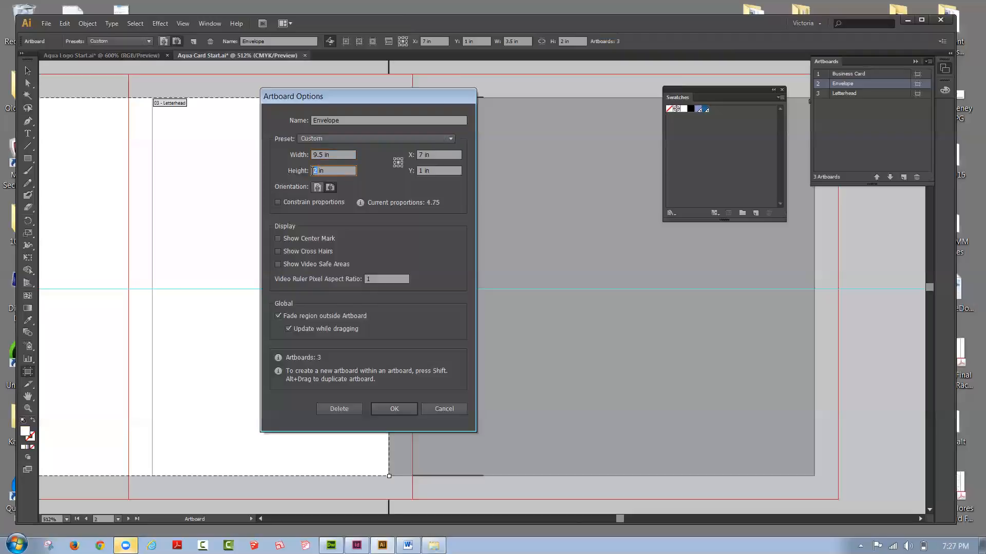
type("4.125")
left_click_drag(345, 99, 425, 63)
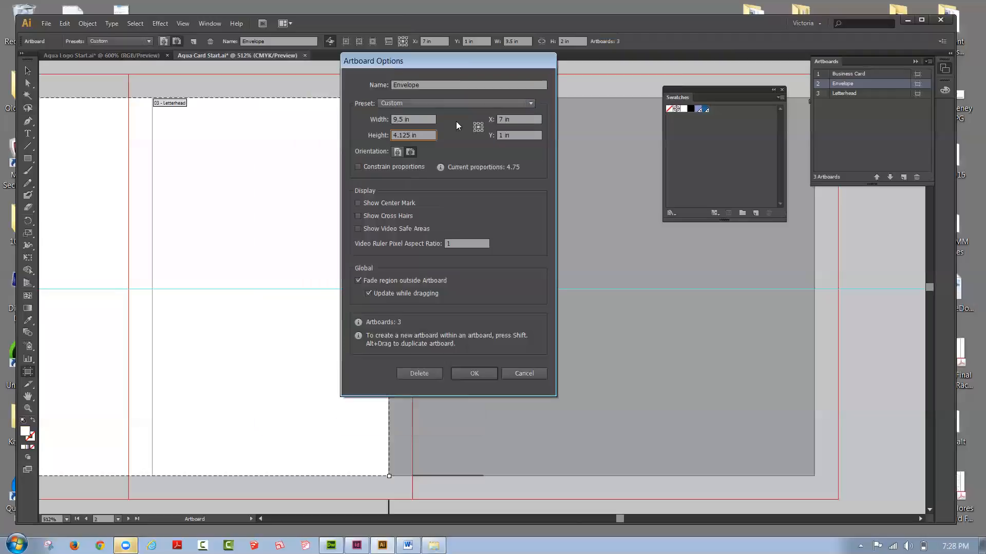
left_click(486, 372)
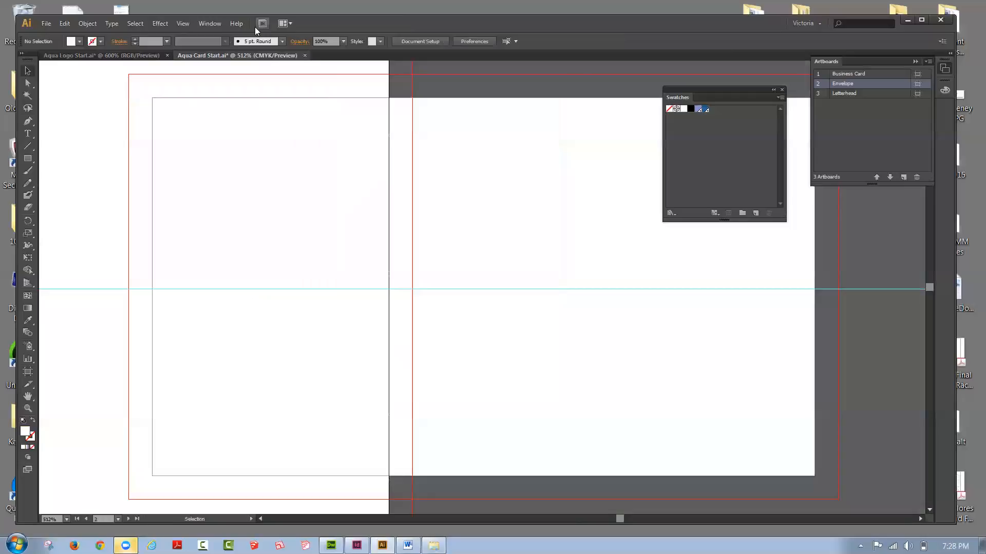
Step: Resize the Letterhead artboard to 8.5 in wide and 11 in high
double_click(855, 93)
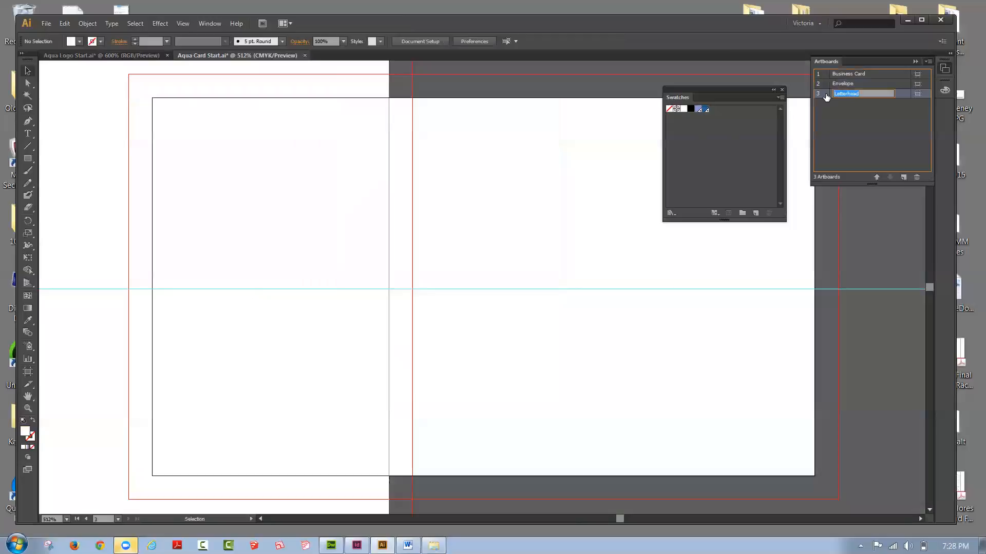
key("Return")
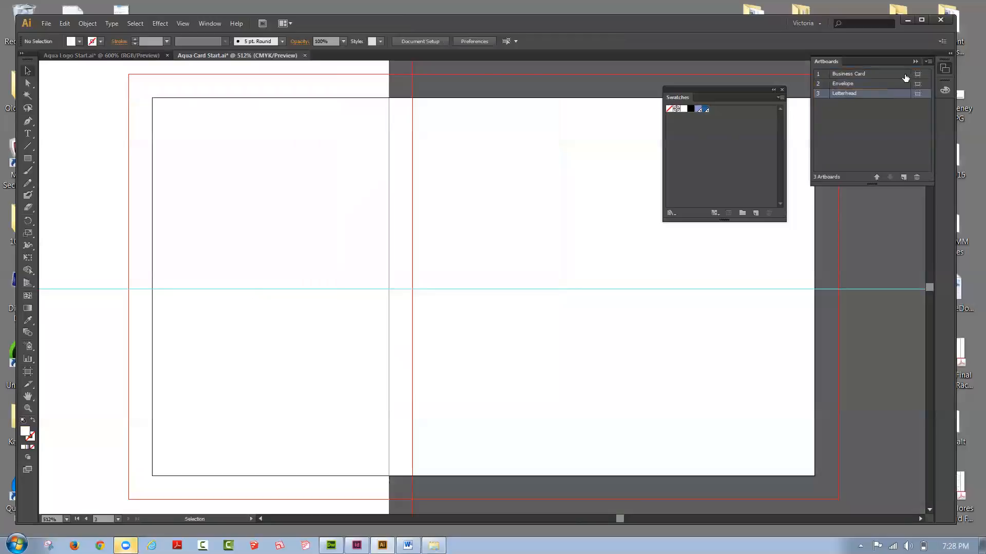
left_click(928, 62)
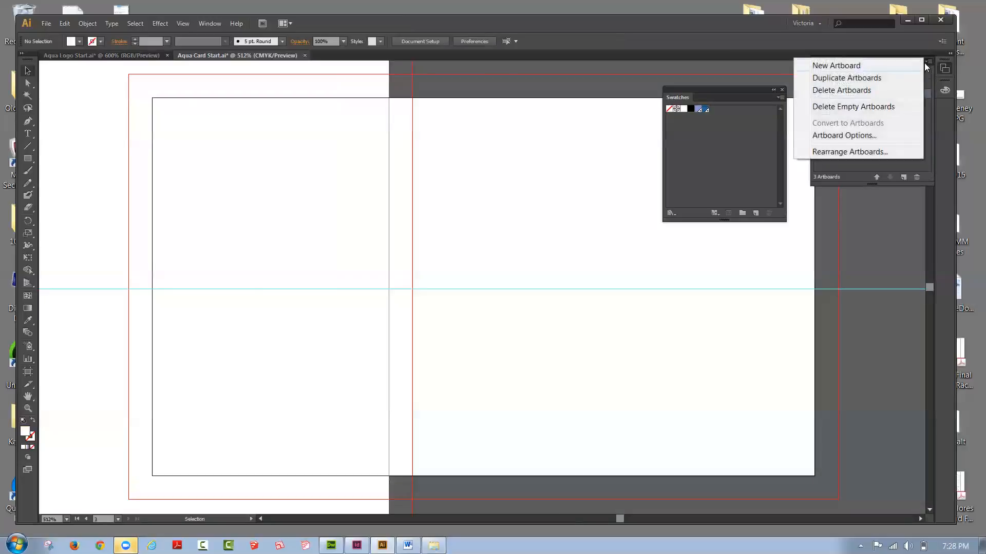
left_click(861, 135)
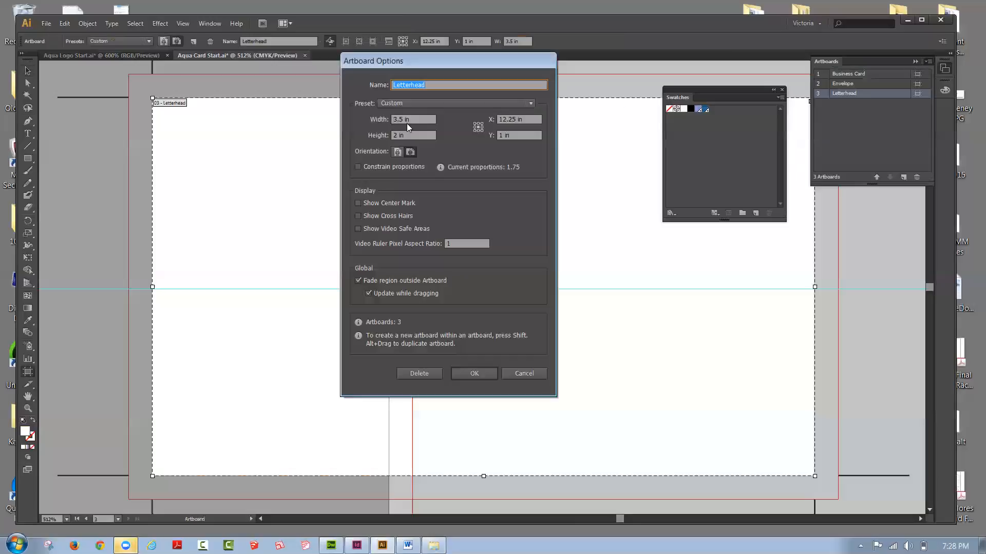
left_click(402, 119)
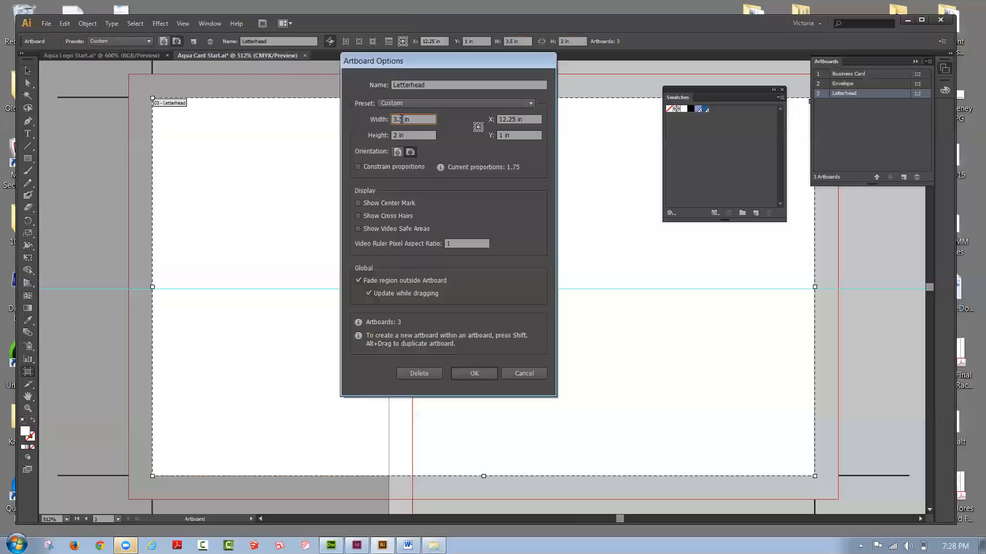
left_click_drag(393, 119, 397, 119)
type("8")
left_click(396, 136)
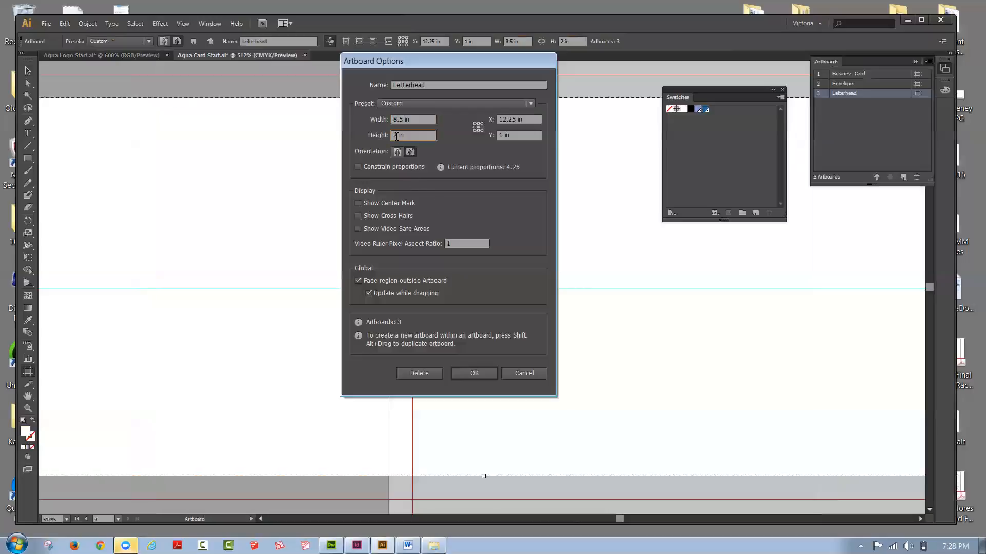
left_click_drag(397, 136, 391, 133)
type("11")
left_click(486, 375)
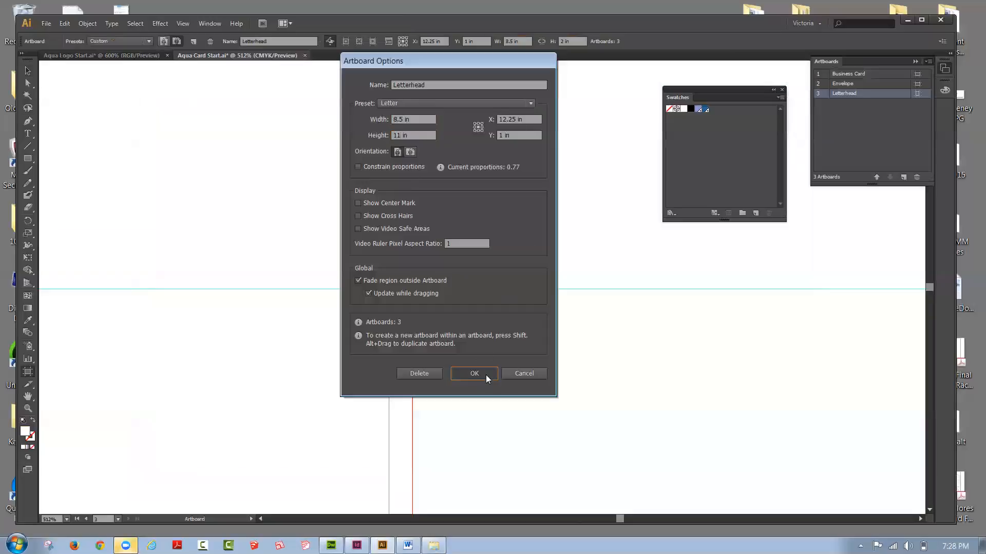
Step: Rearrange the three overlapping artboards in two columns with 2 in spacing, moving the artwork along, and keep the Swatches panel clear of them
left_click(182, 24)
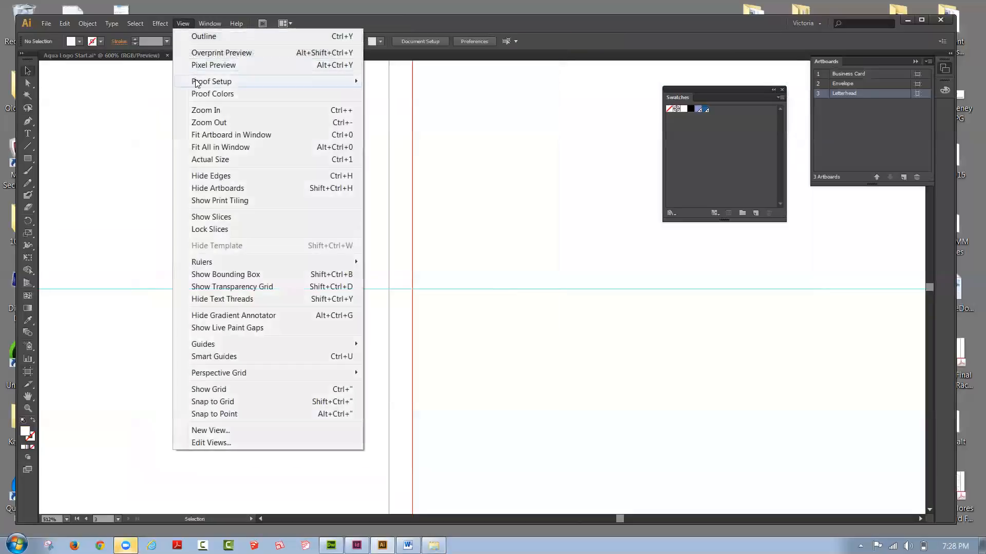
left_click(211, 147)
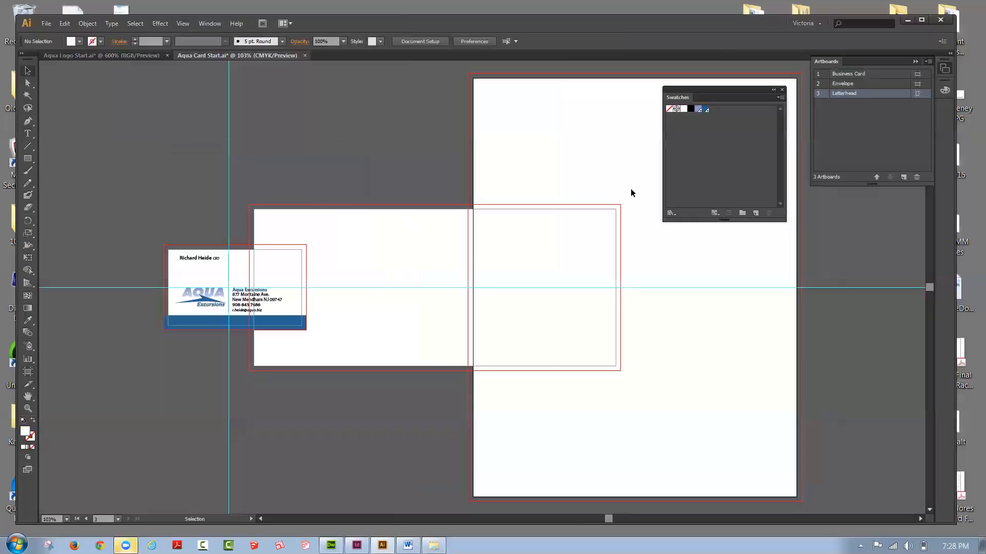
mouse_move(722, 100)
left_mouse_down()
mouse_move(753, 241)
mouse_move(740, 106)
left_mouse_up()
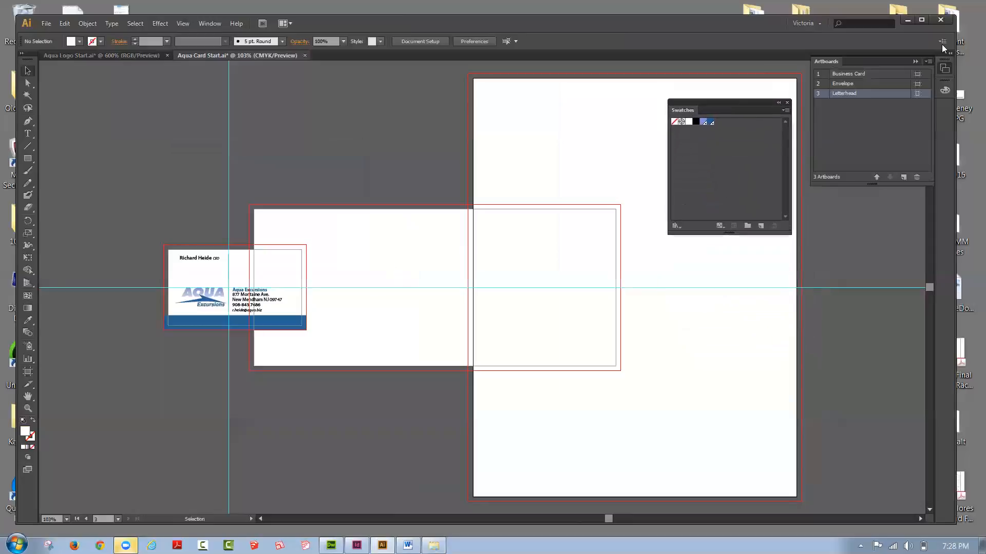
left_click(929, 62)
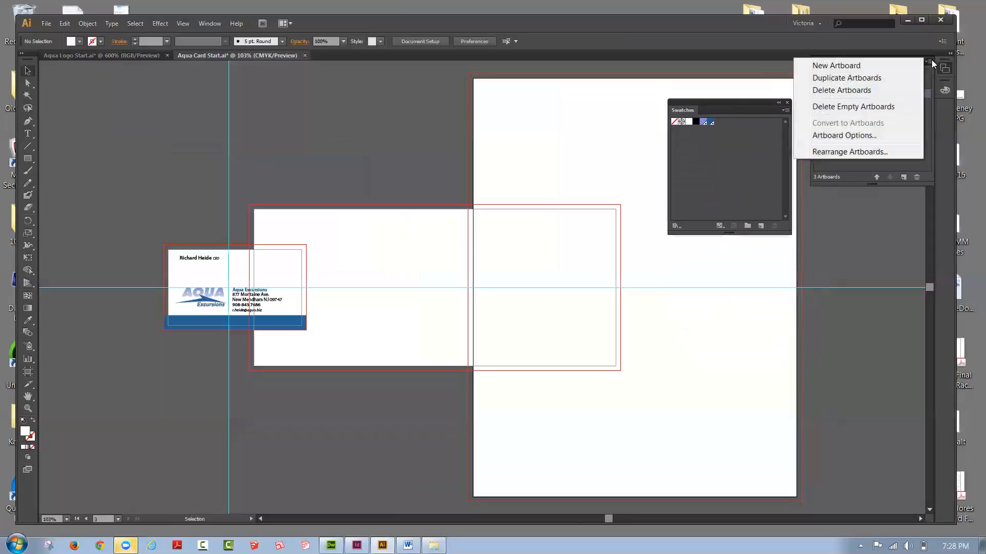
left_click(884, 153)
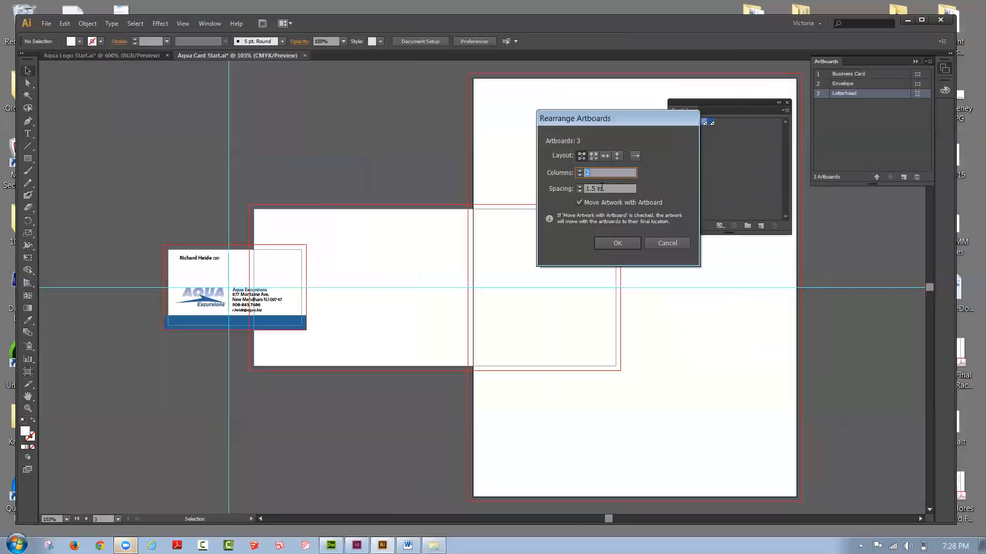
left_click_drag(587, 189, 594, 189)
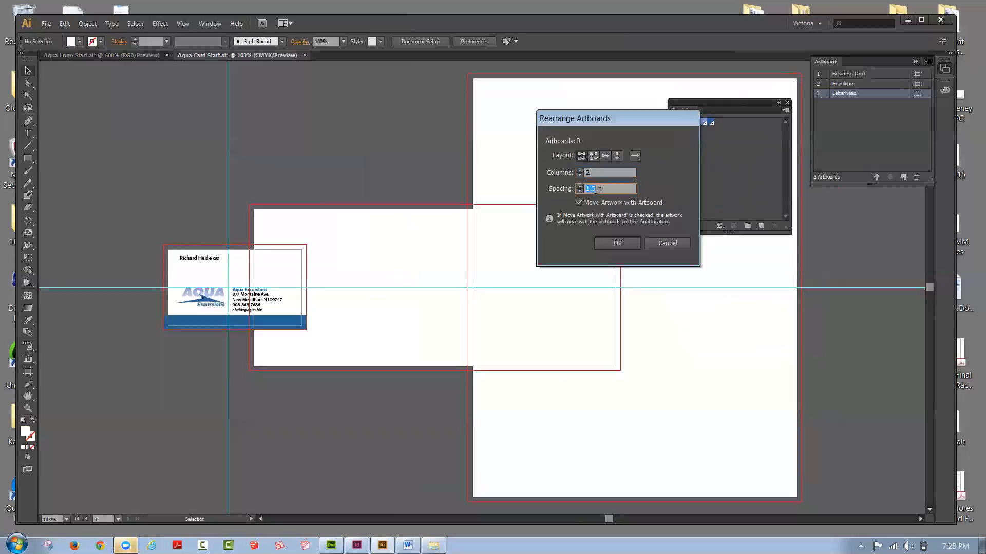
type("2")
left_click(630, 243)
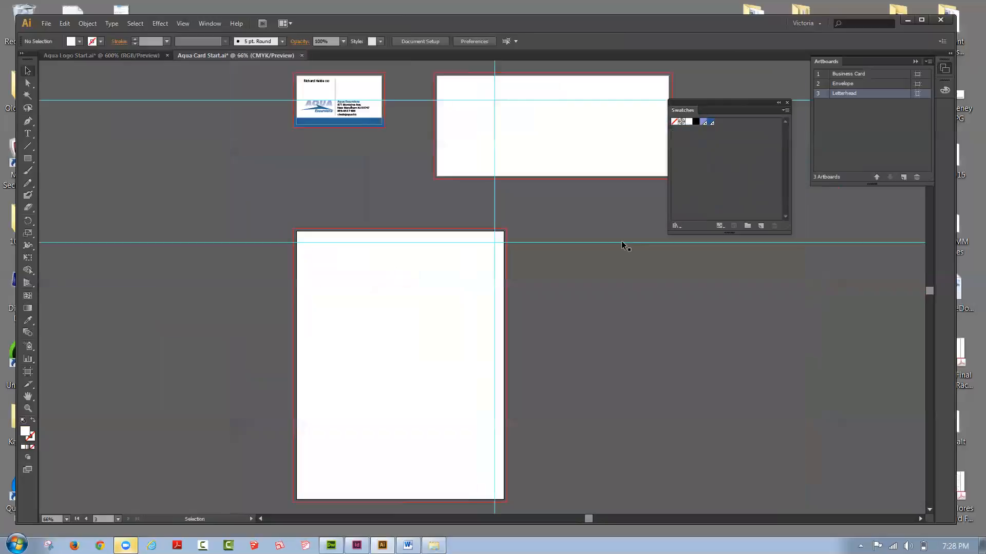
left_click_drag(686, 112, 758, 203)
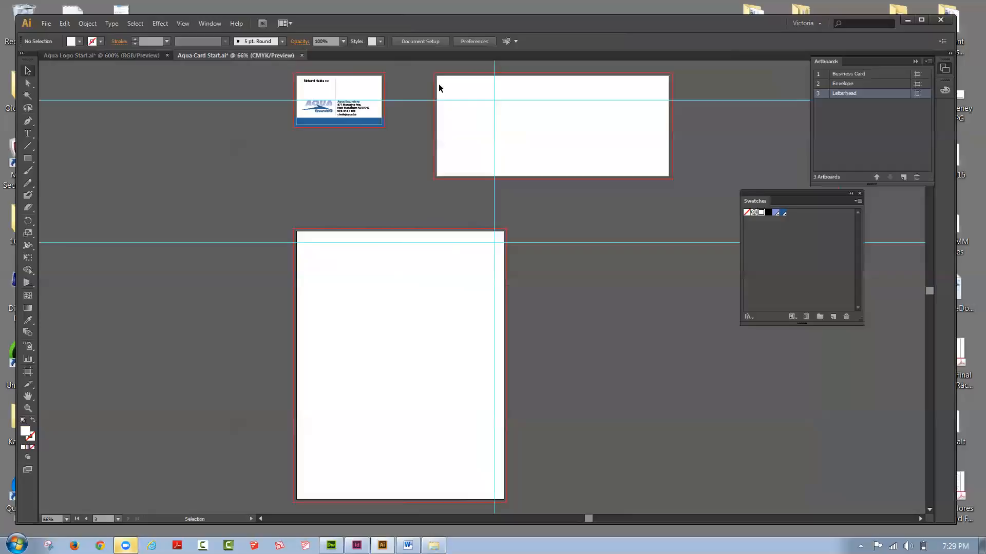
Step: Copy the logo and address block from the business card to the Envelope artboard and place them near its upper-left corner
left_click(322, 109)
left_click(351, 110, "shift")
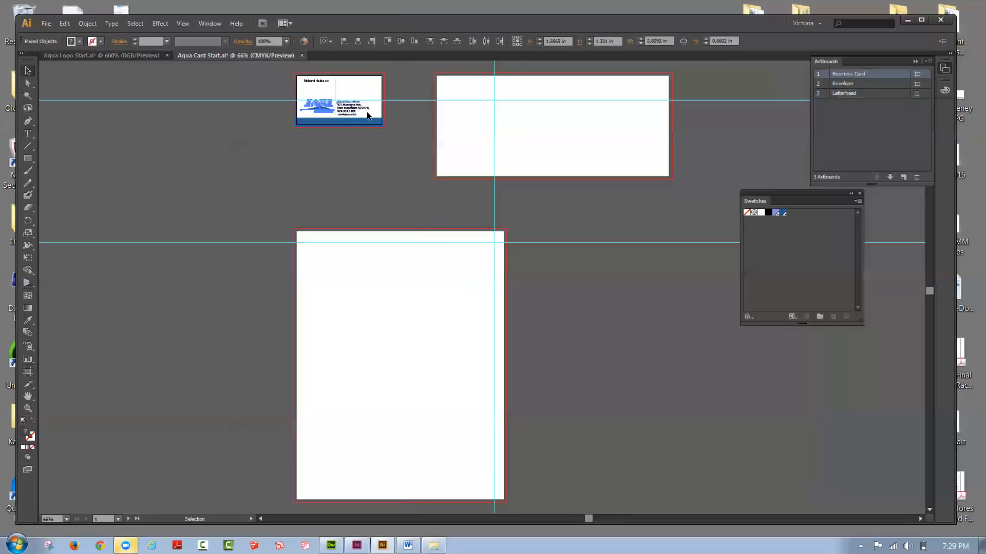
left_click(62, 24)
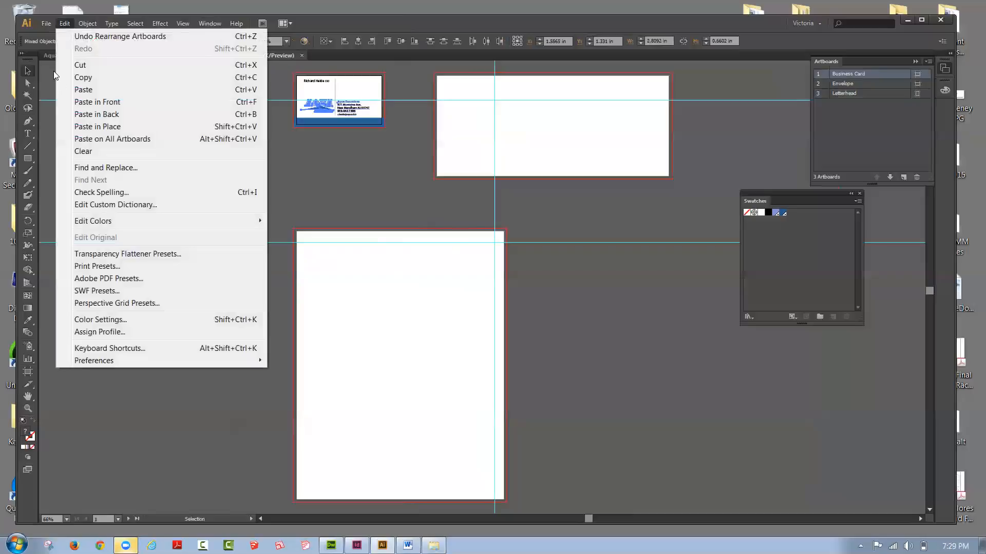
left_click(78, 77)
double_click(840, 84)
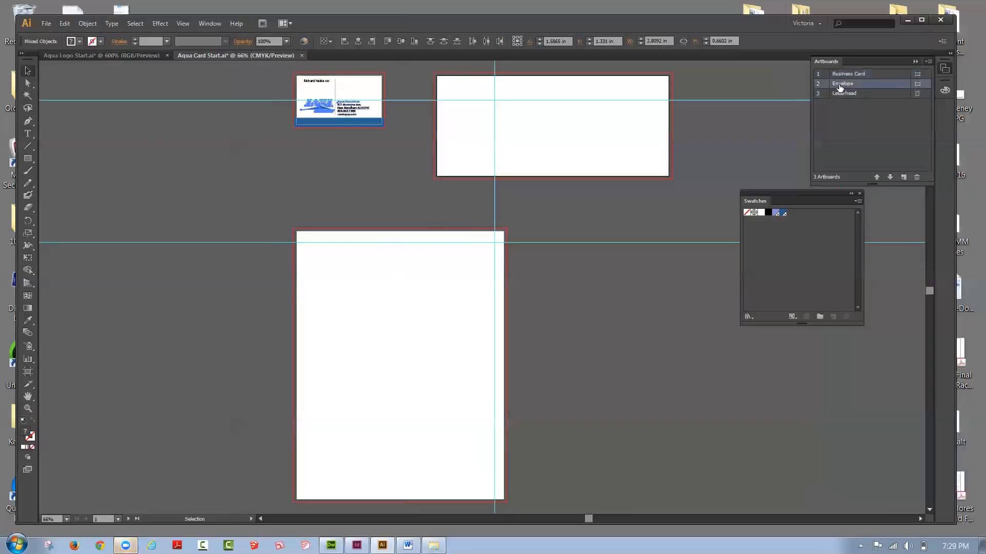
left_click(64, 26)
left_click(79, 90)
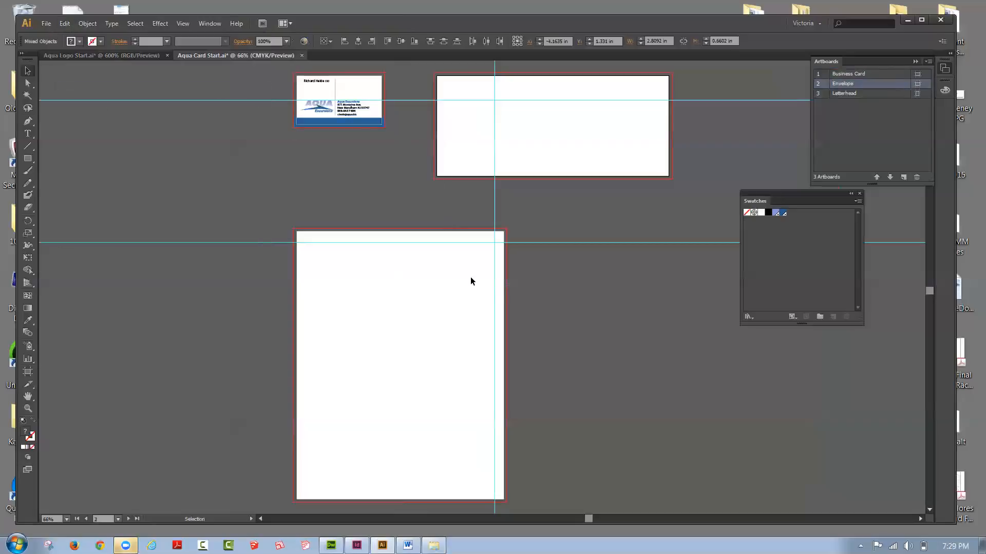
left_click_drag(489, 293, 485, 99)
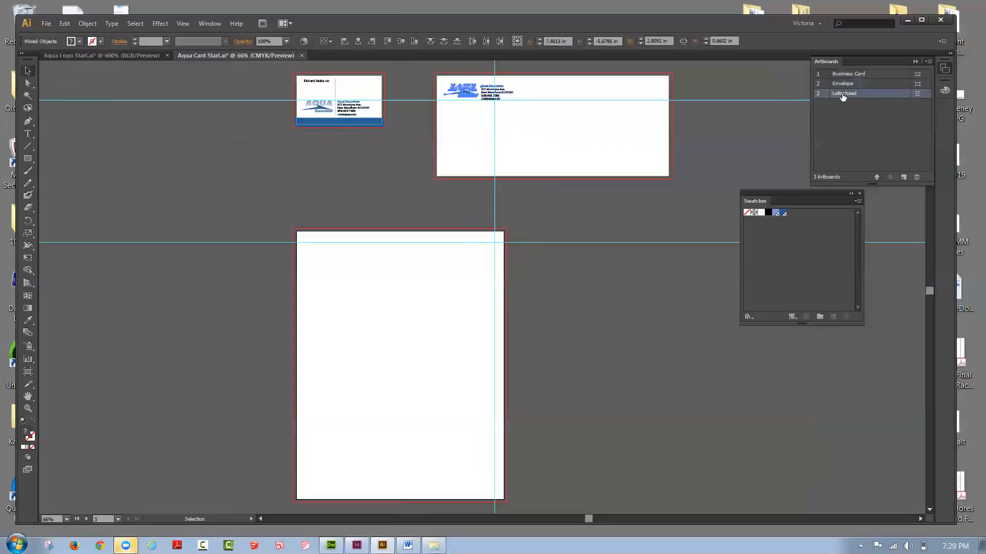
Step: Show the rulers and add guides about 0.25 in from the Envelope artboard's left and top edges
double_click(843, 93)
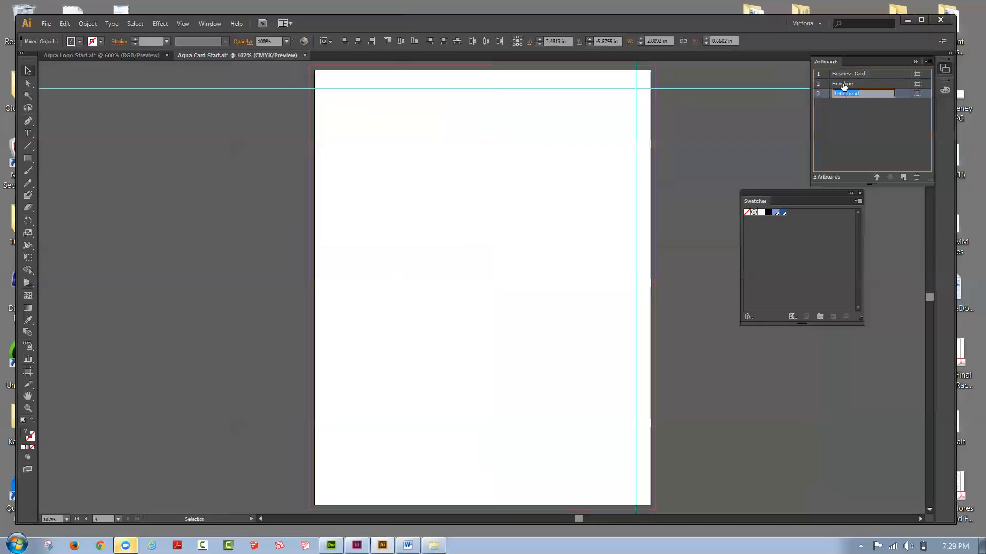
double_click(840, 84)
double_click(824, 85)
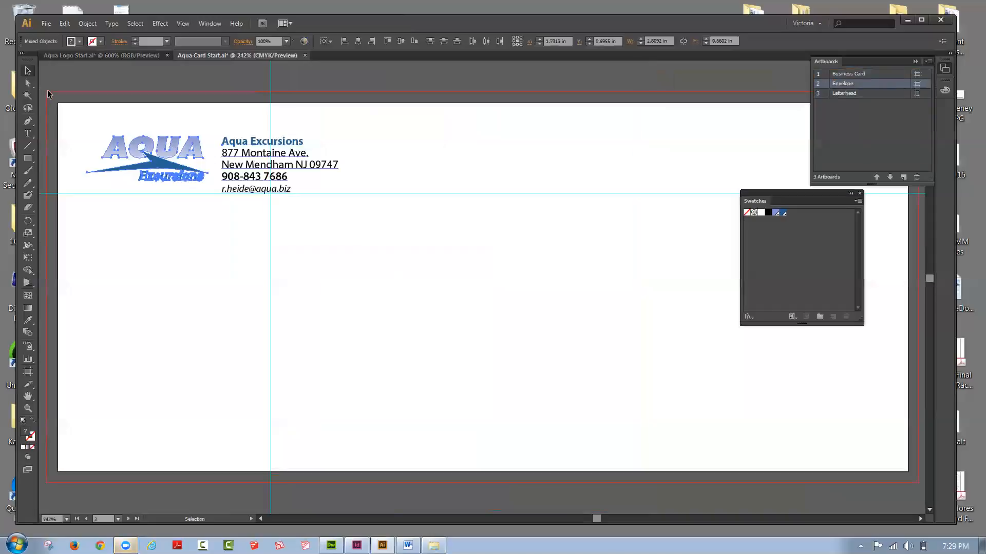
left_click(184, 24)
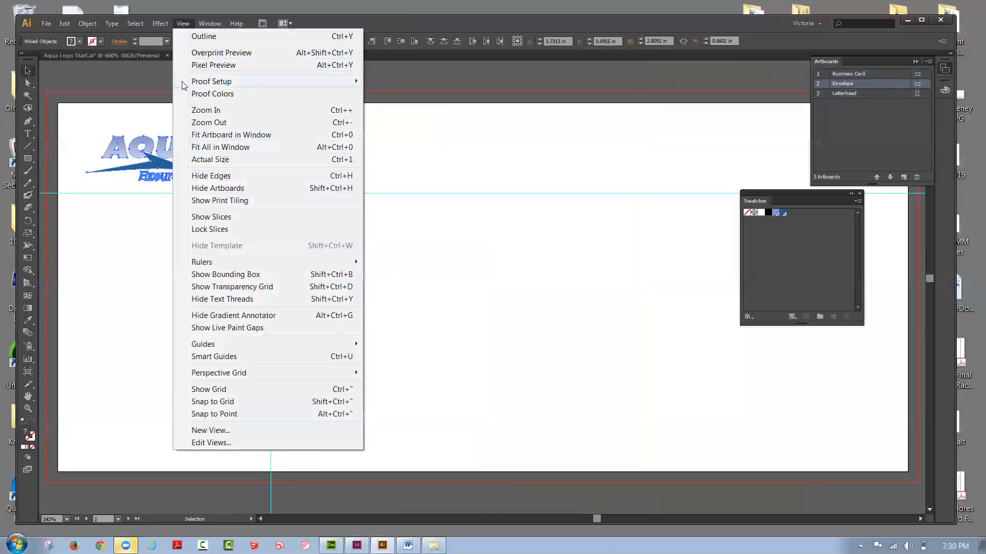
mouse_move(222, 260)
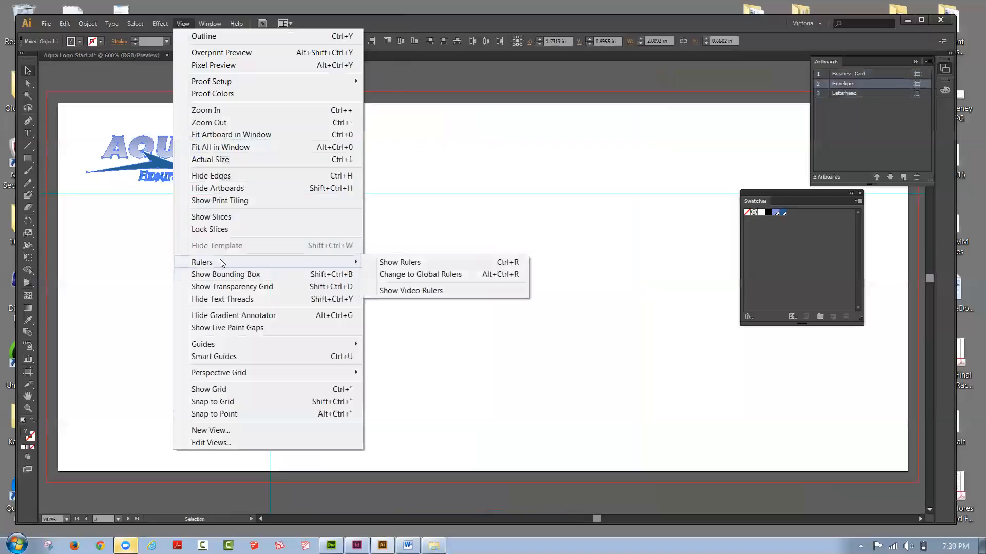
left_click(389, 262)
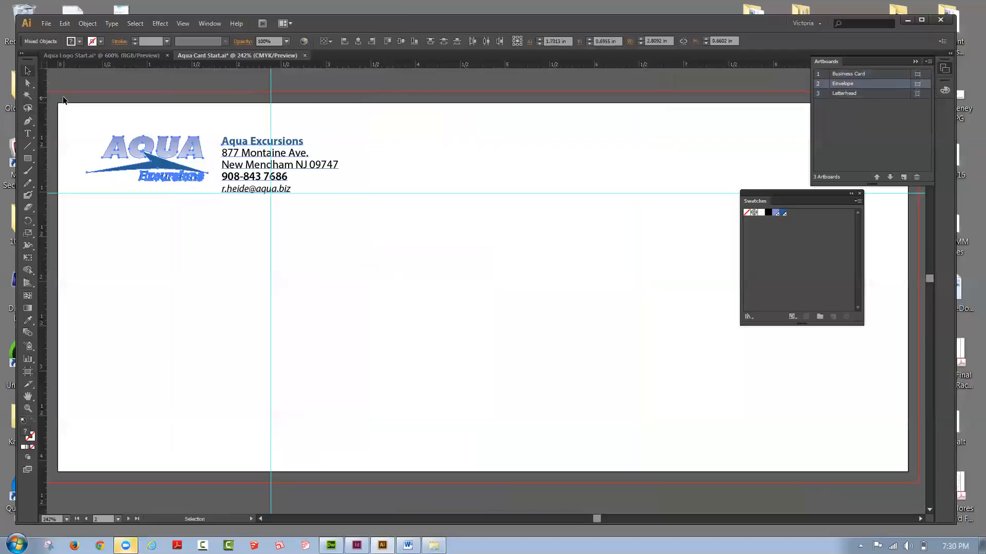
left_click_drag(40, 95, 57, 104)
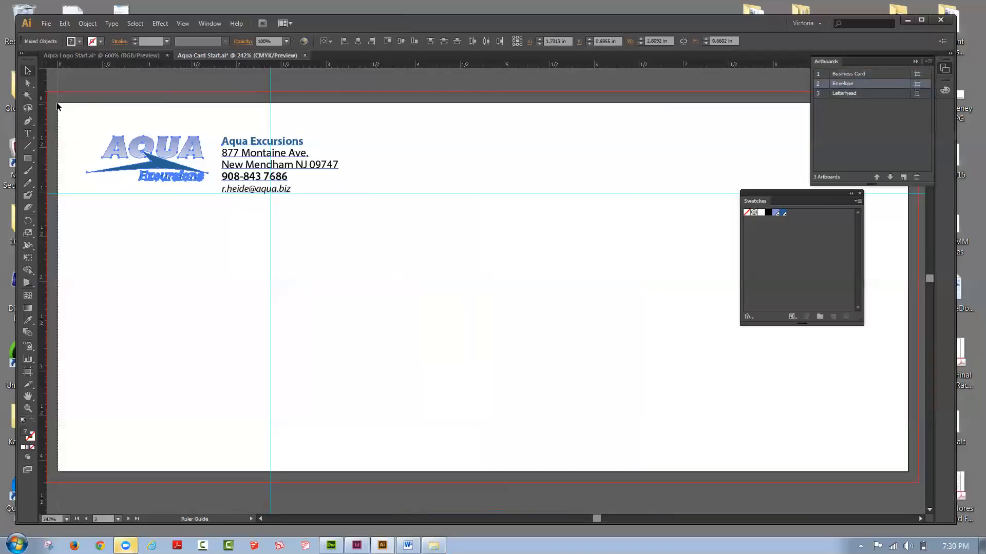
left_click_drag(56, 102, 78, 96)
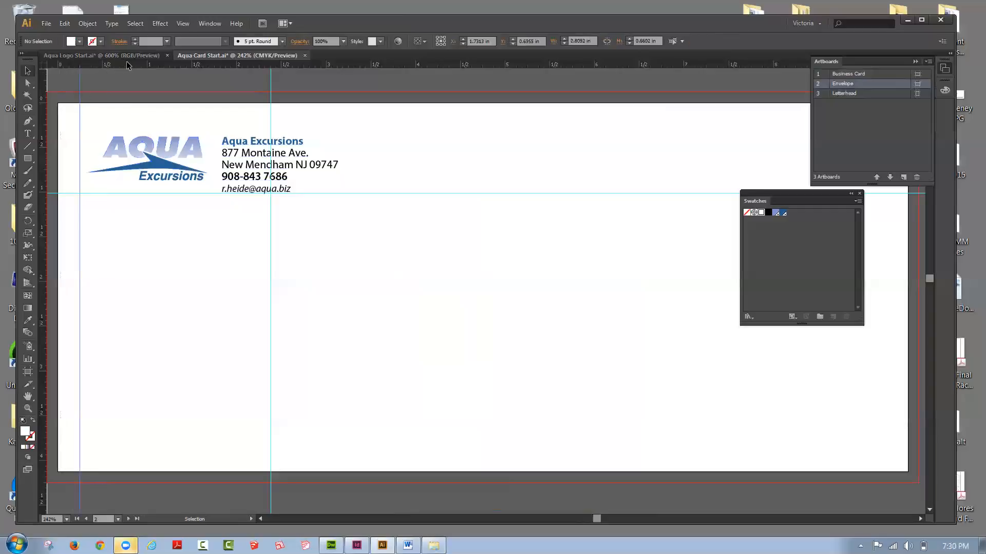
left_click_drag(128, 65, 143, 125)
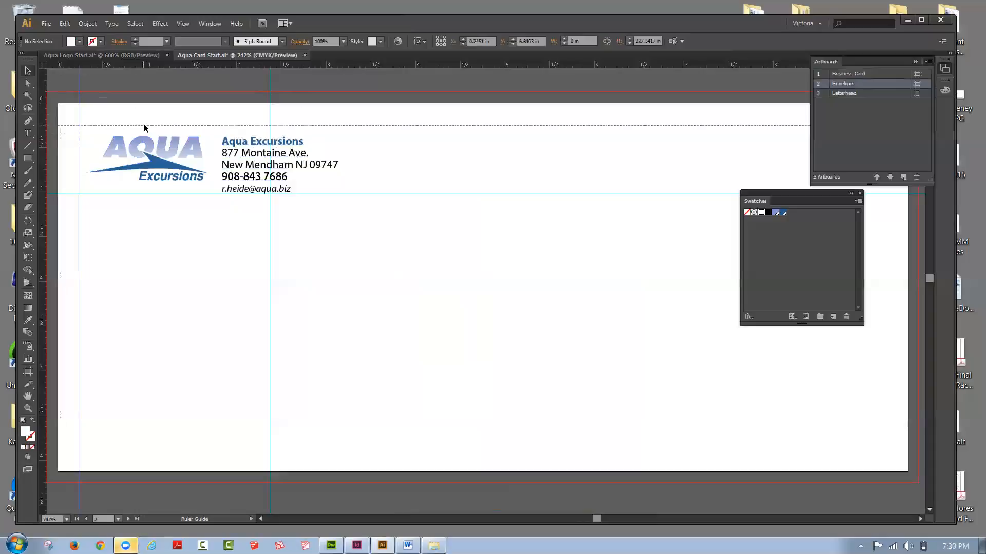
Step: Move the envelope's logo and address block up together so their tops meet the upper horizontal guide
left_click(185, 167)
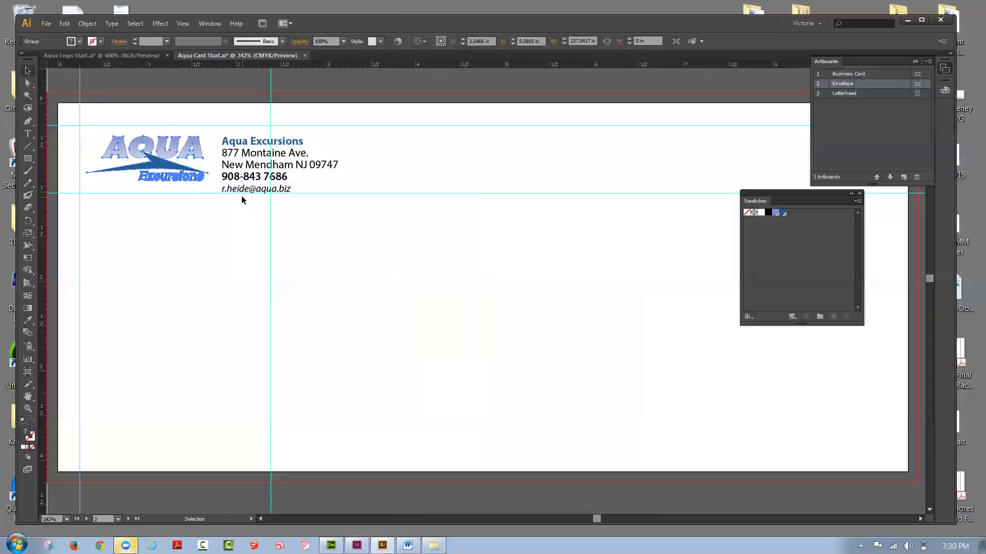
left_click(273, 177, "shift")
key("Up")
key("Up")
key("Up")
key("Up")
key("Up")
key("Up")
key("Up")
key("Up")
key("Up")
key("Up")
key("Up")
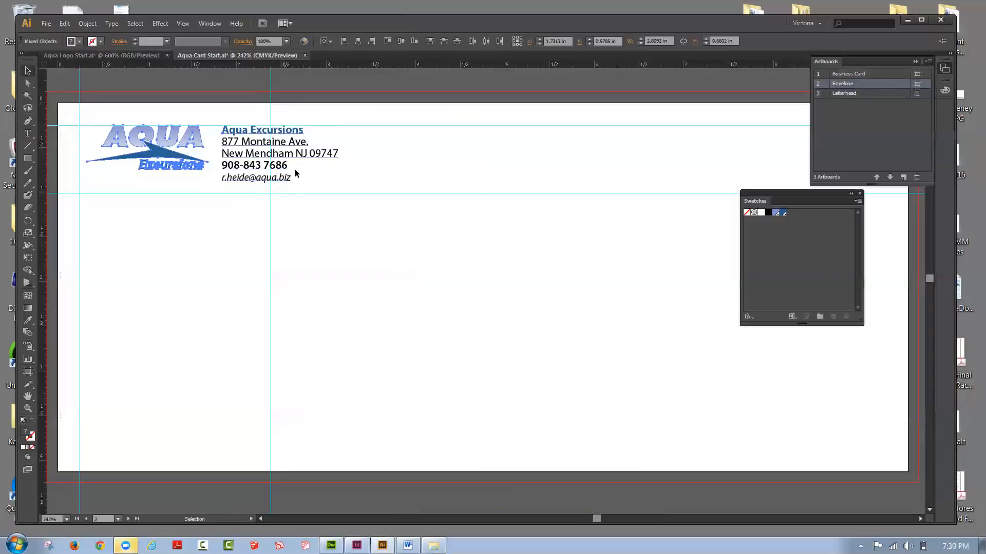
left_click(296, 174)
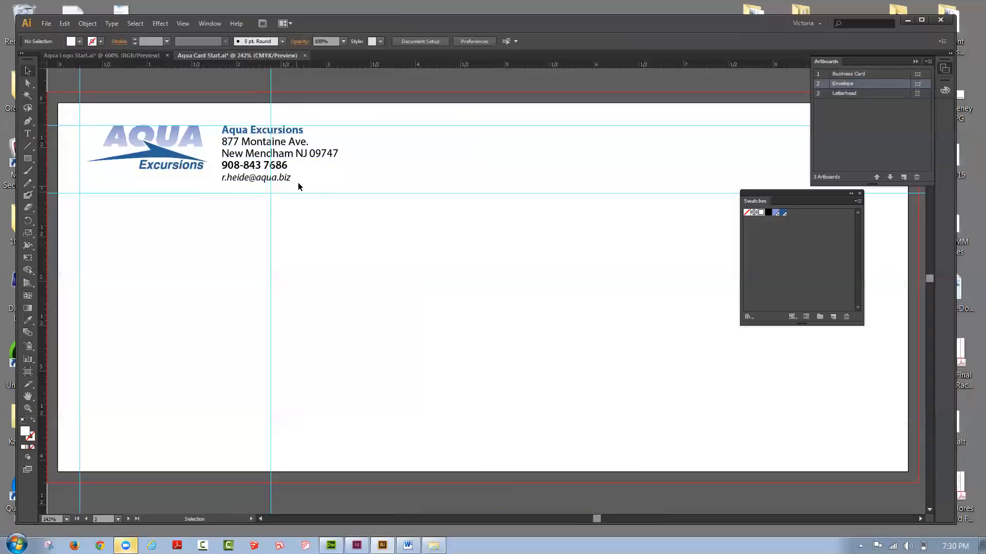
Step: Delete the phone number and e-mail lines from the envelope's address text and save the document
double_click(288, 177)
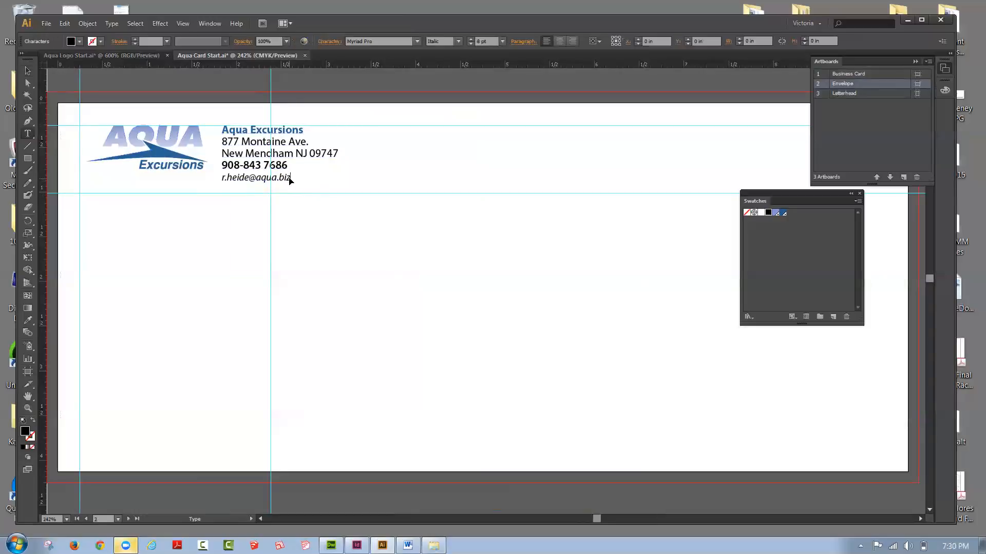
left_click_drag(290, 178, 181, 158)
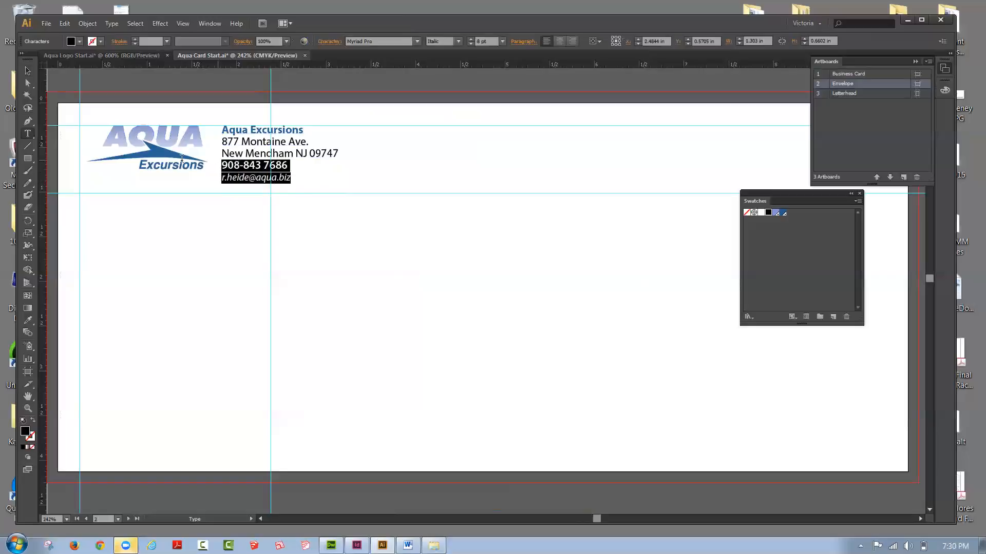
key("BackSpace")
key("BackSpace")
left_click(46, 24)
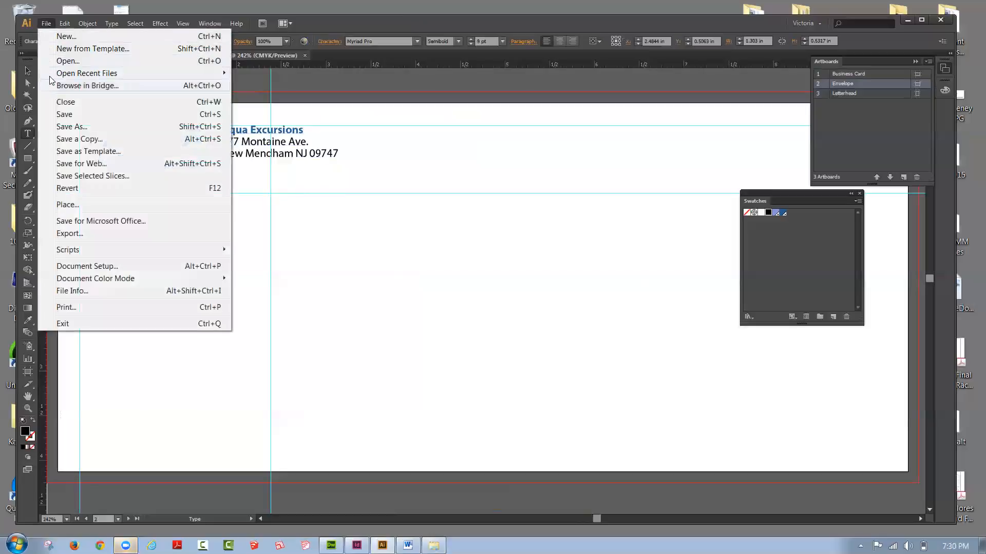
left_click(64, 114)
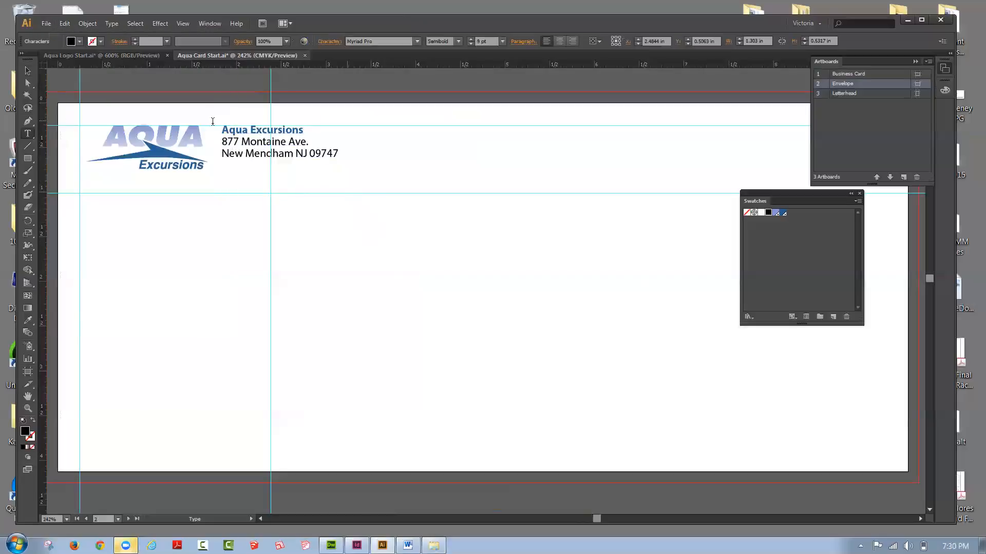
key("Return")
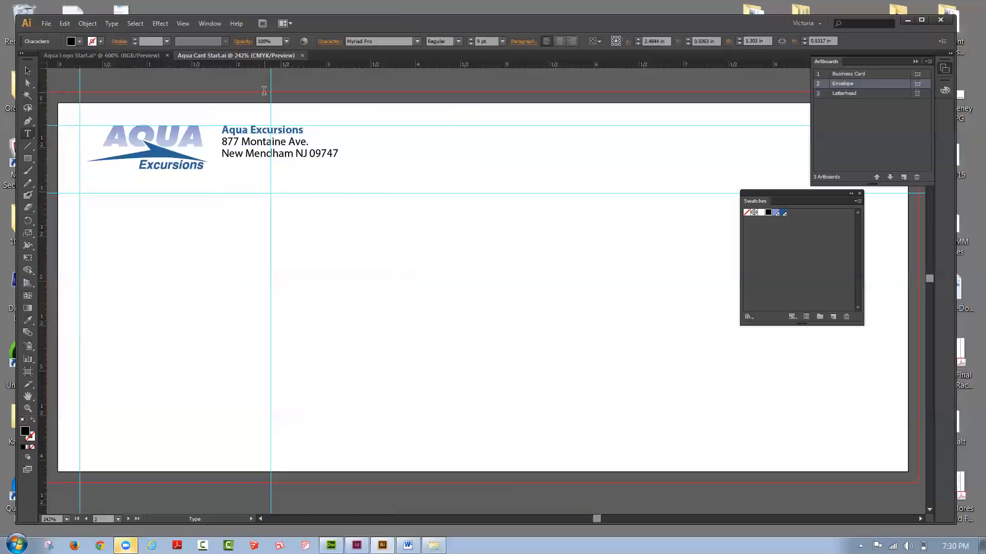
Step: Draw a vertical line about 0.75 in long between the envelope's logo and address, starting at the upper guide
left_click(28, 146)
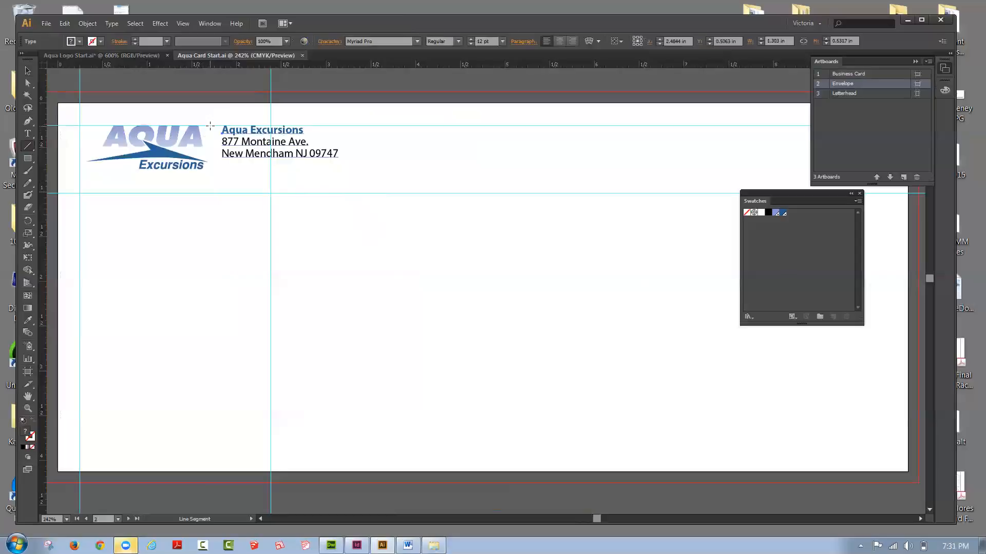
left_click_drag(211, 125, 207, 176)
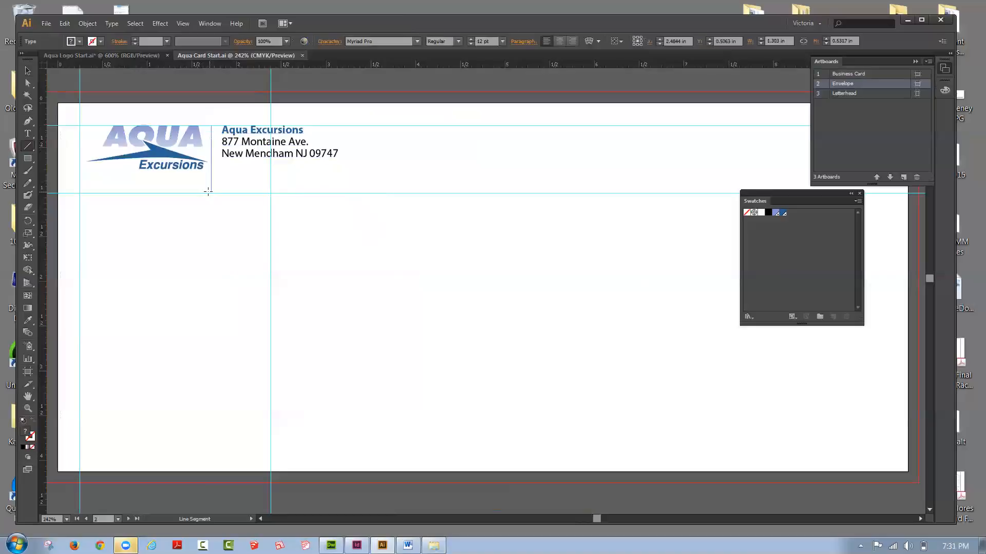
left_click_drag(208, 192, 208, 192)
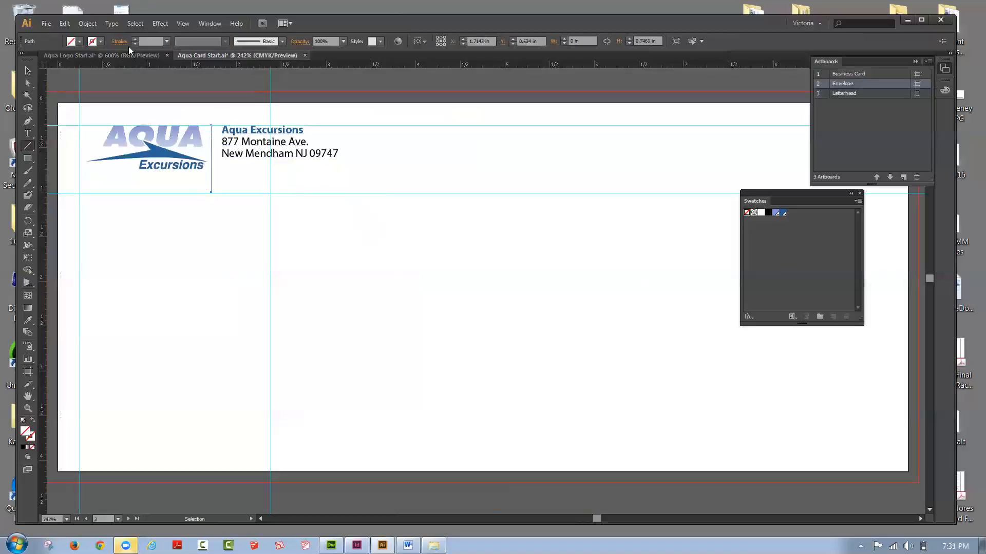
Step: Give the envelope's divider line a black 0.5 pt stroke and nudge it slightly towards the address text
left_click(101, 41)
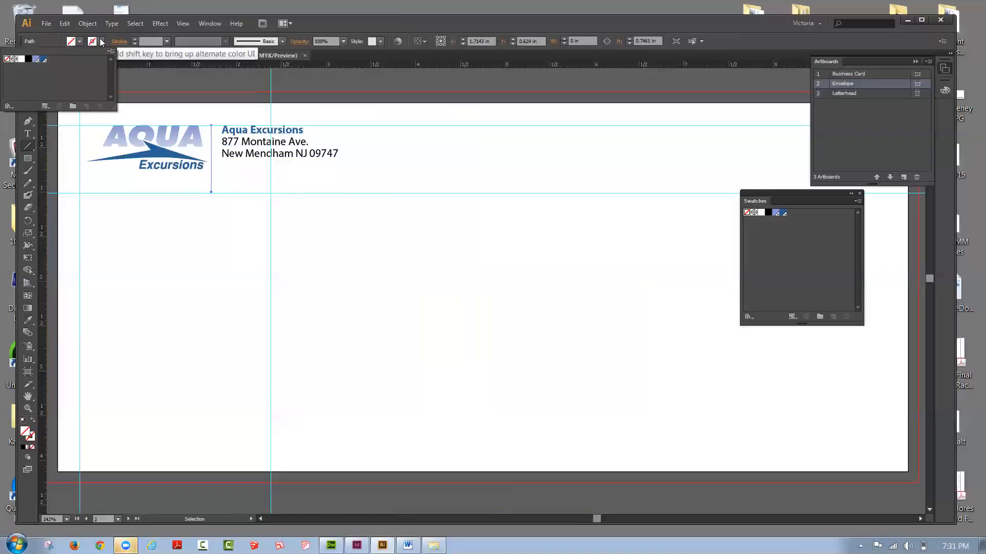
left_click(28, 59)
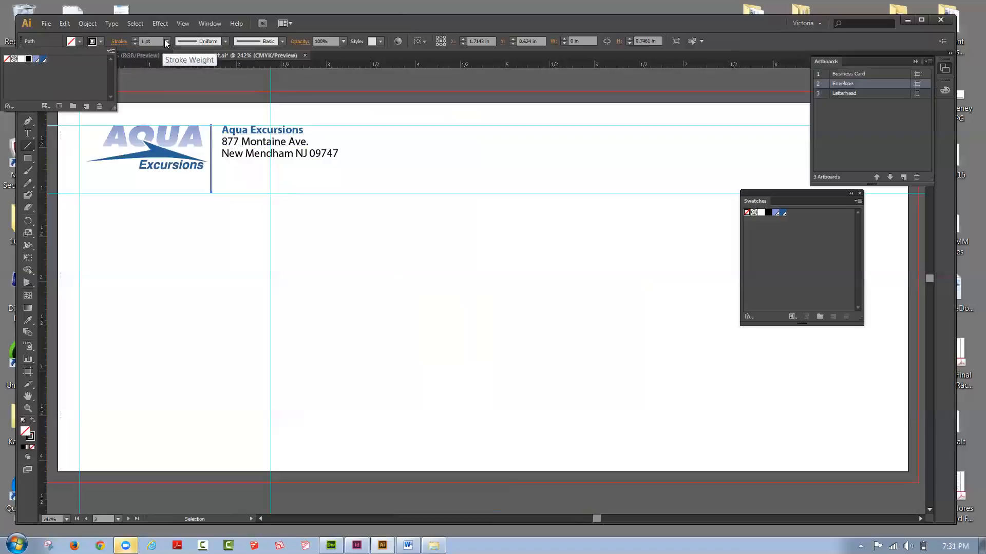
left_click(167, 41)
left_click(166, 41)
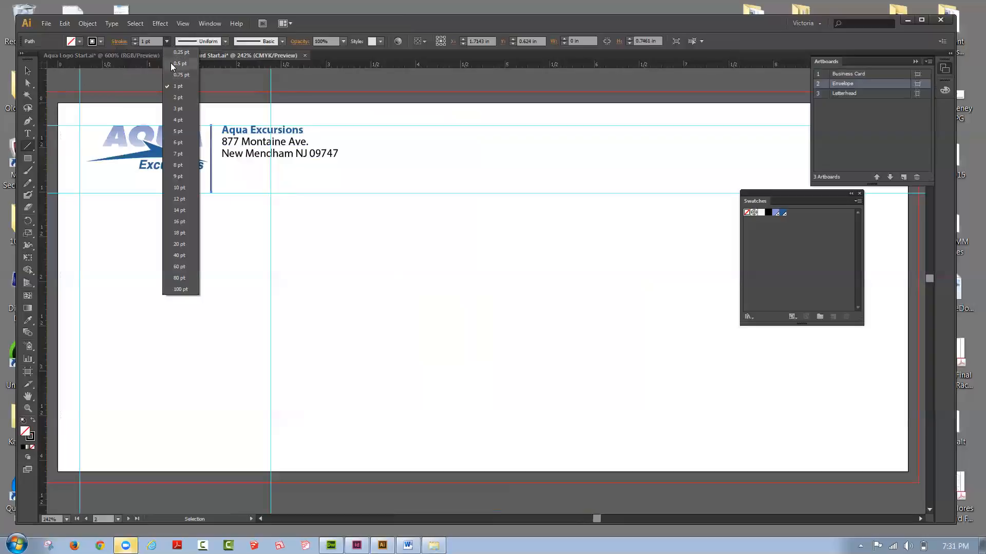
left_click(174, 63)
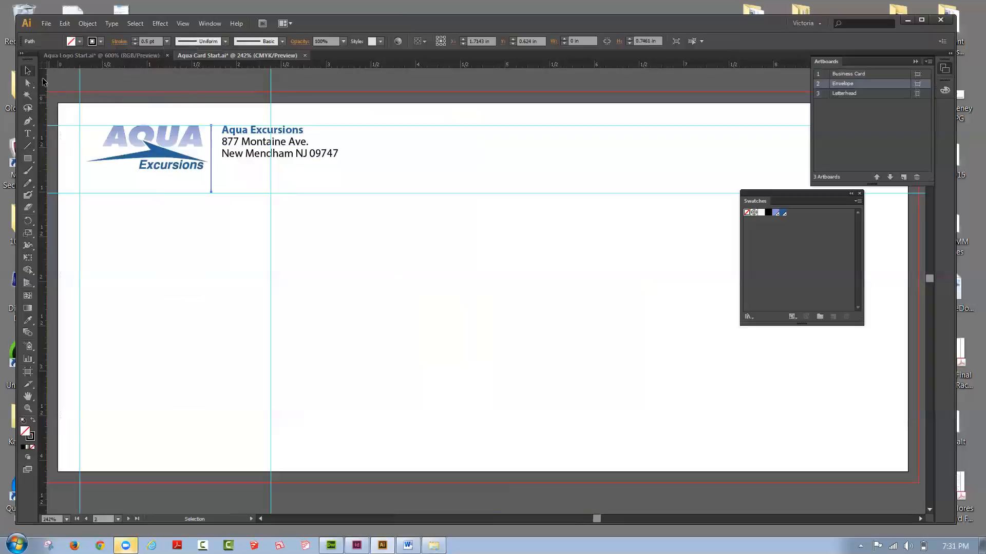
key("Right")
key("Right")
left_click(400, 300)
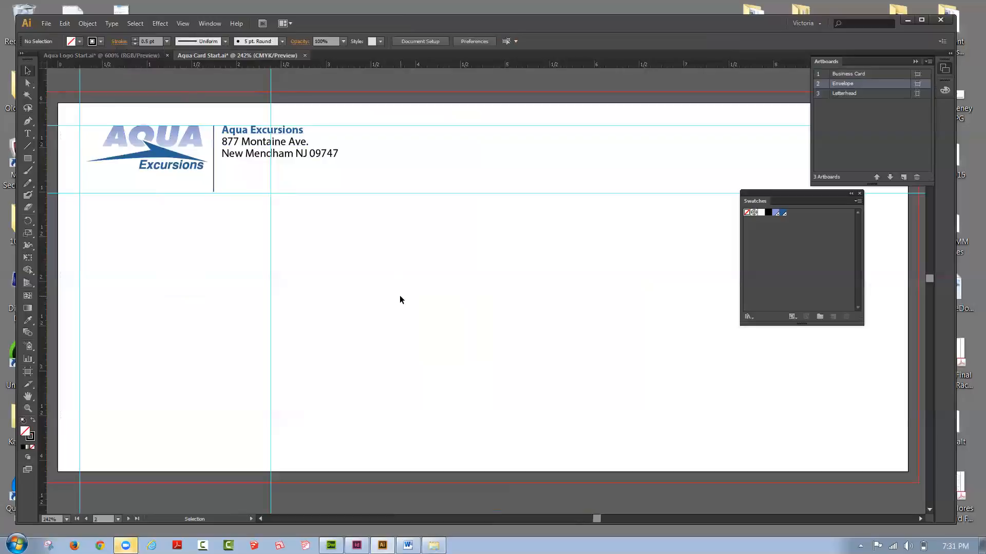
Step: Hide the guides to view the envelope layout without them, and show them again
left_click(183, 25)
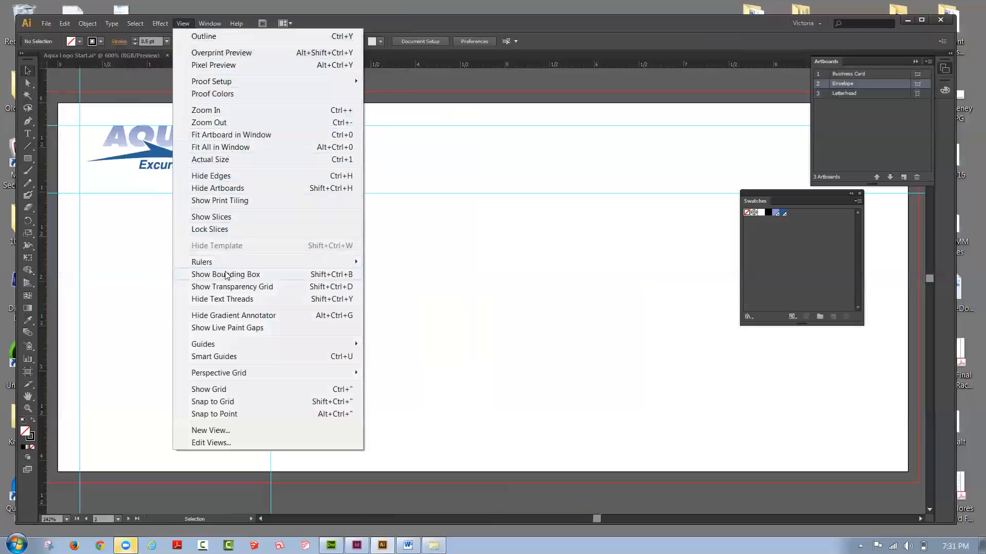
mouse_move(240, 349)
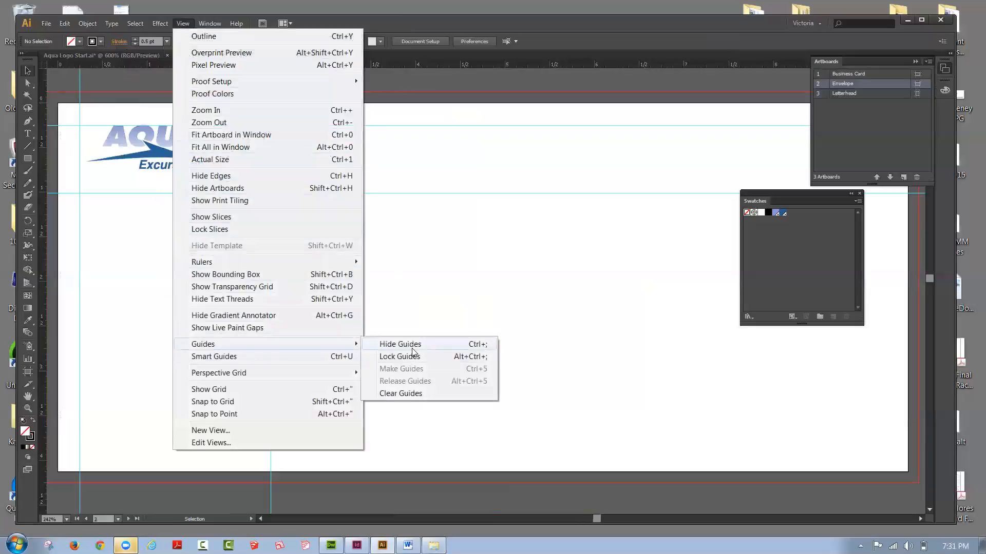
left_click(405, 344)
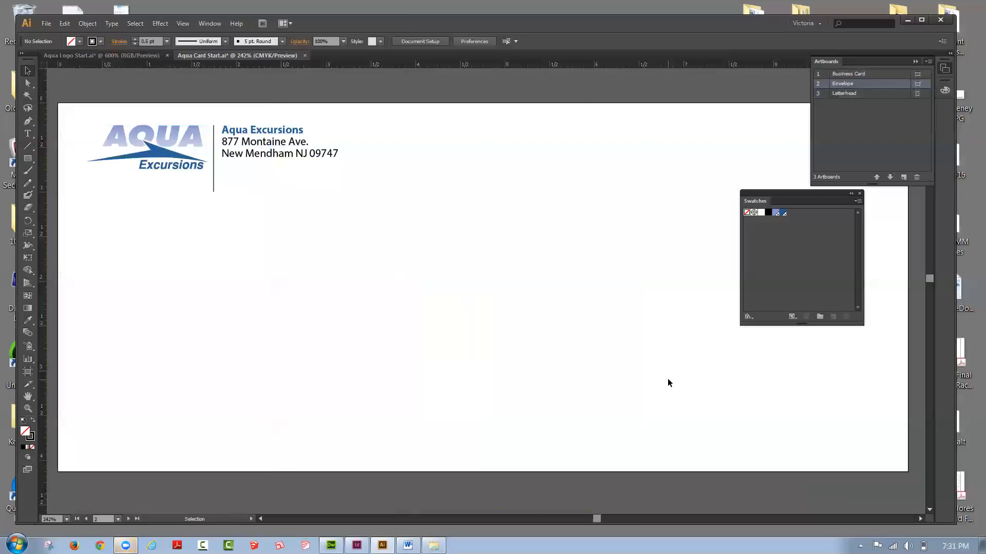
left_click(183, 24)
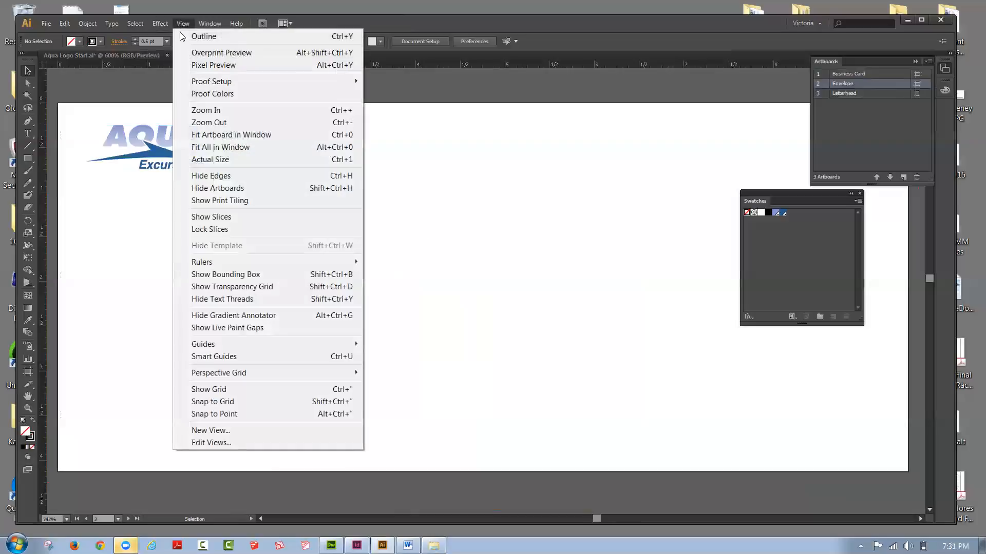
mouse_move(202, 344)
left_click(376, 343)
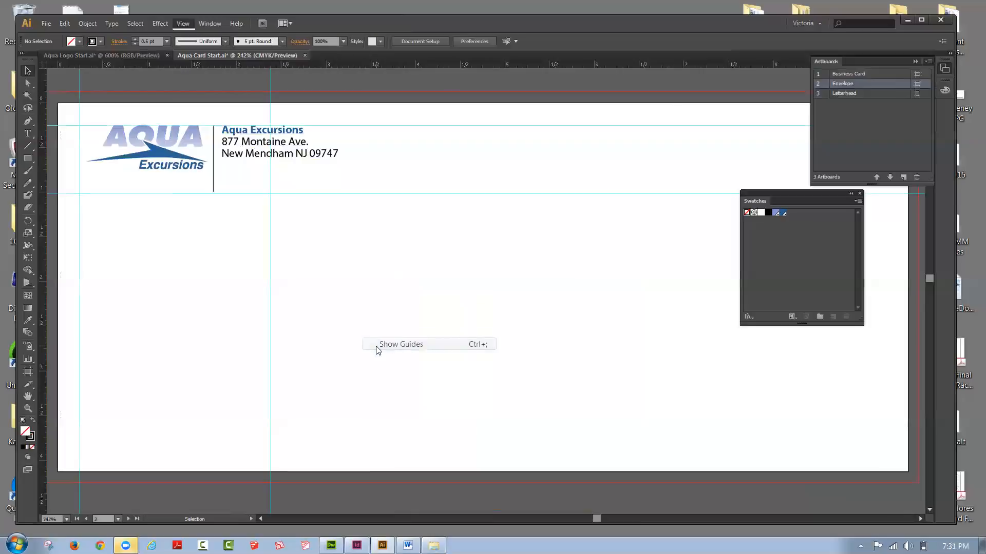
Step: Activate the Letterhead artboard, paste the copied logo and address block onto it, and deselect them
left_click(183, 25)
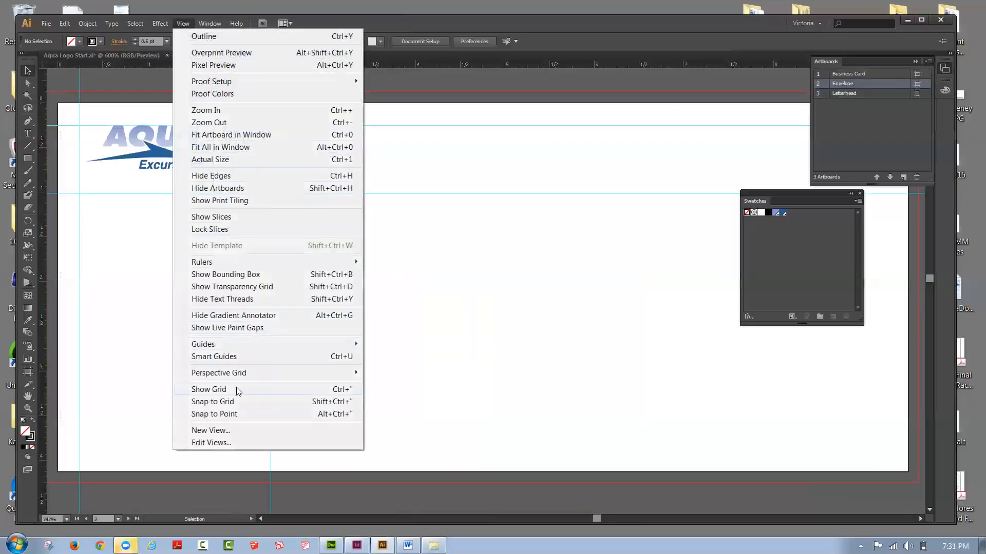
left_click(222, 147)
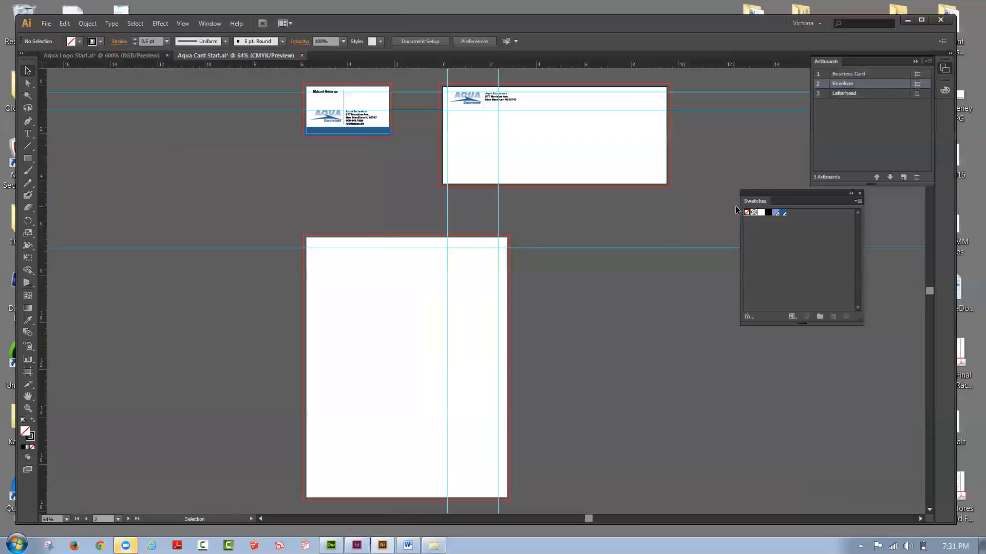
left_click(822, 96)
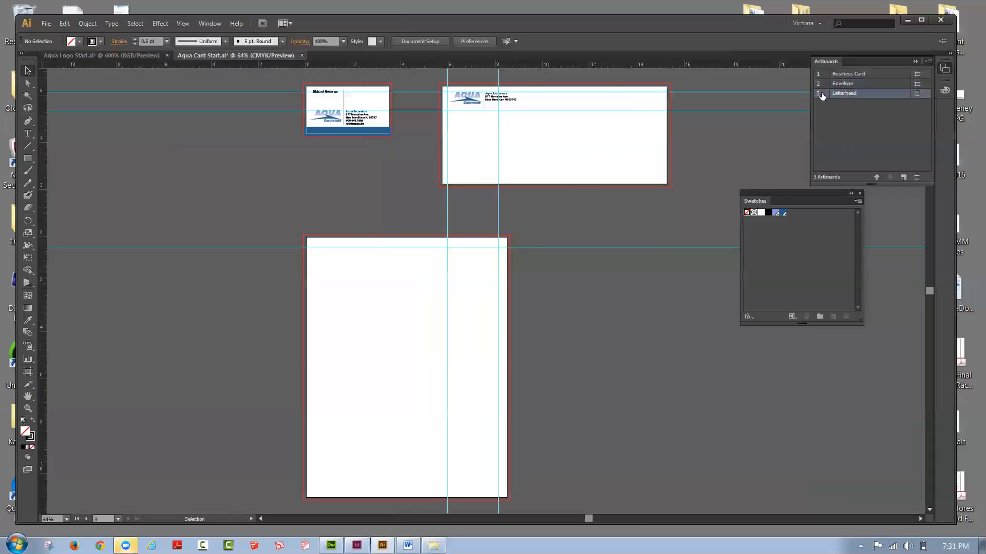
double_click(822, 96)
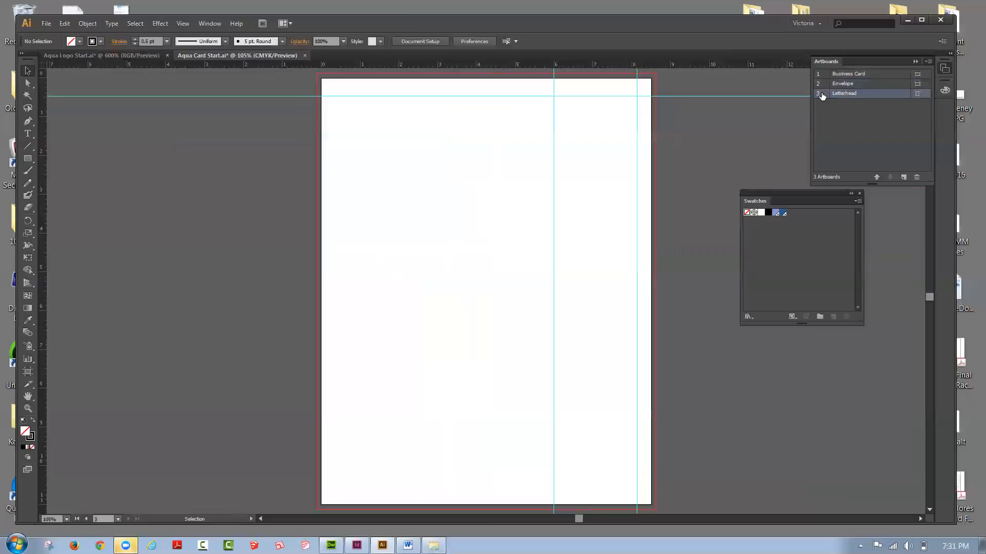
left_click(64, 24)
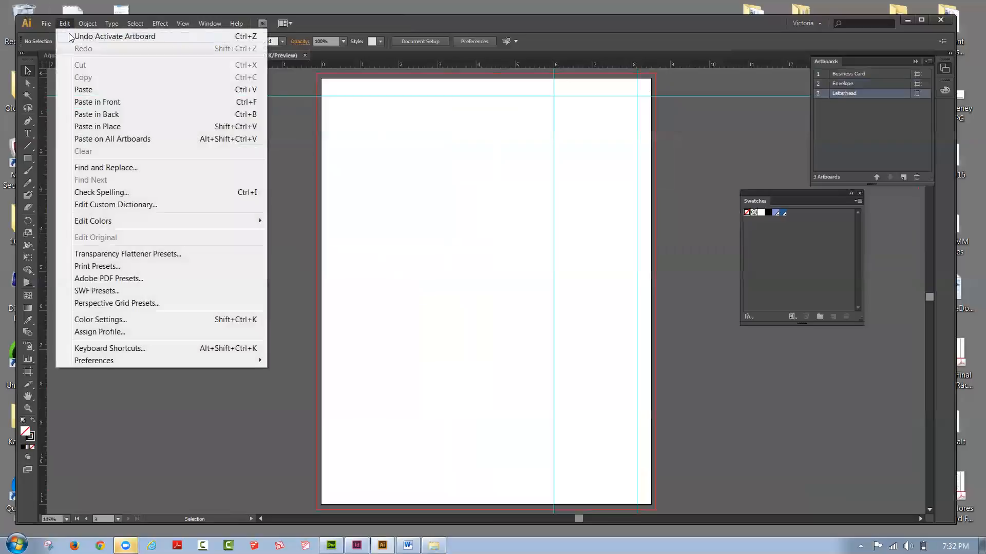
left_click(89, 90)
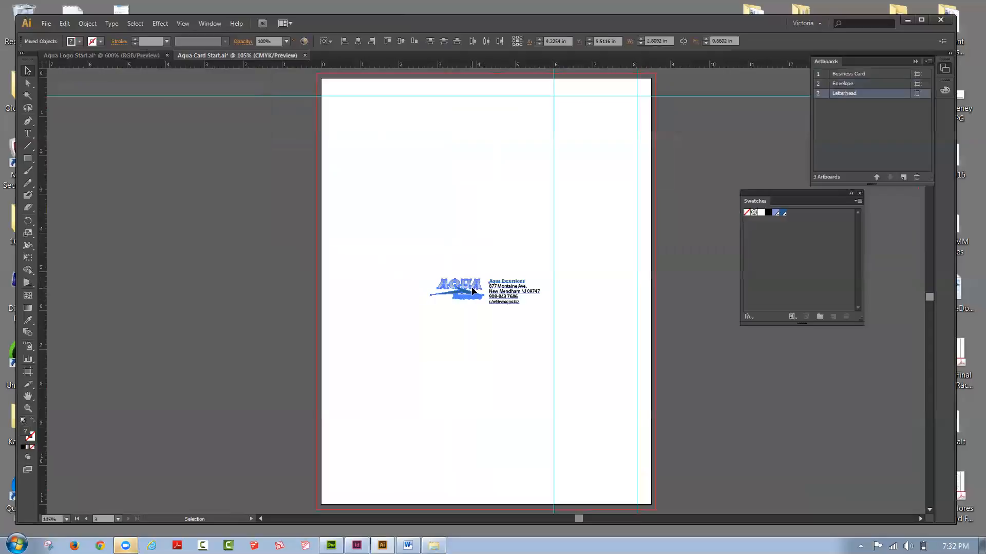
left_click(293, 88)
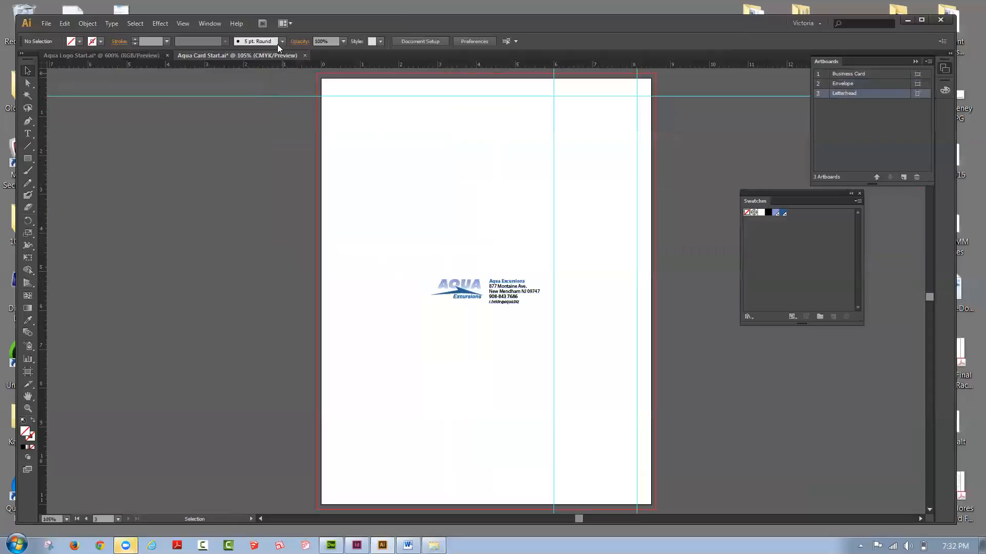
Step: Unlock the guides and set a horizontal and a vertical guide about 0.25 in inside the letterhead's top and left edges
left_click(183, 24)
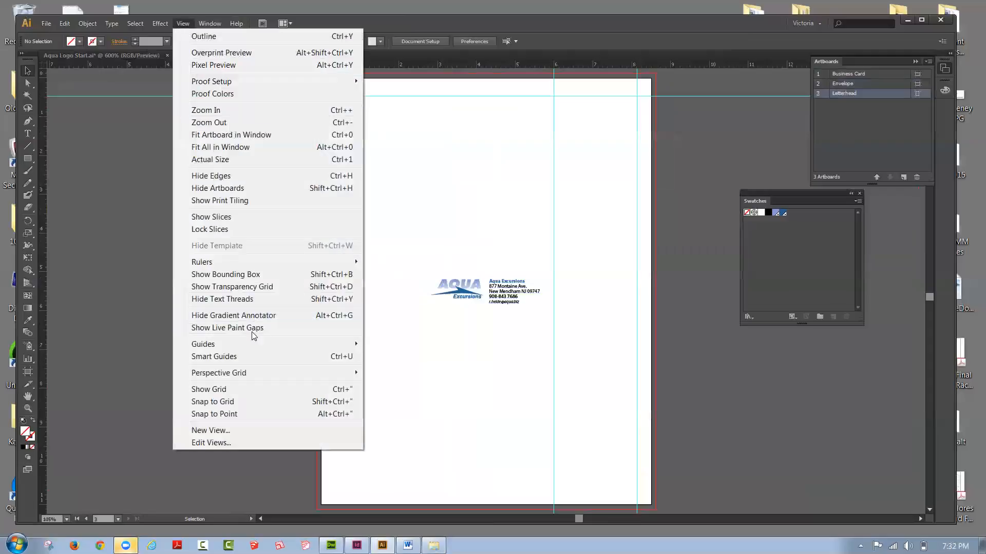
mouse_move(328, 344)
left_click(381, 356)
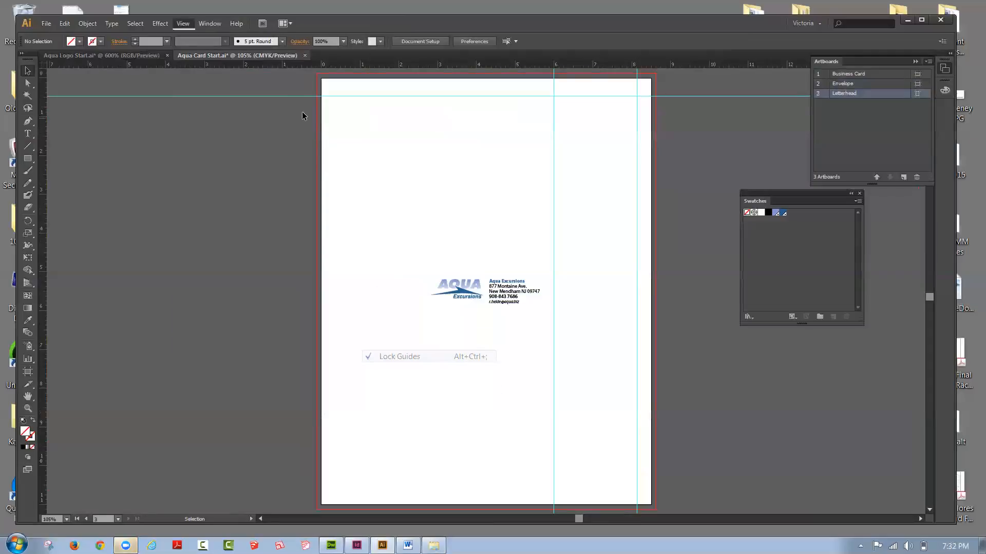
left_click_drag(287, 96, 334, 105)
left_click_drag(45, 150, 330, 175)
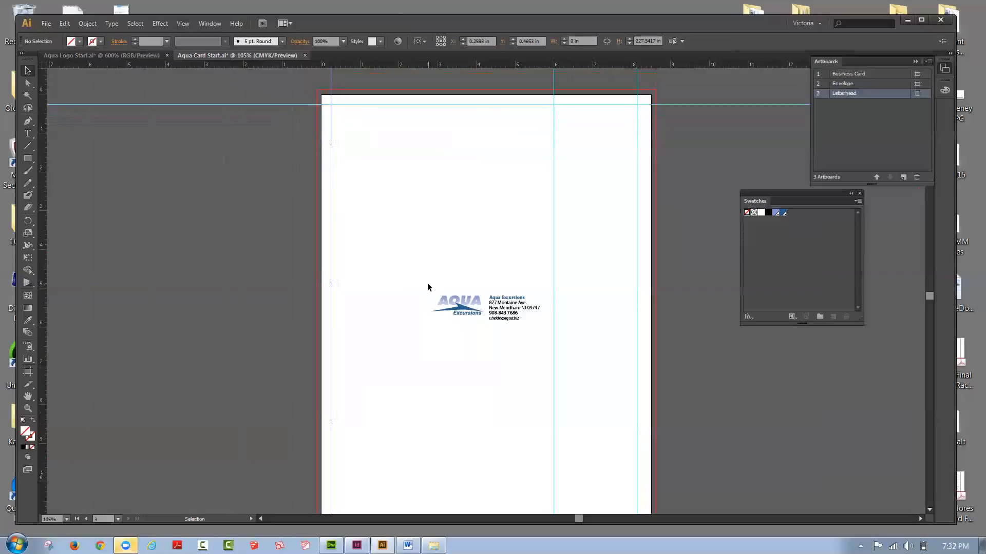
Step: Move the logo and address block into the letterhead's top-left corner, aligned with the two margin guides
left_click(514, 319)
left_click_drag(514, 319, 414, 131)
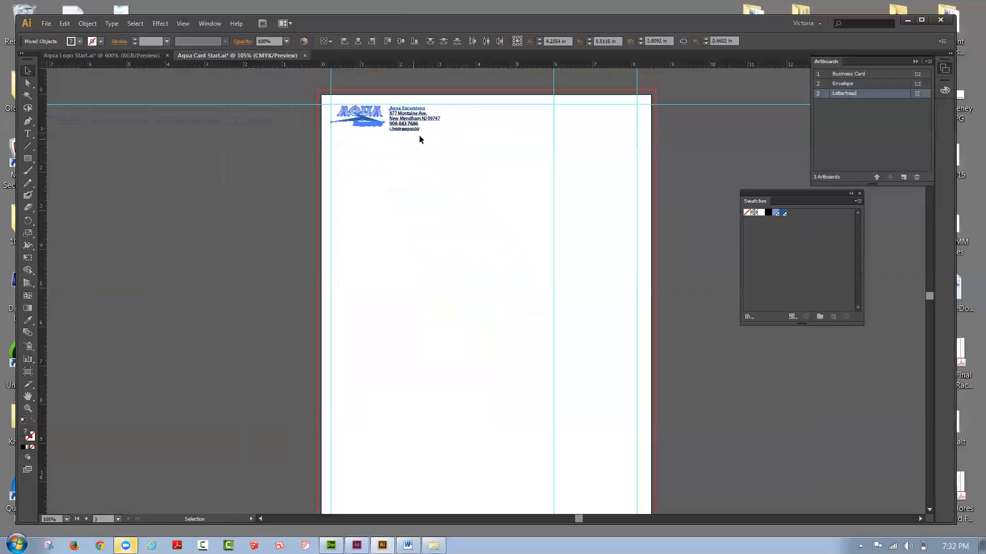
left_click(295, 180)
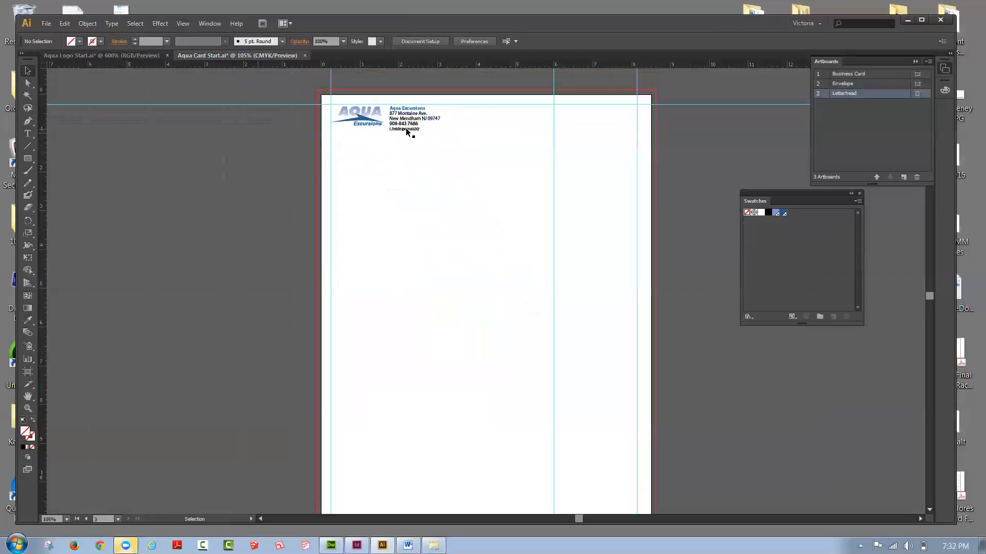
Step: Draw a vertical line about 0.69 in long between the letterhead's logo and address, starting at the upper guide
left_click(28, 408)
left_click_drag(299, 90, 454, 154)
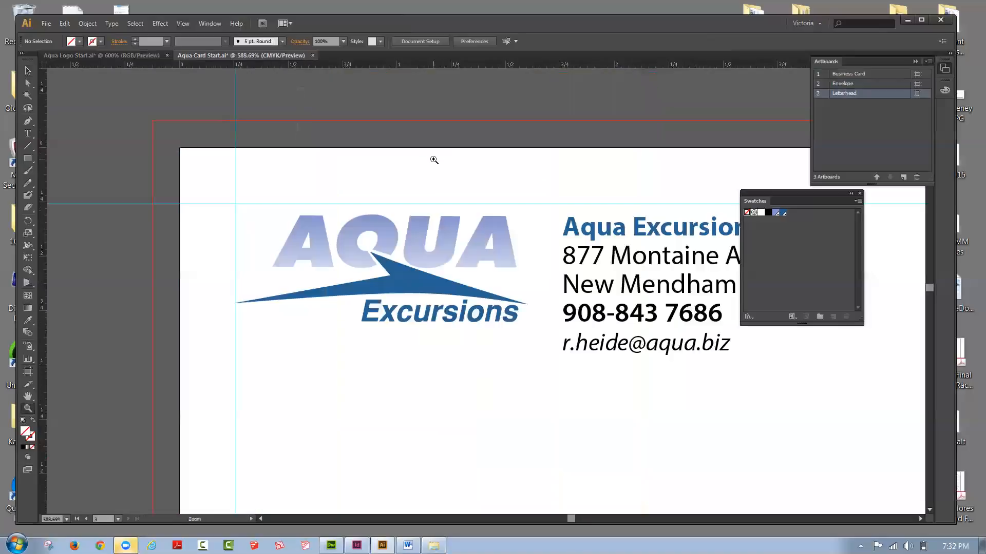
left_click(29, 146)
left_click_drag(536, 204, 541, 353)
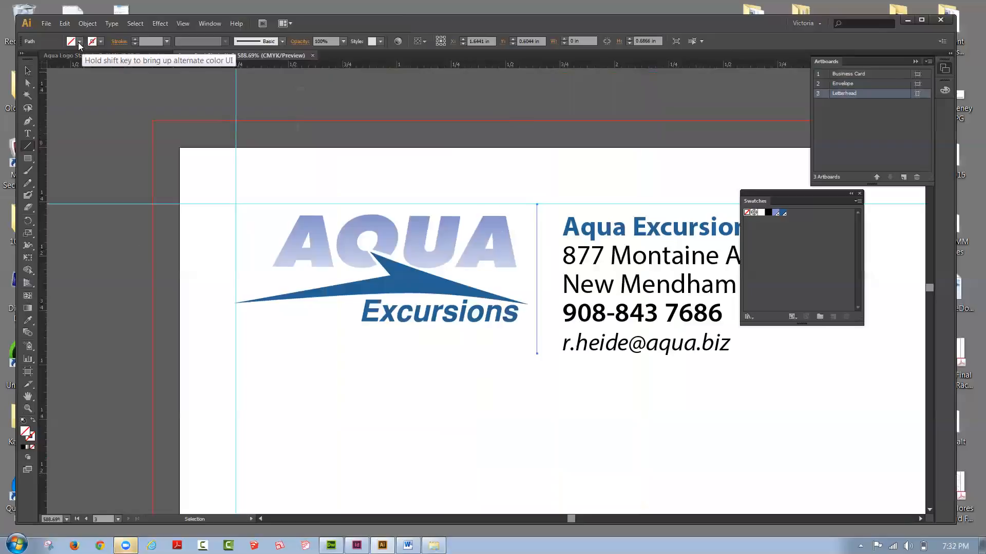
Step: Give the letterhead's divider line a black 0.5 pt stroke
left_click(100, 42)
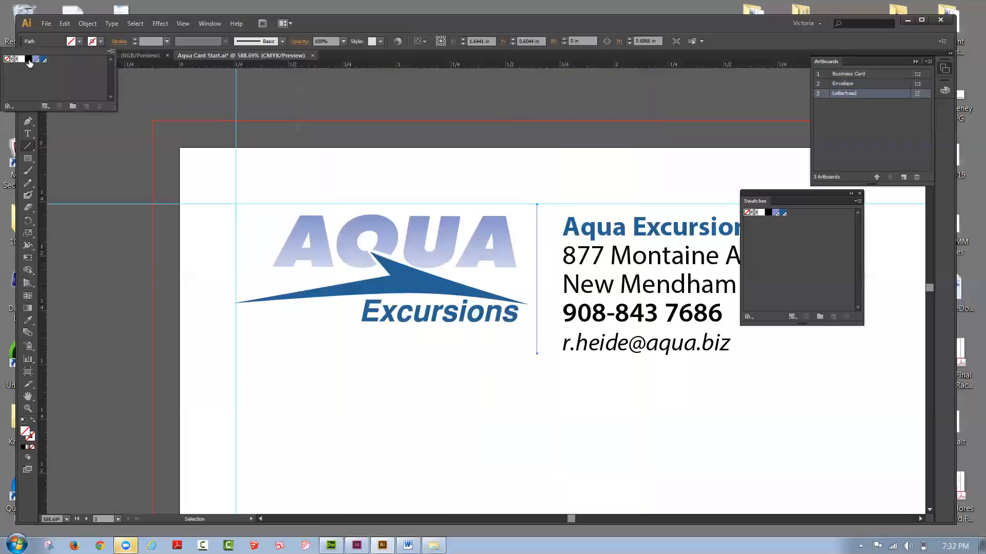
left_click(28, 59)
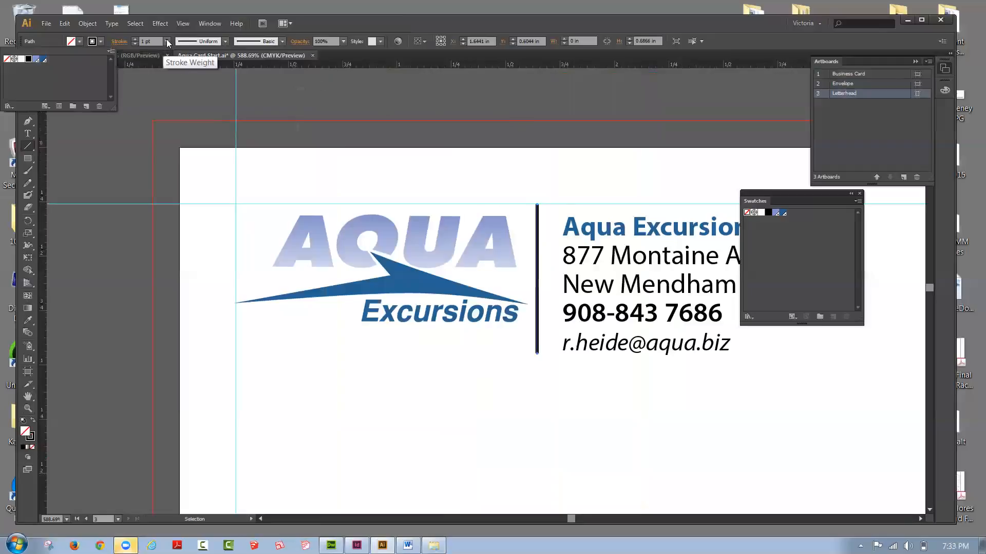
left_click(167, 41)
left_click(176, 64)
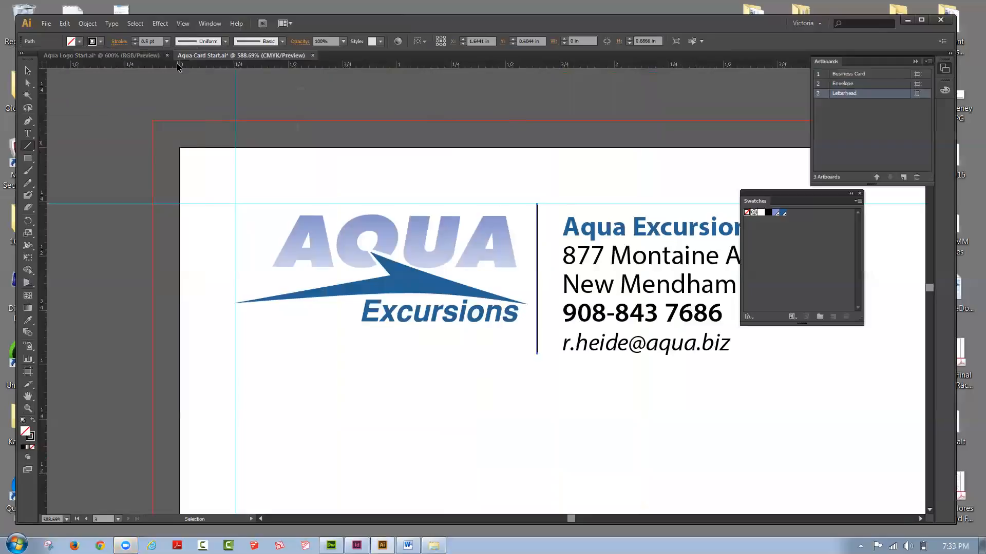
Step: Look over the whole letterhead with the divider line deselected, and compare it with the other two artboards
left_click(188, 23)
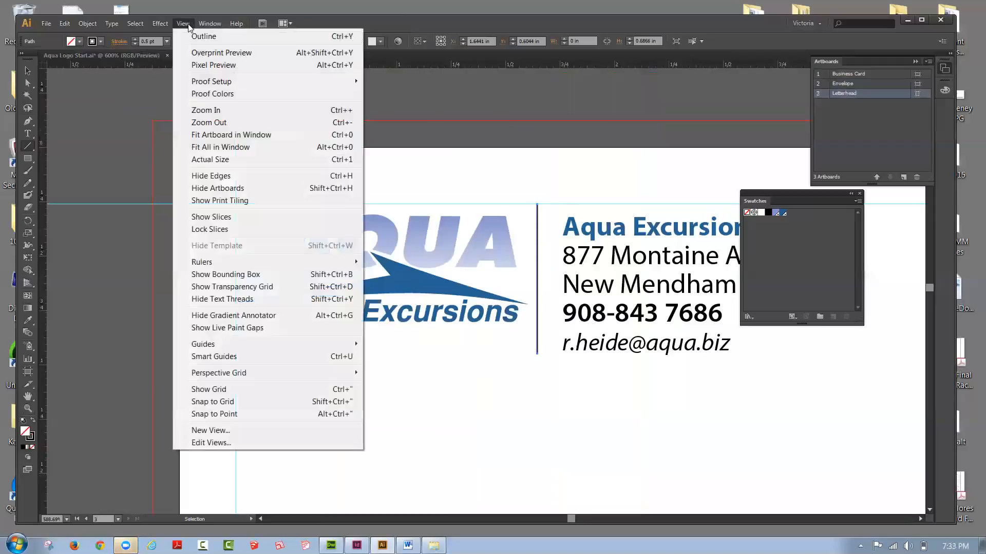
left_click(210, 136)
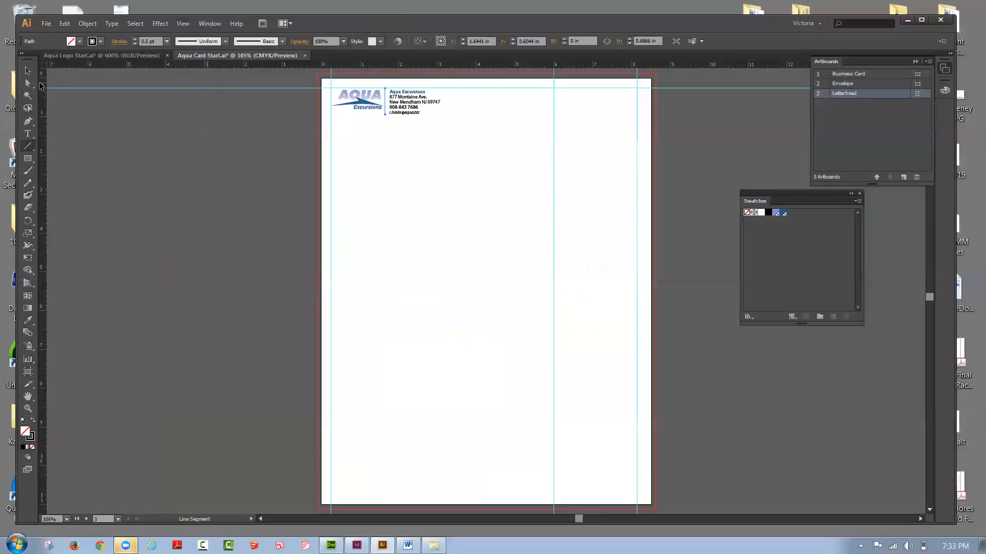
left_click(35, 73)
left_click(464, 171)
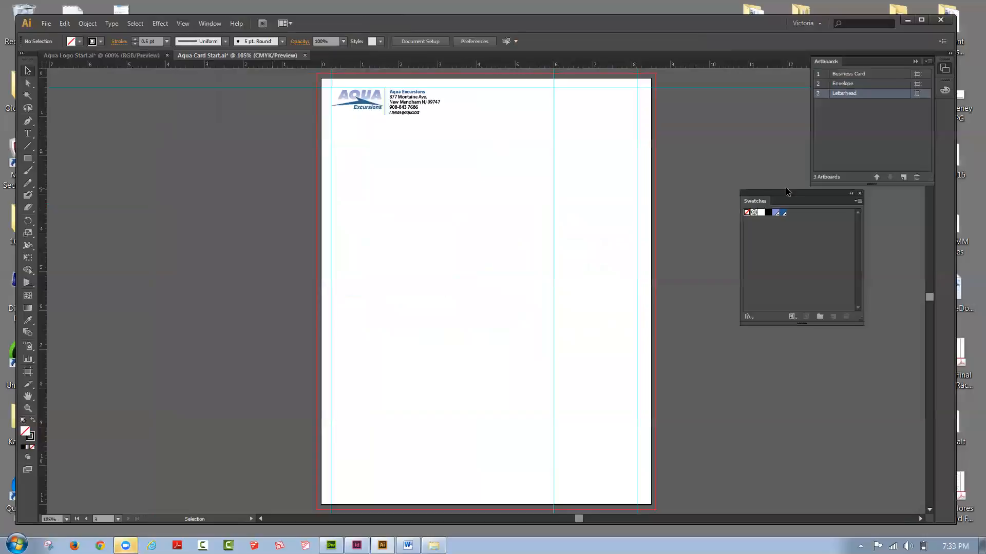
left_click_drag(780, 191, 765, 200)
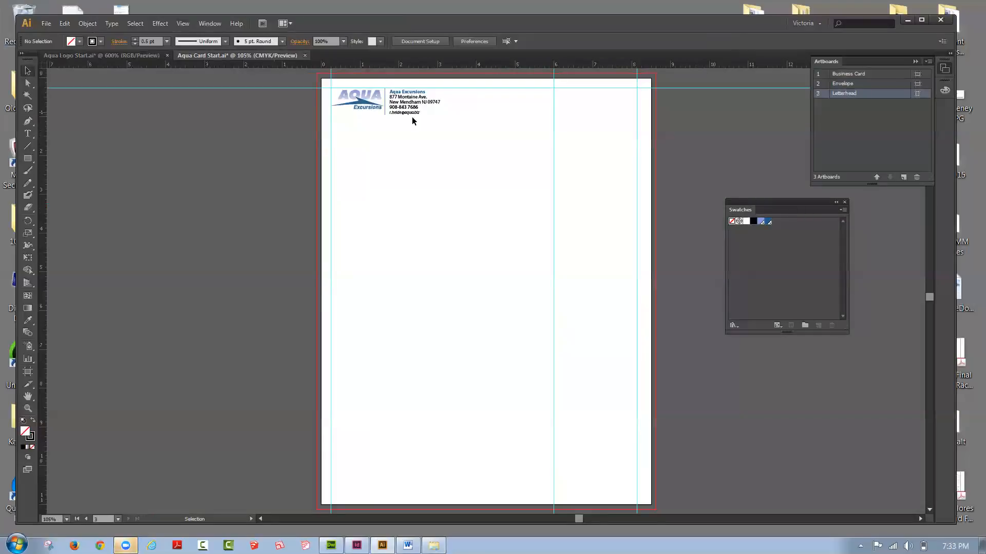
left_click(184, 23)
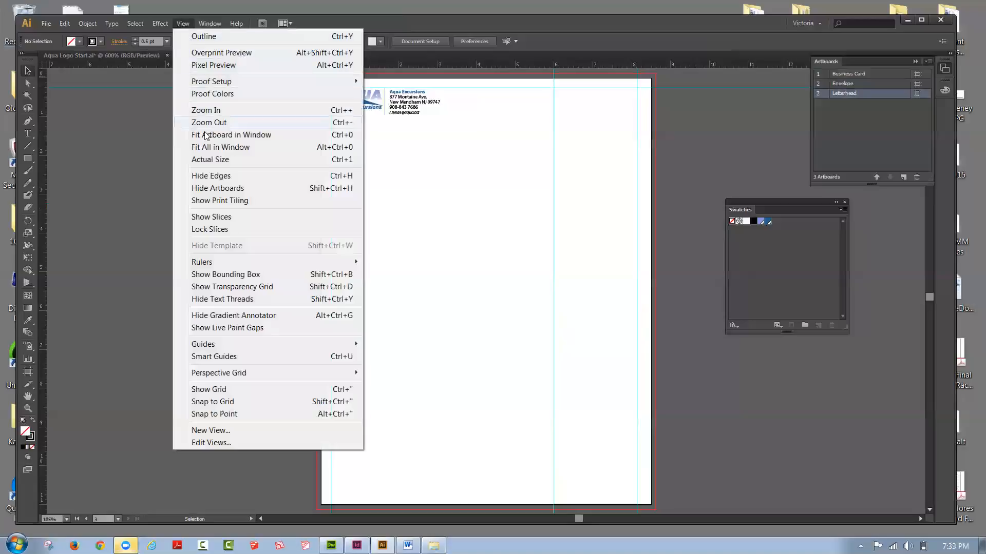
left_click(204, 146)
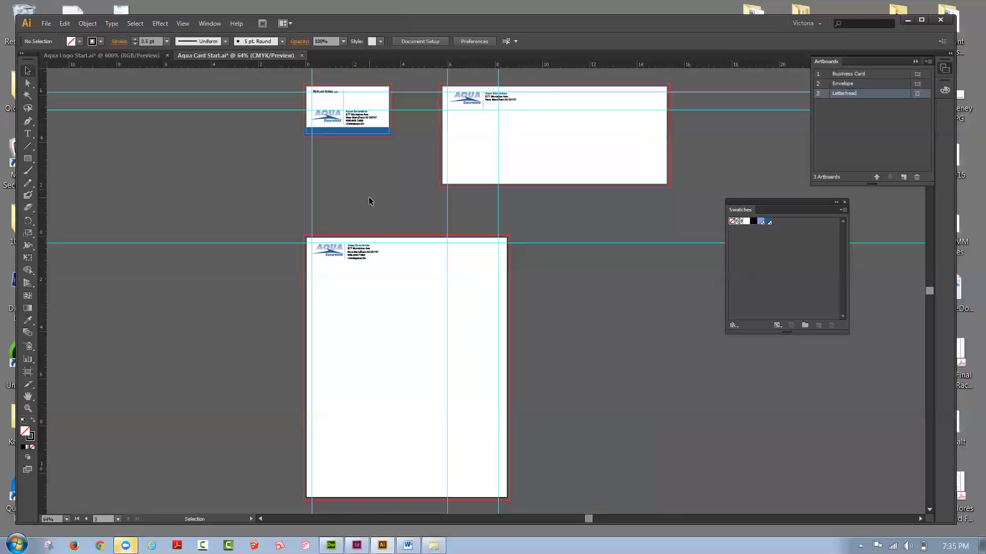
Step: Start a spelling check of the document and ignore every word flagged in the business card's name, address and e-mail text
left_click(88, 24)
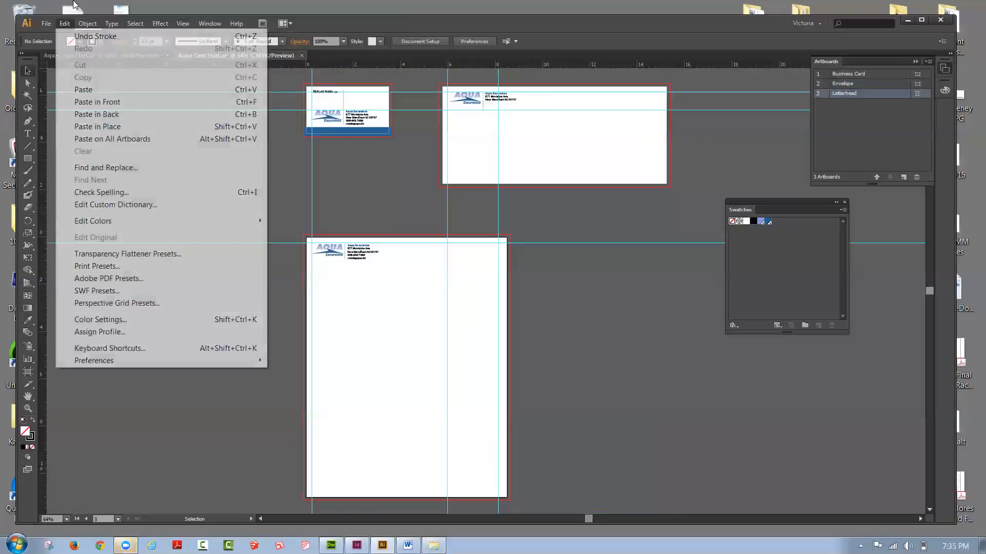
mouse_move(112, 25)
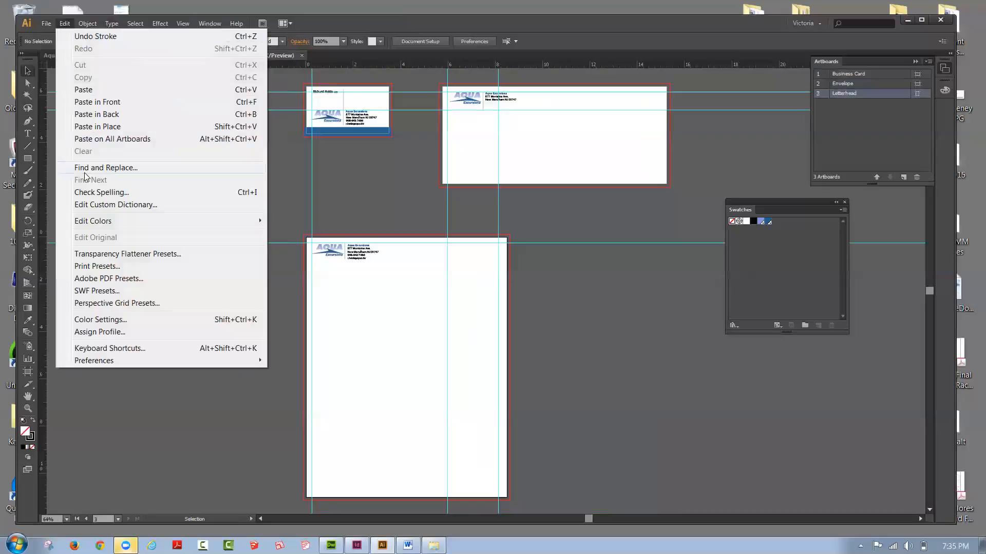
left_click(112, 196)
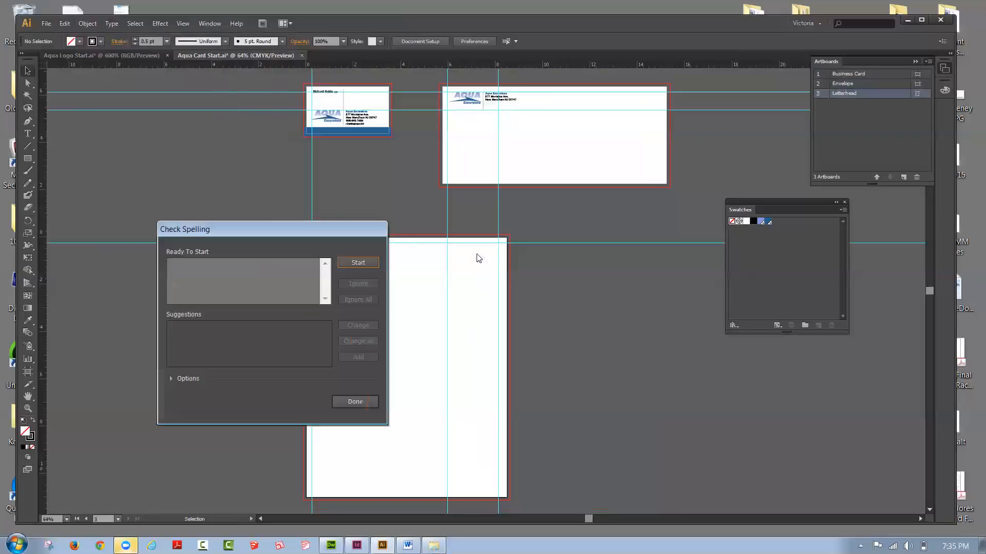
left_click(365, 265)
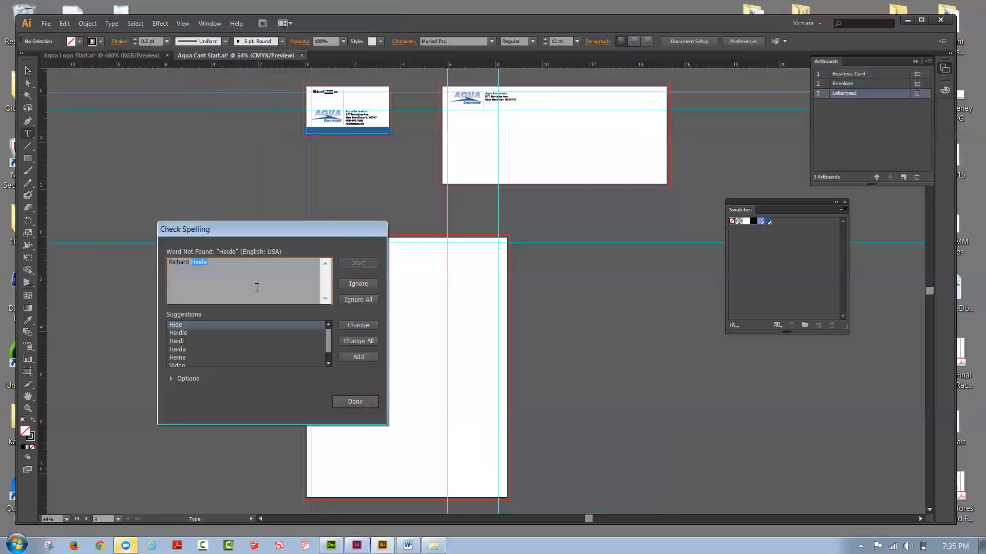
left_click(358, 285)
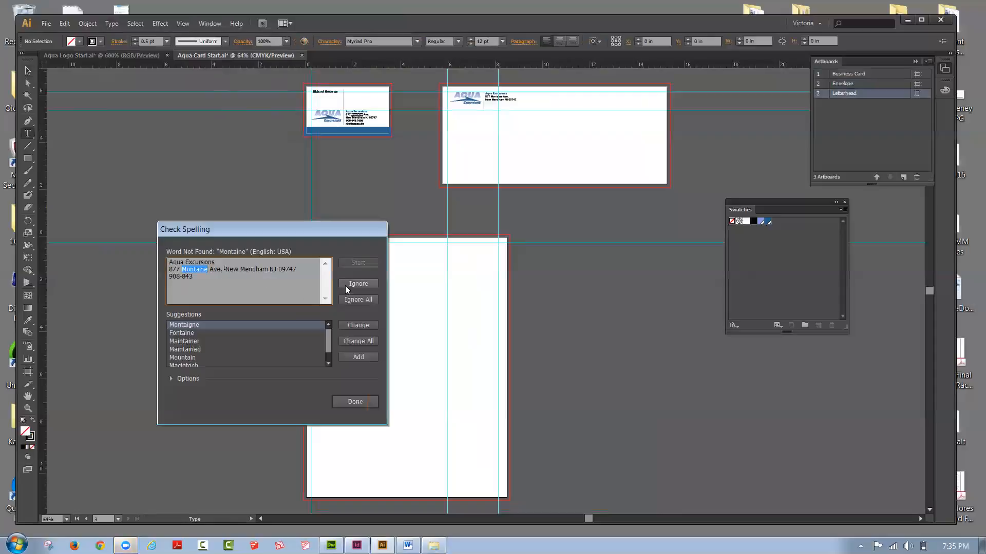
left_click(345, 286)
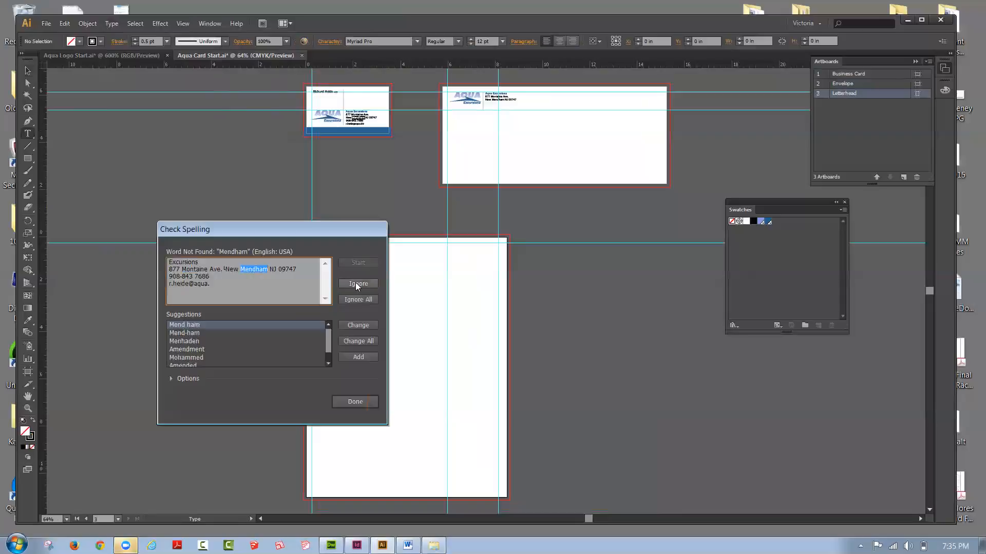
left_click(355, 283)
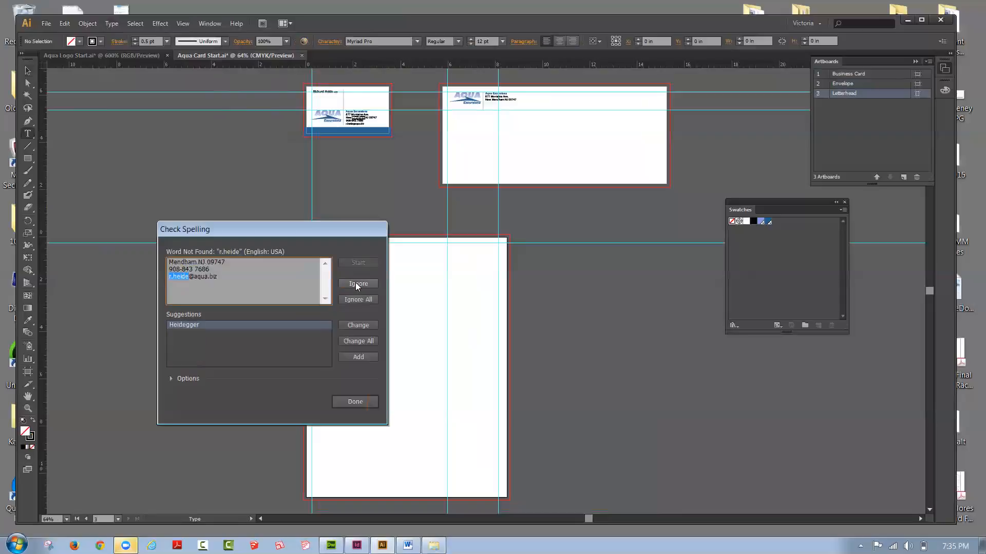
left_click(362, 283)
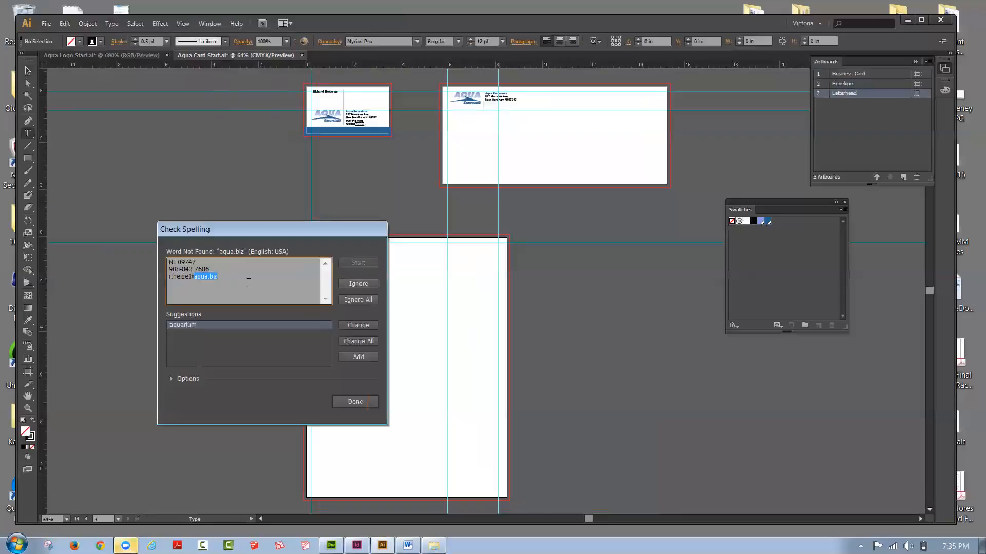
left_click(371, 284)
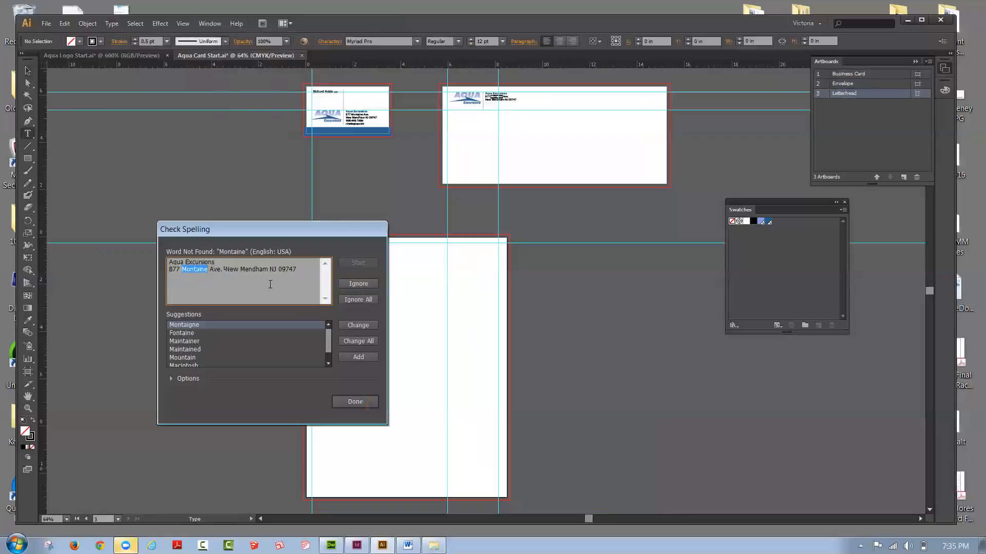
Step: Ignore all the remaining flagged words in the envelope's and letterhead's address text, and finish the spelling check
left_click(355, 284)
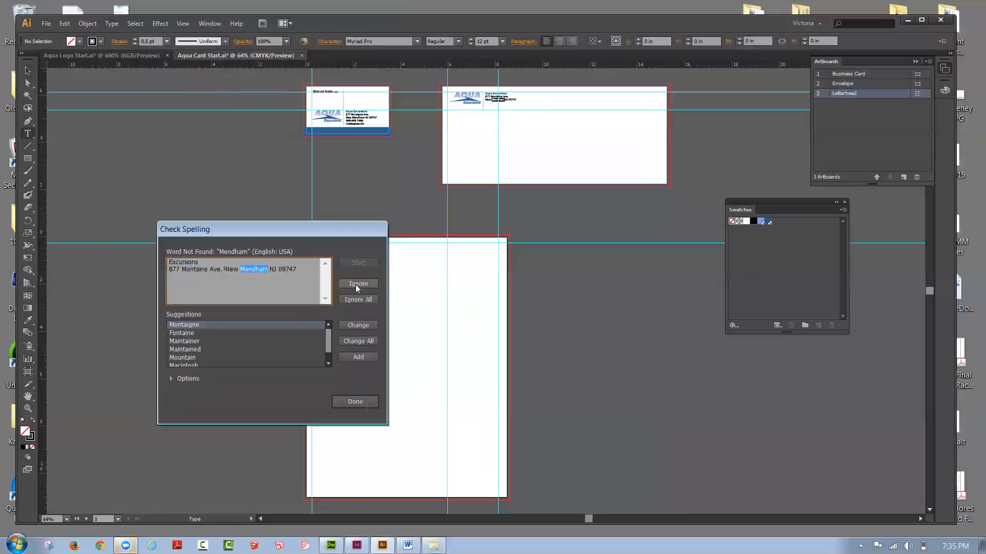
left_click(355, 284)
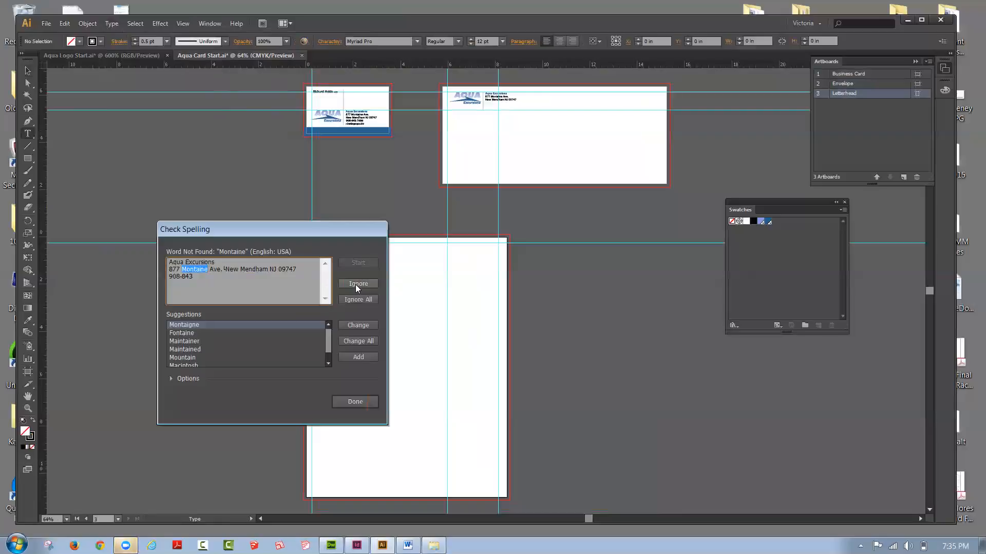
left_click(356, 285)
left_click(356, 284)
left_click(355, 284)
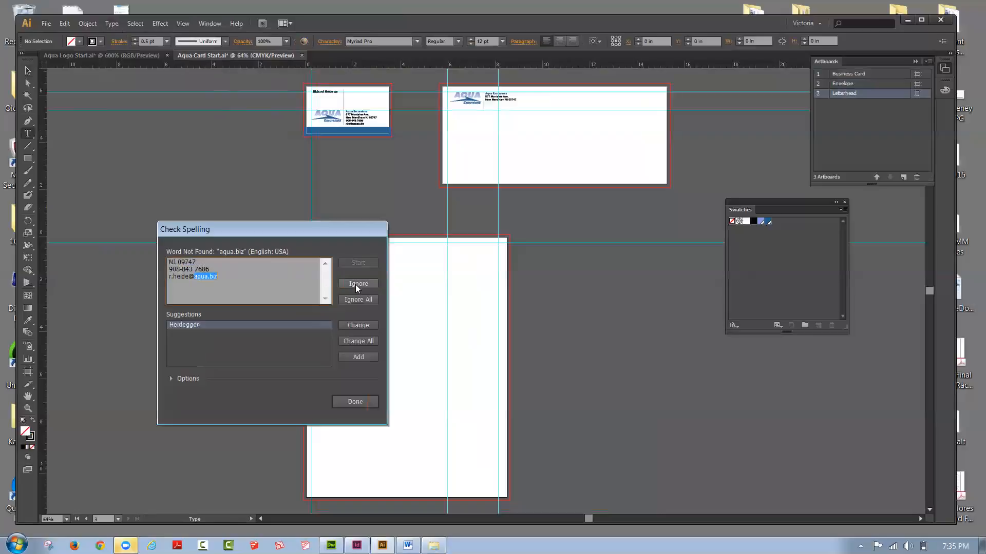
left_click(355, 284)
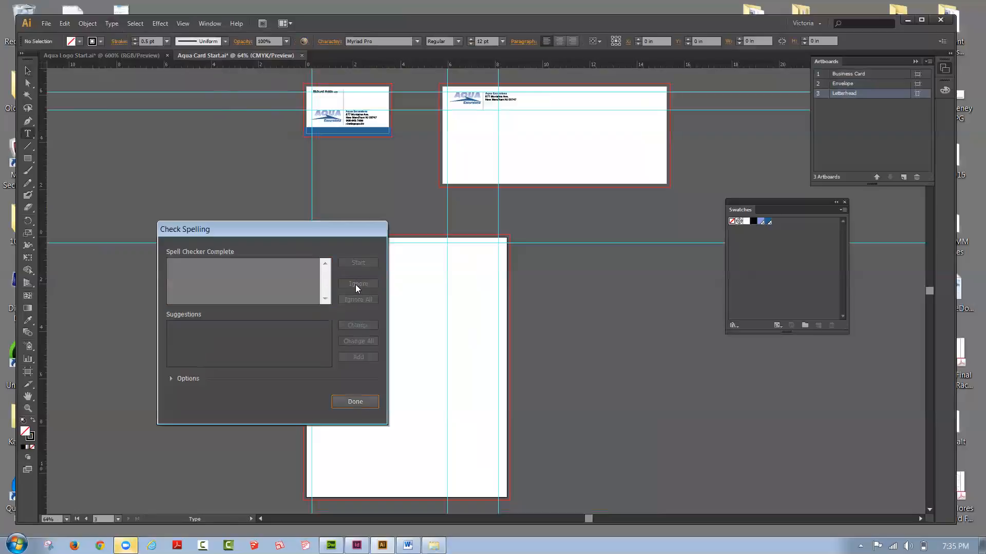
left_click(355, 402)
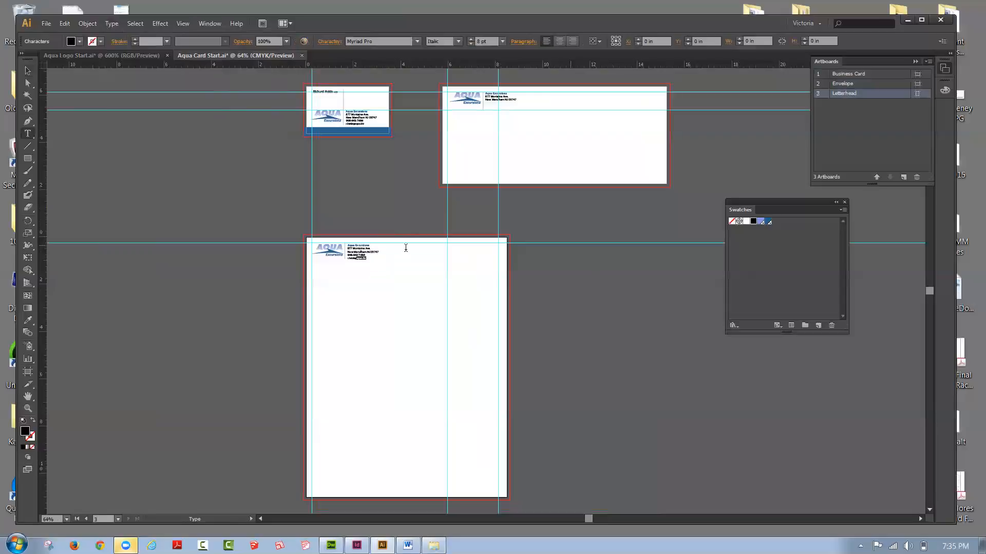
key("Escape")
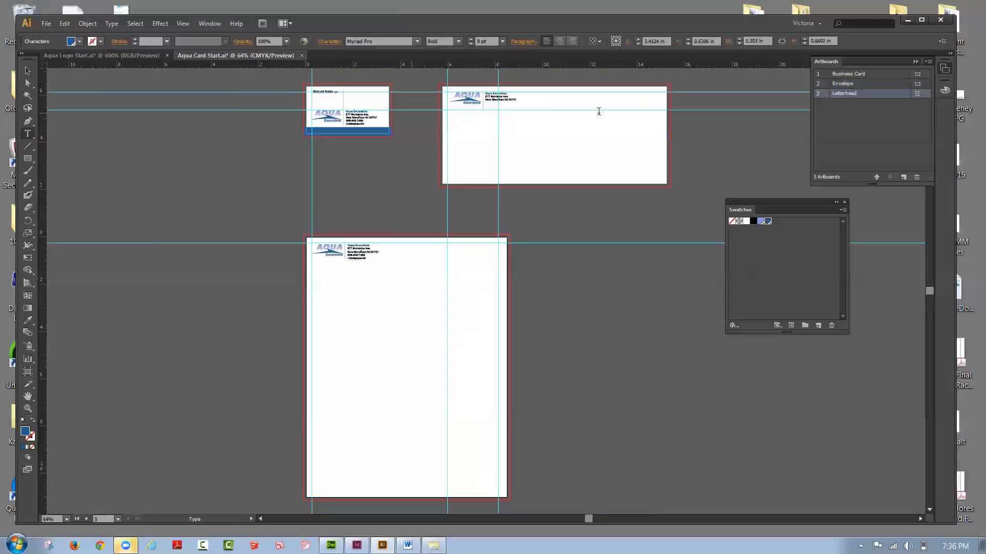
Step: Start saving a copy of the card document and choose the Tonight 4-13 folder on the desktop as its destination
left_click(45, 23)
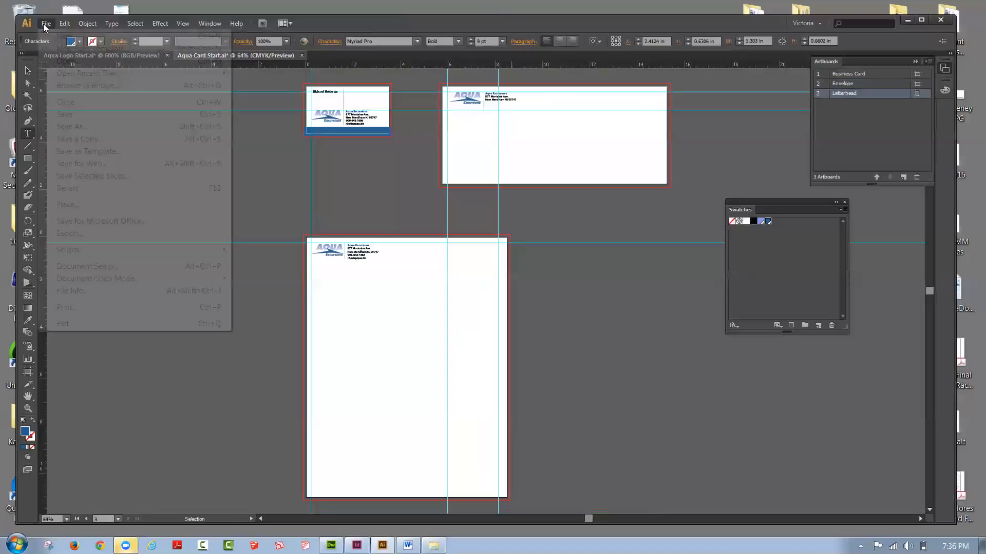
left_click(66, 139)
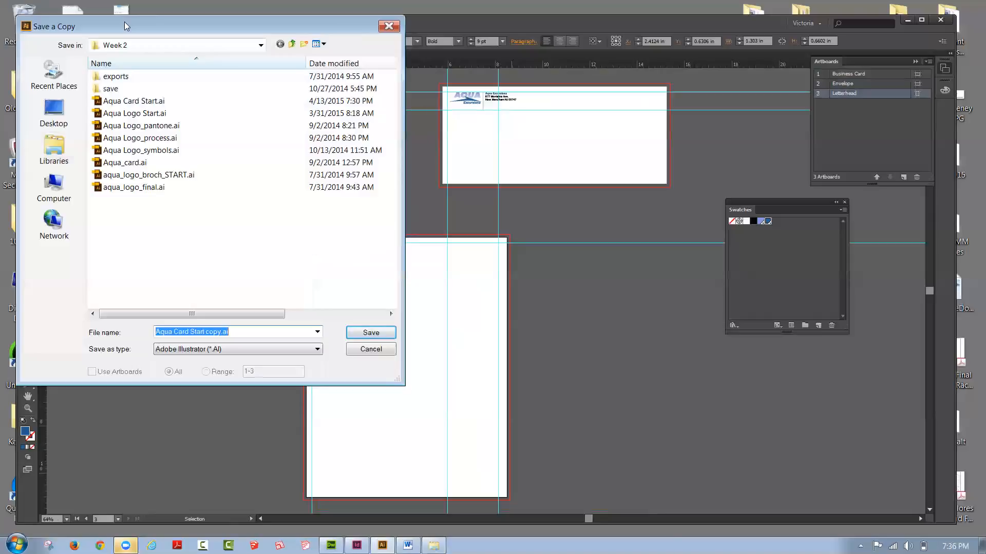
left_click(258, 151)
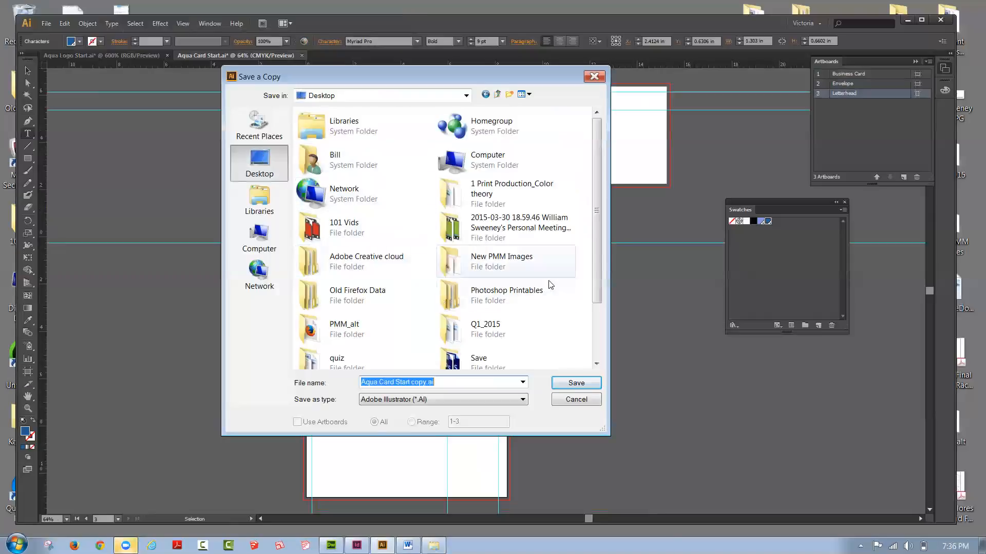
left_click_drag(599, 202, 599, 283)
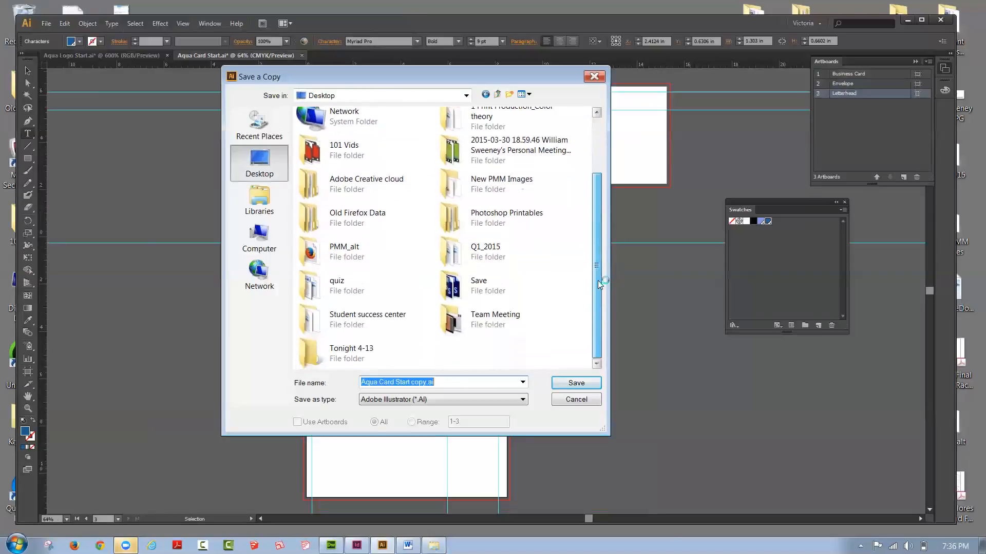
double_click(343, 352)
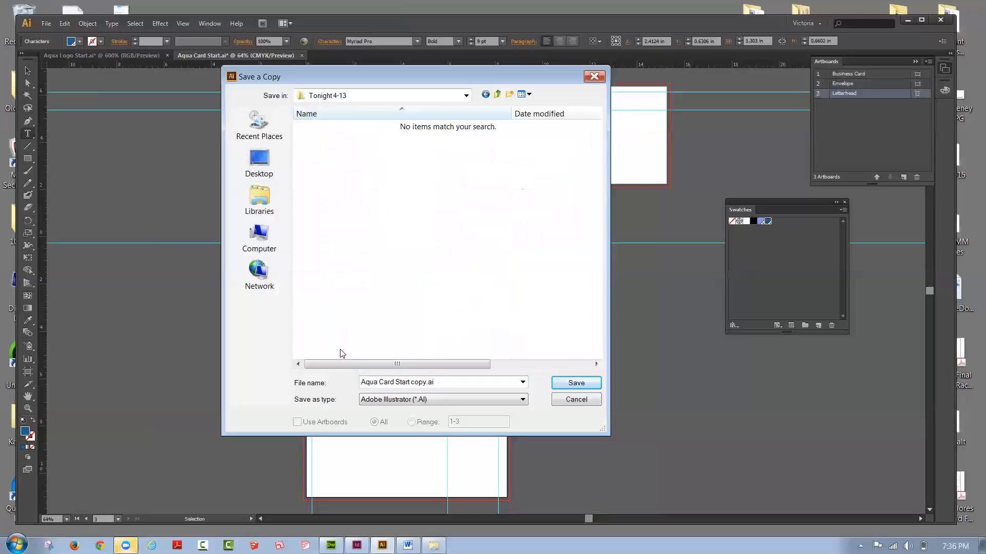
Step: Set the copy's format to Adobe PDF, name it Aqua Stationary, and proceed to the PDF options
left_click(403, 400)
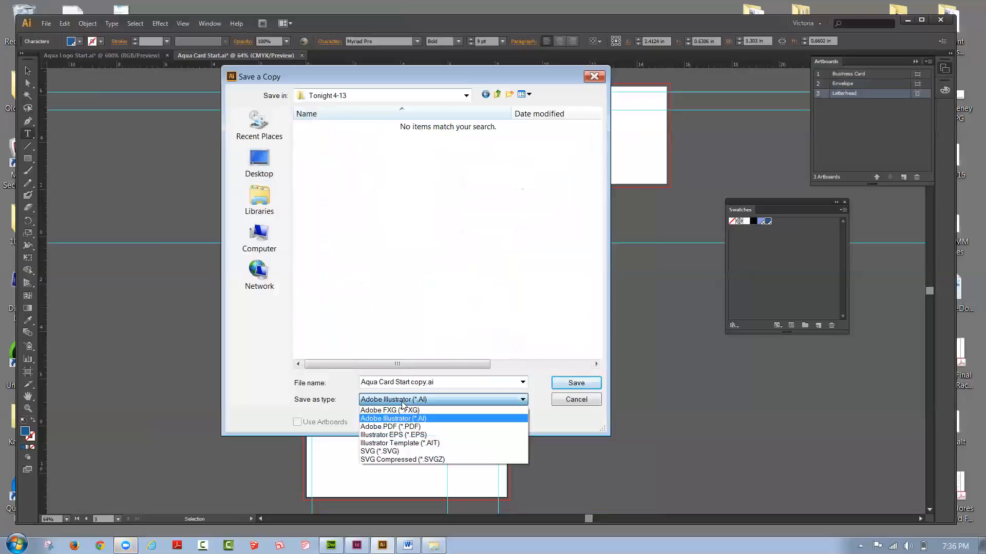
left_click(396, 428)
left_click(426, 382)
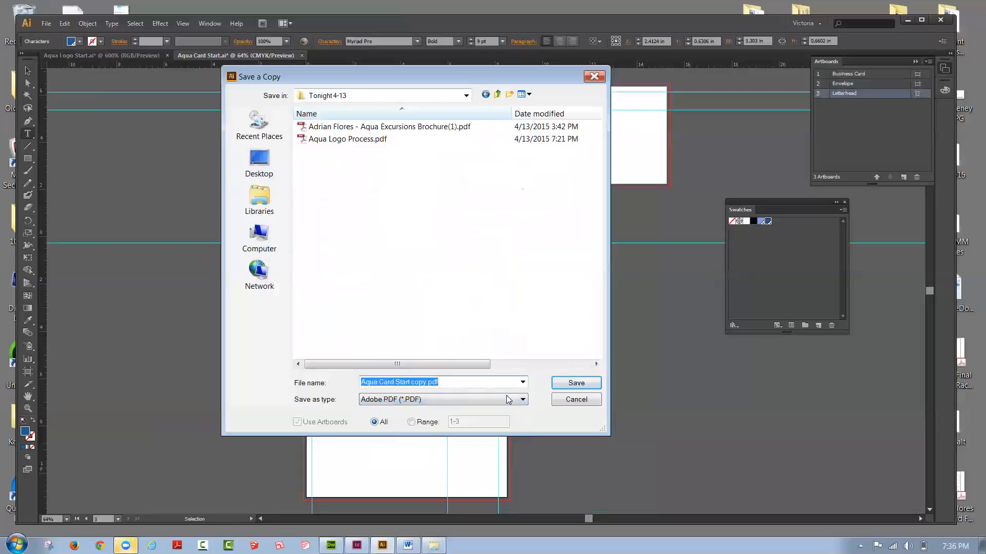
type("A")
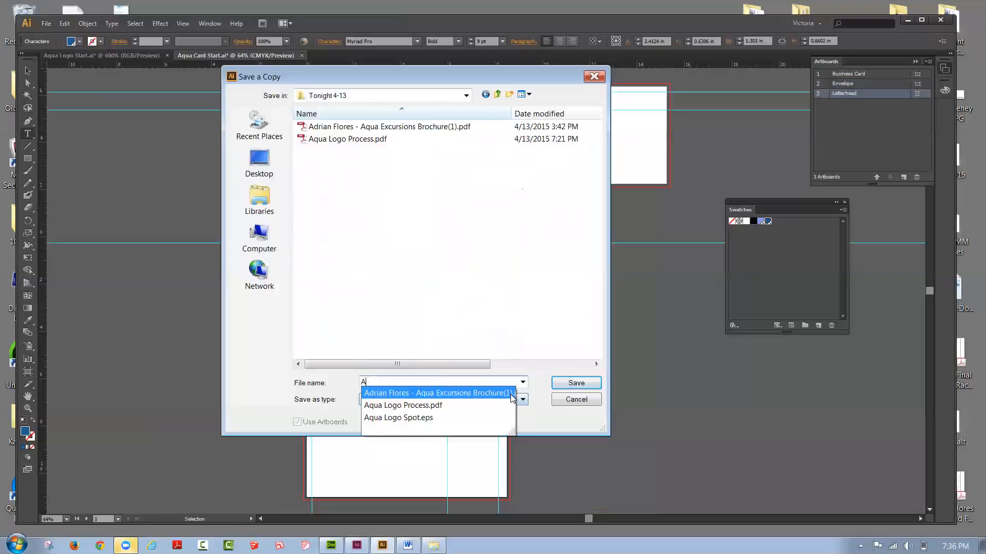
type("qua")
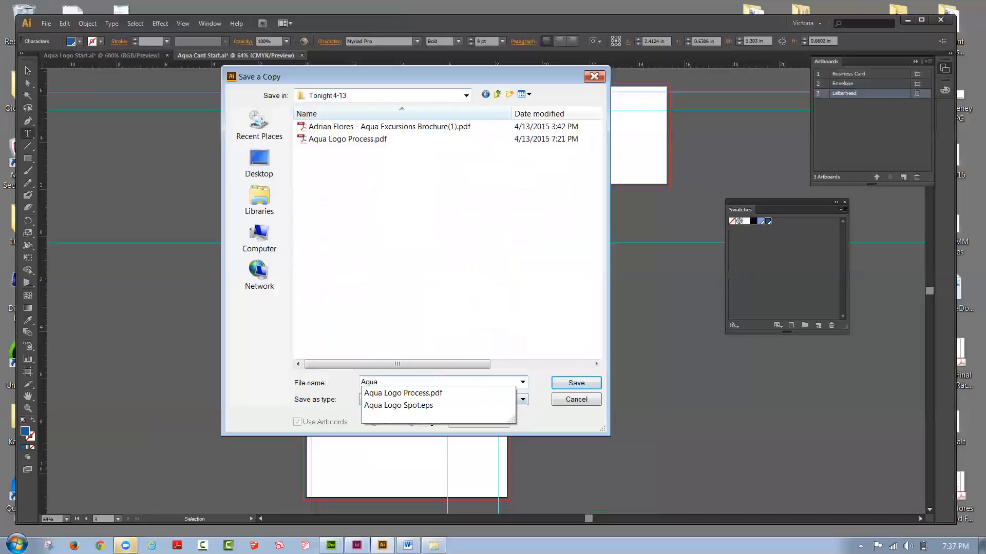
type(" Stationar")
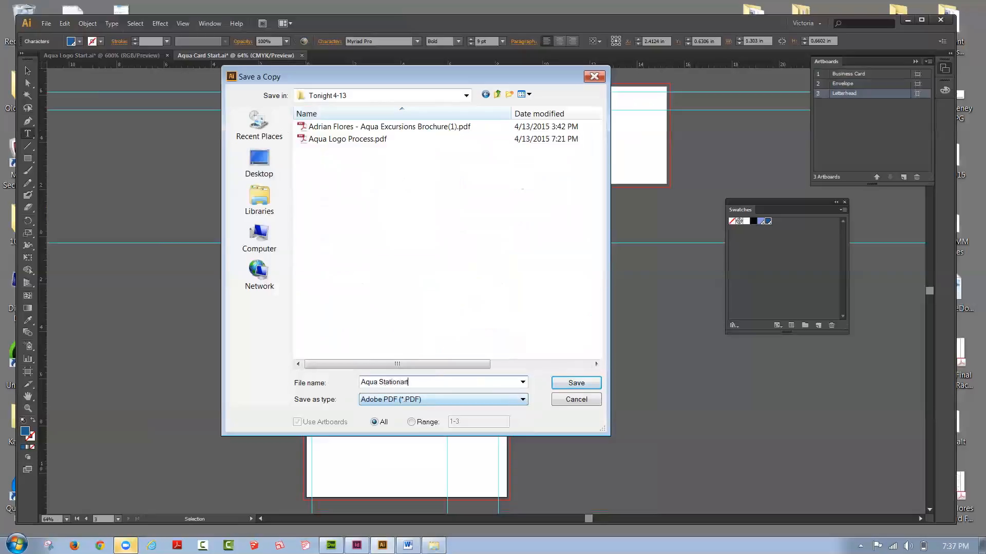
type("y")
left_click(576, 389)
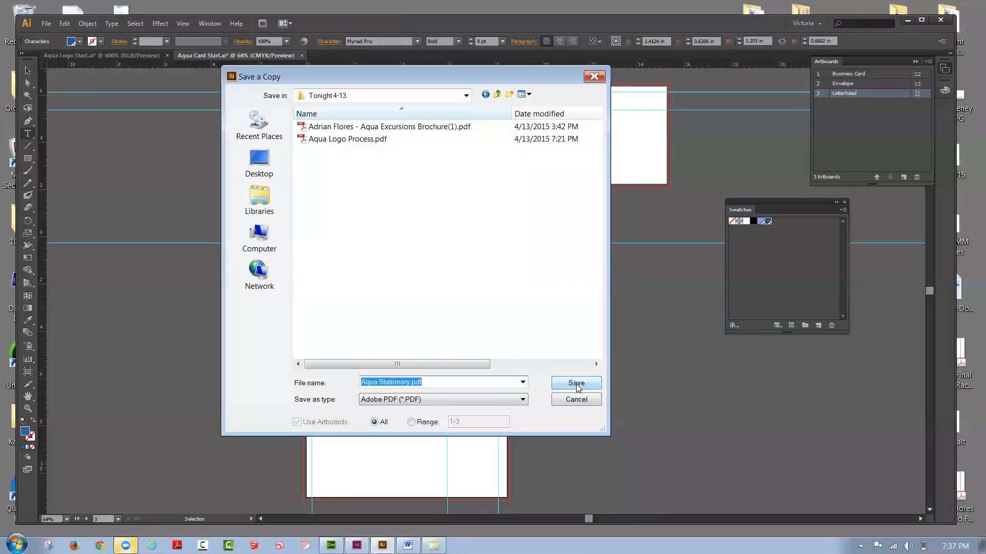
left_click(577, 384)
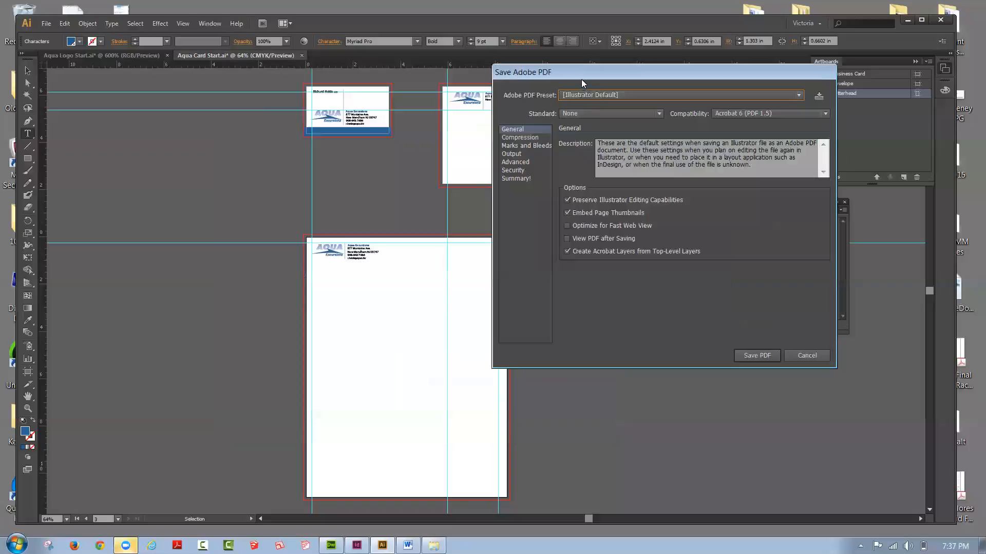
Step: Save the PDF with trim marks, registration marks and page information but no color bars, using the document bleed settings
left_click_drag(579, 82, 557, 123)
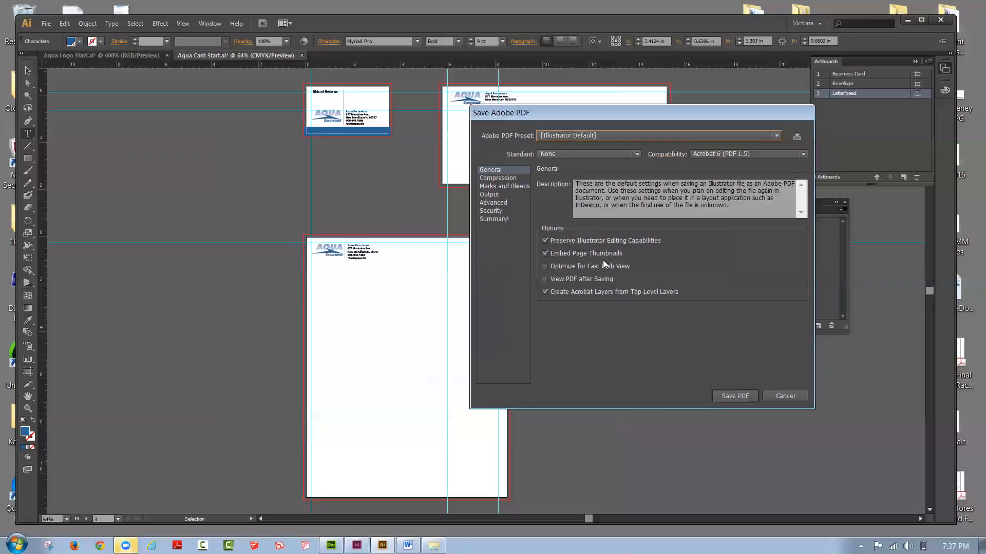
left_click(513, 186)
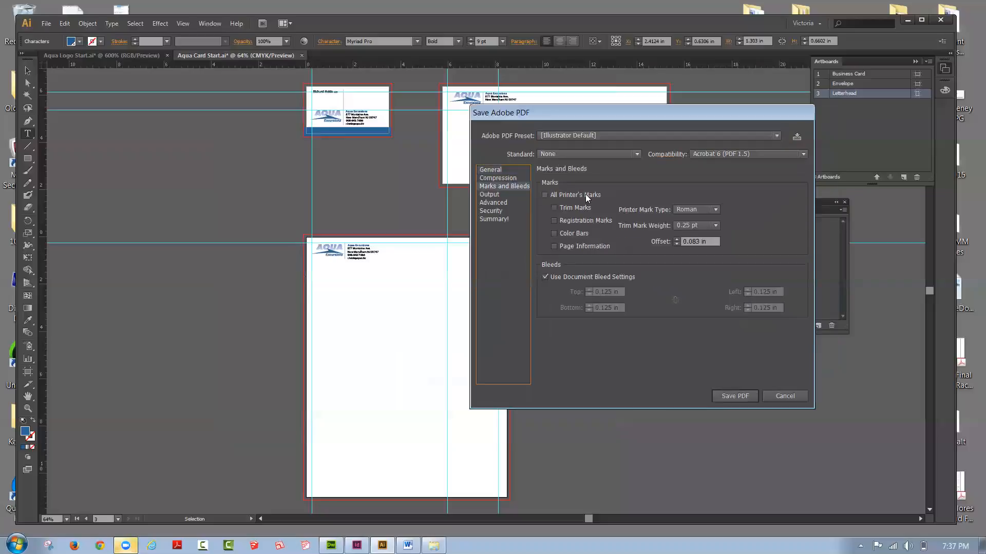
left_click(544, 195)
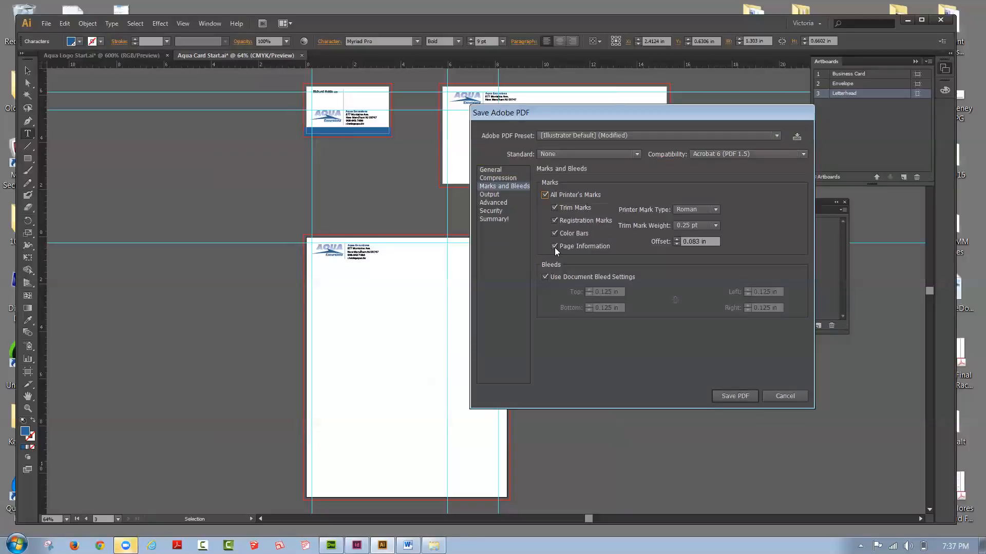
left_click(555, 233)
left_click(545, 278)
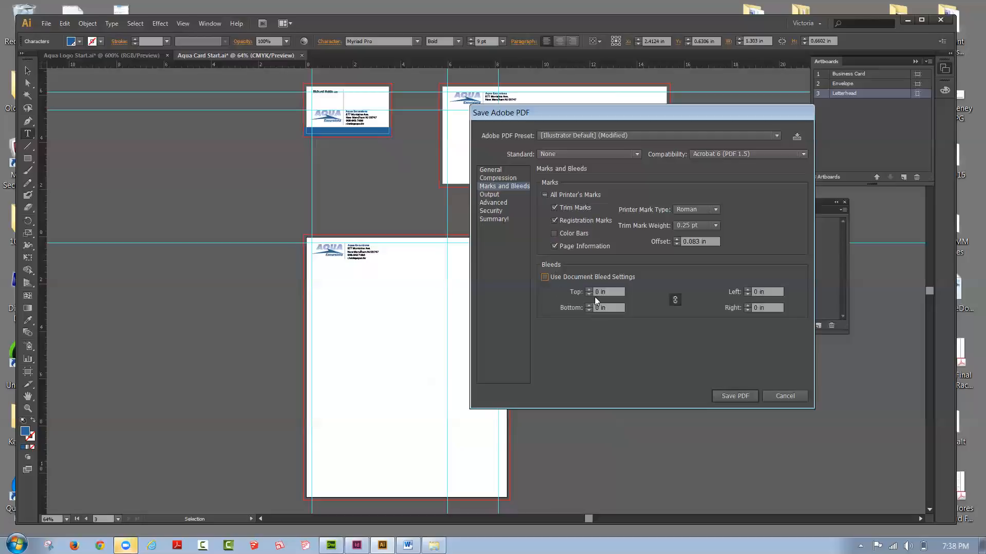
left_click(675, 304)
left_click(545, 277)
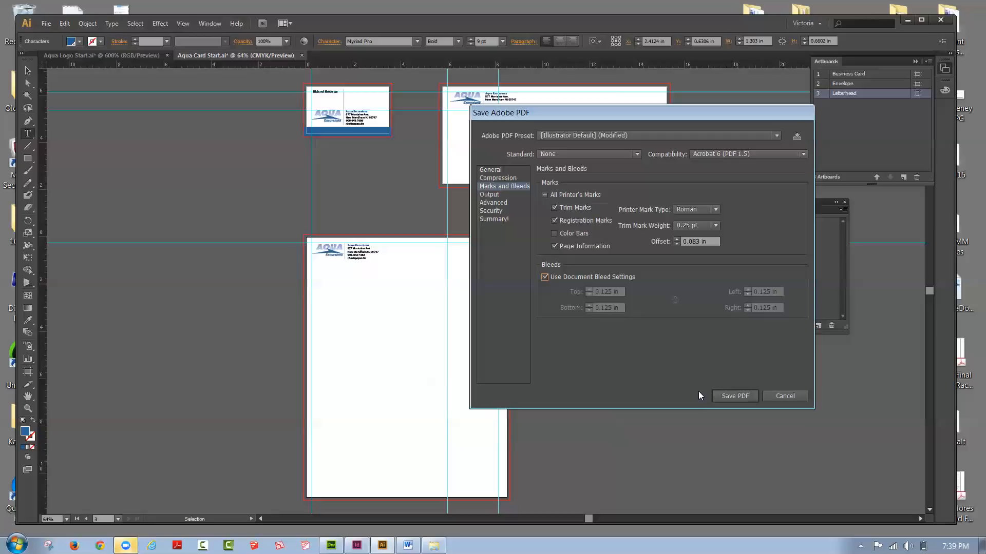
left_click(721, 397)
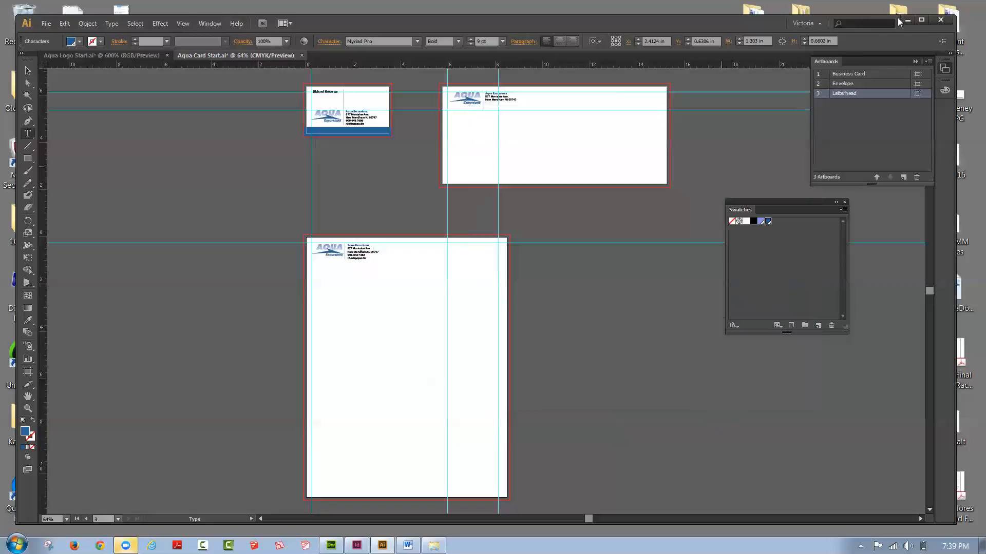
Step: Look at the saved files in the Tonight 4-13 folder, and launch Adobe Reader with its window in front
left_click(434, 545)
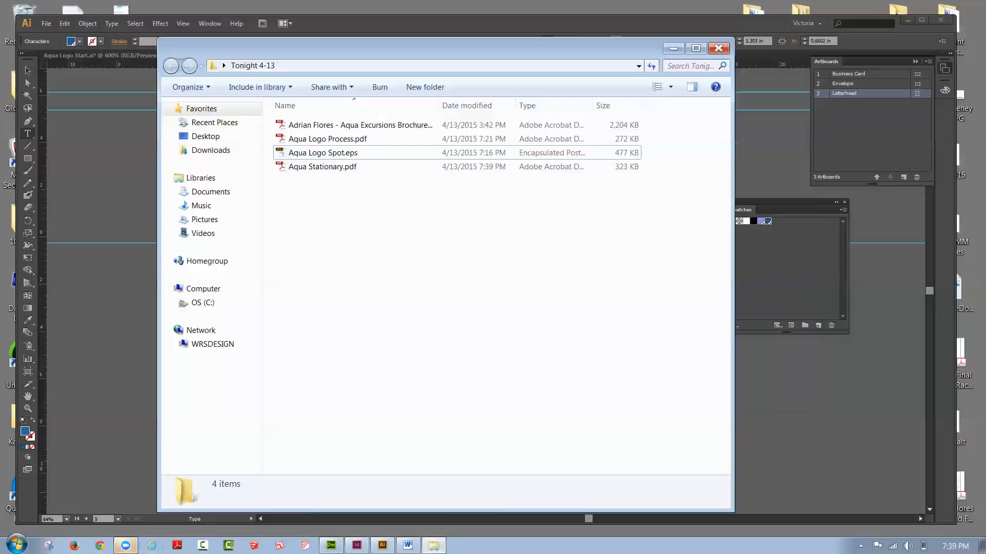
left_click(177, 545)
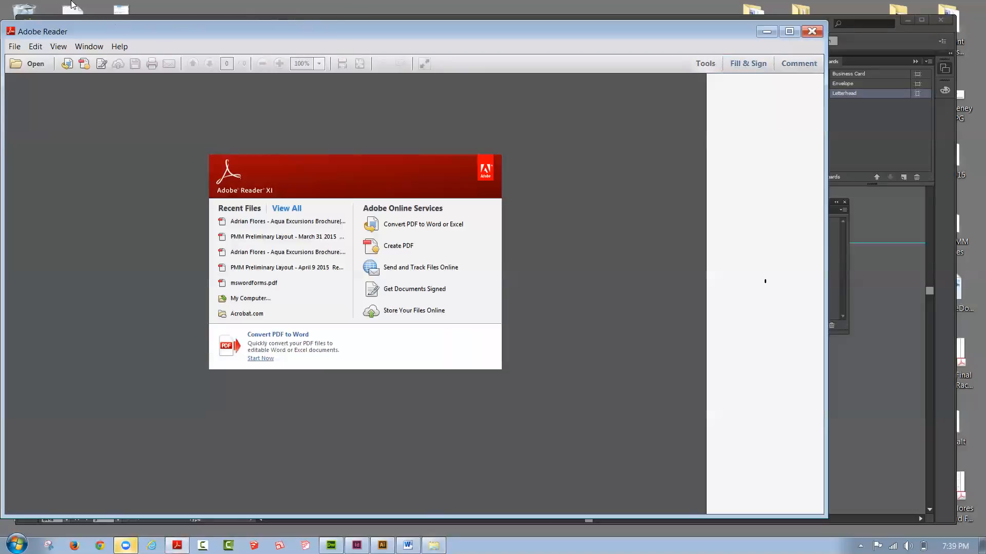
left_click_drag(71, 26, 72, 55)
left_click(68, 27)
left_click(67, 28)
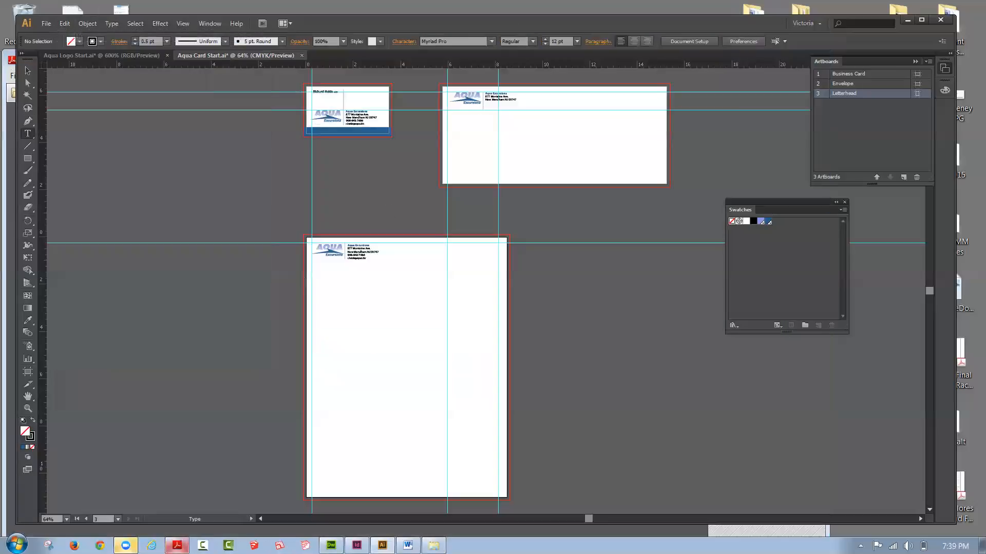
left_click(177, 545)
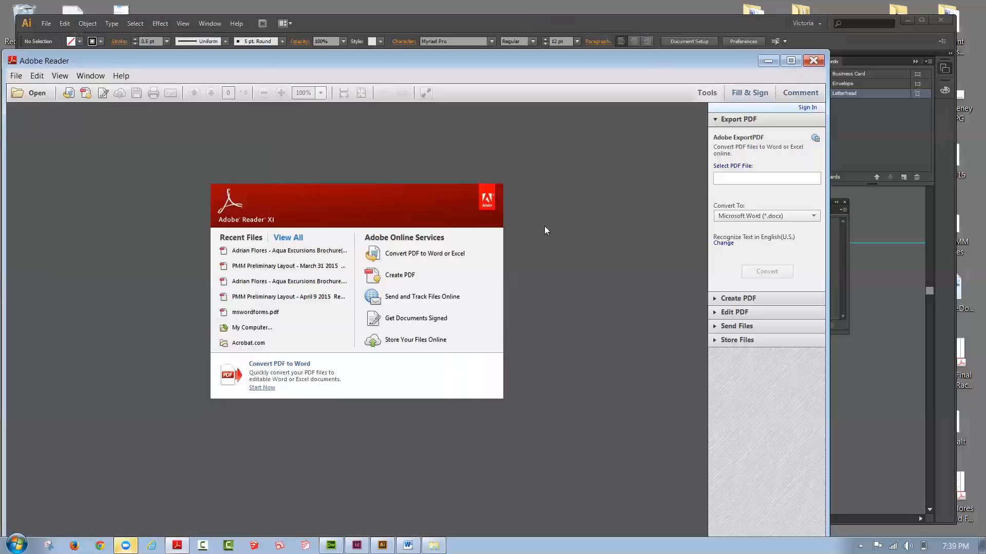
Step: Open Aqua Stationary.pdf from the Tonight 4-13 folder in Adobe Reader
left_click(434, 545)
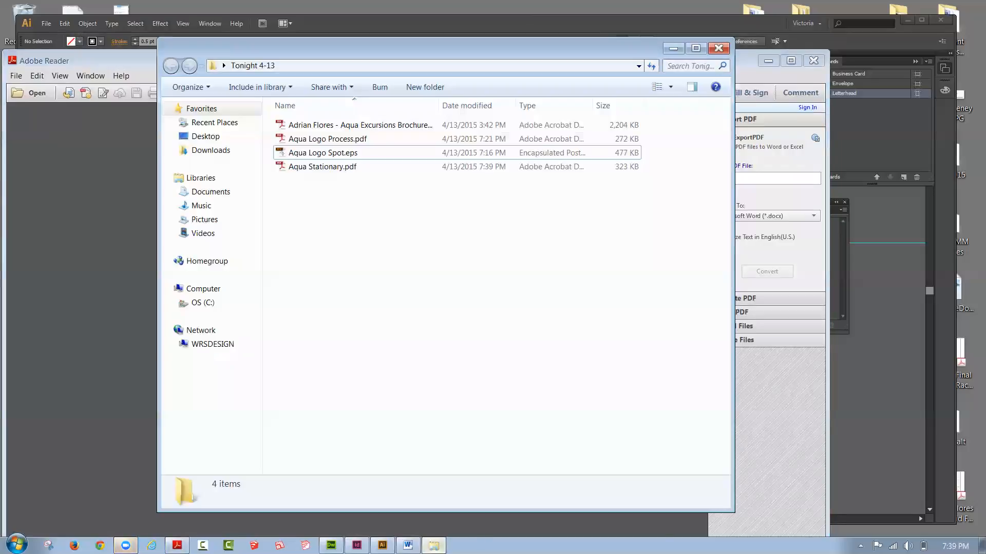
left_click_drag(350, 49, 683, 68)
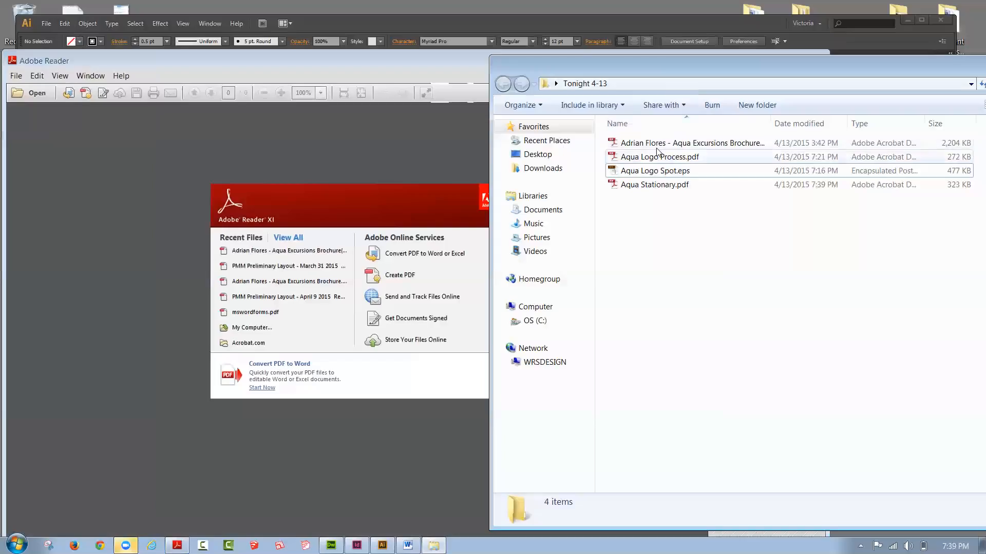
left_click(655, 186)
left_click_drag(654, 189, 186, 215)
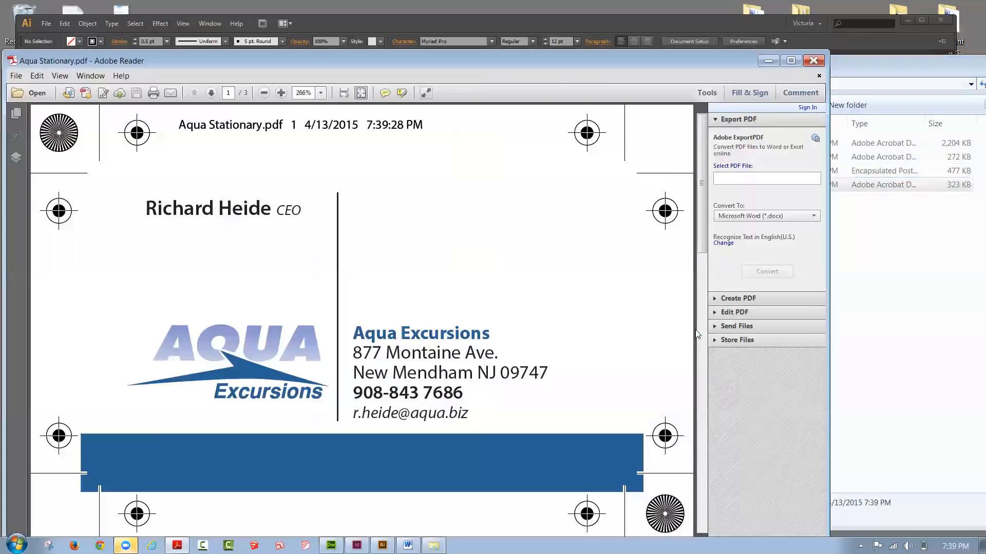
Step: Inspect the PDF's business card page at 100% and, with page thumbnails shown, the envelope page with its printer's marks
left_click(320, 93)
left_click(343, 164)
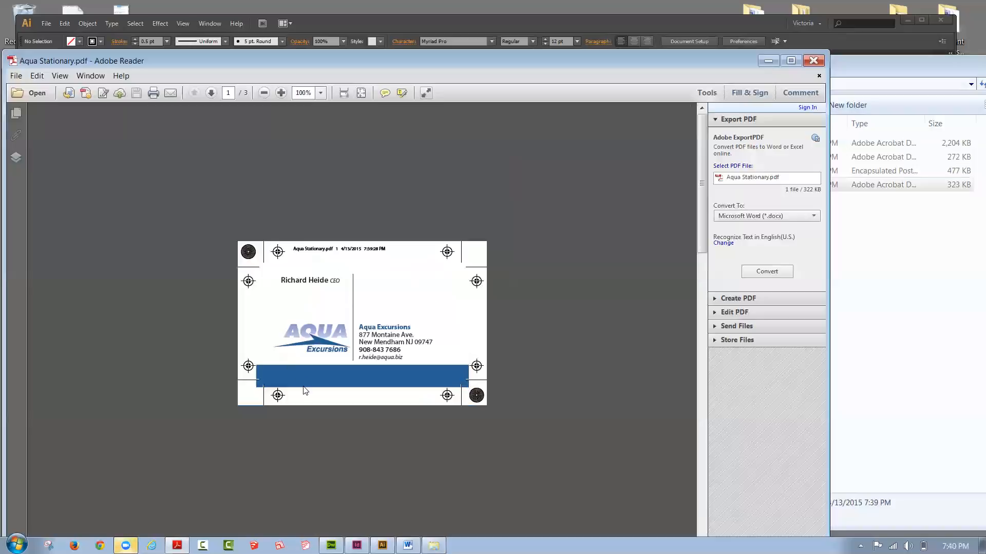
left_click(16, 112)
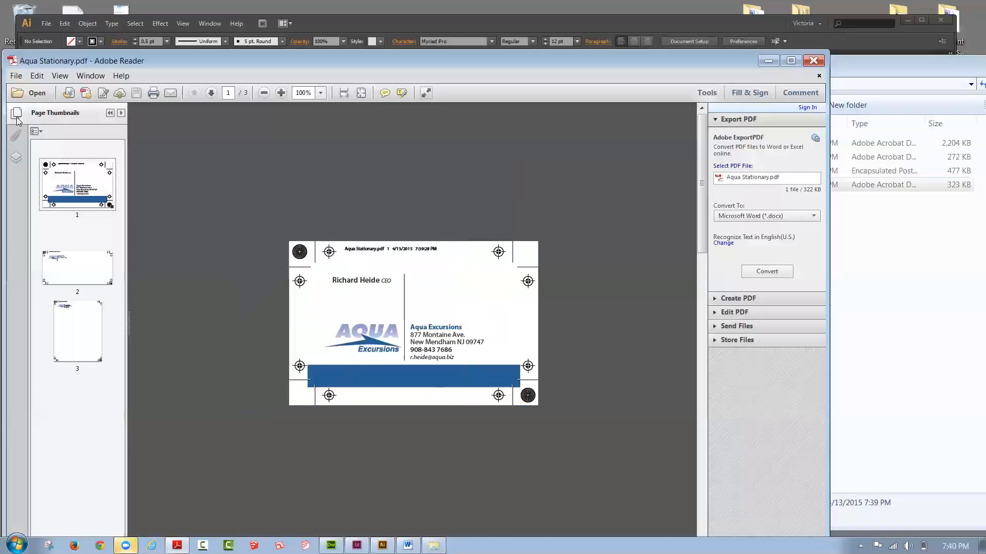
left_click(83, 266)
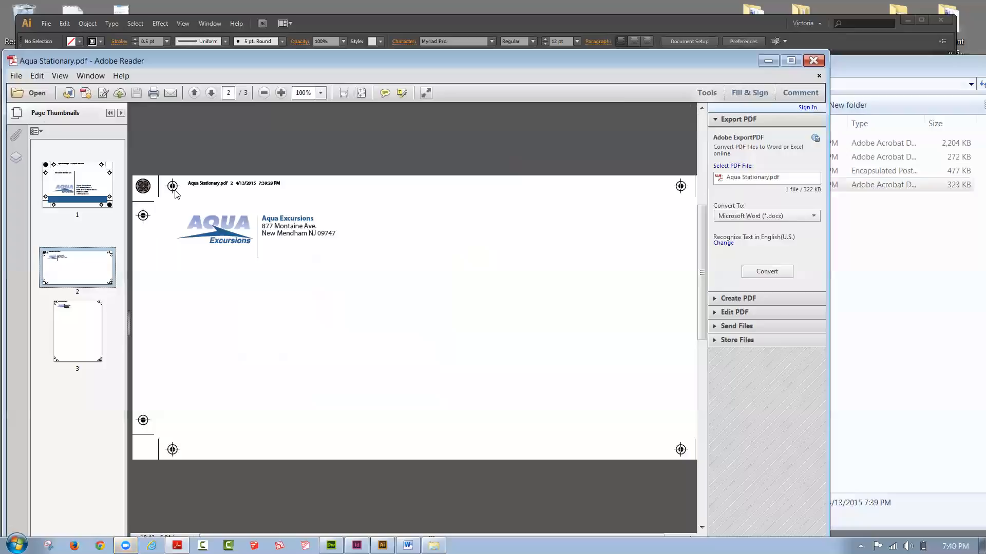
Step: Review the letterhead, business card and envelope pages of the stationery PDF, and close Adobe Reader
left_click(75, 320)
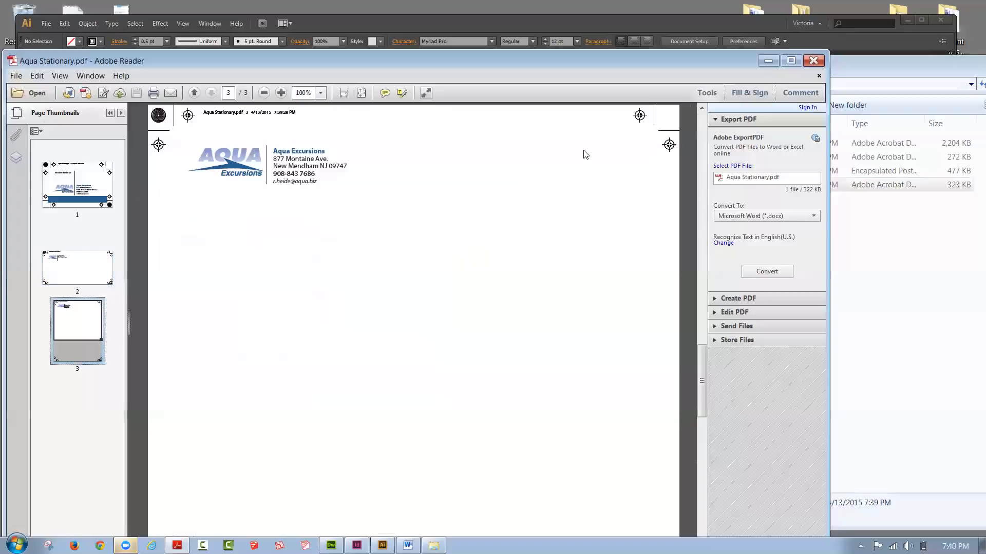
left_click(81, 185)
left_click(80, 262)
left_click(74, 310)
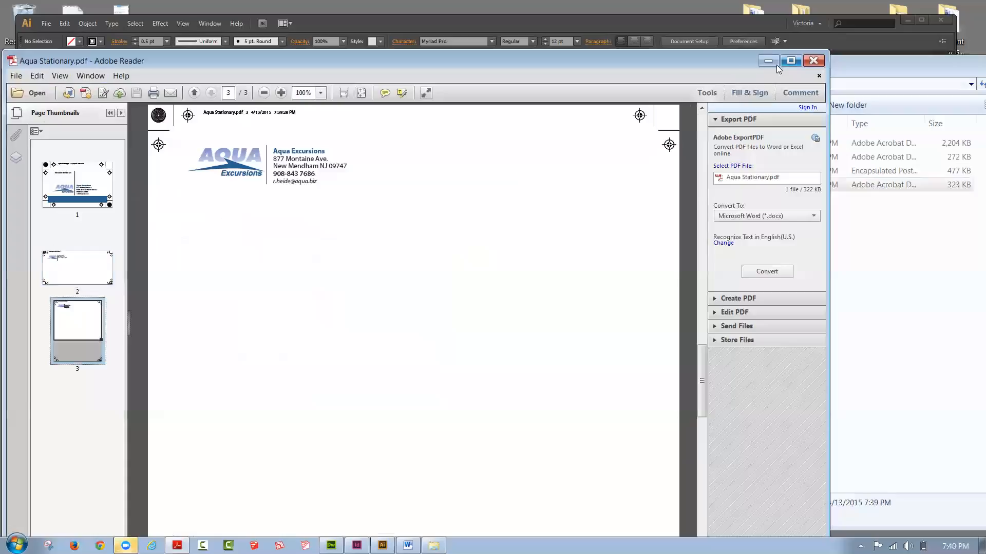
left_click(807, 64)
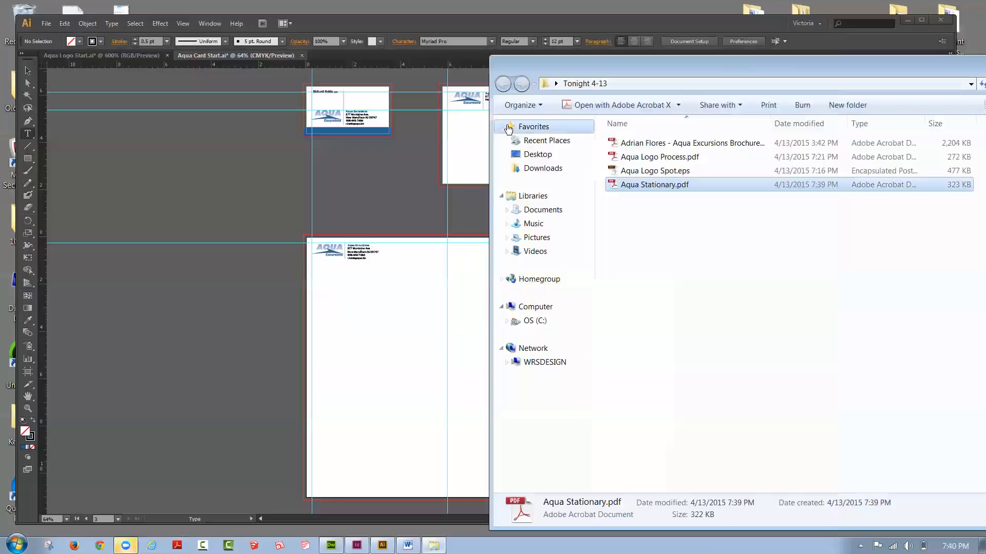
Step: Minimize Illustrator, move the Tonight 4-13 folder window fully into view and look over its delivered files
left_click(167, 161)
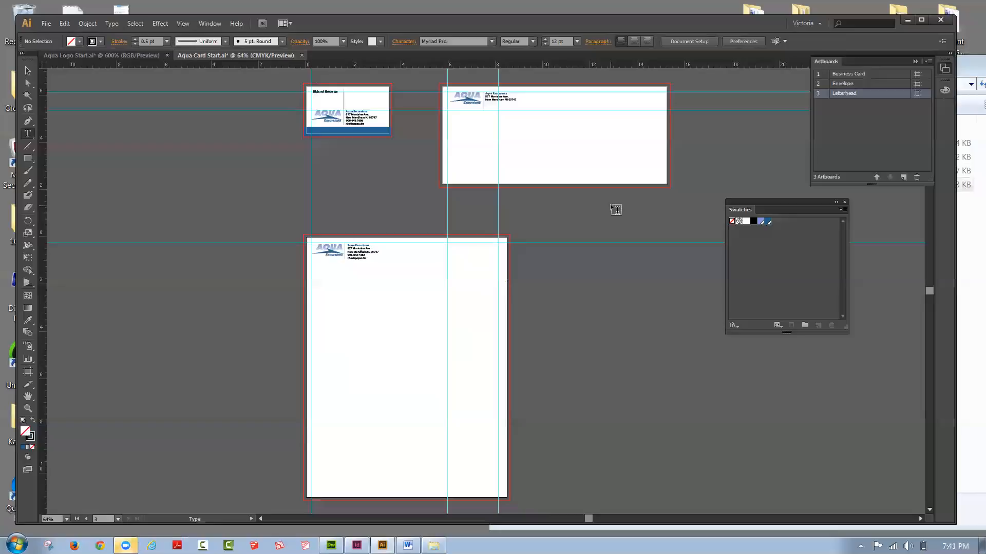
left_click(906, 21)
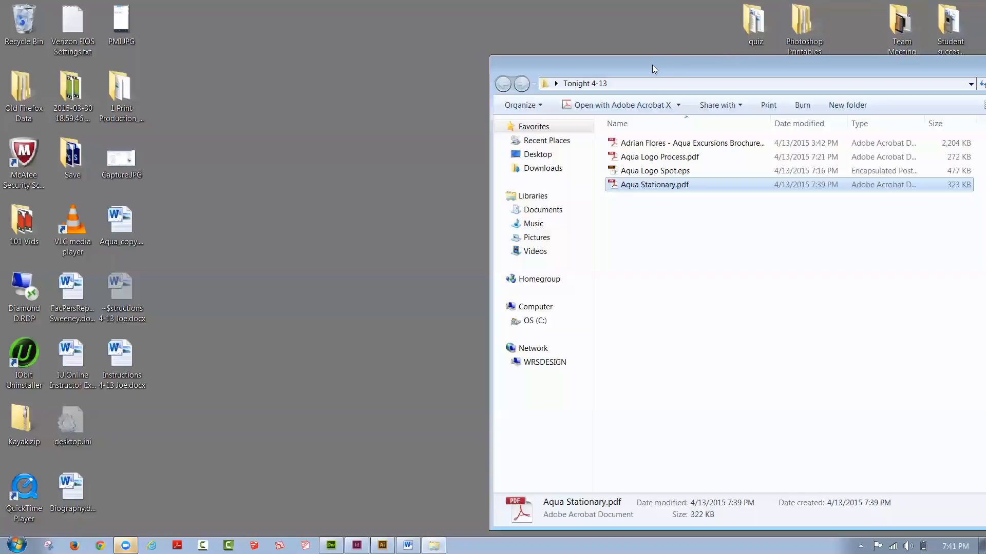
left_click_drag(652, 65, 472, 37)
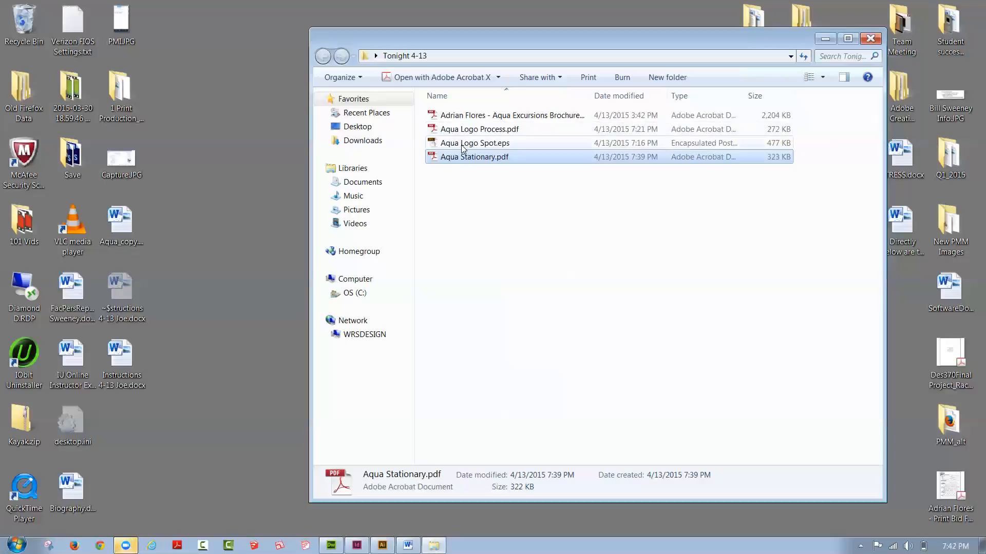
left_click(453, 197)
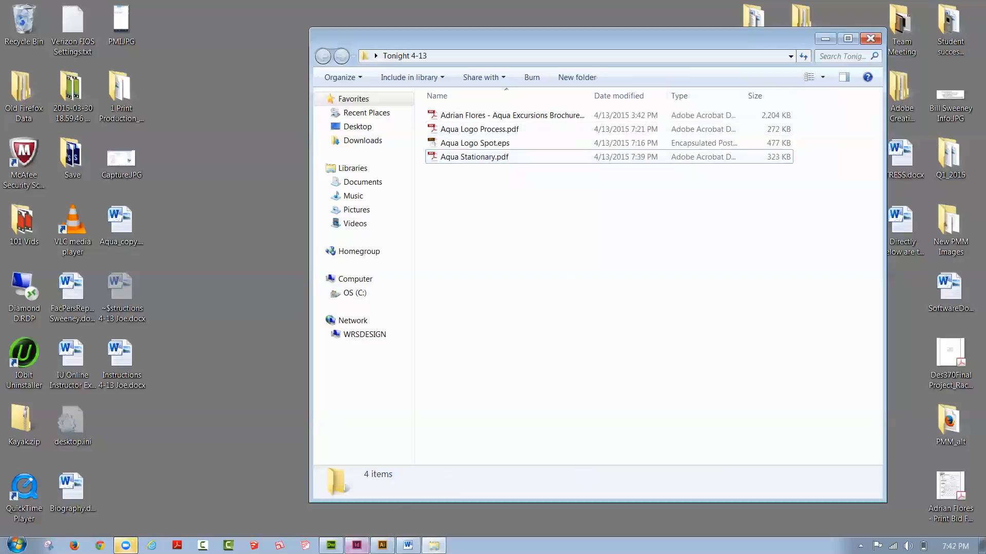
Step: Switch to the scubaBlu_preflight.indd brochure in InDesign, show its pages overview and go to page 2
left_click(356, 546)
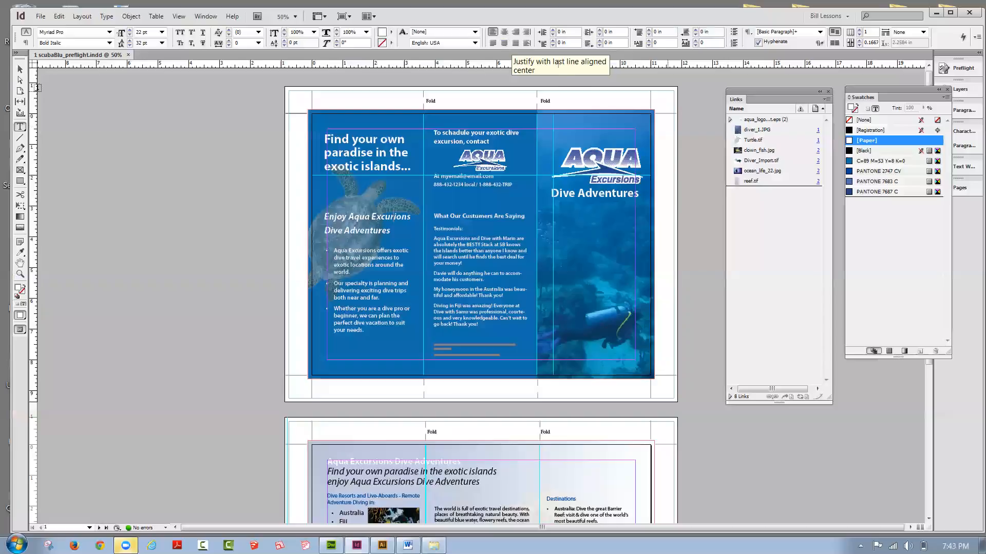
left_click(20, 69)
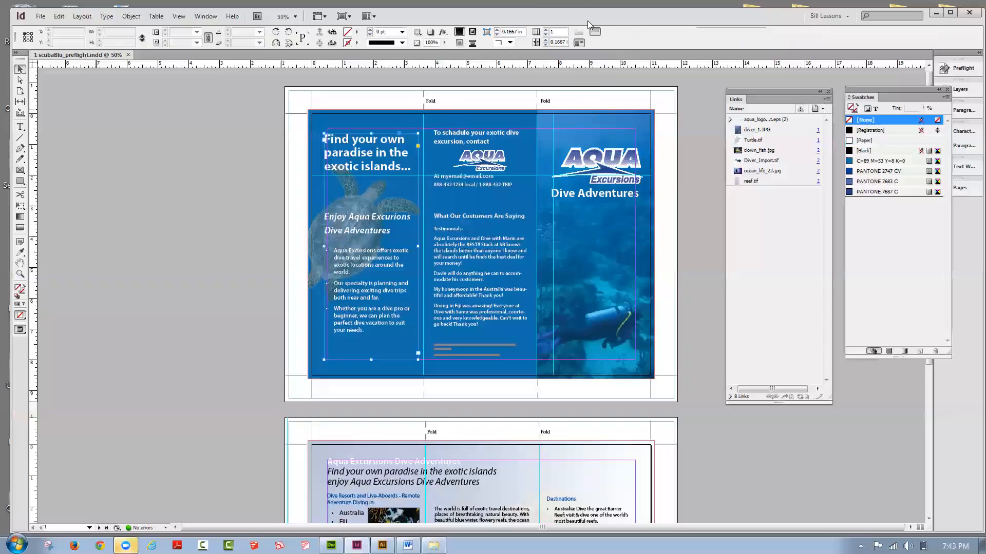
left_click(550, 105)
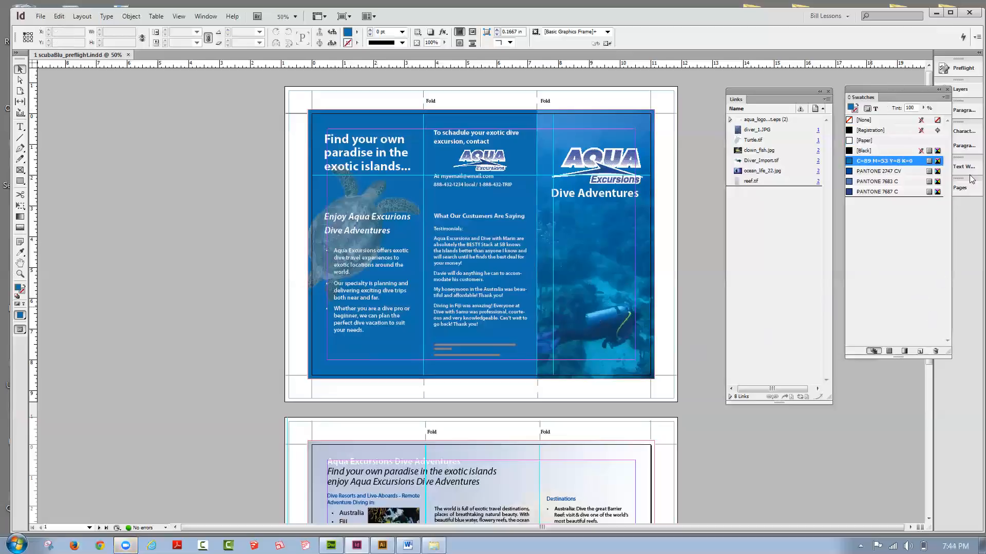
left_click(959, 187)
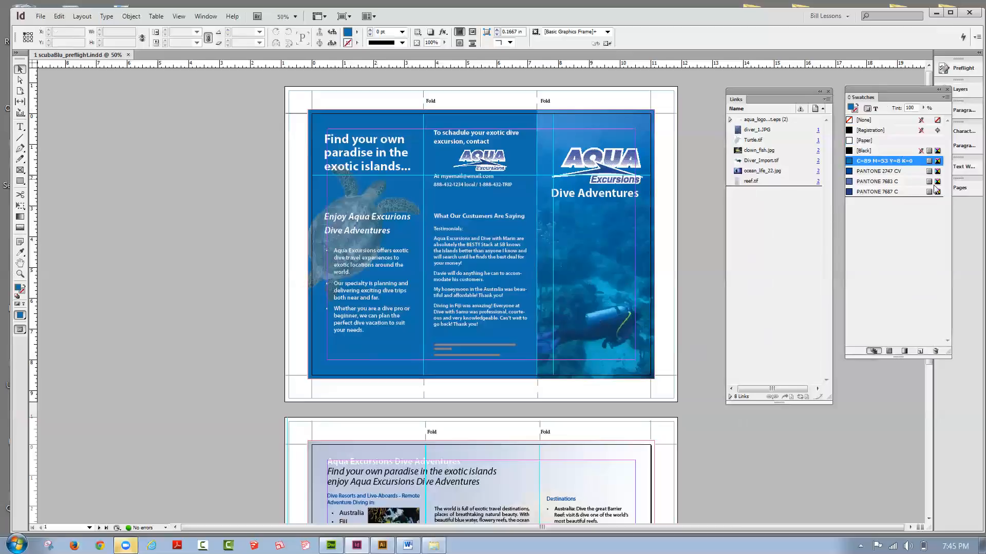
left_click(967, 193)
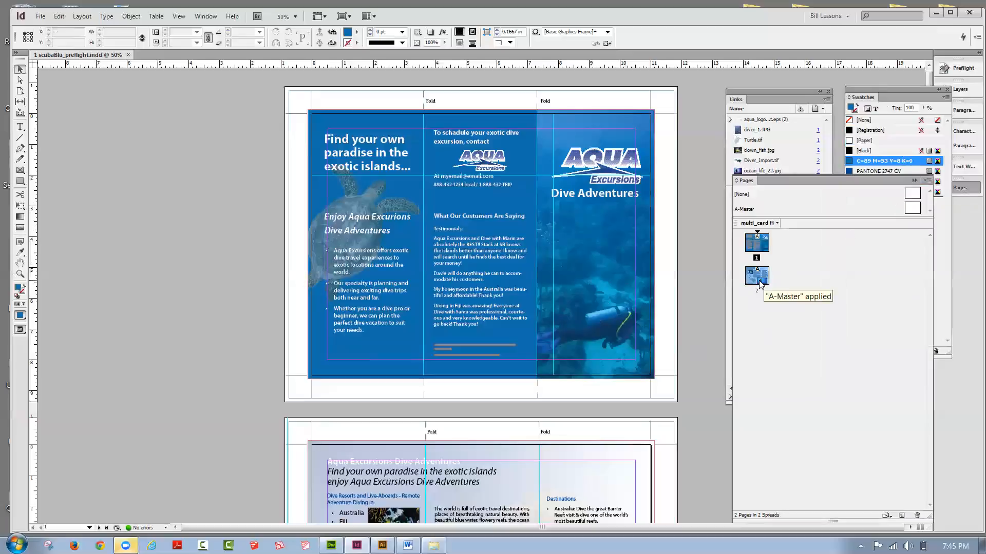
double_click(761, 284)
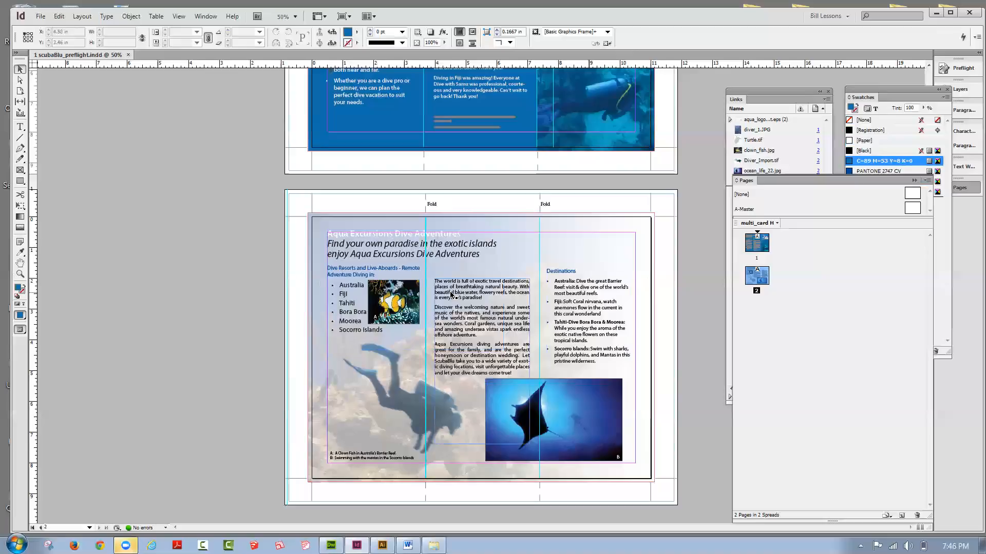
Step: Try widening the middle column's text frame on page 2 to about 3.64 in, past the second fold, and undo the resize
left_click(464, 313)
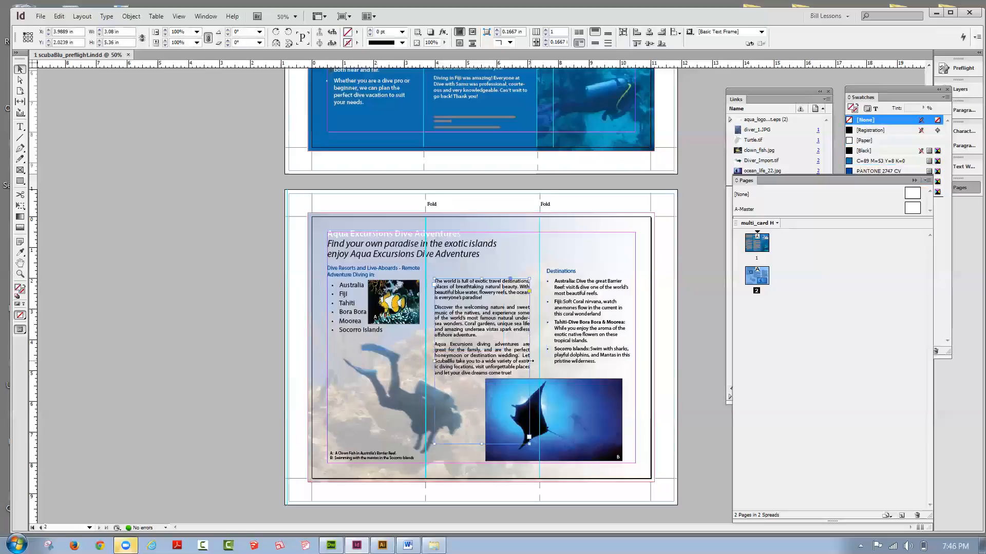
left_click_drag(531, 362, 547, 370)
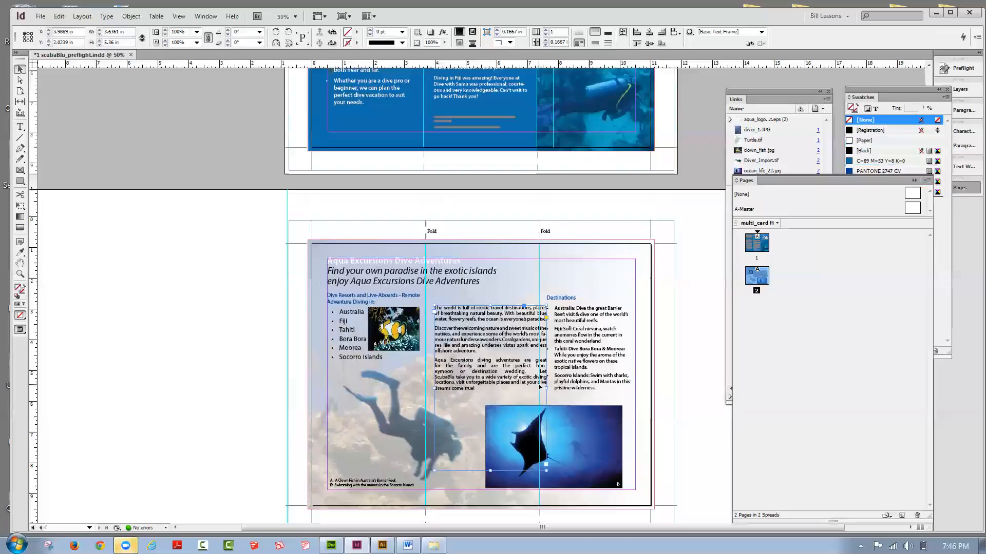
left_click(59, 17)
left_click(97, 29)
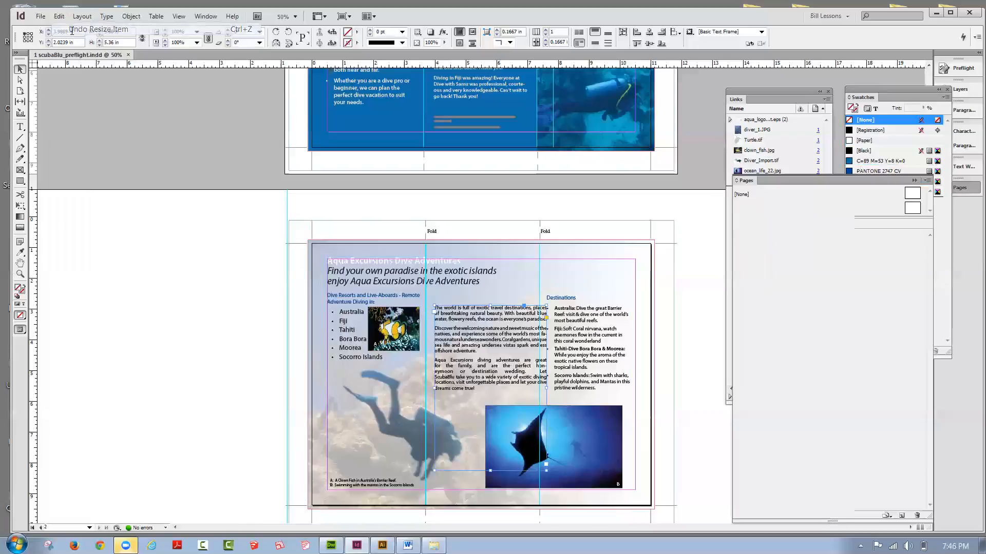
left_click(696, 287)
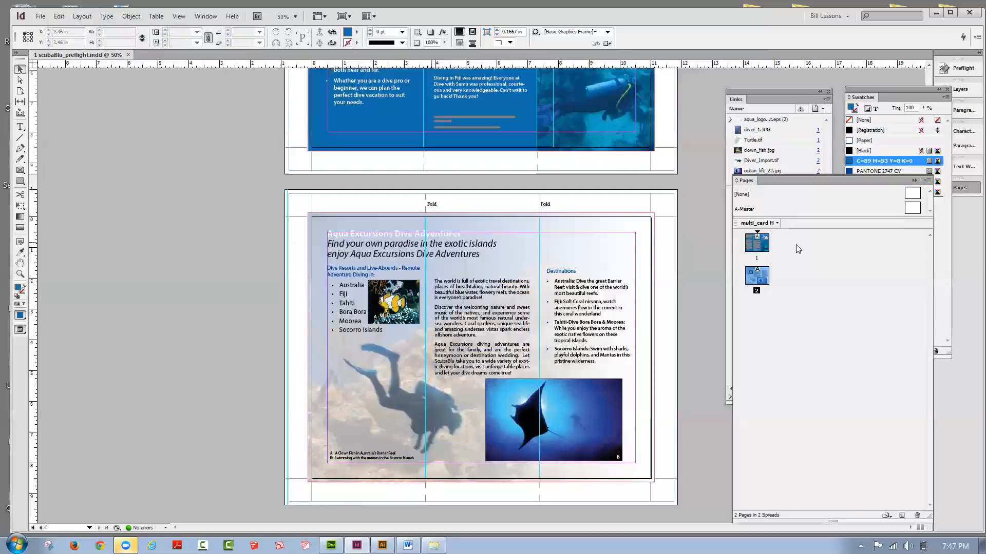
Step: Return to page 1 and start a spelling check of the whole document, keeping the dialog and swatches clear of the text
left_click_drag(887, 91, 825, 82)
left_click(931, 126)
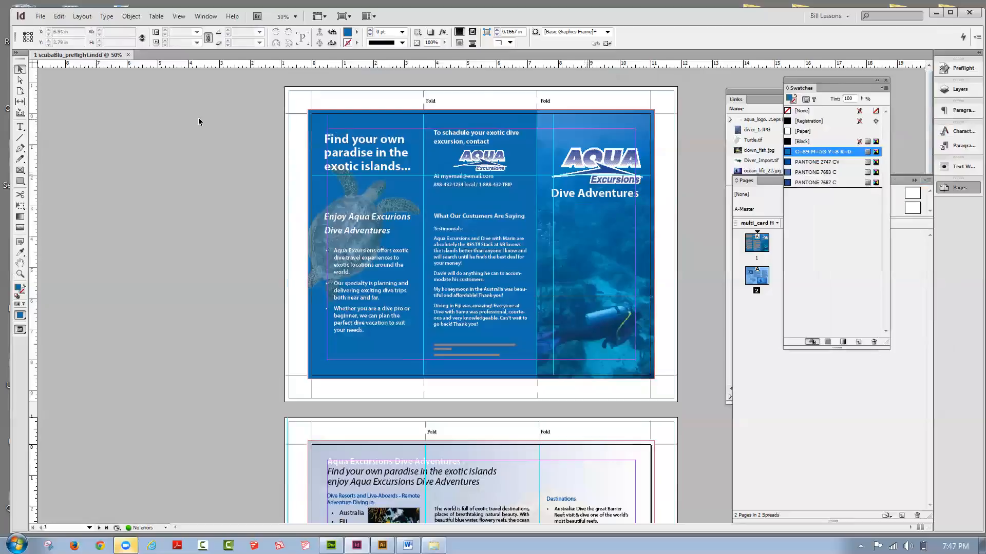
left_click(60, 18)
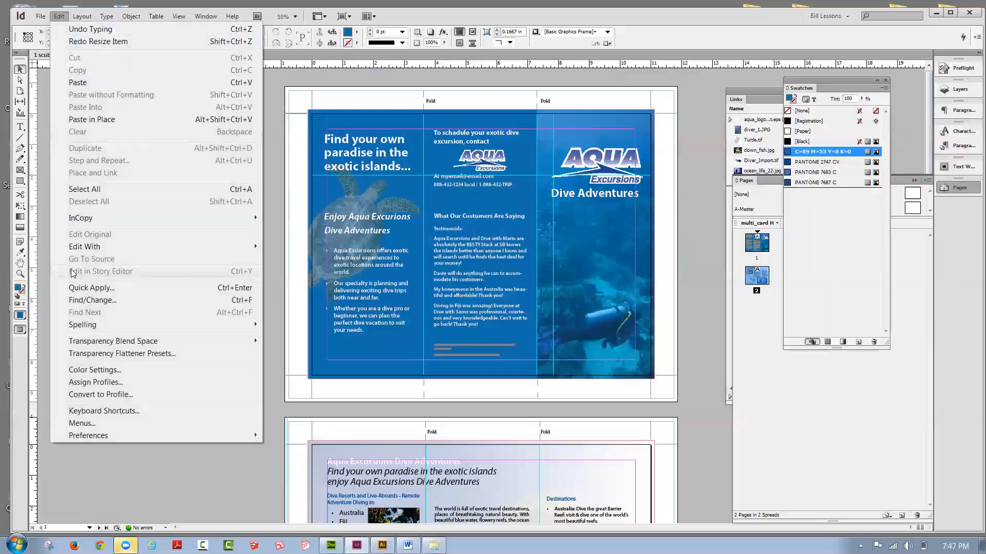
mouse_move(95, 326)
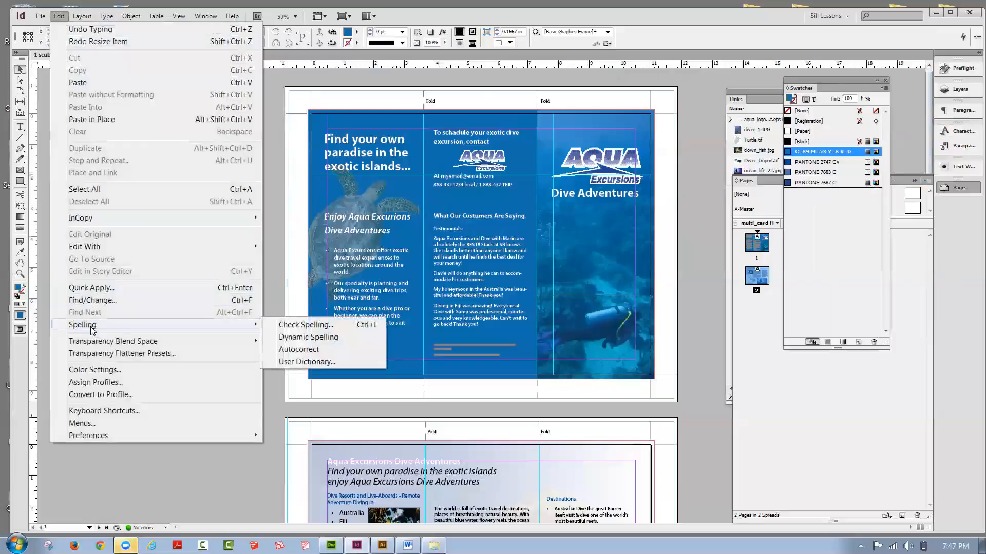
left_click(284, 325)
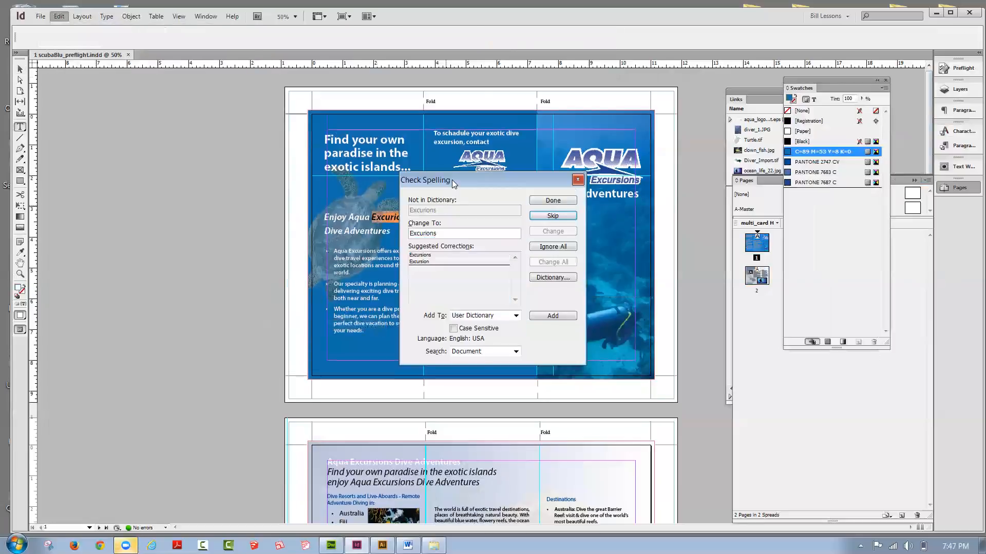
left_click_drag(454, 183, 164, 127)
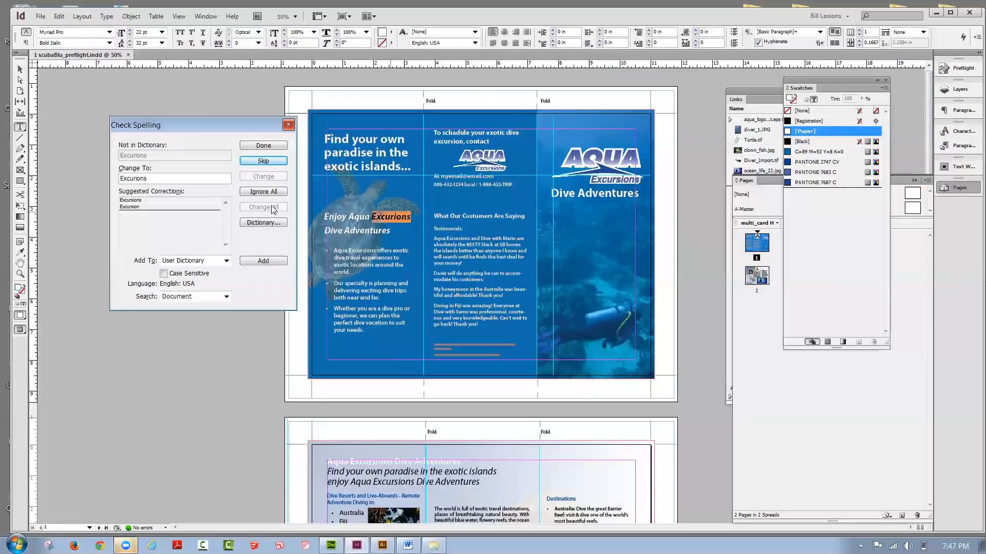
Step: Correct the flagged words to "Excursions", "schedule" and "Customers" in the page 1 text
left_click(139, 201)
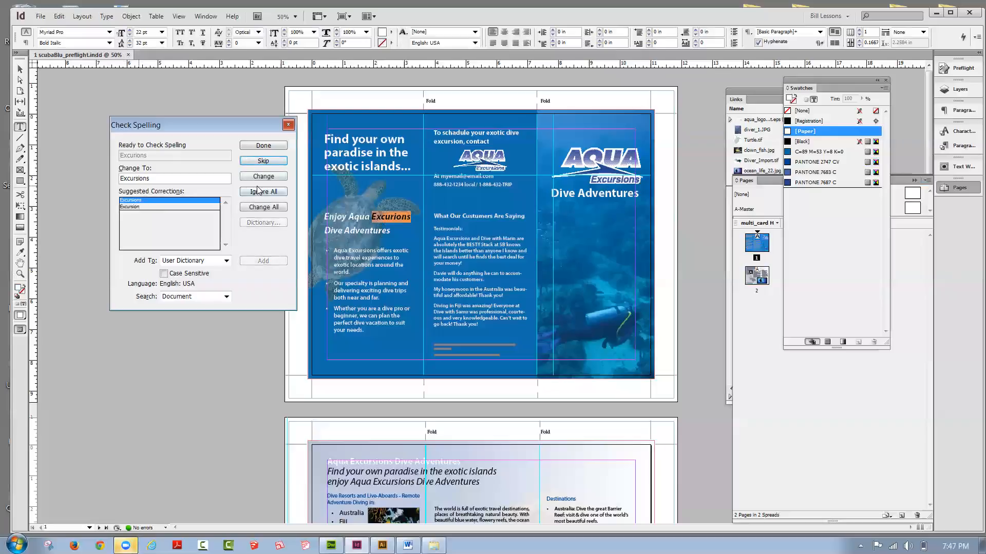
left_click(258, 179)
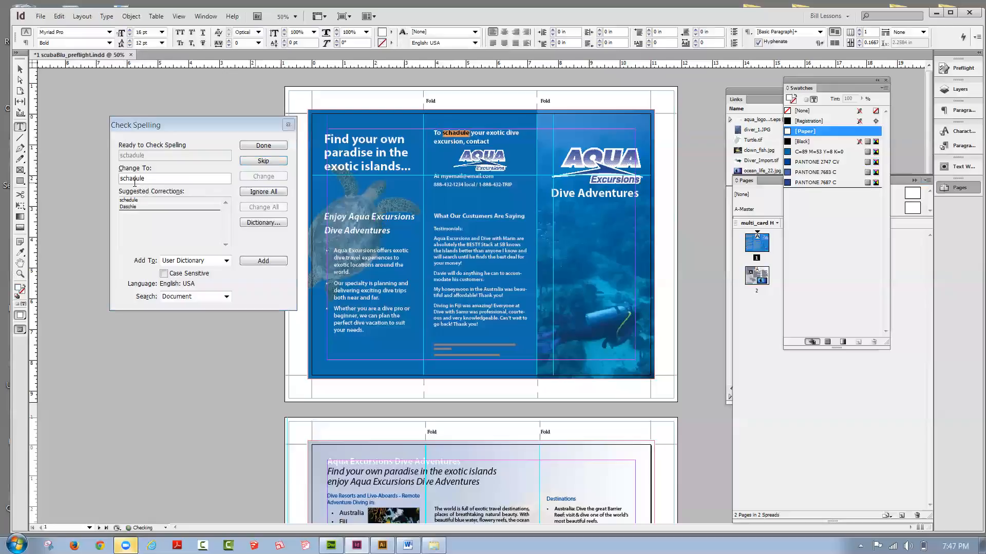
left_click(137, 200)
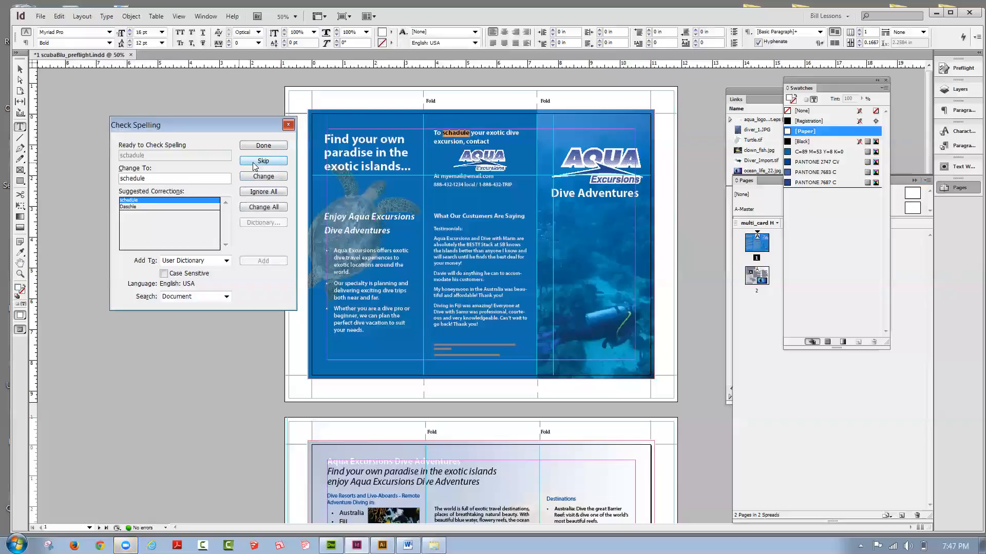
left_click(254, 178)
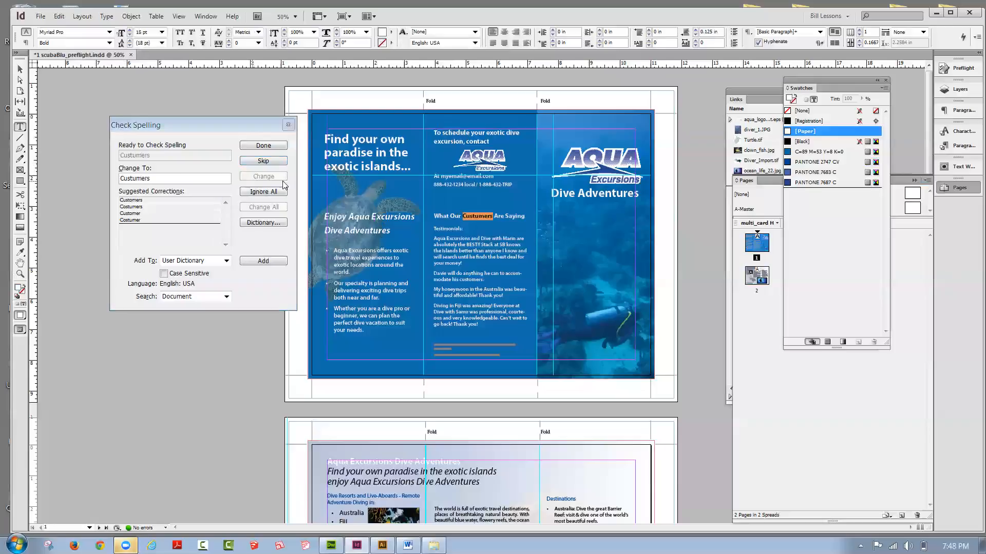
left_click(130, 200)
left_click(251, 180)
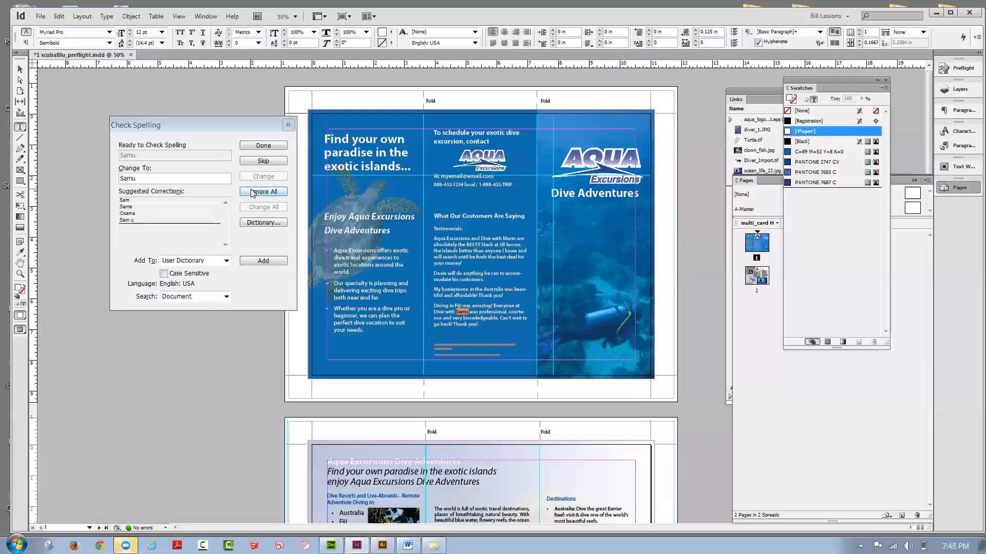
Step: Pass over the flagged proper names and terms, including "Live-Aboards", "ScubaBlu" and "Bora", in the spelling check
left_click(252, 162)
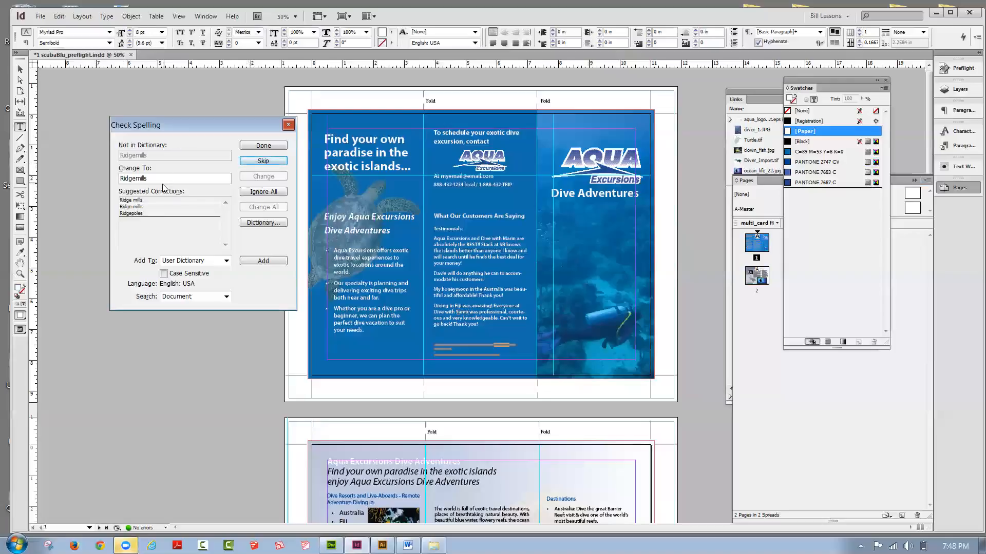
left_click(249, 162)
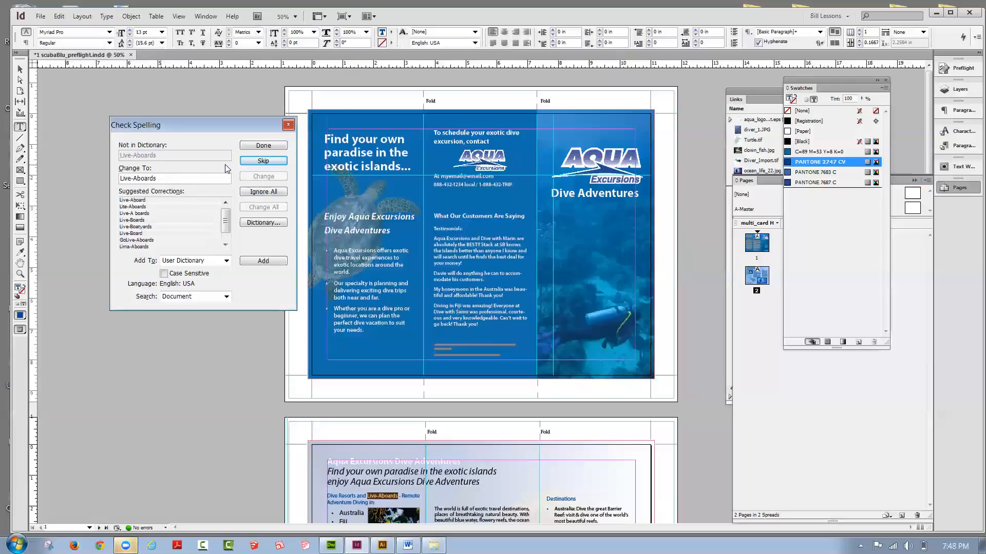
left_click(249, 163)
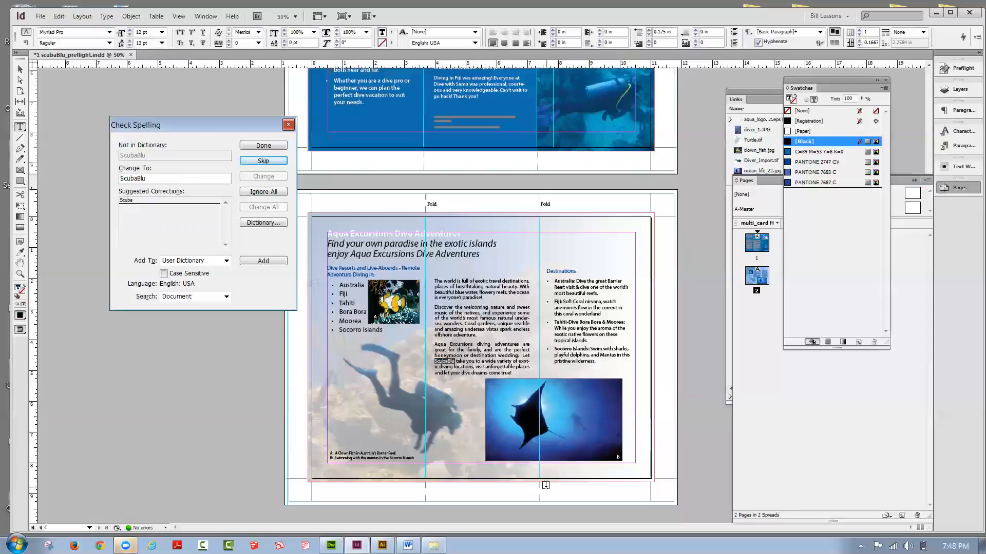
key("Return")
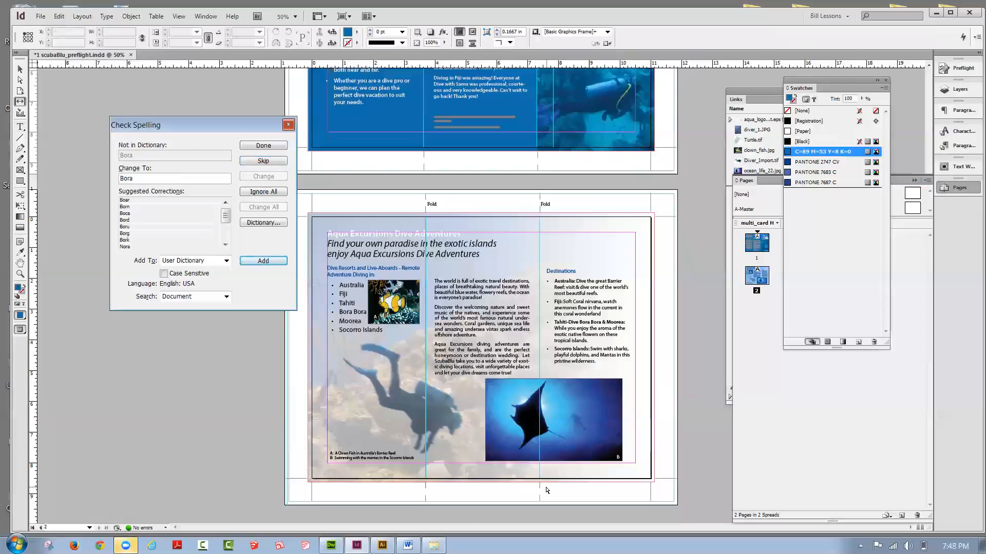
key("Return")
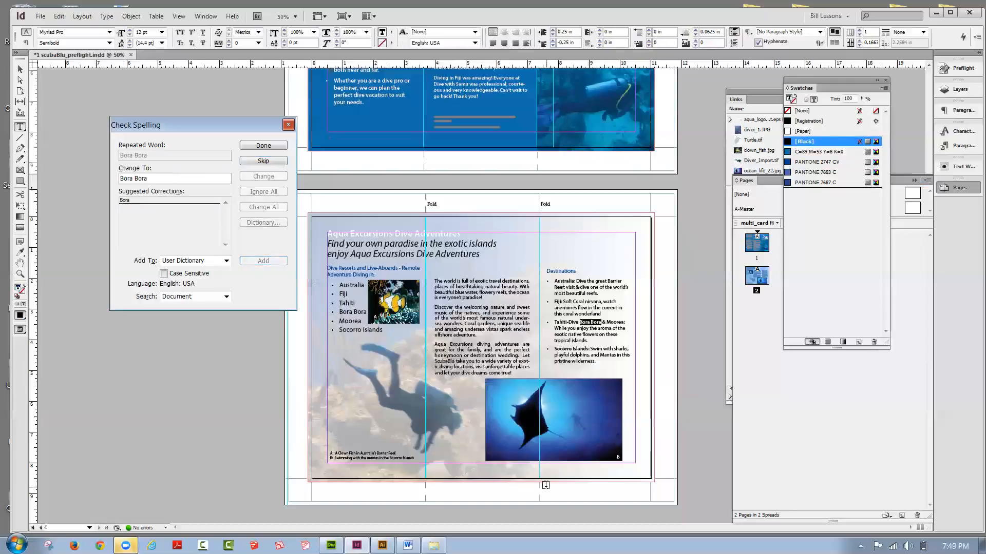
Step: Replace "ScubaBlu" with "Aqua Excursions" in the last paragraph of page 2's middle column
left_click(446, 359)
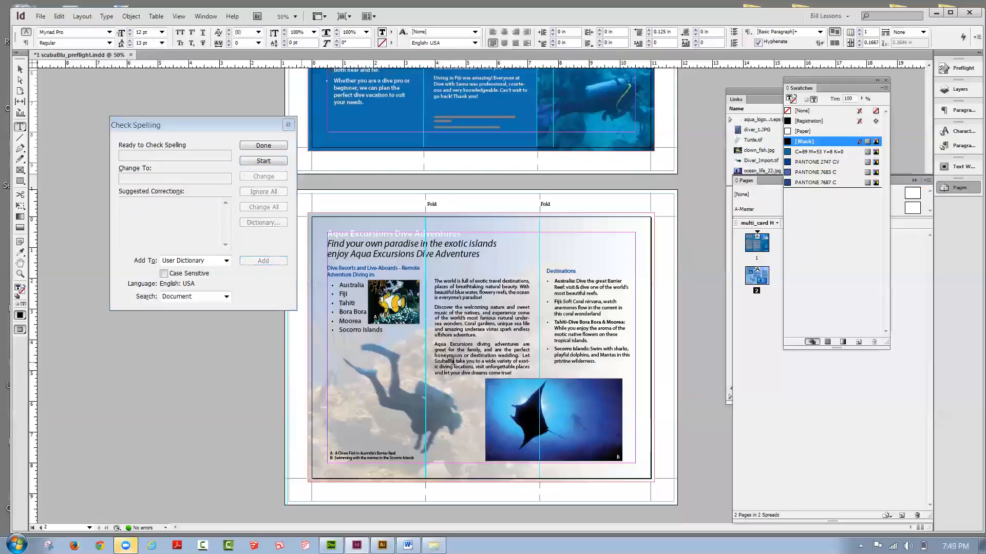
left_click_drag(454, 361, 434, 360)
type("A")
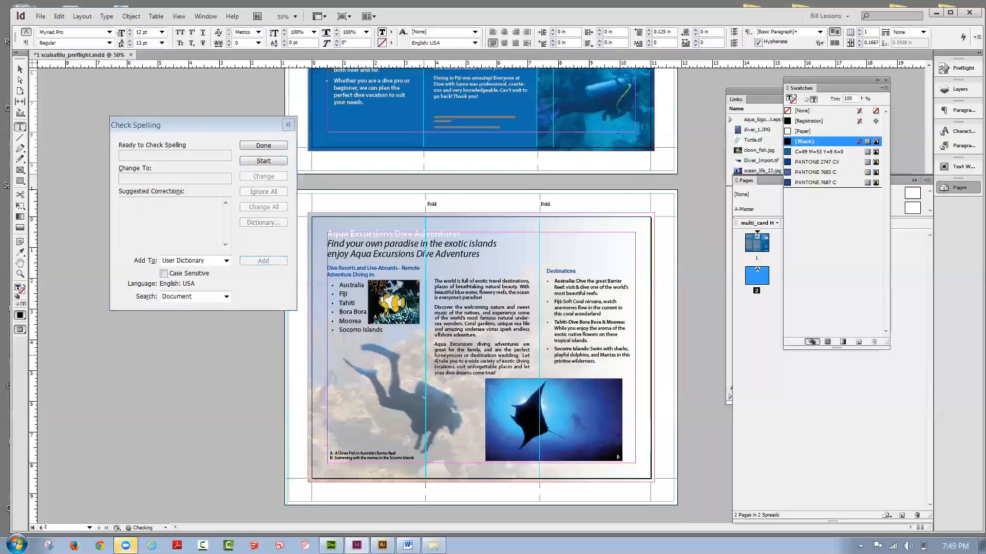
type("qua")
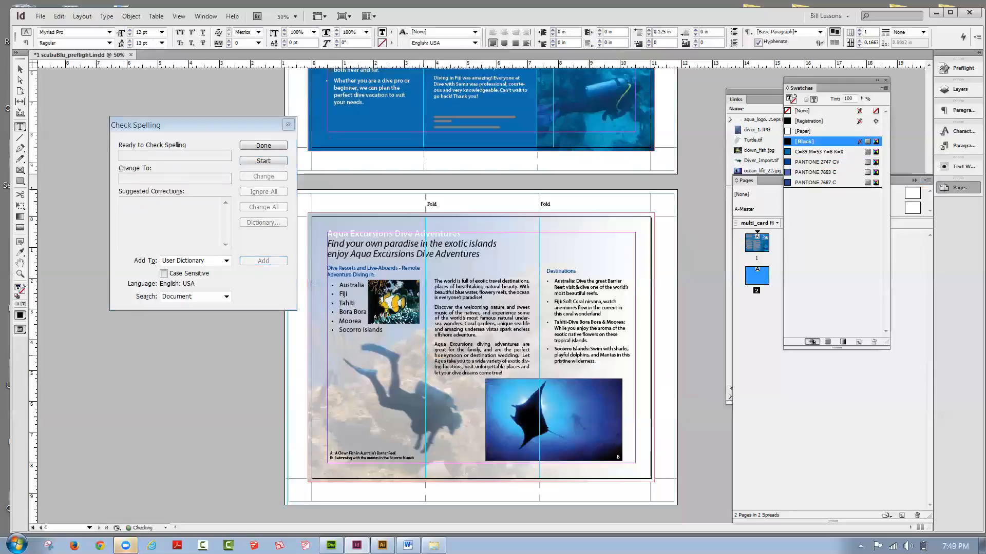
type(" Excur")
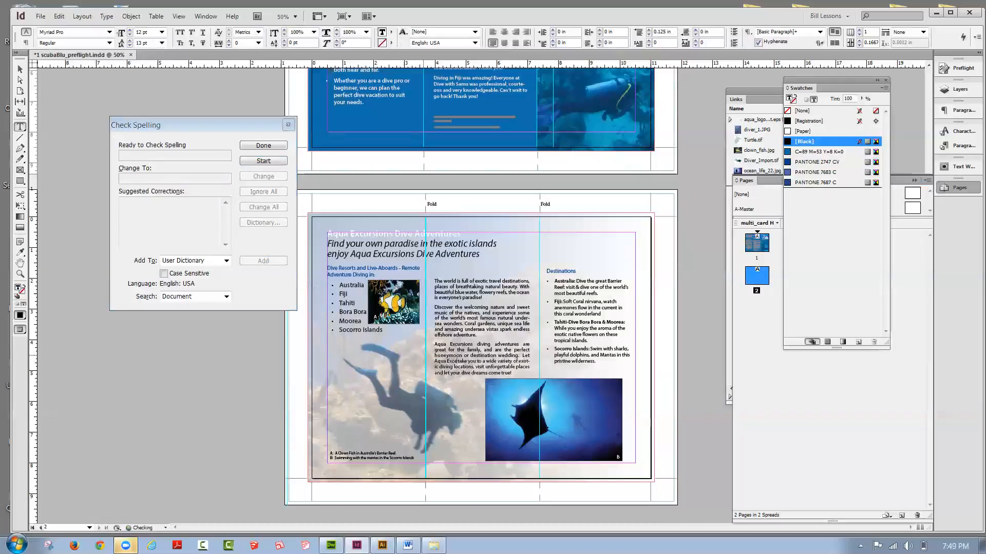
type("sions")
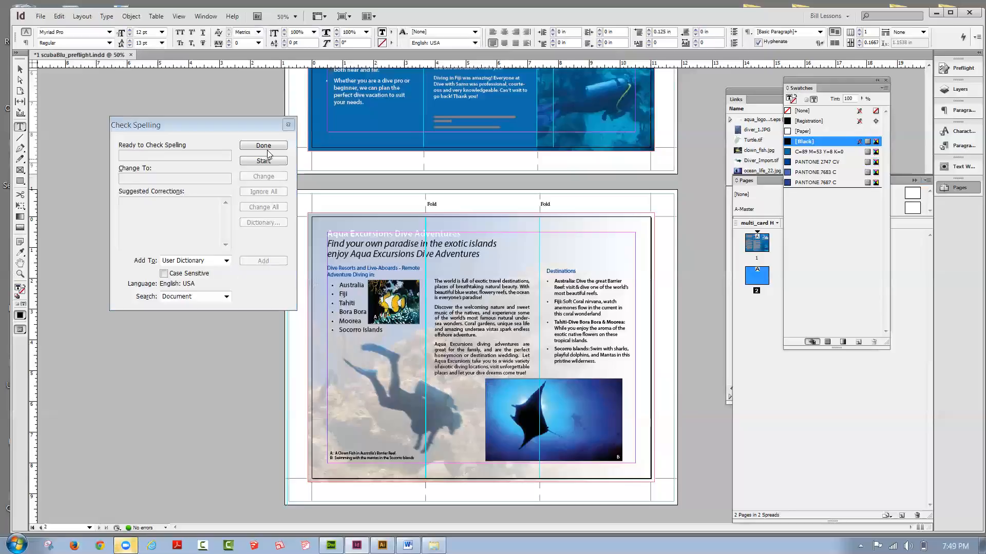
Step: Restart the document spelling check, skip all remaining flagged terms, including "Bora Bora", "Moorea", "A: A" and "myemail", and finish the check
left_click(261, 159)
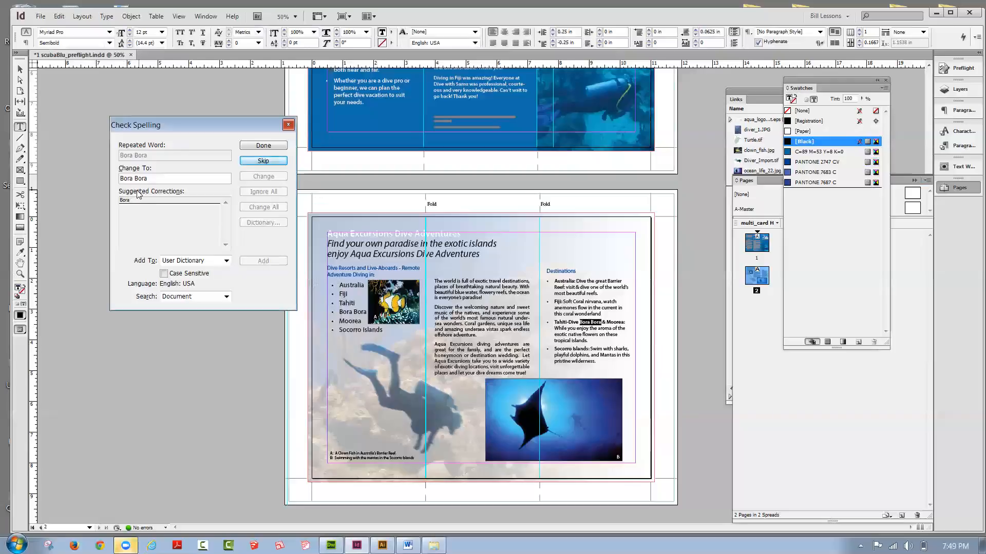
left_click(244, 158)
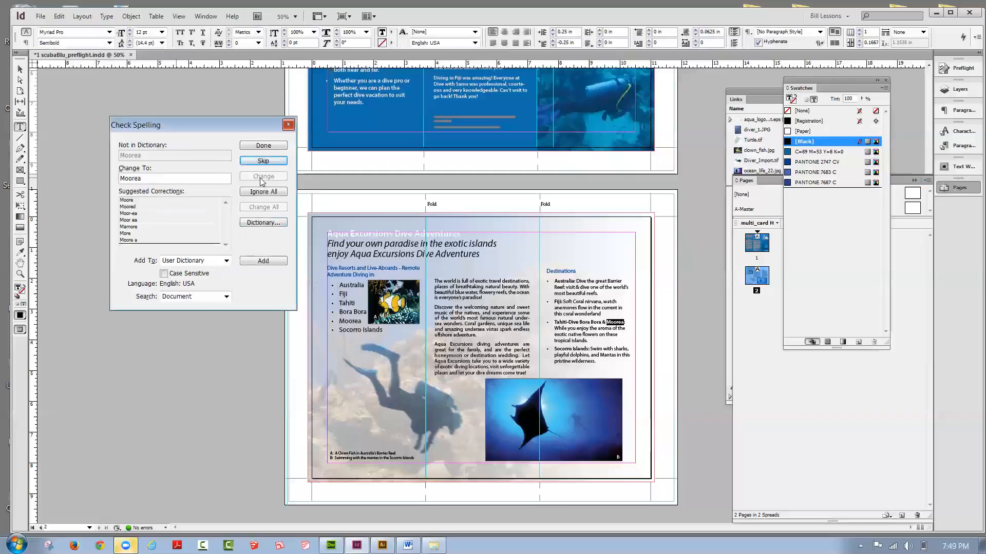
left_click(256, 163)
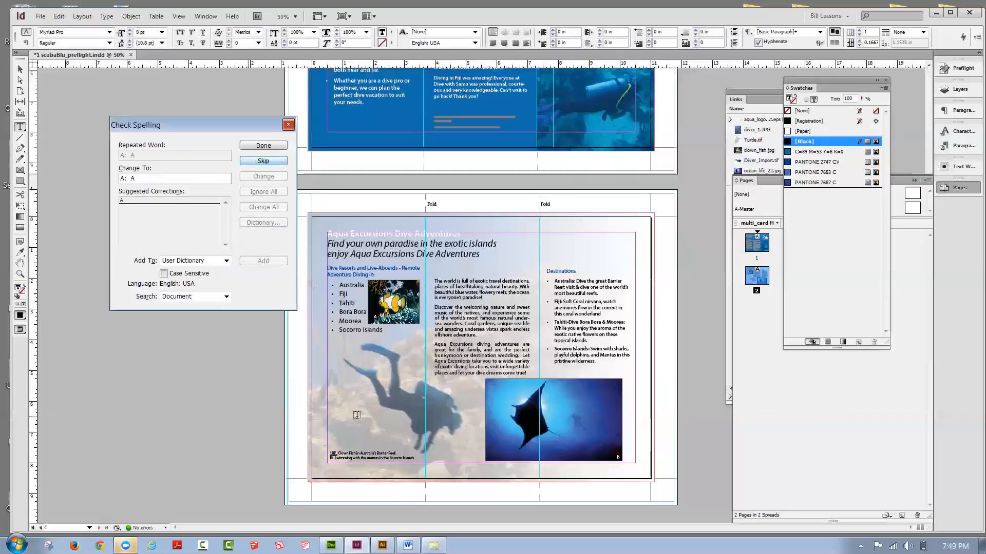
left_click(256, 162)
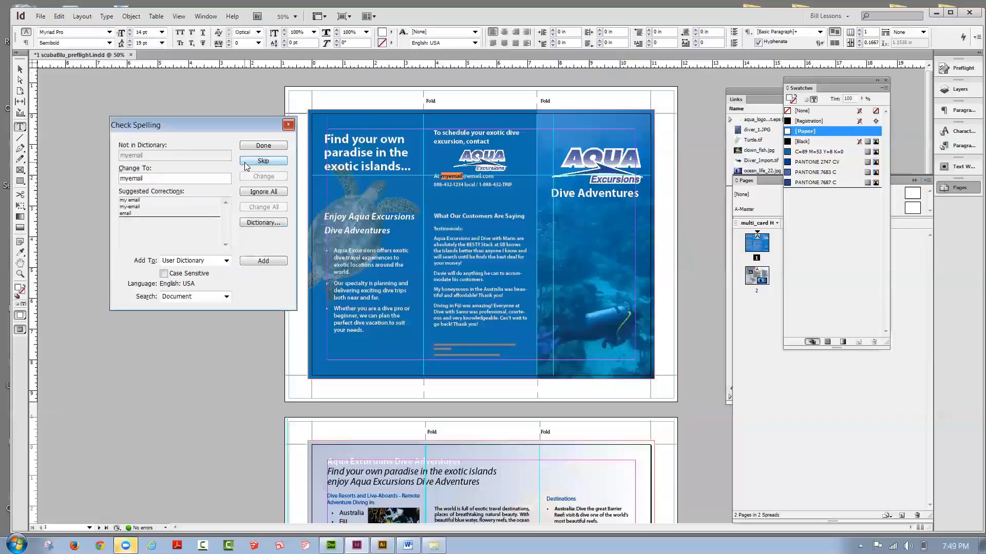
left_click(246, 163)
left_click(247, 163)
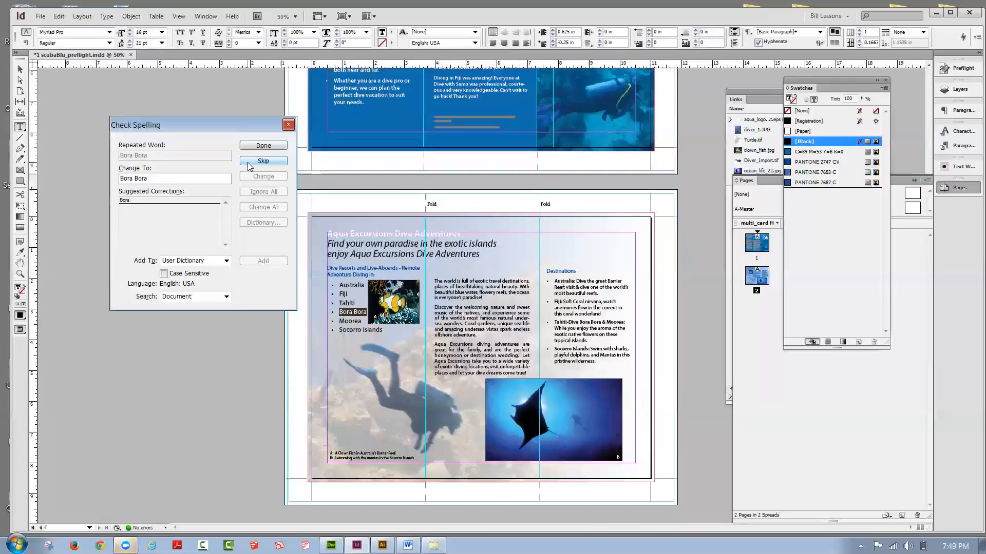
left_click(248, 164)
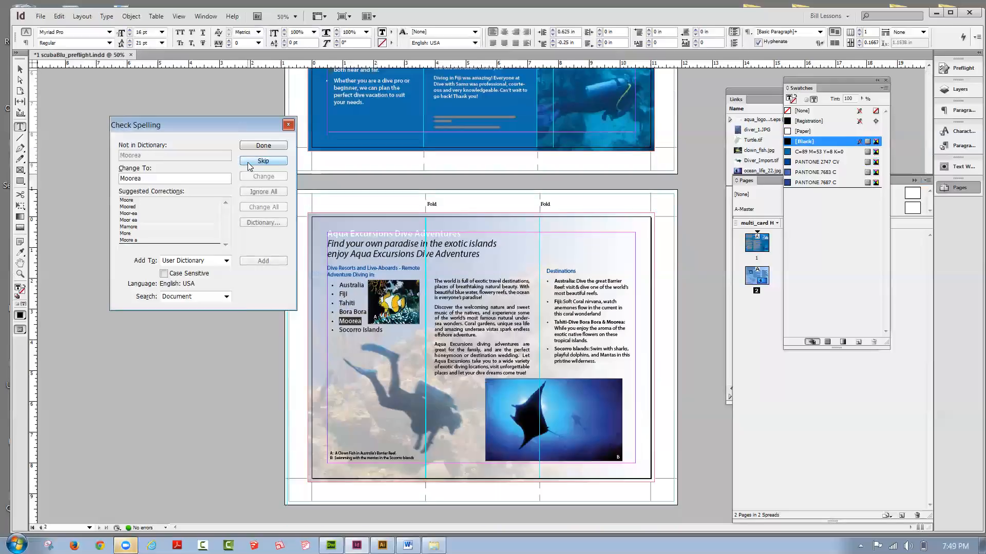
left_click(249, 165)
left_click(249, 164)
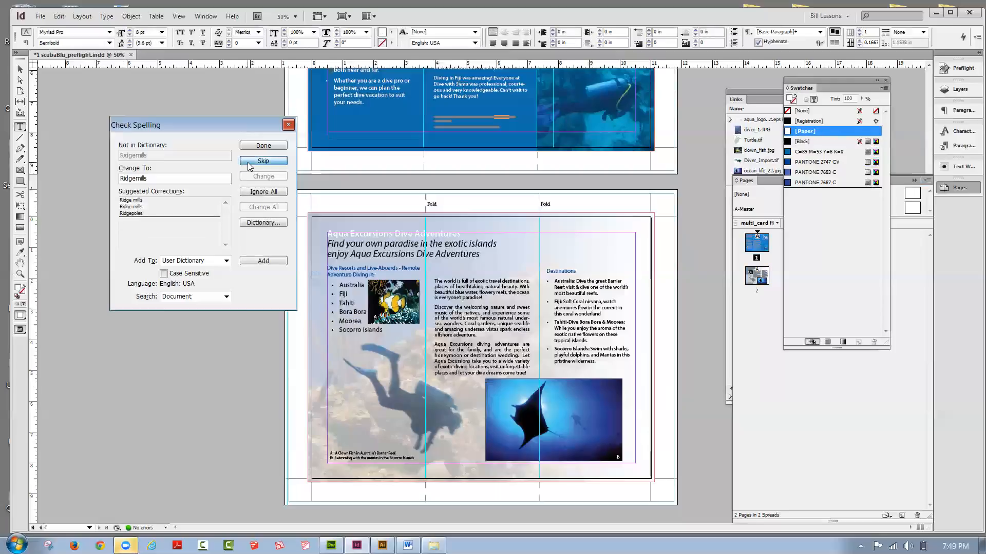
left_click(248, 164)
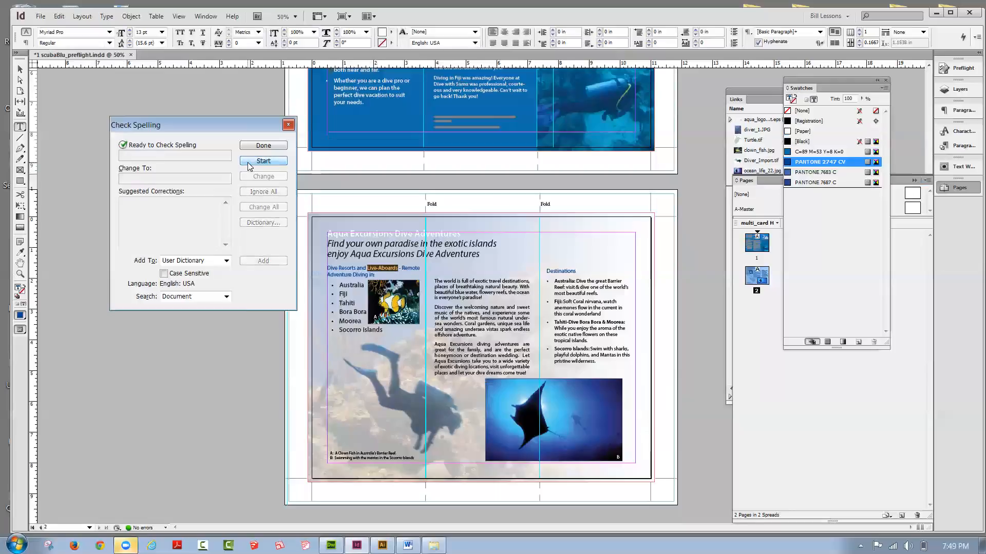
left_click(264, 147)
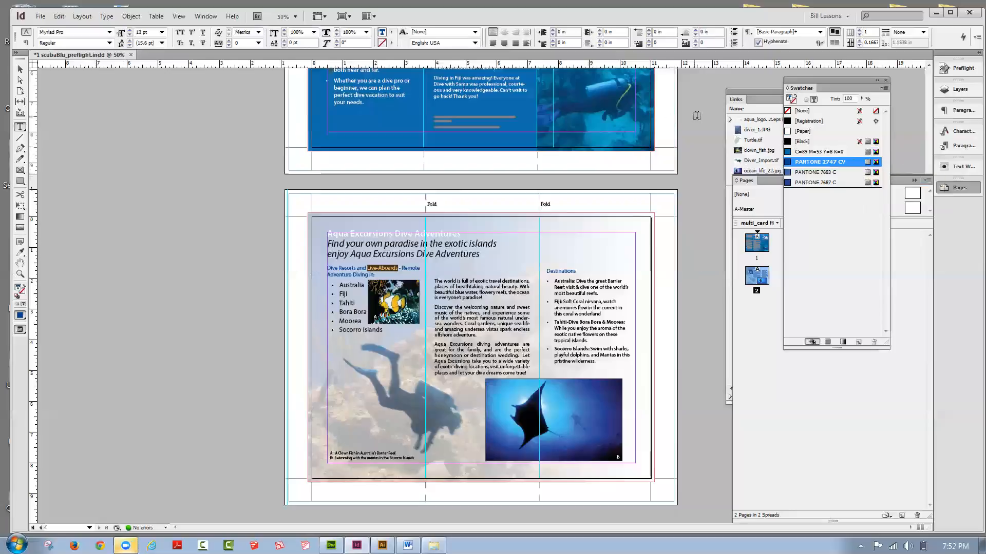
Step: Return to brochure page 1 and check the files in the Tonight 4-13 folder, then minimize it
left_click(928, 137)
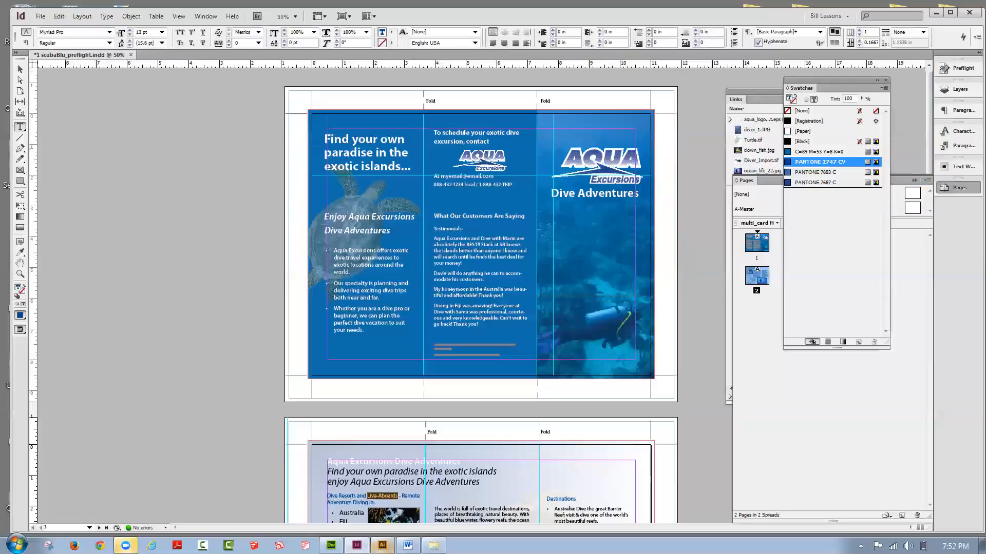
left_click(433, 546)
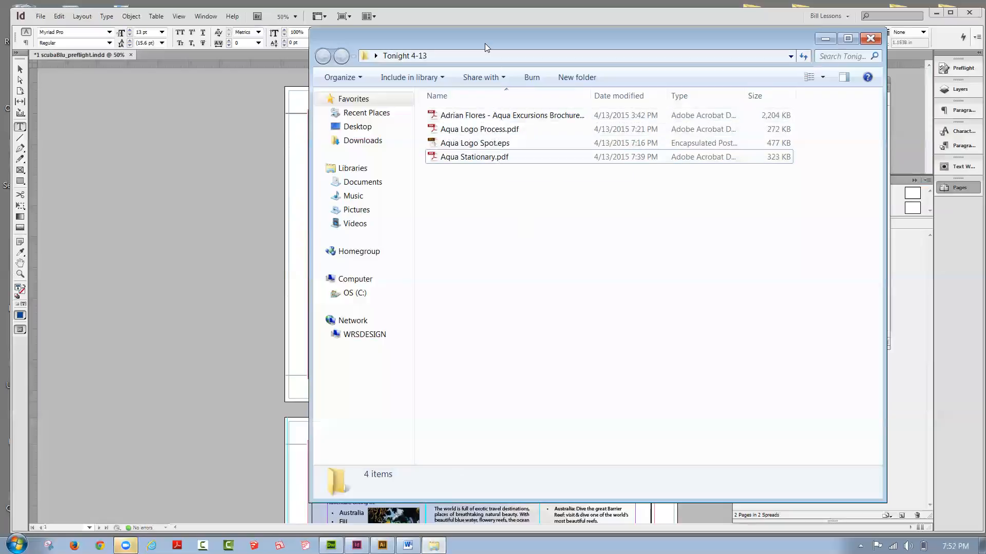
left_click_drag(485, 42, 482, 223)
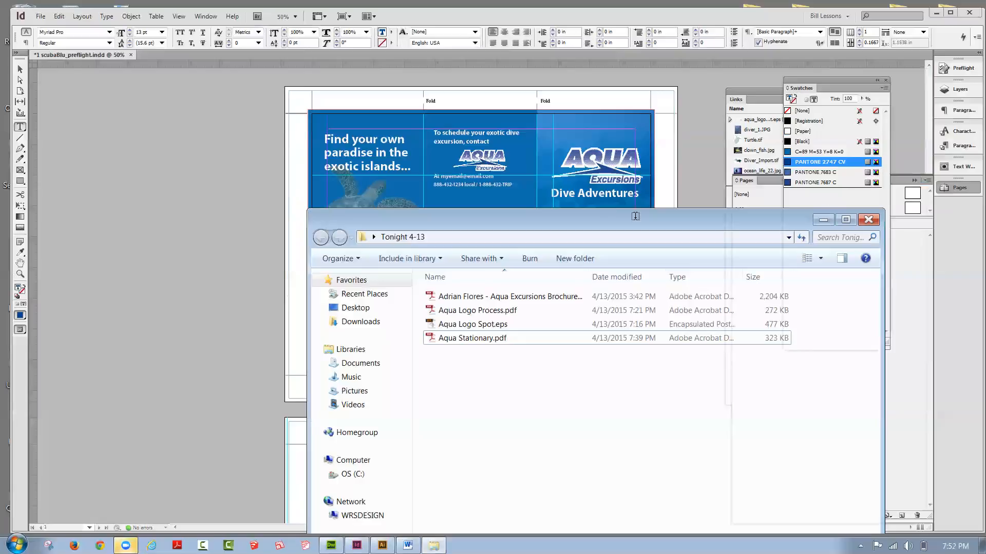
left_click(823, 220)
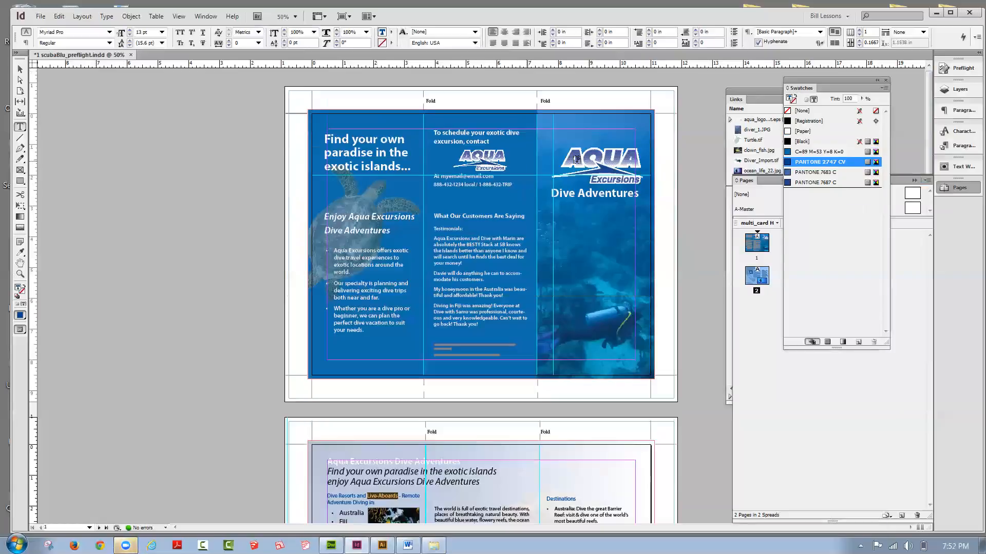
Step: Begin exporting the brochure as an Adobe PDF (Print) file named Aqua_final_tri.pdf in the For week 4 folder
left_click(42, 17)
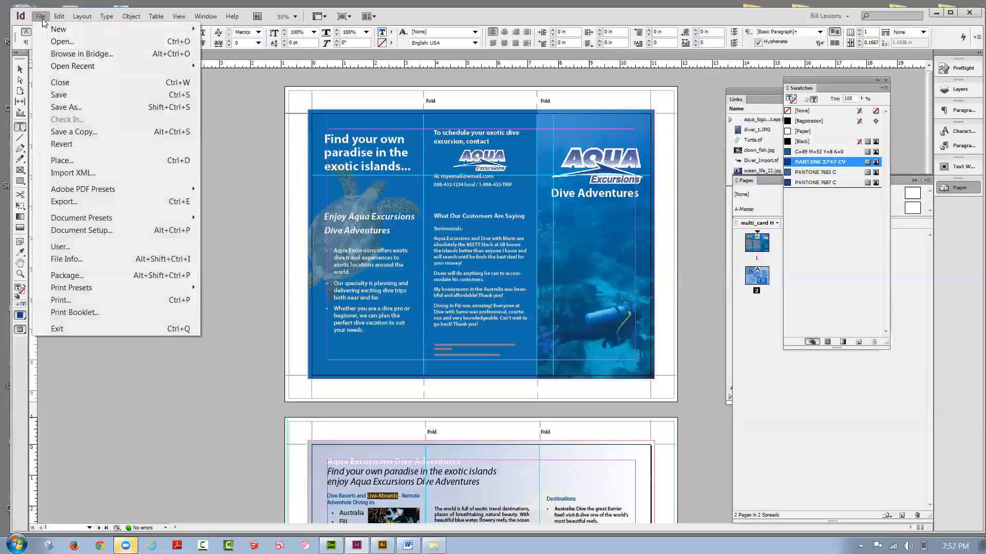
left_click(55, 203)
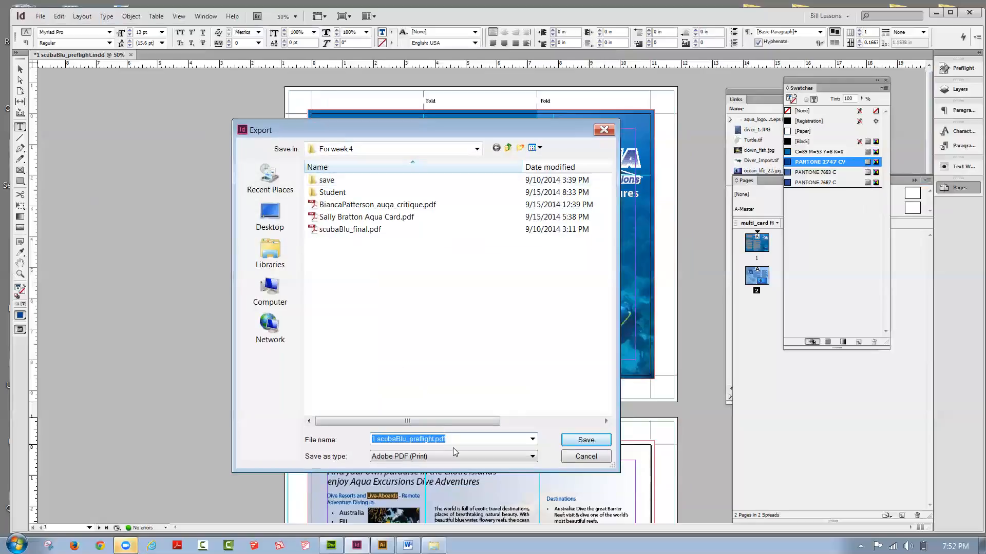
left_click(433, 439)
left_click_drag(433, 438, 354, 437)
type("Aqua")
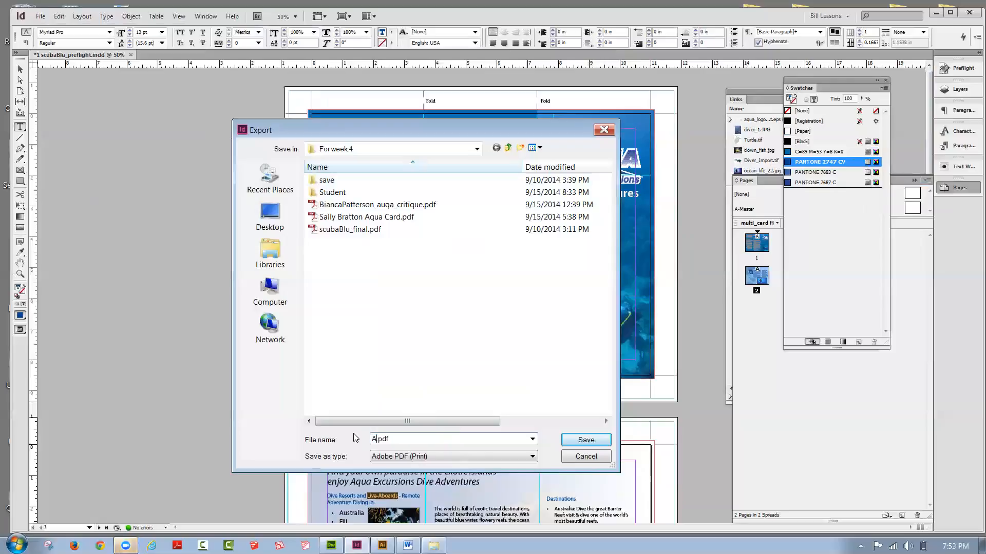
type("_final_tri")
left_click(574, 441)
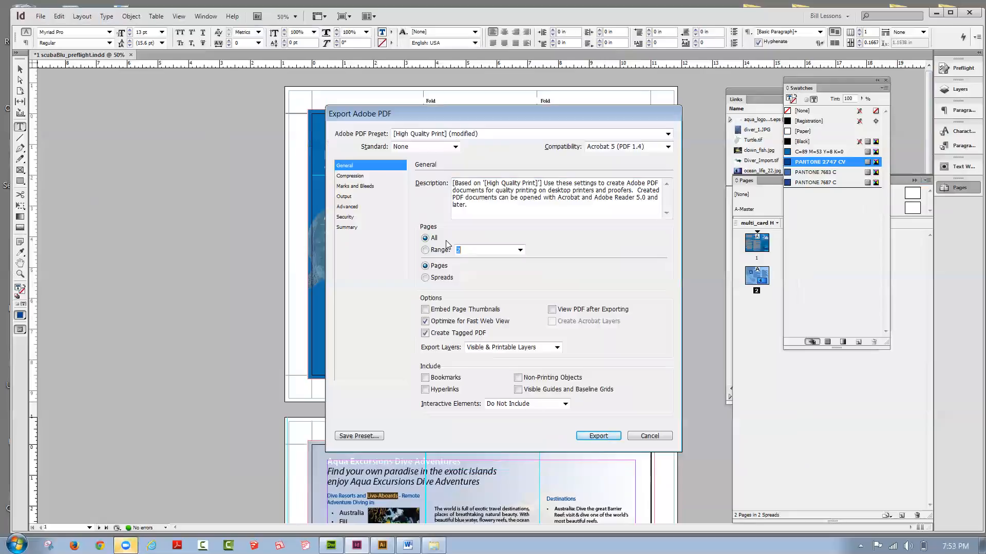
Step: Exclude crop marks from the PDF's printer's marks and export all brochure pages
left_click(371, 187)
left_click(432, 207)
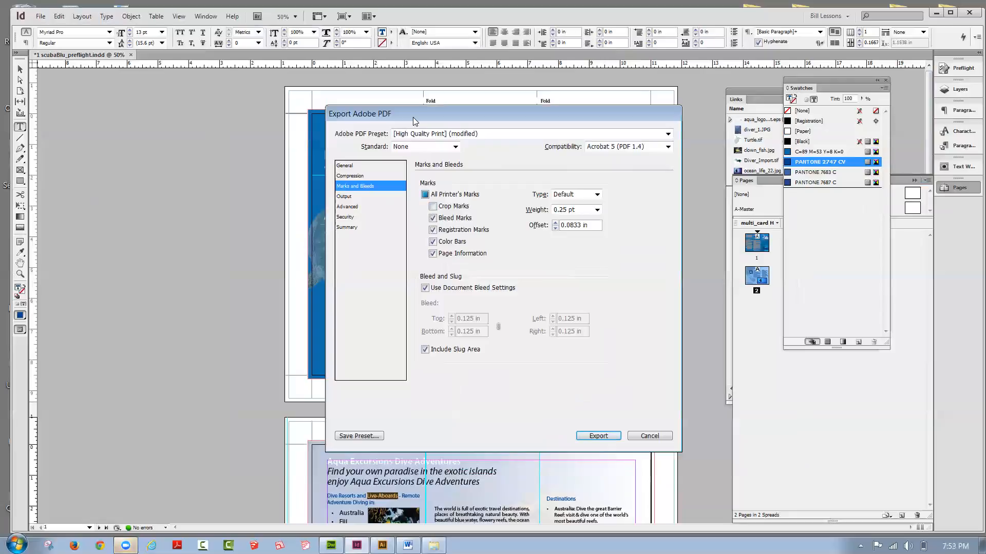
left_click_drag(413, 117, 413, 199)
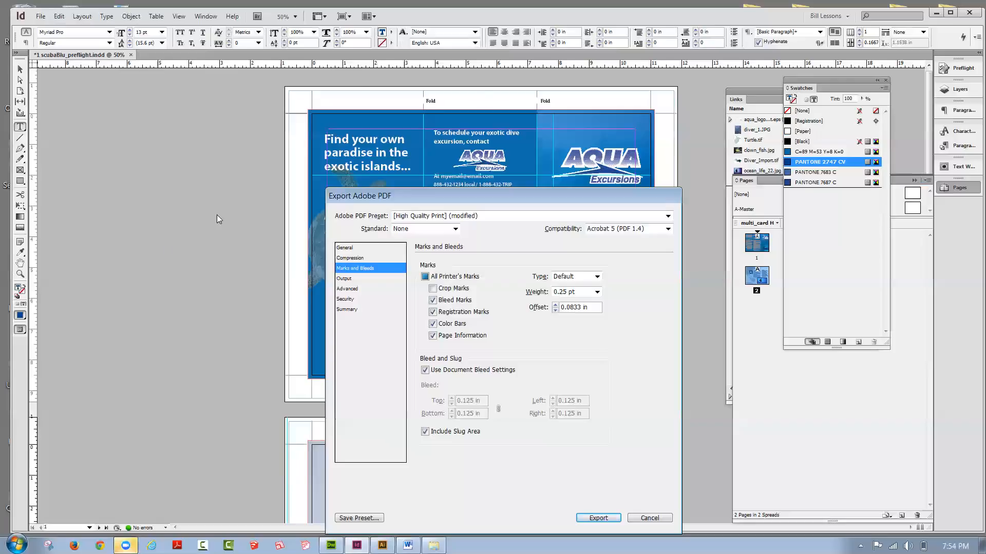
left_click(432, 312)
left_click(353, 248)
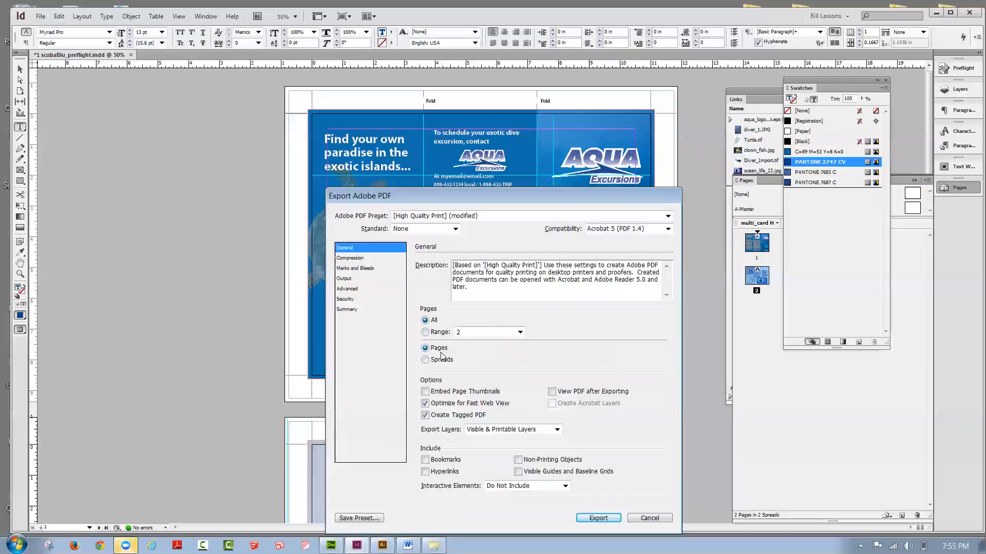
left_click(358, 268)
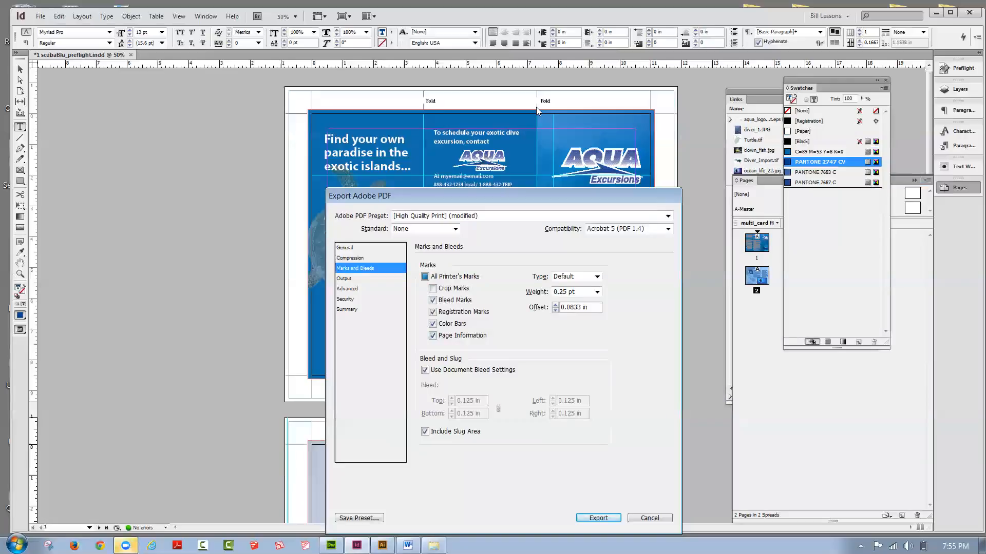
left_click(597, 518)
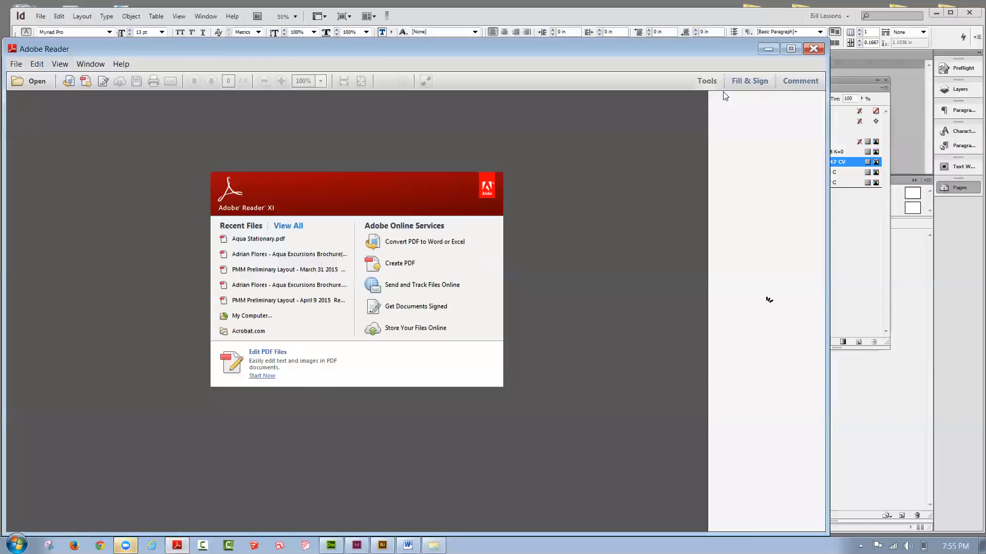
Step: Look for the exported brochure PDF in the Tonight 4-13 folder and return to the InDesign document
left_click(434, 545)
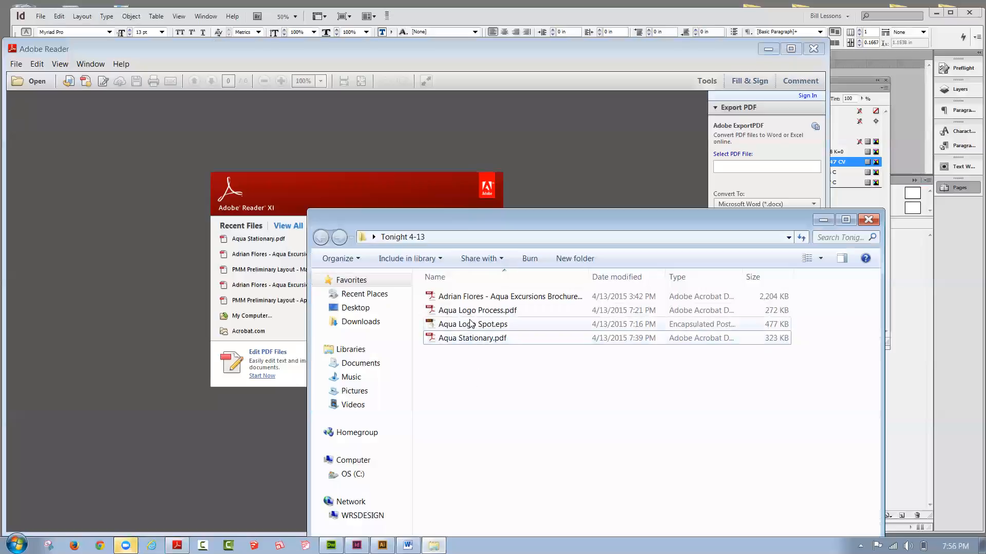
left_click(754, 20)
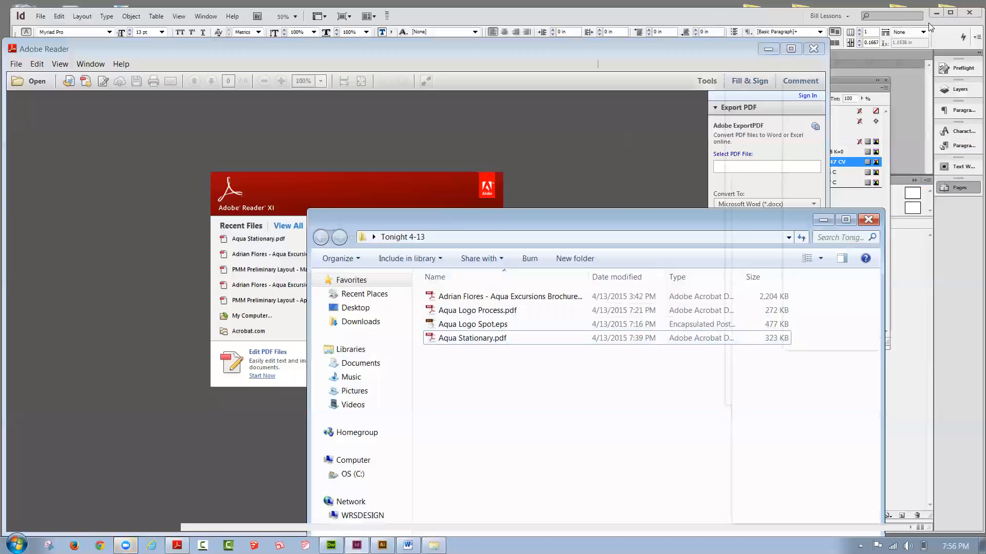
left_click(530, 19)
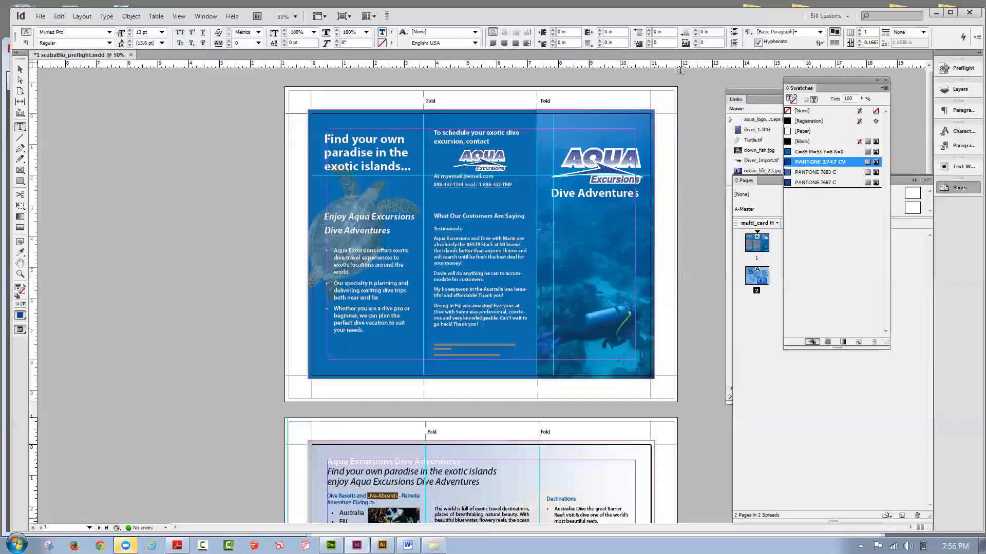
left_click(434, 545)
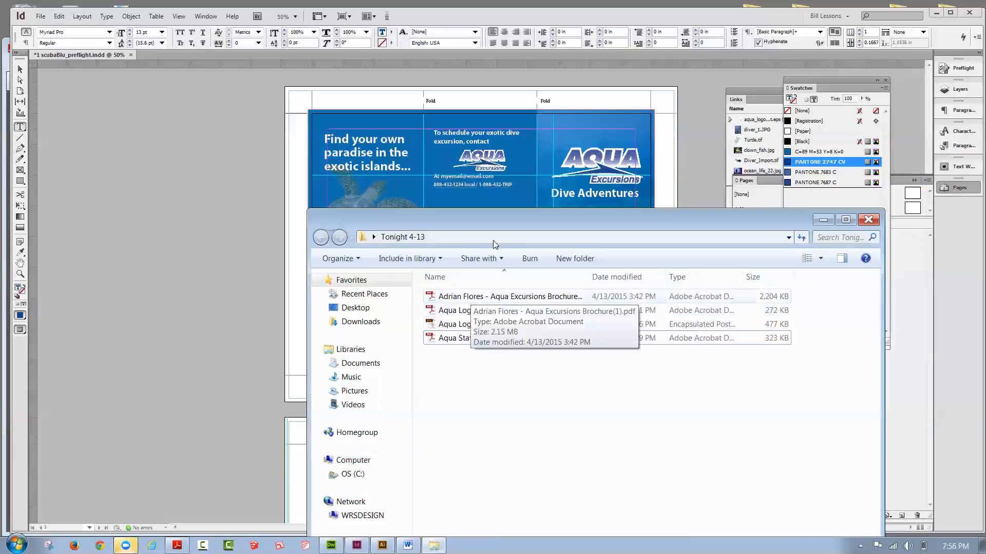
left_click(727, 22)
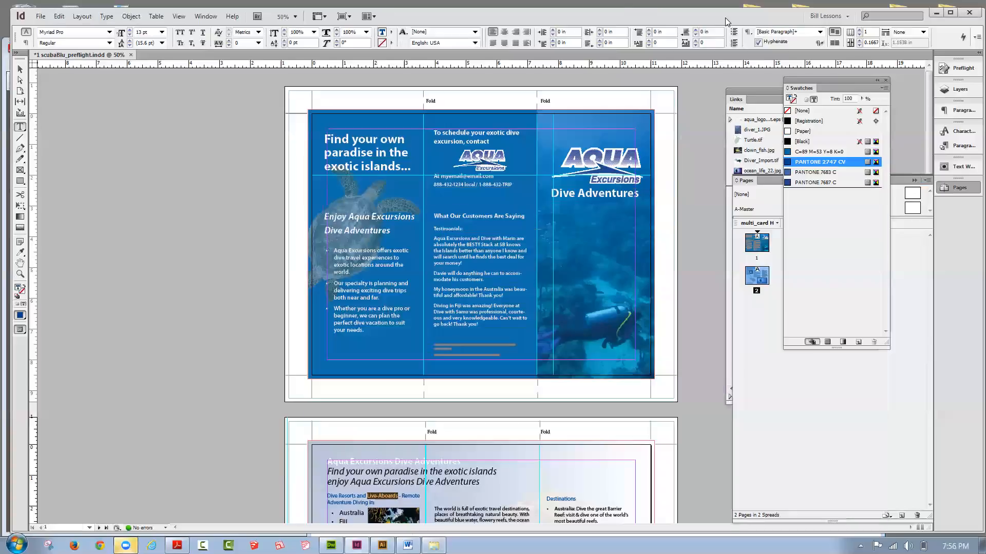
Step: Export the brochure again as Aqua_final_tri.pdf into the desktop's Tonight 4-13 folder with the same marks and bleed settings
left_click(40, 16)
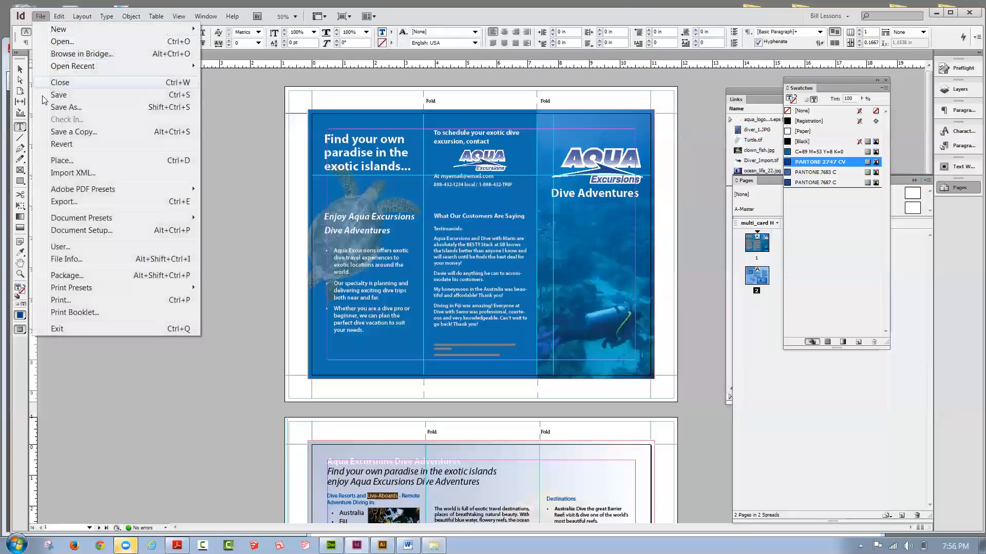
left_click(63, 202)
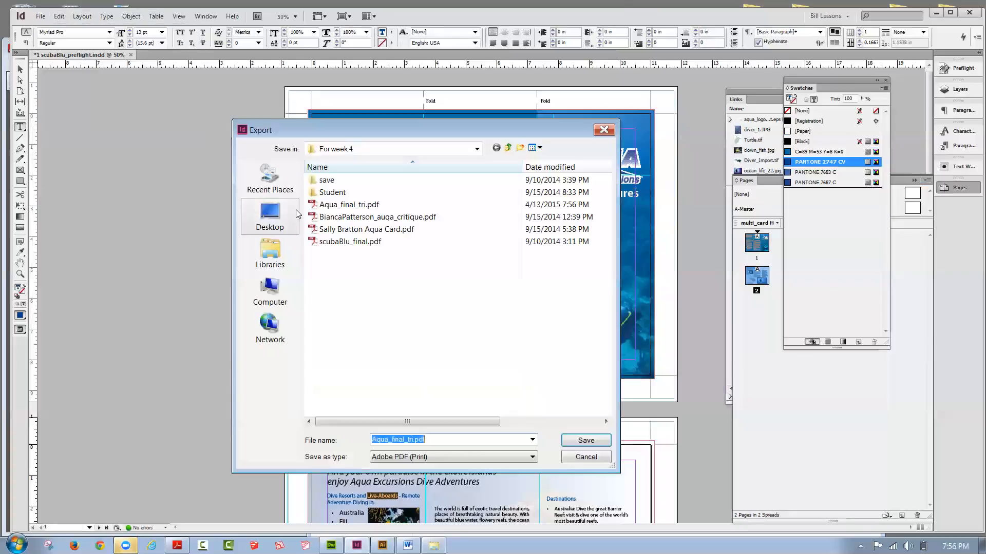
left_click(281, 216)
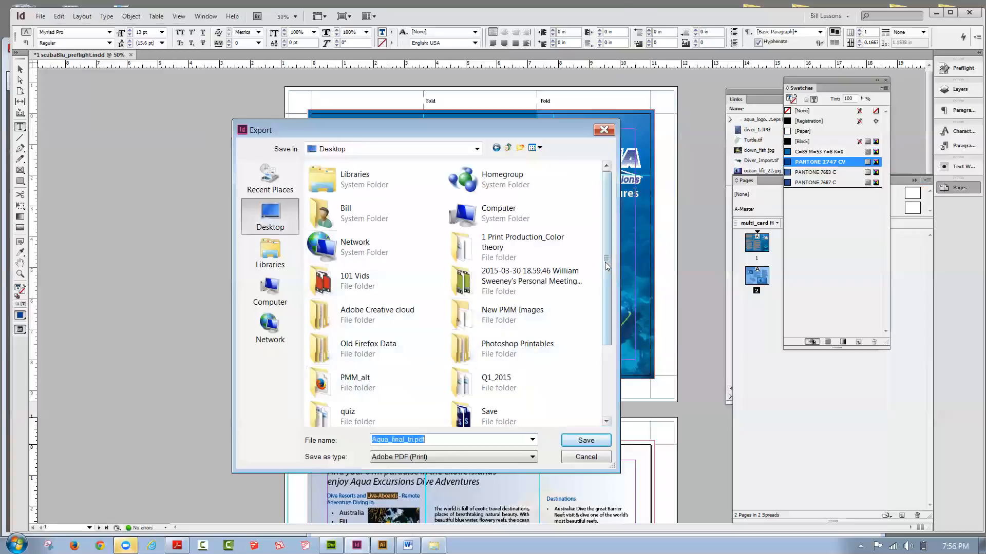
left_click_drag(606, 254, 600, 323)
double_click(343, 380)
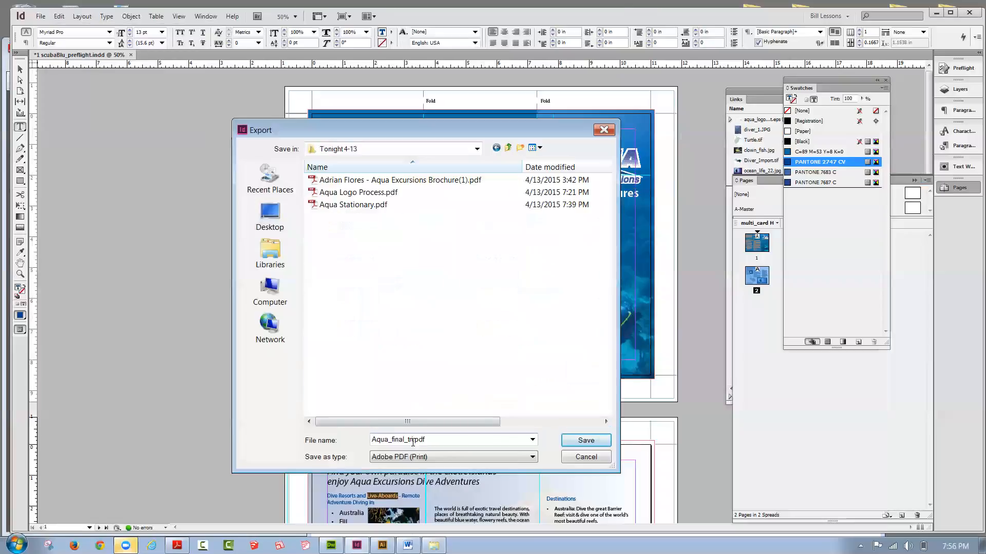
left_click(573, 445)
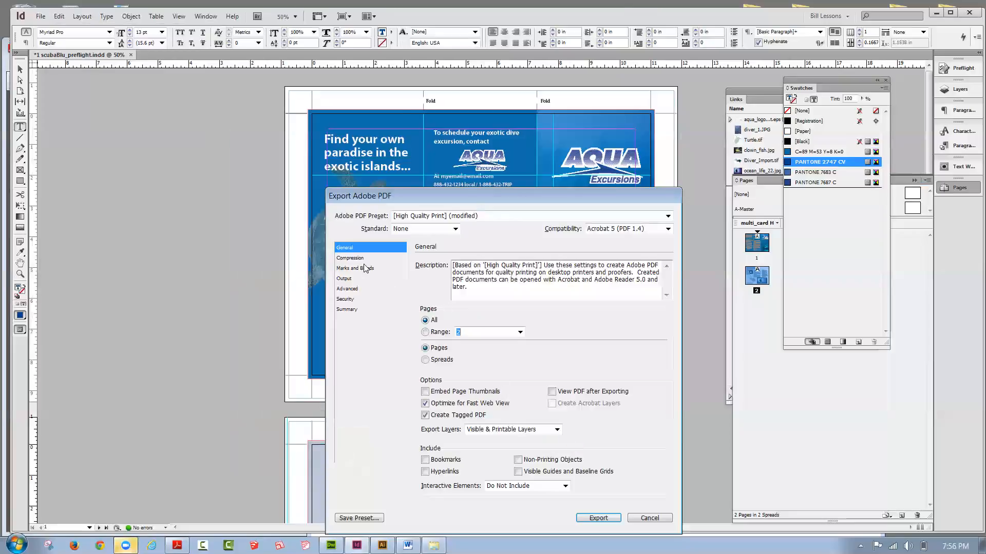
left_click(365, 268)
left_click(606, 516)
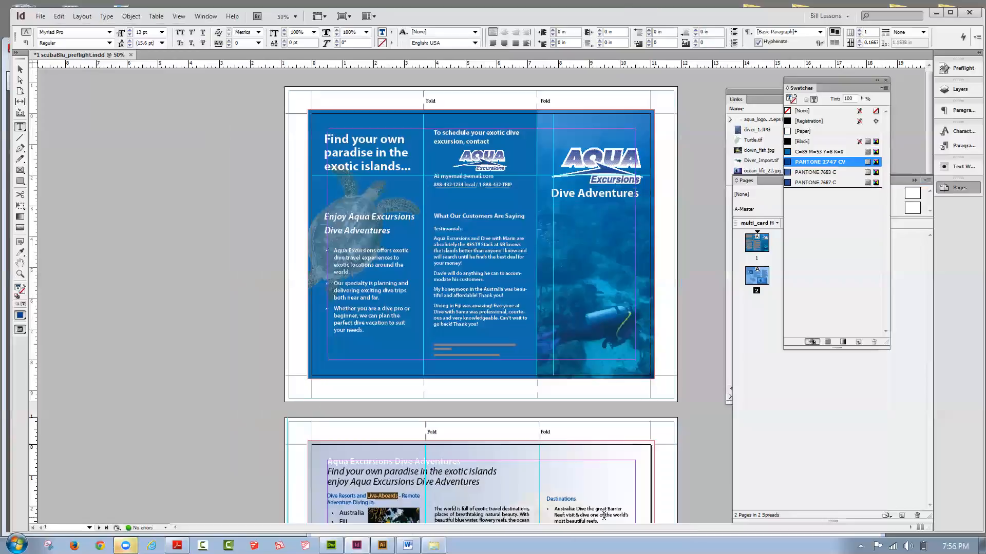
Step: Open Aqua_final_tri.pdf from the Tonight 4-13 folder in Adobe Reader
mouse_move(434, 546)
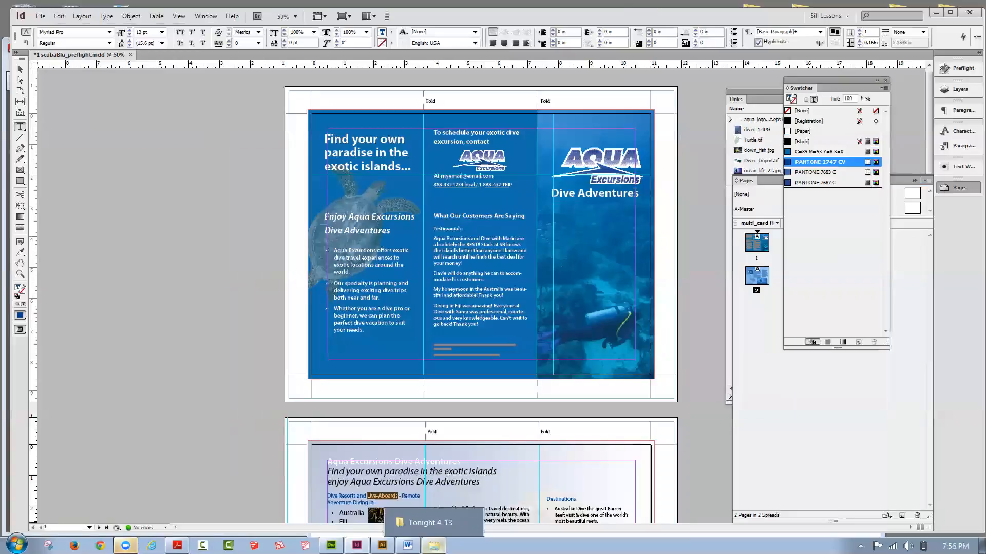
left_click(430, 522)
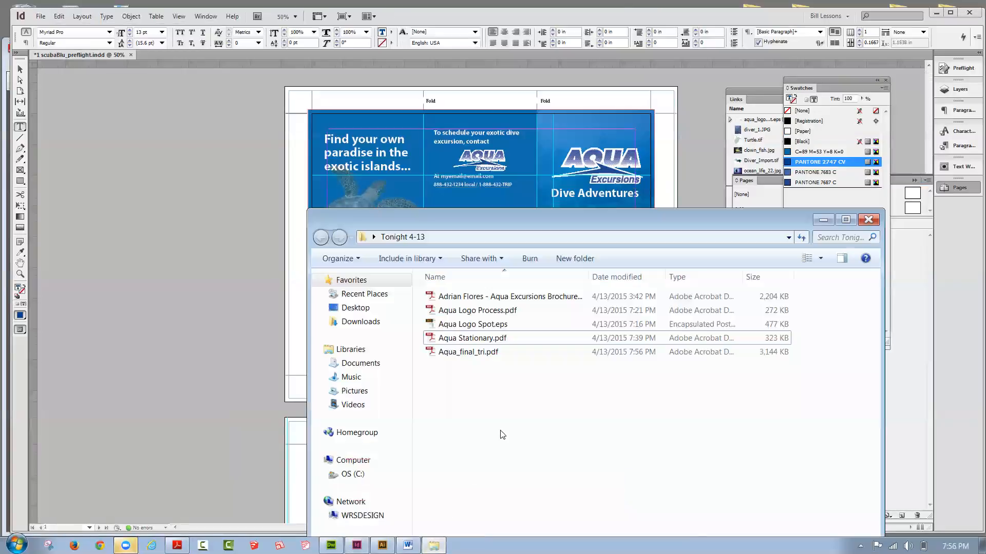
left_click_drag(452, 220, 555, 138)
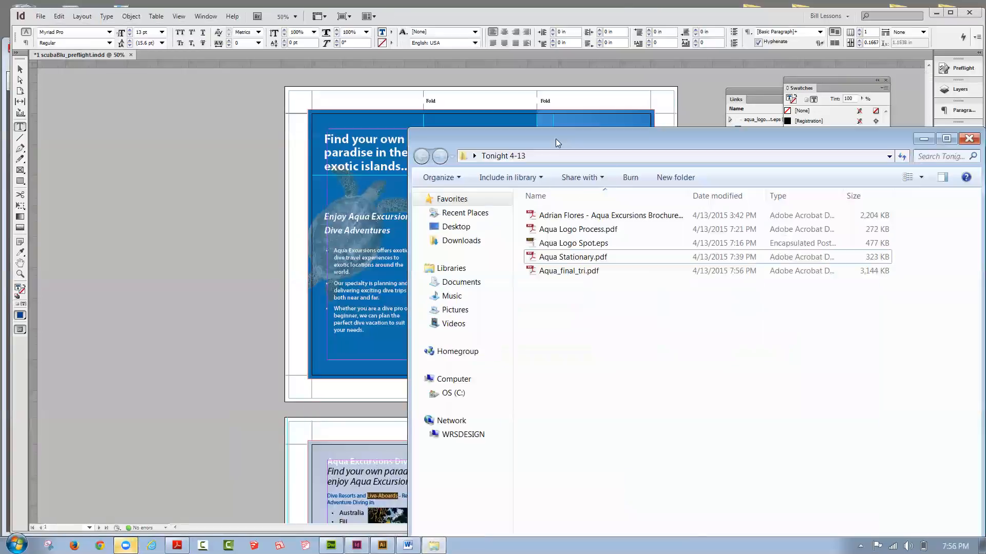
double_click(591, 277)
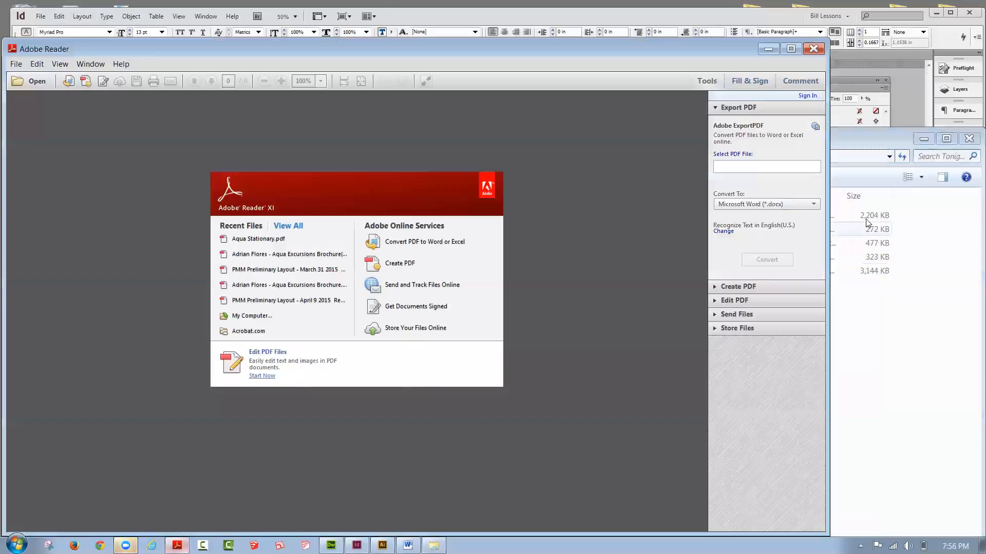
left_click(953, 233)
left_click_drag(568, 277, 173, 262)
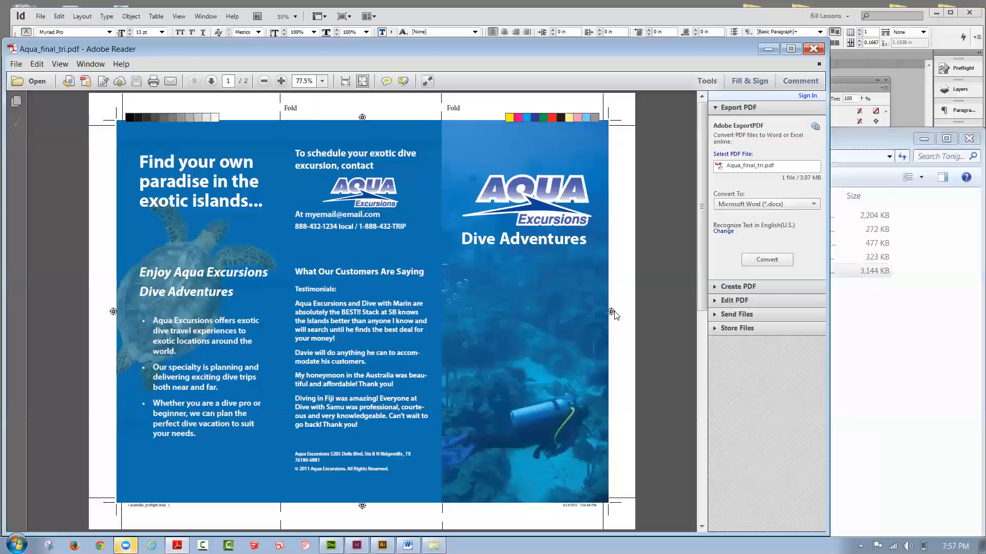
Step: Review page 2 of the exported brochure through the page thumbnails, close the PDF and return to InDesign
left_click(16, 101)
left_click(80, 226)
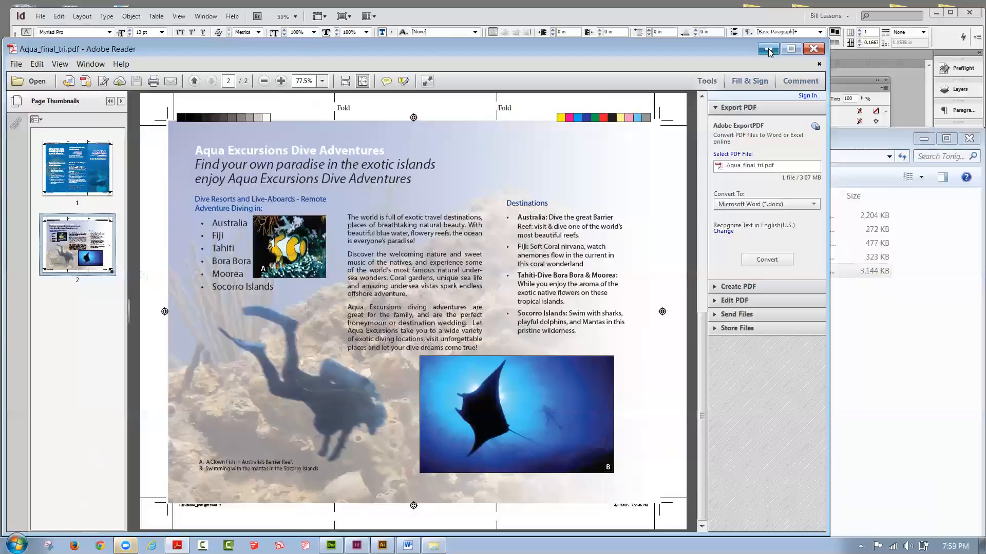
left_click(815, 50)
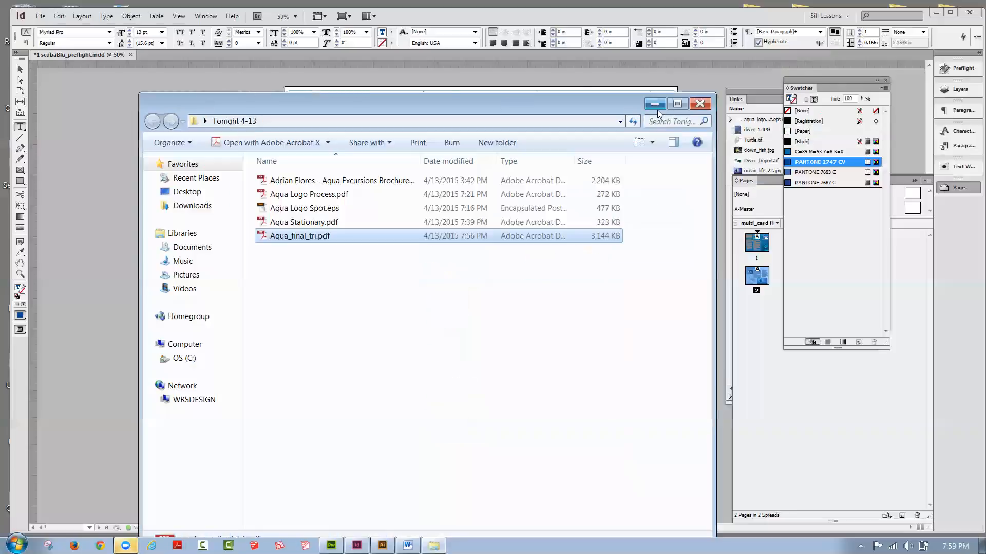
left_click(657, 108)
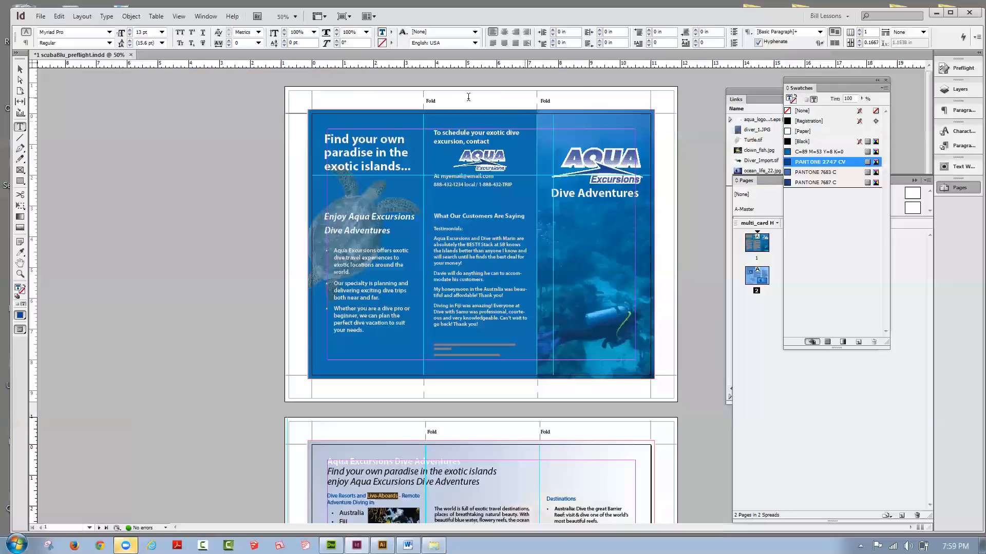
Step: Open the Package check for the brochure and review its fonts, links and images, colors and inks, print settings, external plug-ins and summary
left_click(39, 17)
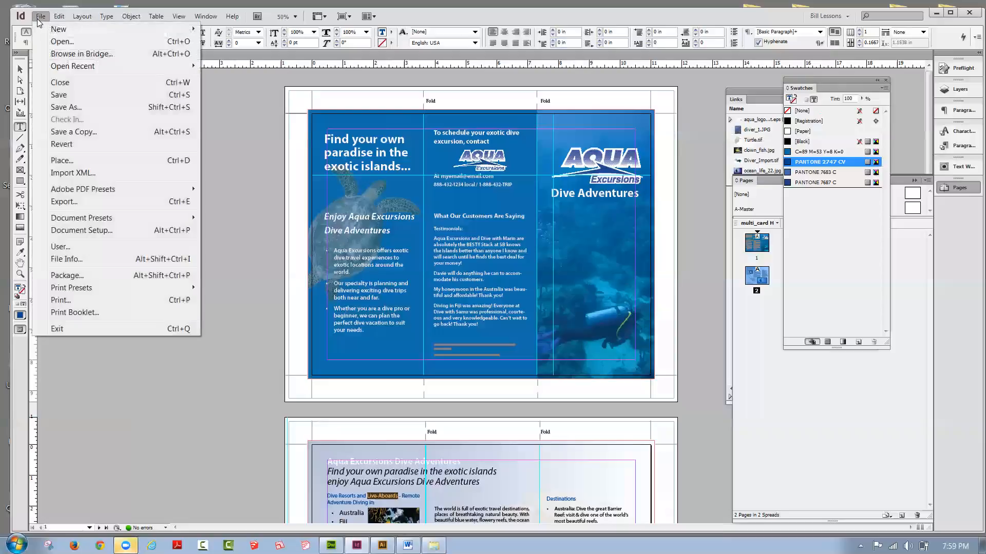
left_click(82, 277)
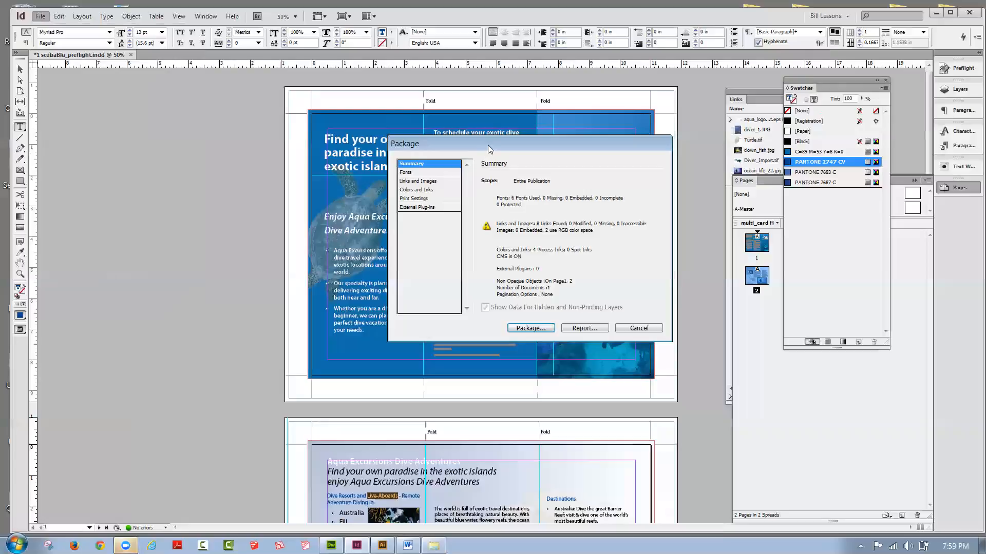
left_click_drag(487, 144, 208, 122)
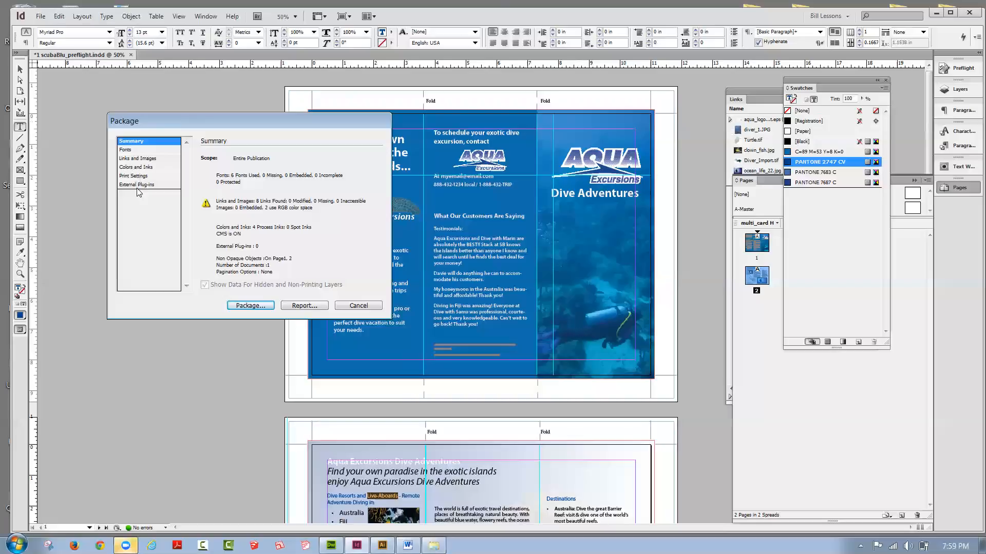
left_click(129, 151)
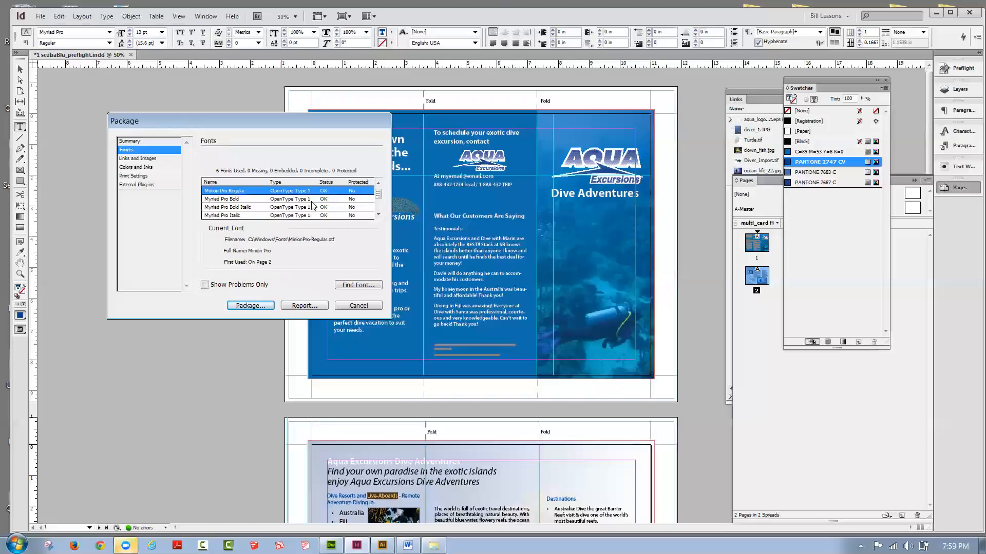
left_click(139, 159)
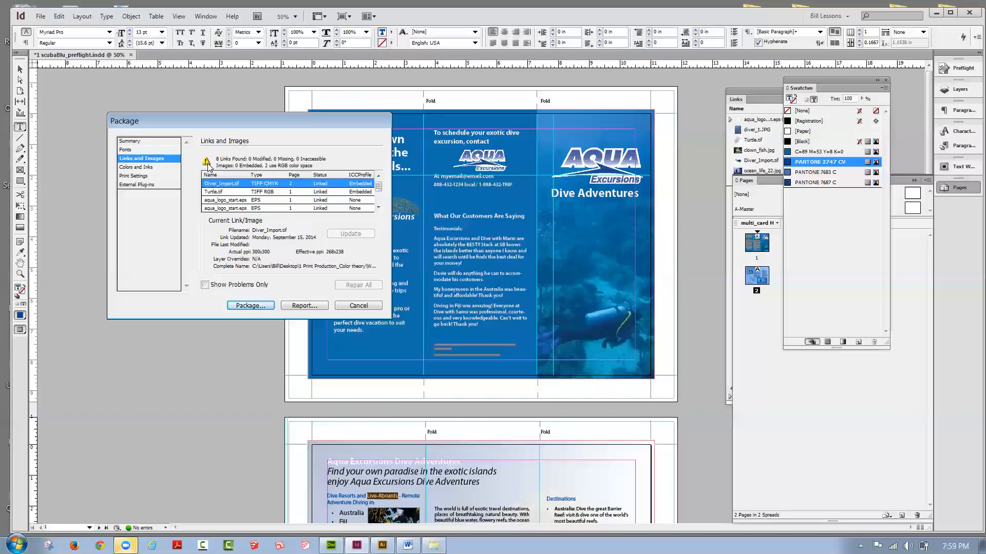
left_click(146, 168)
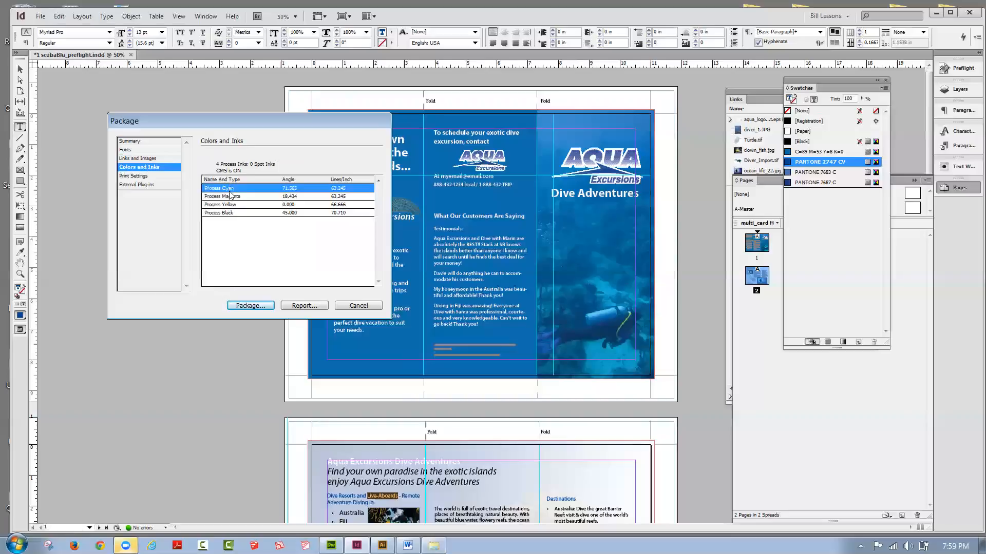
left_click(144, 177)
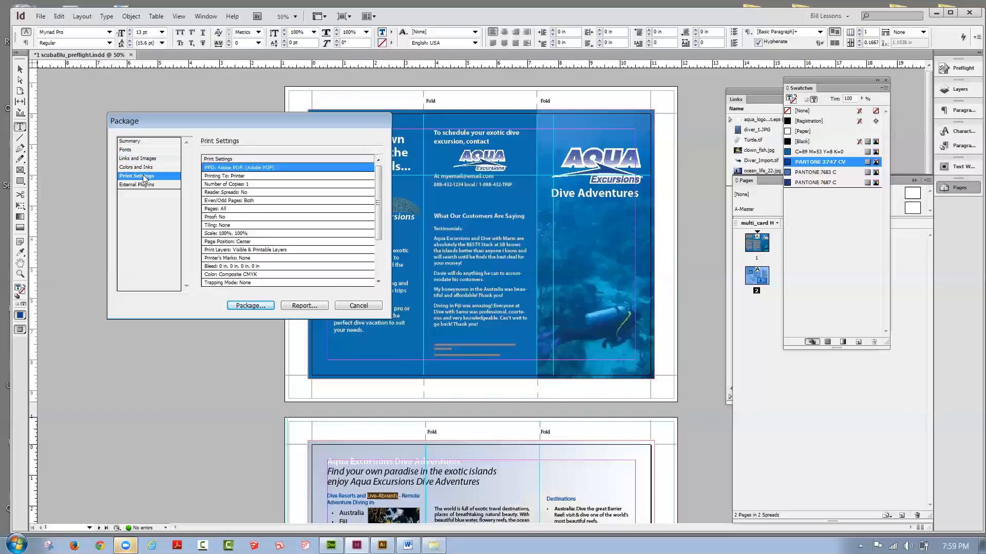
left_click(148, 186)
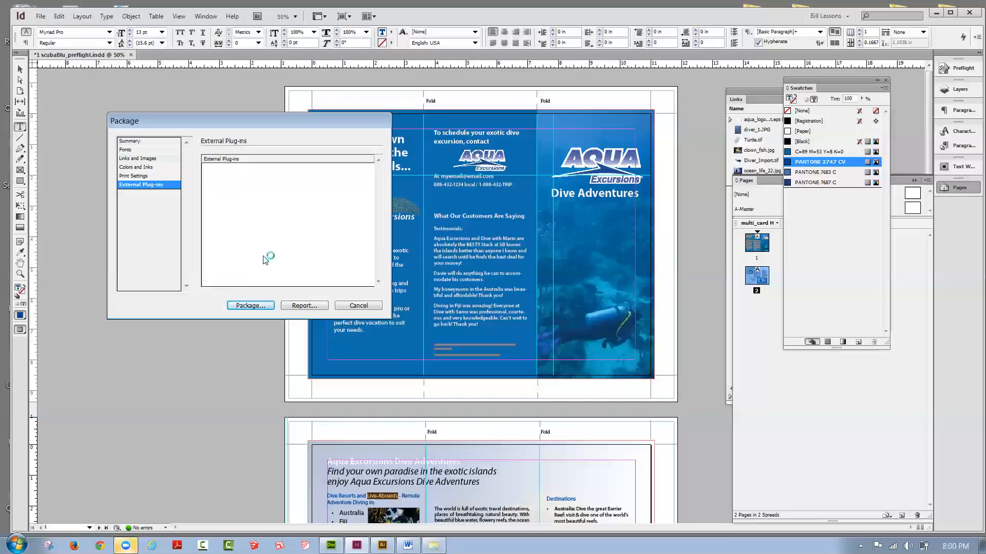
left_click(133, 159)
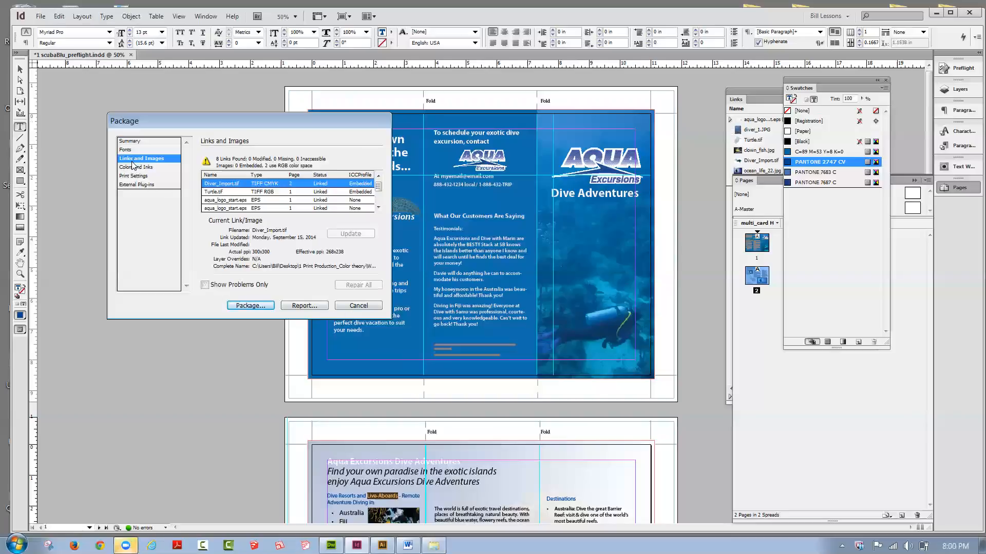
left_click(130, 141)
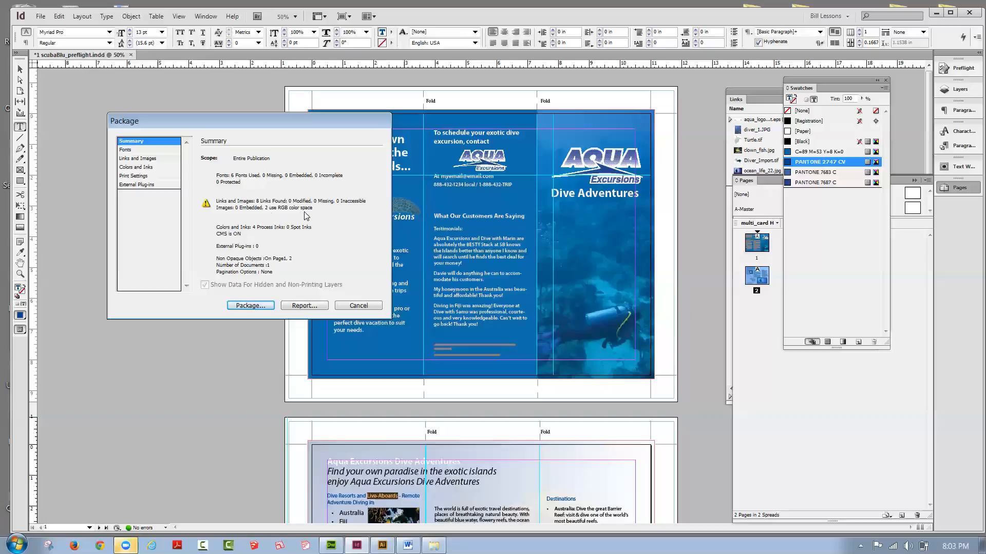
Step: Proceed with packaging, saving the publication first and accepting the existing printing instructions
left_click(251, 305)
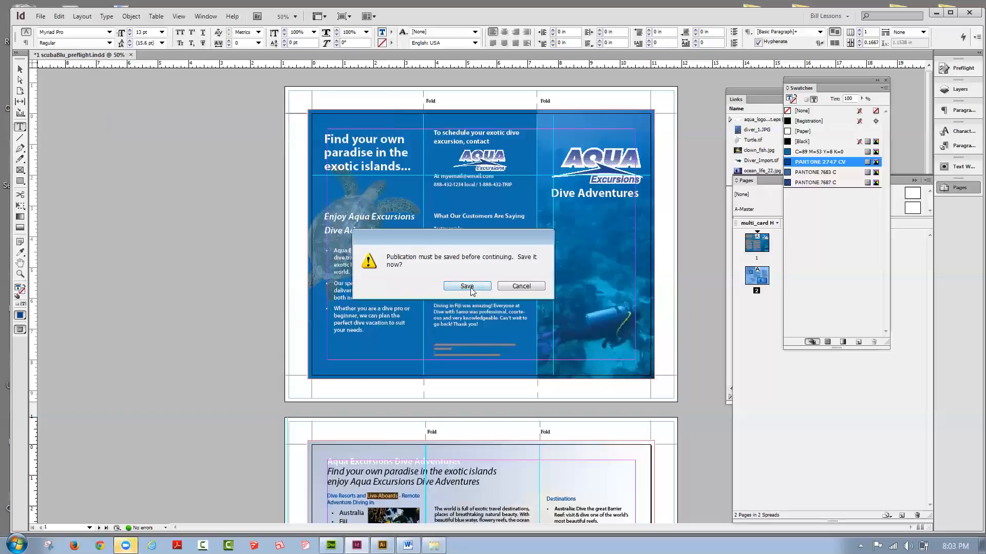
left_click(467, 286)
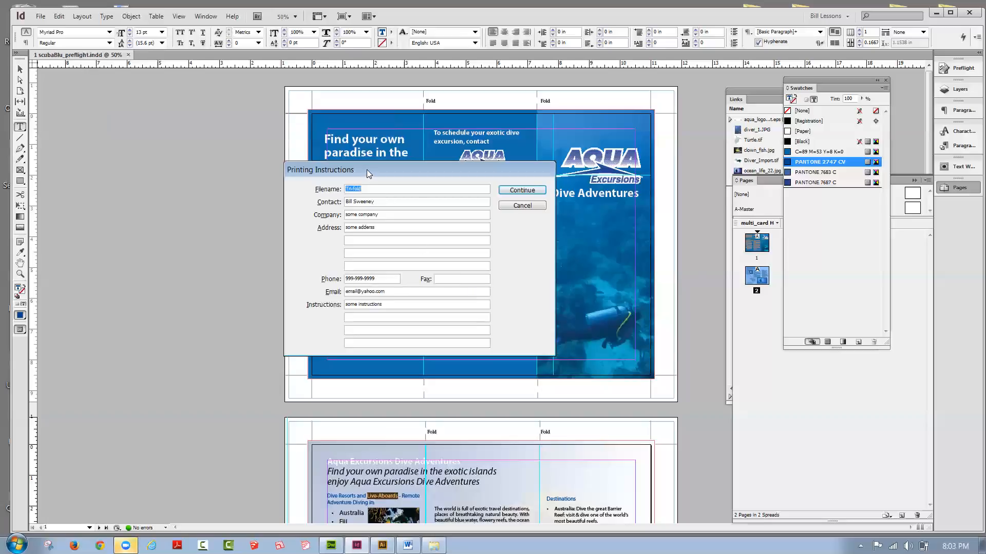
left_click_drag(367, 169, 282, 183)
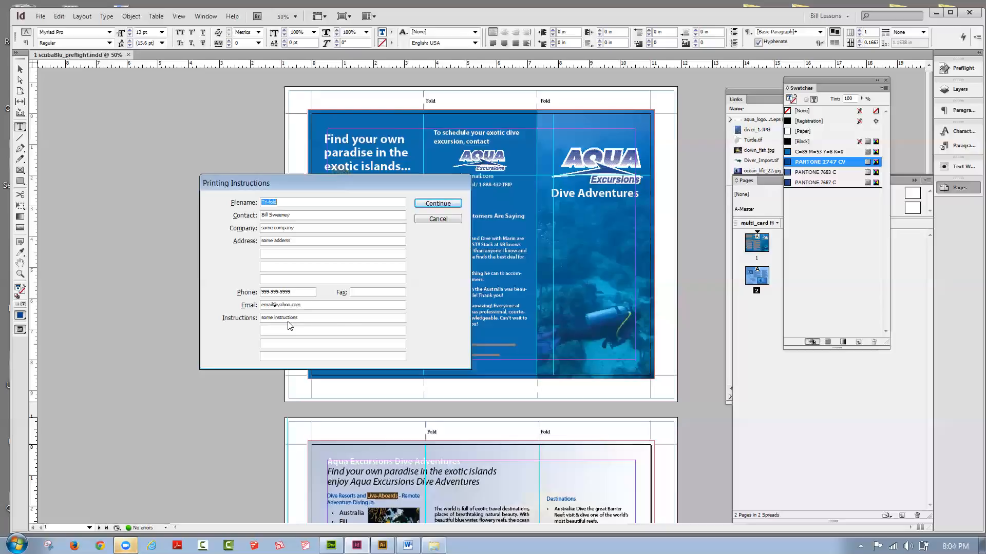
left_click(451, 204)
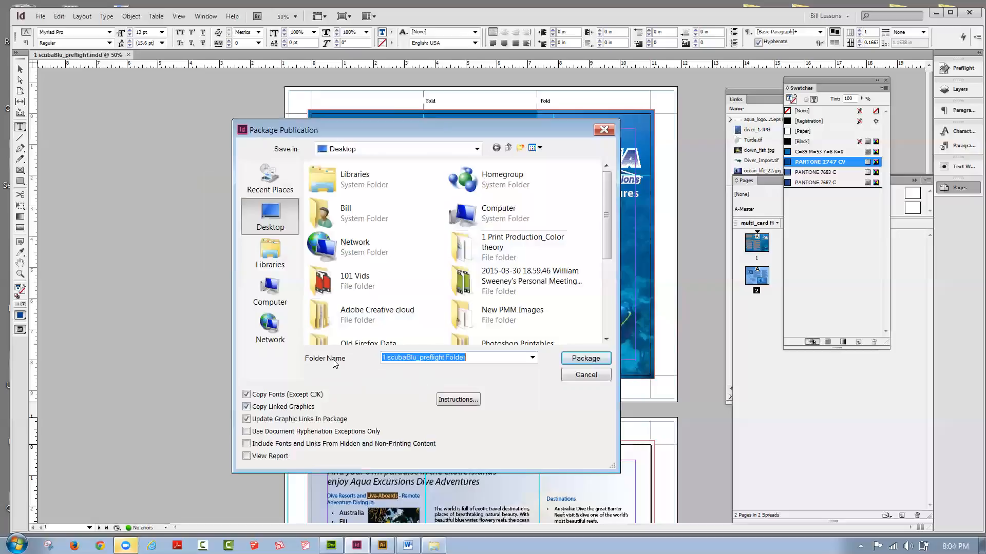
Step: Name the package folder Aqua Excursions Tri-fold
left_click_drag(466, 358, 382, 358)
type("Aqua")
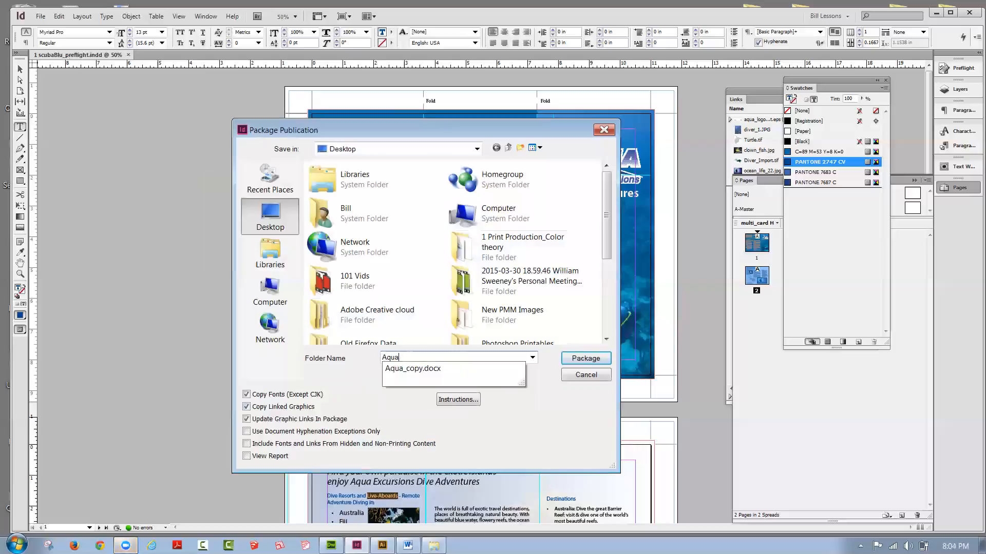
type(" Ex")
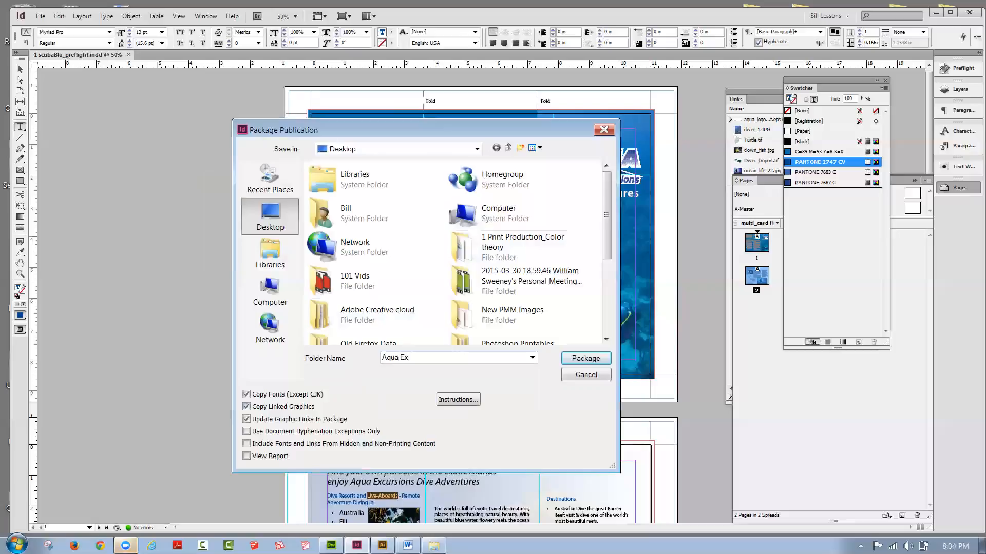
type("cursions Tri-fold")
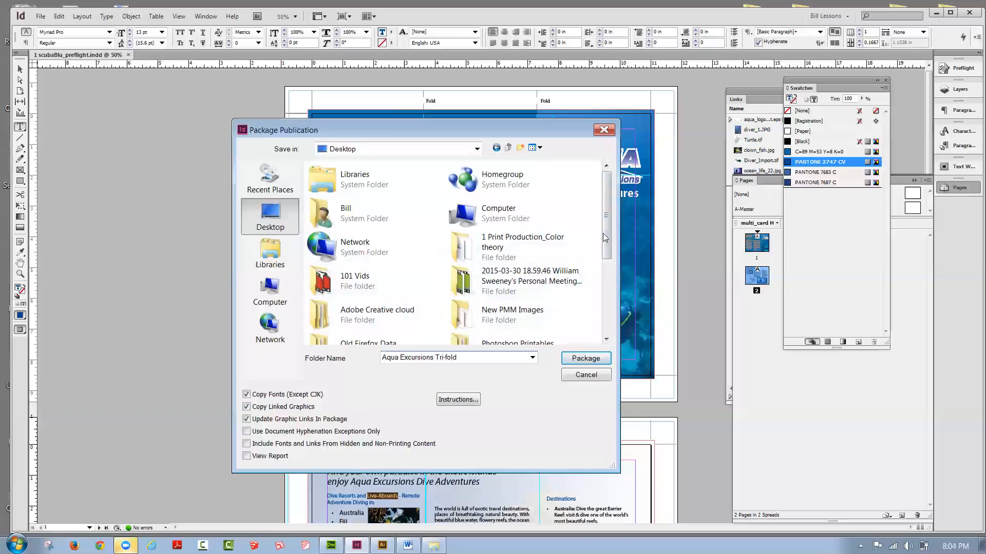
Step: Package the brochure with fonts and linked graphics into the desktop's Tonight 4-13 folder, accept the font licensing notice and close the document
scroll(607, 233, "down", 2)
left_click_drag(608, 233, 636, 328)
double_click(319, 325)
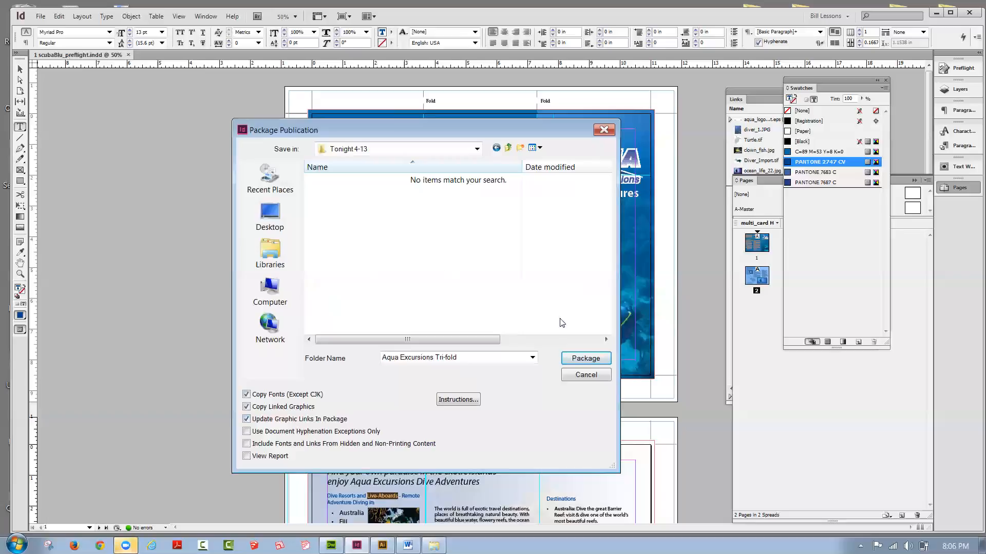
left_click(574, 360)
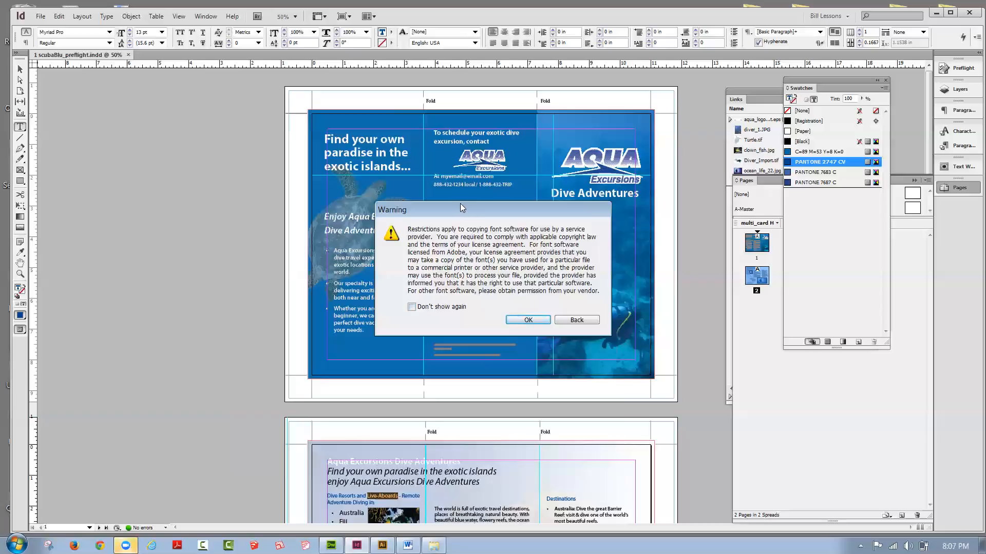
left_click_drag(456, 208, 450, 198)
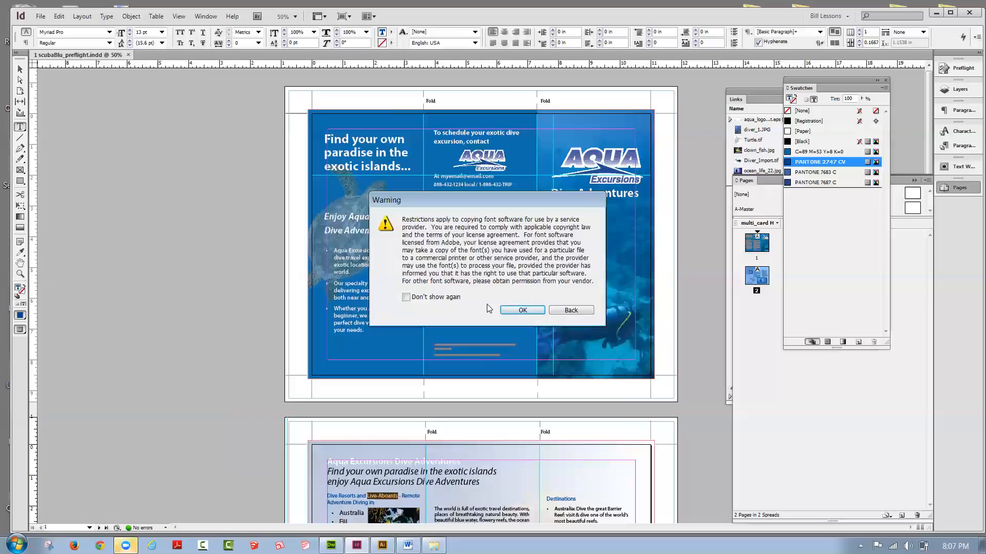
left_click(521, 310)
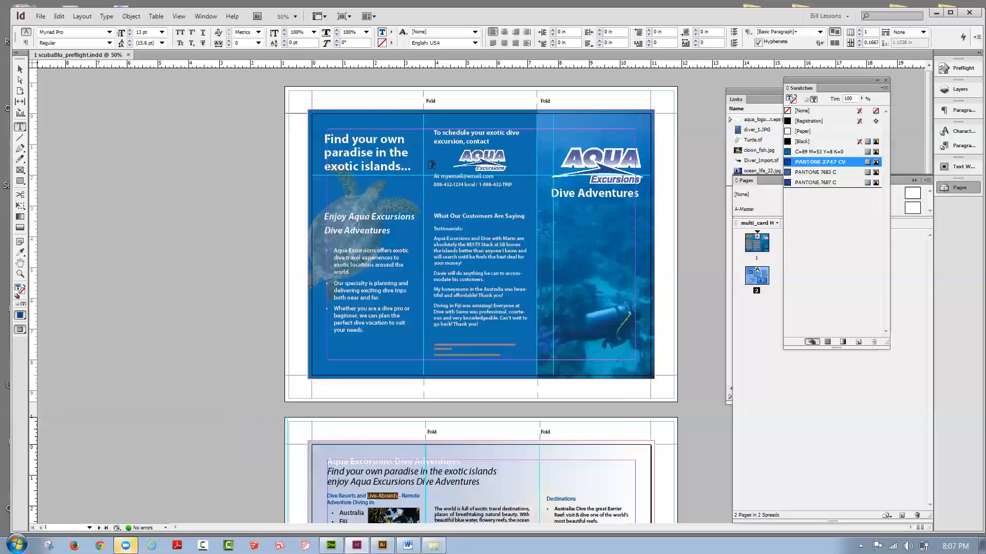
left_click(128, 55)
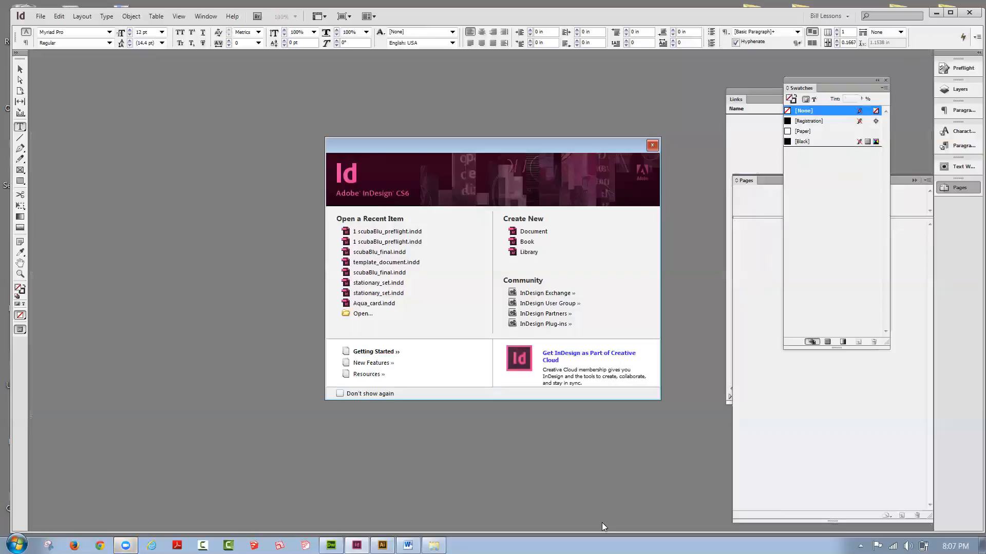
Step: Switch to the Tonight 4-13 folder in Windows Explorer and inspect the Document fonts and Links folders inside Aqua Excursions Tri-fold
left_click(434, 545)
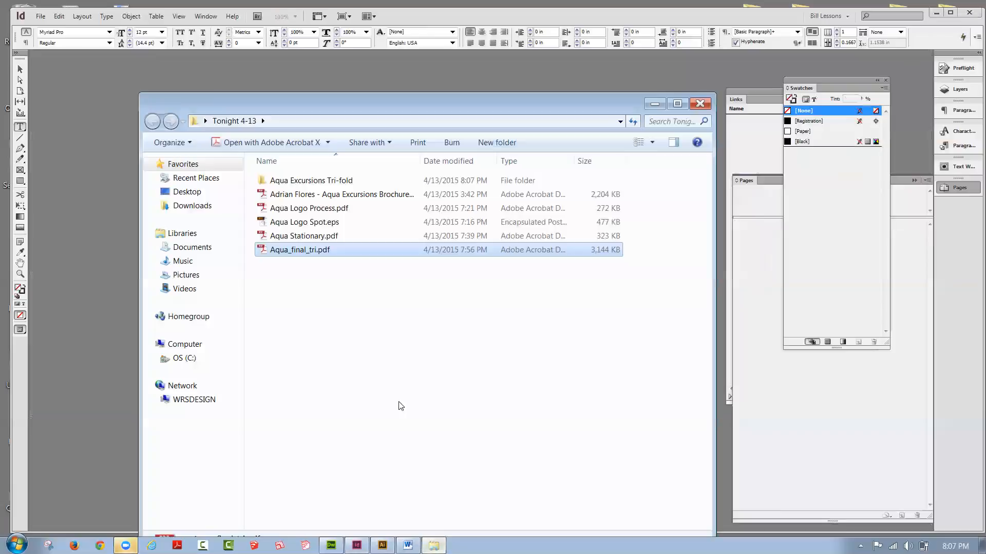
left_click(309, 306)
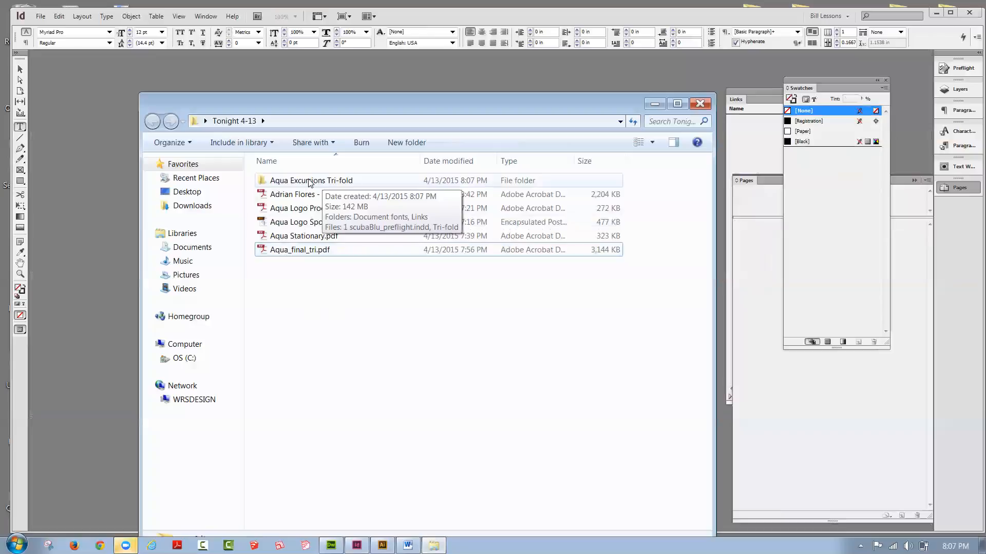
double_click(260, 180)
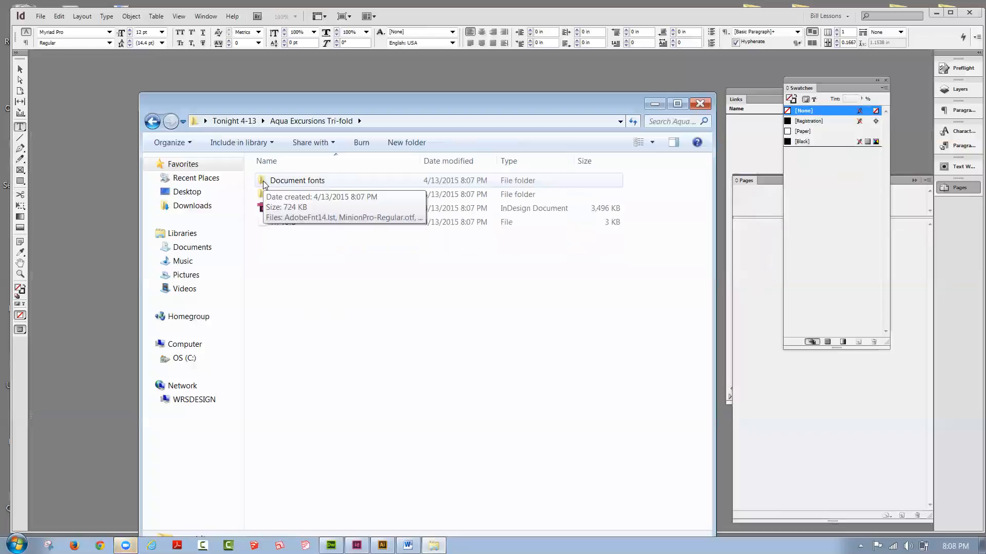
double_click(263, 182)
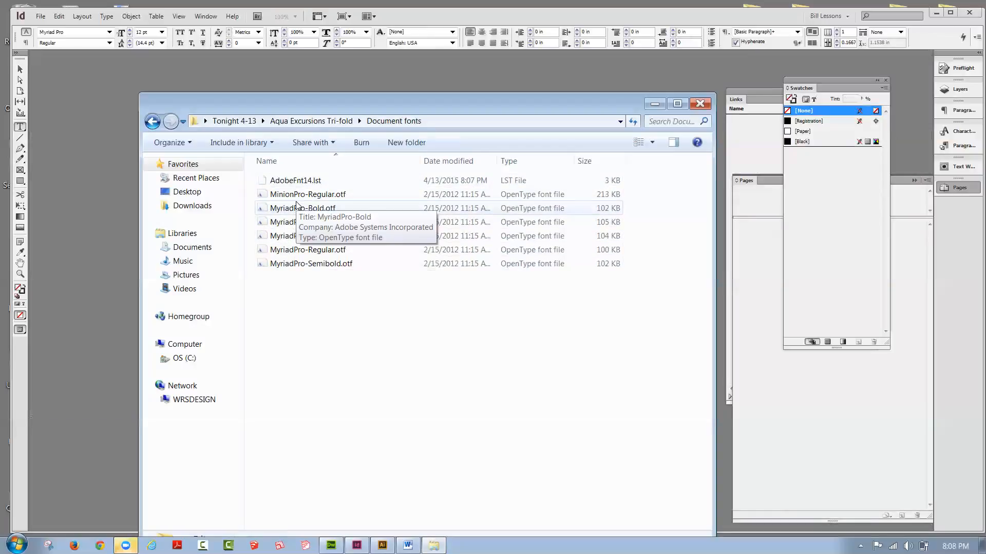
left_click(304, 122)
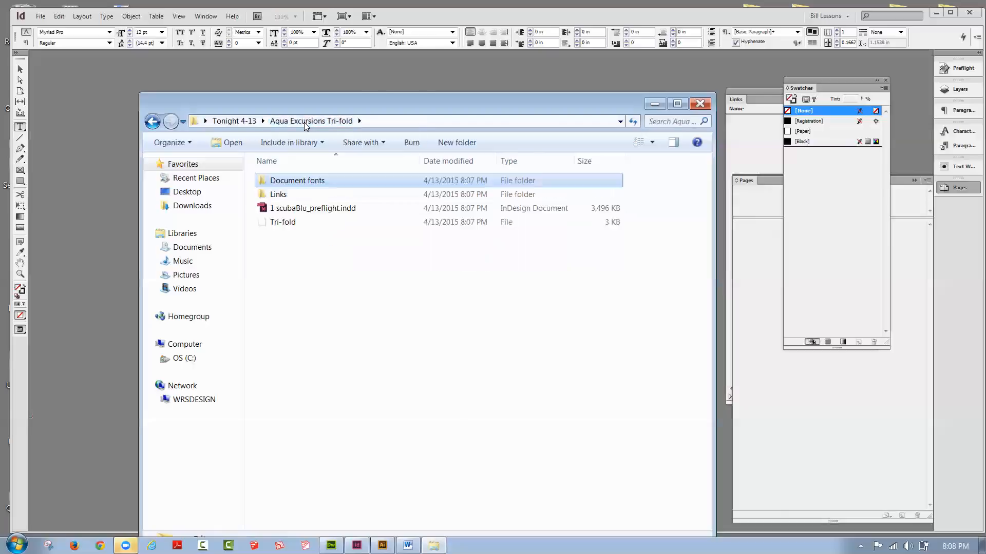
double_click(279, 197)
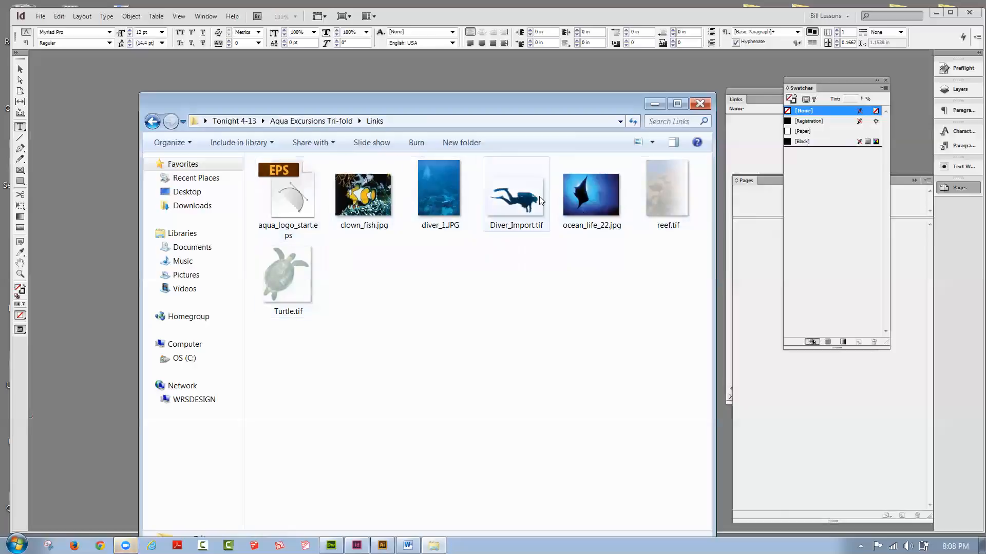
left_click(325, 122)
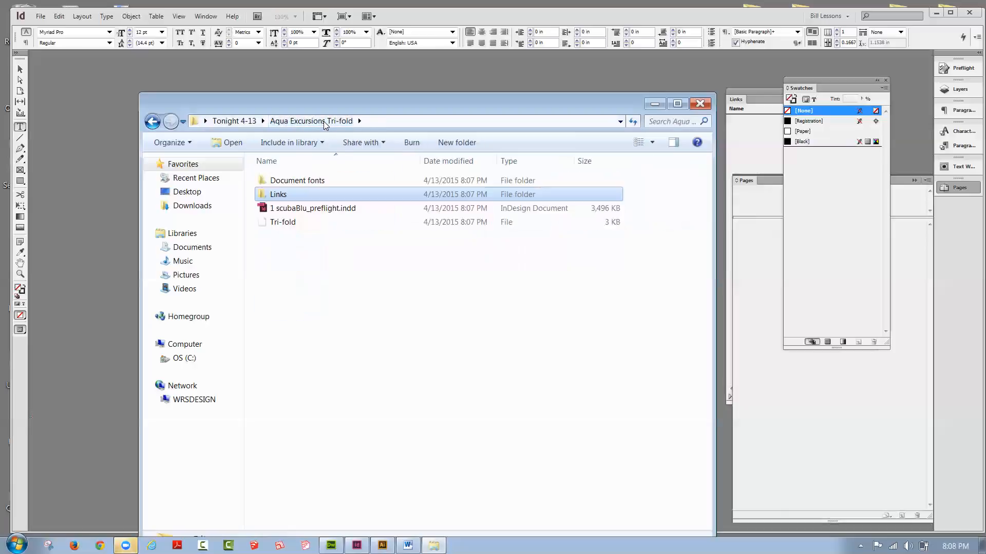
Step: Rename the packaged InDesign document in the Aqua Excursions Tri-fold folder to Aqua tri-fold.indd
left_click(289, 212)
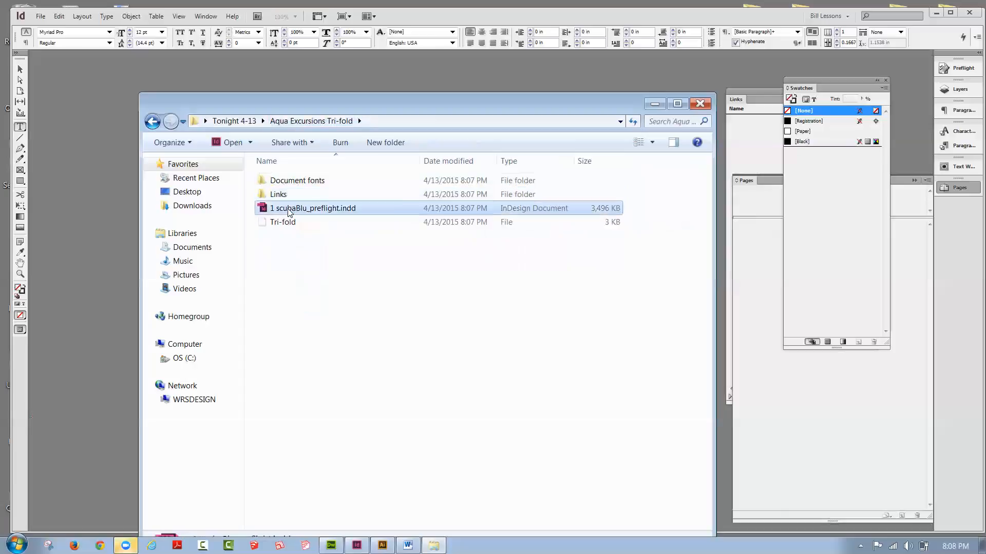
left_click(305, 207)
left_click_drag(306, 208, 273, 207)
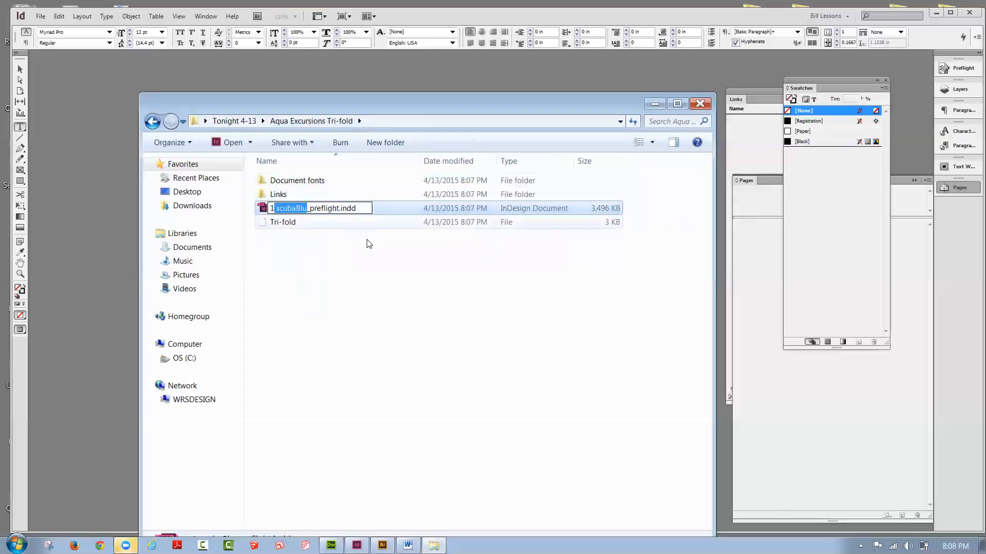
left_click(337, 209)
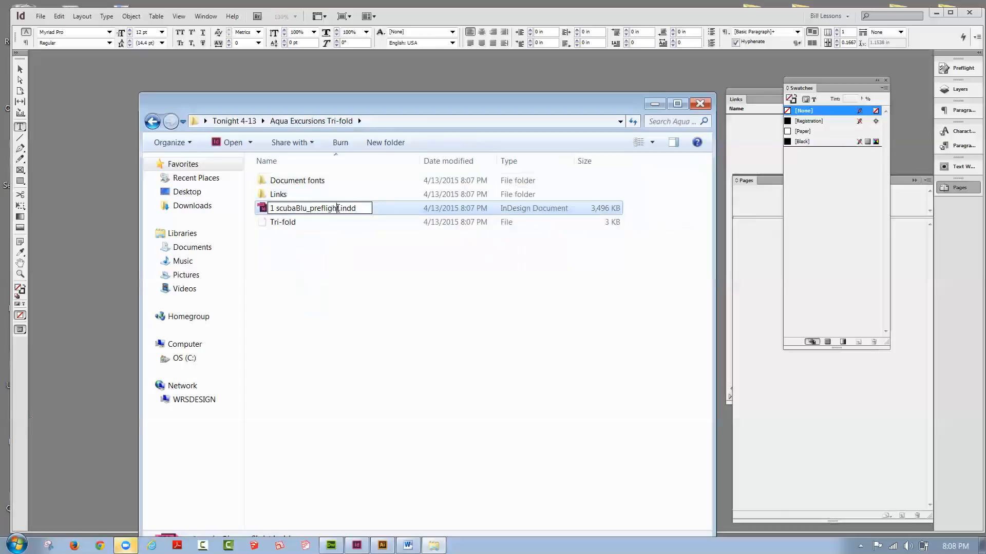
left_click_drag(337, 208, 258, 208)
type("Aqua")
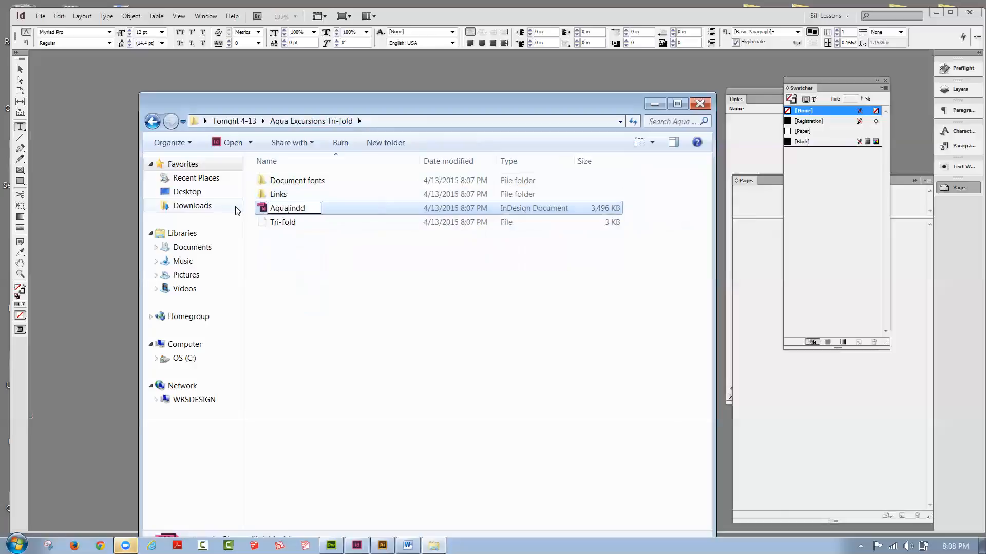
type(" tri-fold")
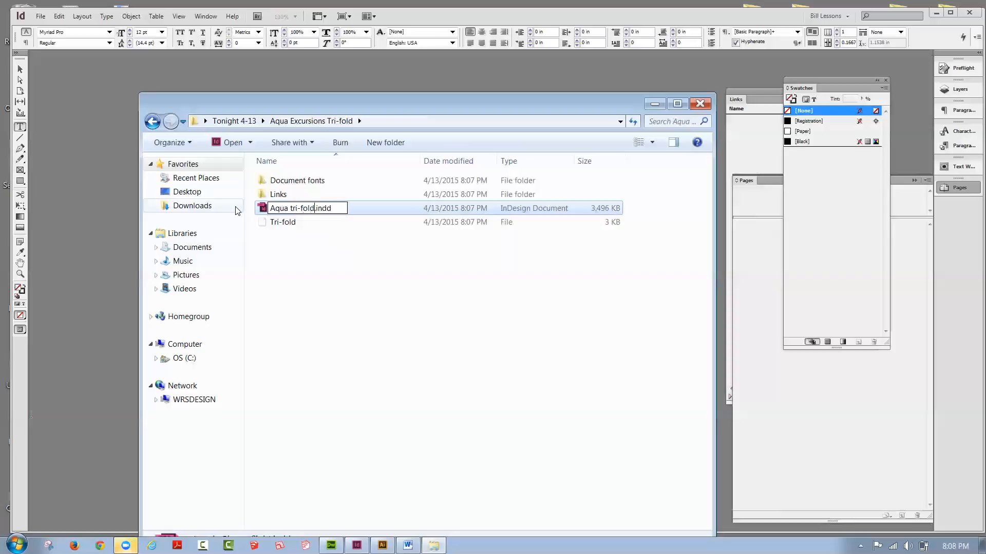
left_click(308, 238)
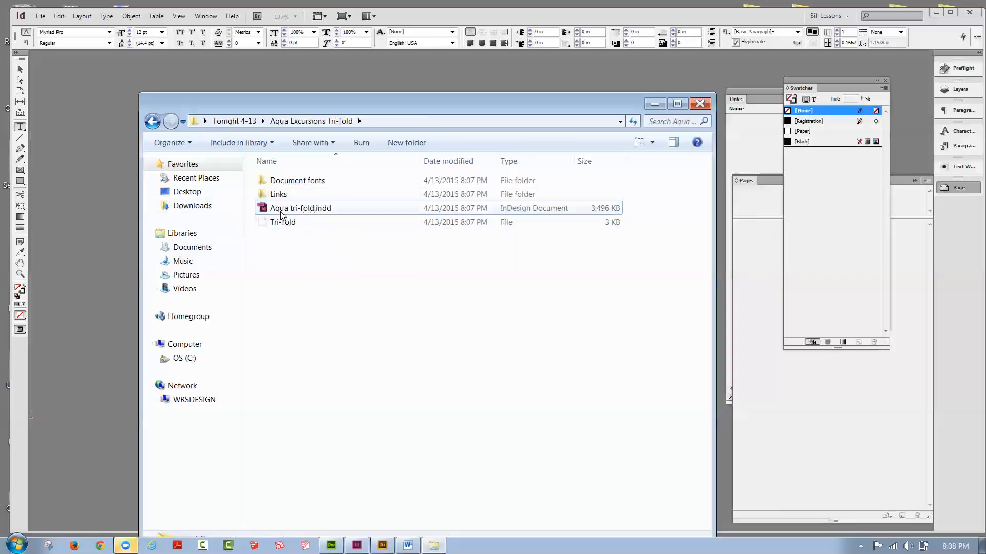
Step: Open the packaged Aqua tri-fold.indd, collapse Swatches and Pages out of the way, and select diver_1.JPG among the document's links
double_click(281, 214)
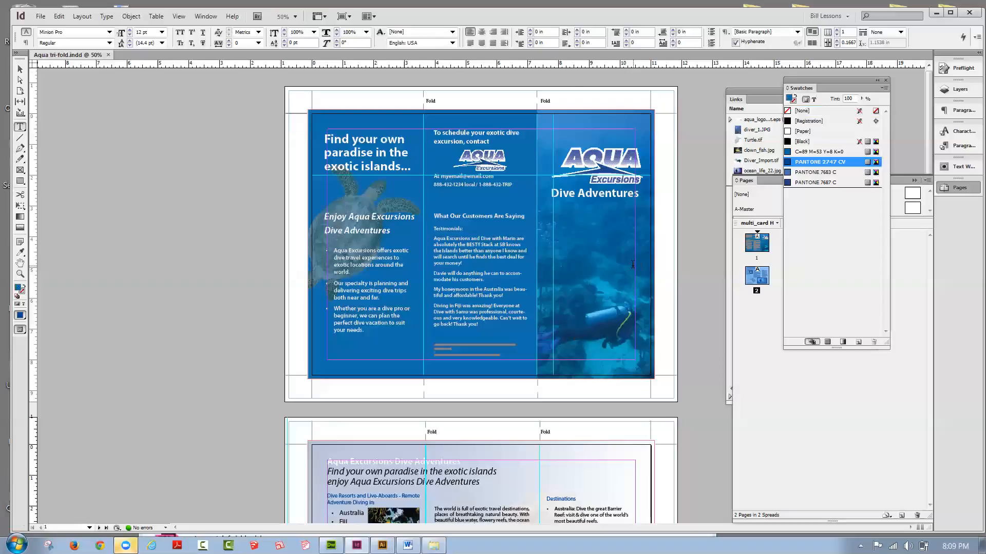
left_click(876, 81)
left_click_drag(799, 81, 952, 204)
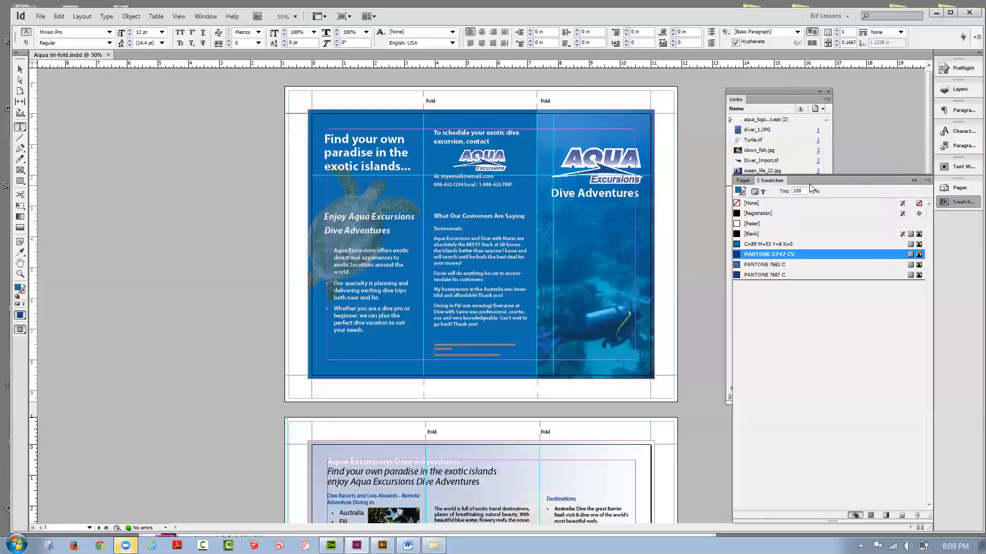
left_click(914, 181)
left_click_drag(752, 93, 792, 94)
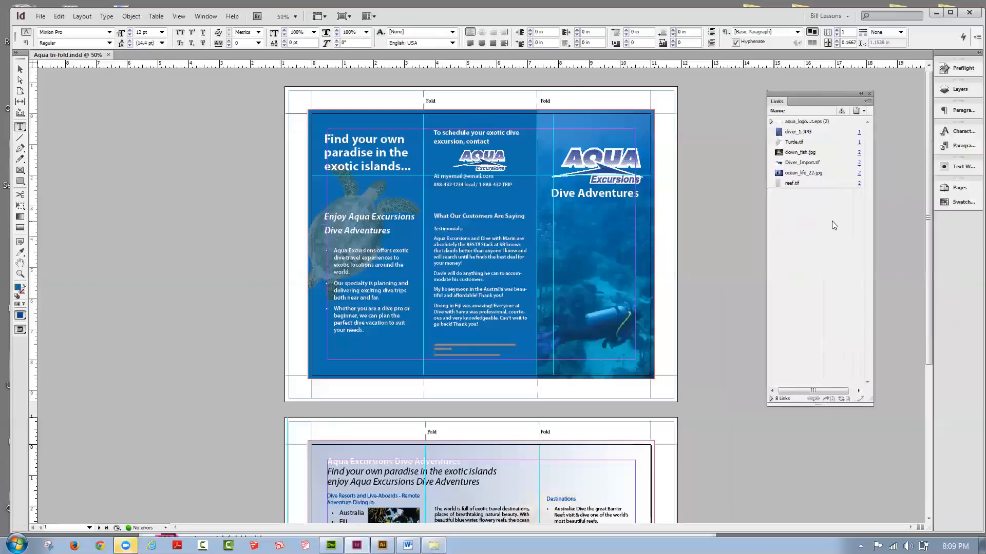
left_click(797, 132)
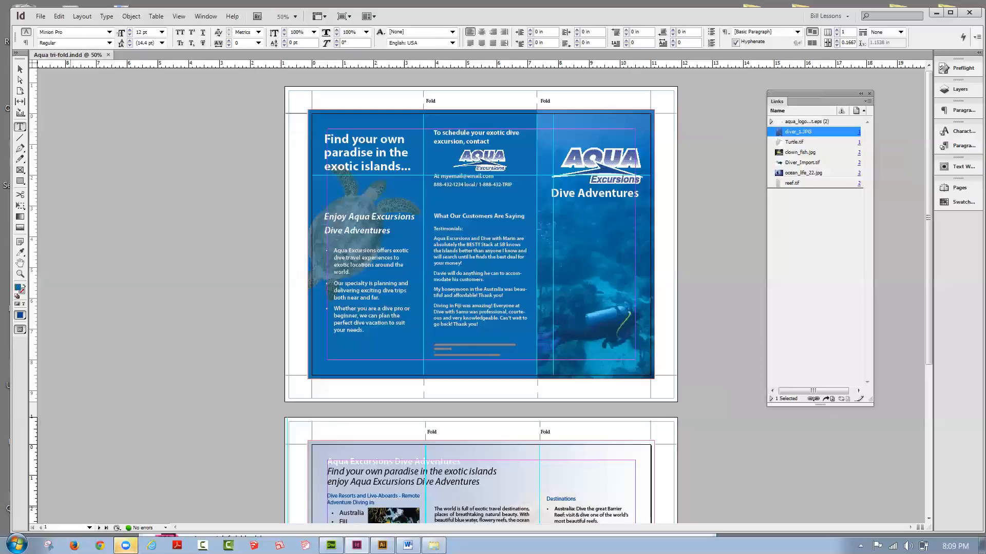
Step: Launch Adobe Photoshop CS6 and bring up the Links folder of the Aqua Excursions Tri-fold package in Windows Explorer beside it
left_click(17, 544)
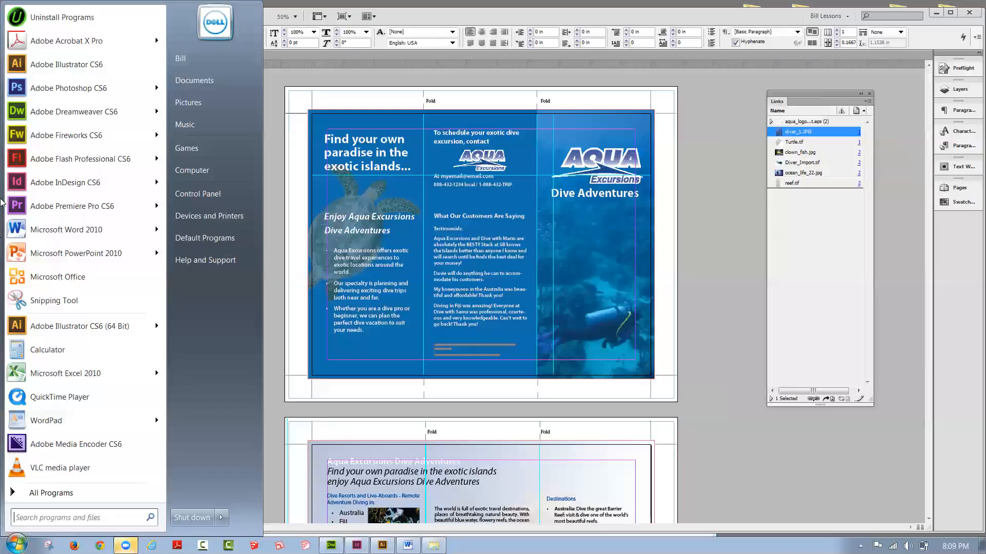
left_click(26, 90)
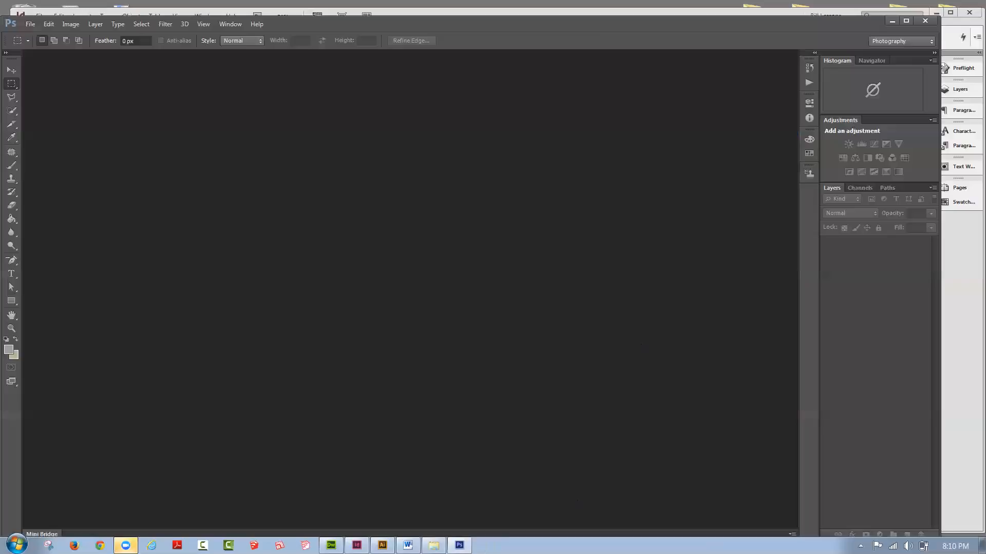
left_click(434, 546)
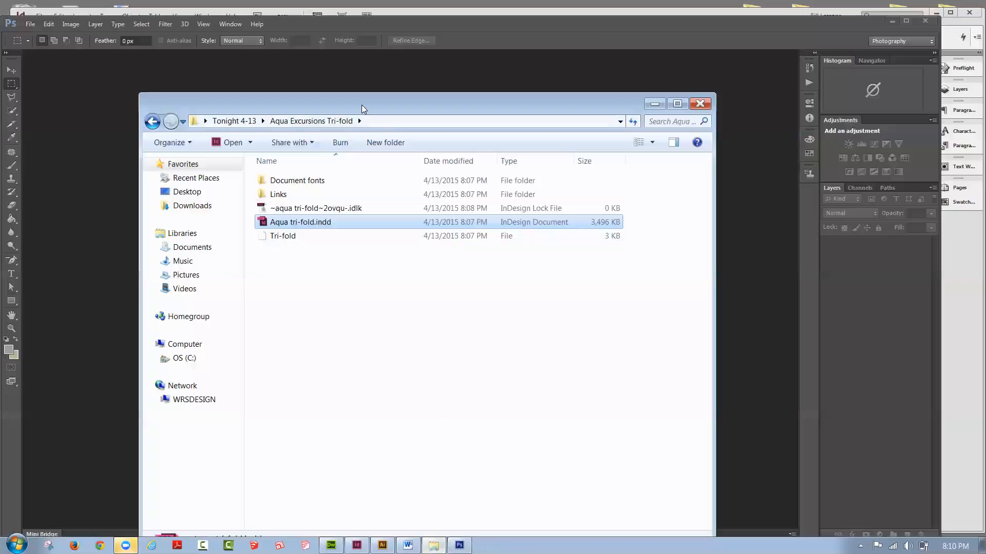
left_click_drag(362, 105, 509, 109)
double_click(425, 199)
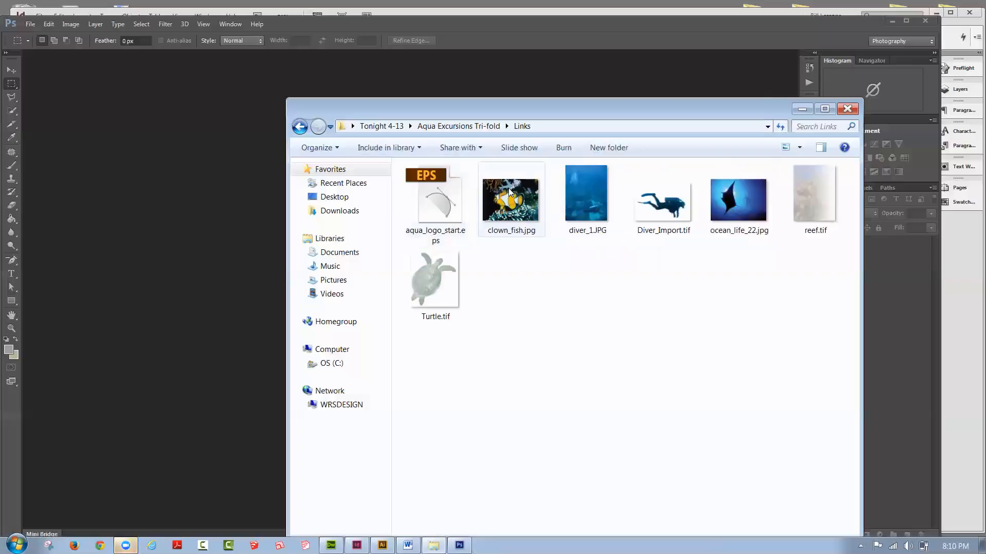
Step: Open clown_fish.jpg from the Links folder in Photoshop, check its colour mode and close it
mouse_move(508, 189)
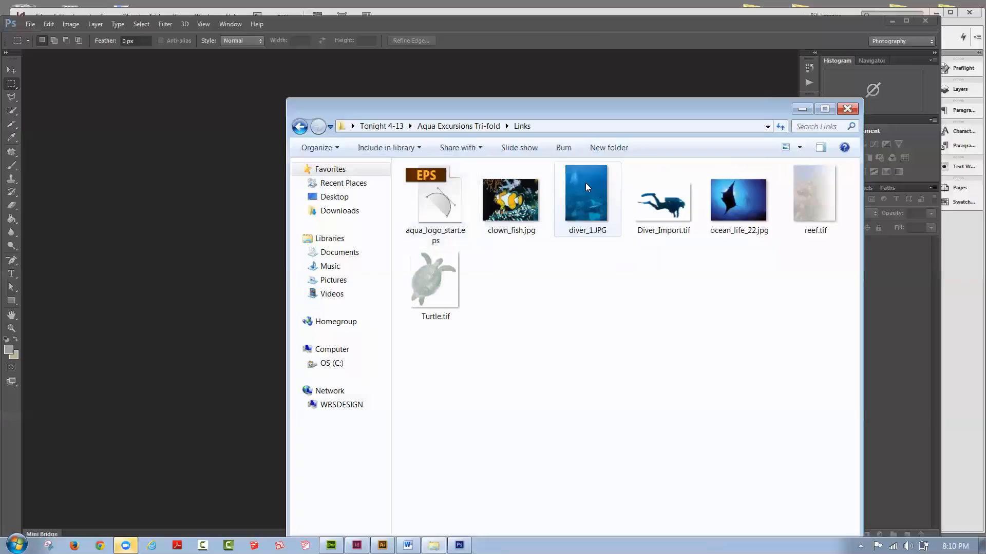
mouse_move(581, 183)
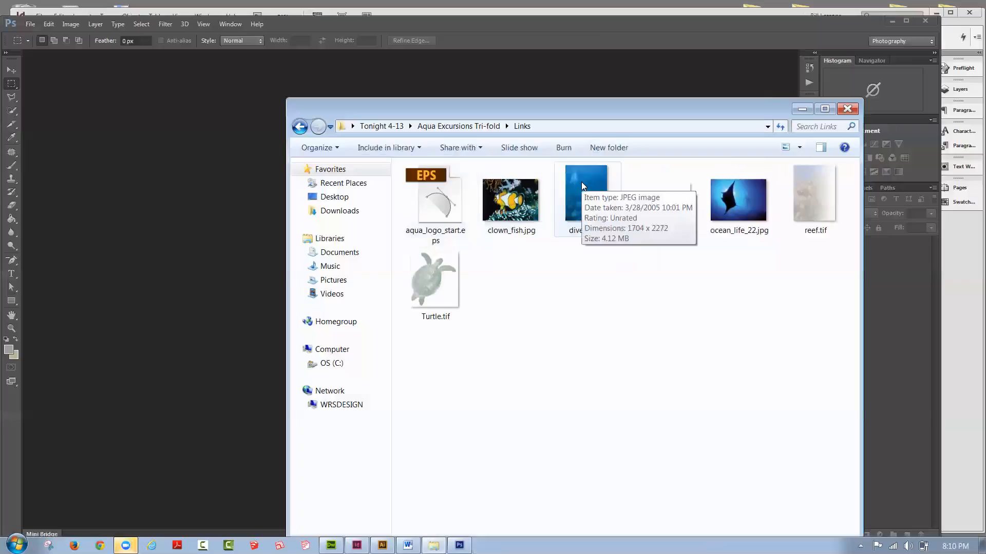
left_click(505, 200)
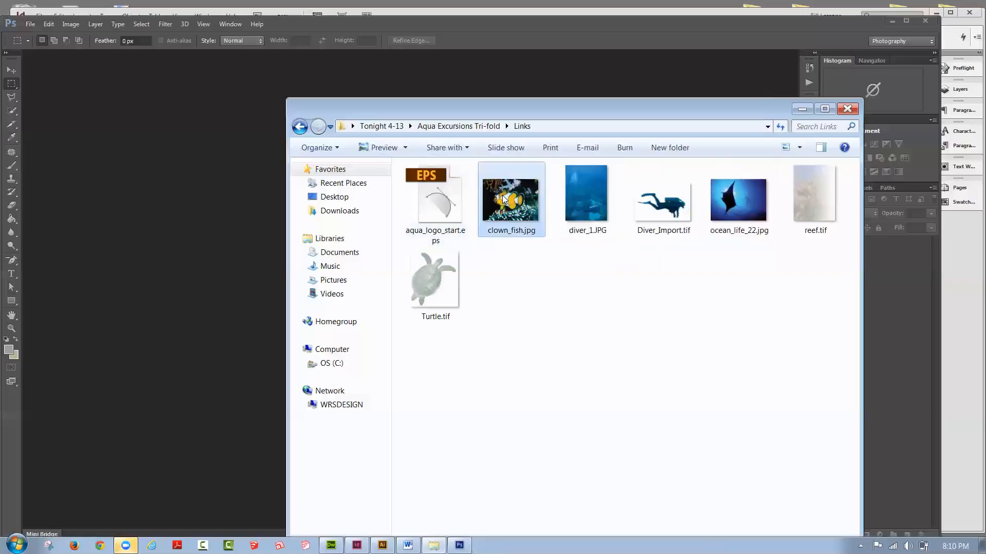
left_click_drag(505, 200, 123, 204)
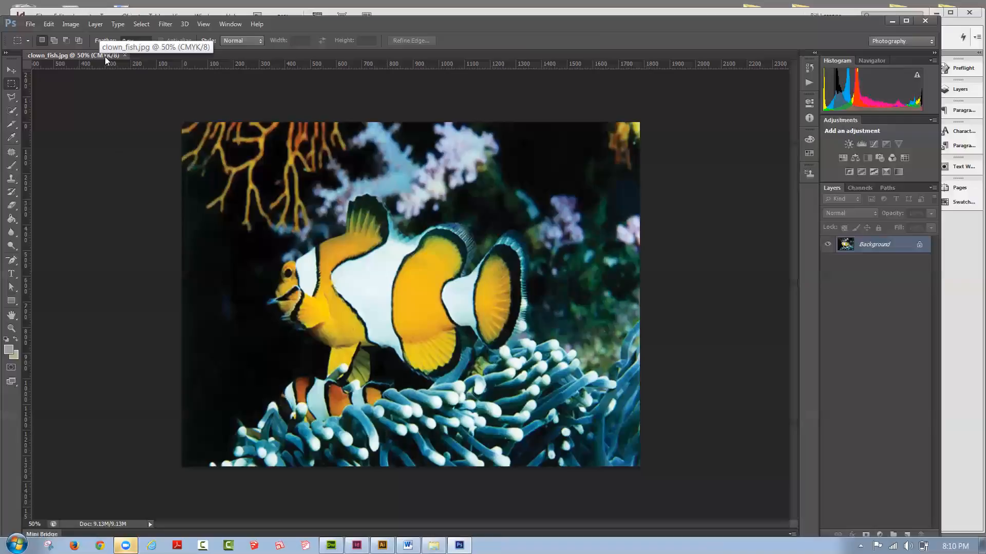
left_click(123, 55)
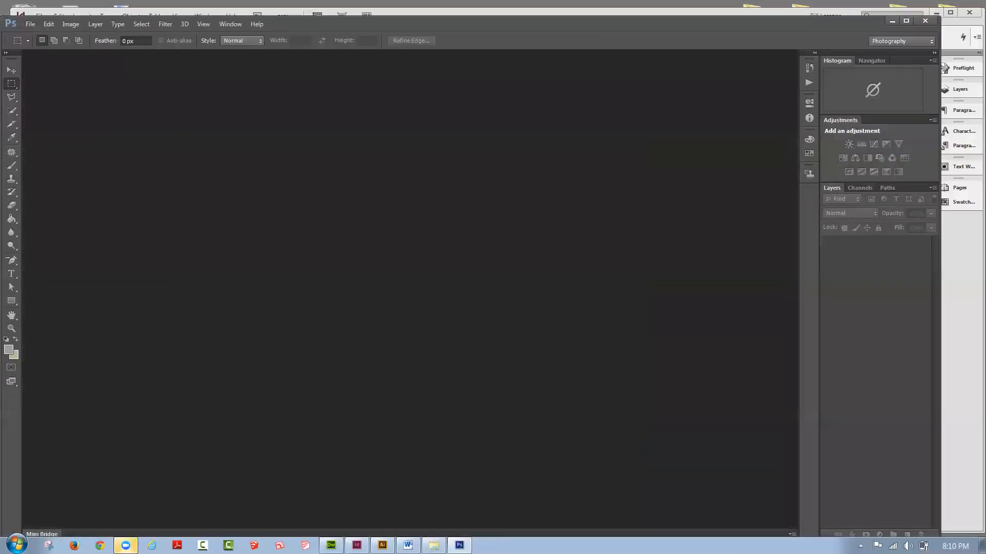
Step: Open diver_1.JPG and Diver_Import.tif in turn in Photoshop, check each image's colour mode and close it
left_click(434, 545)
left_click_drag(570, 191, 212, 232)
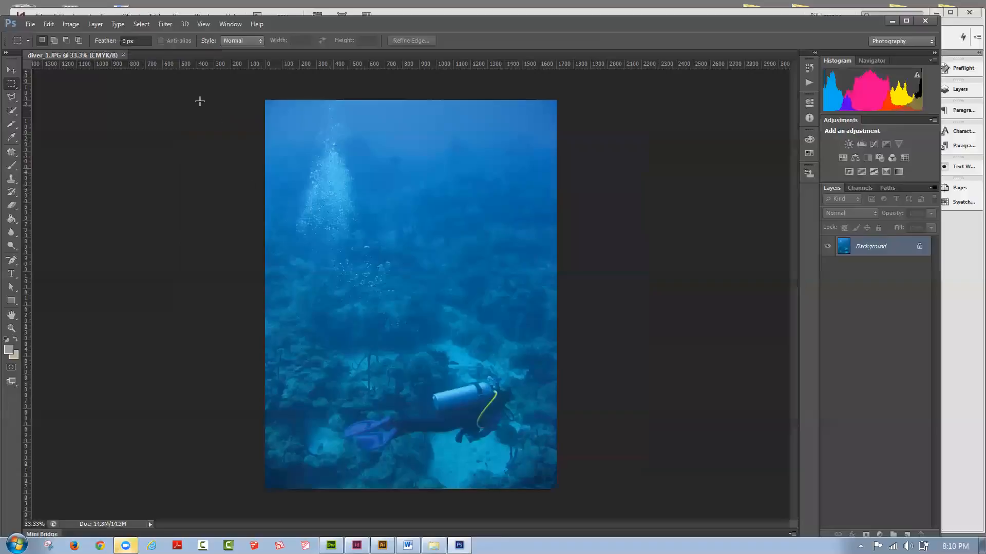
left_click(123, 55)
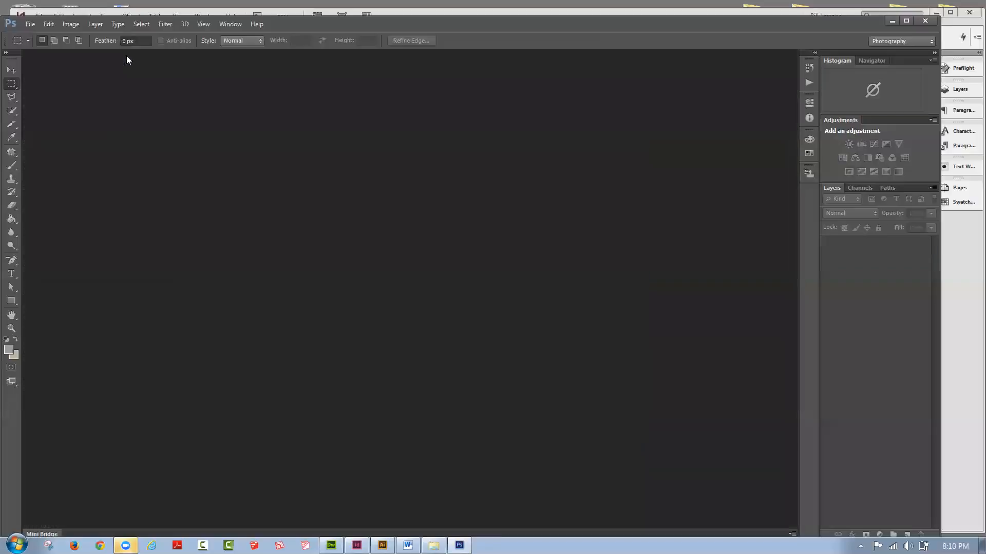
left_click(434, 545)
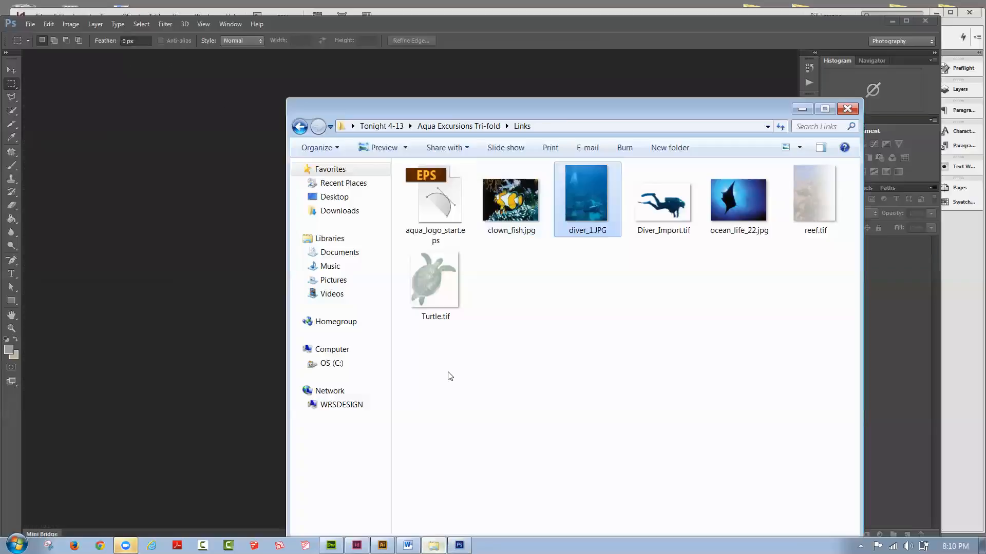
left_click(659, 199)
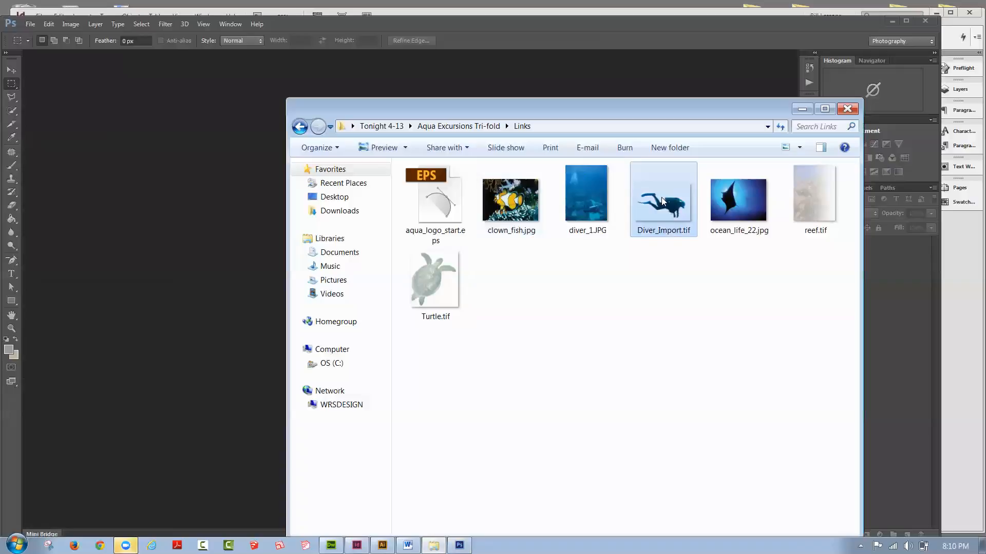
left_click_drag(665, 206, 223, 185)
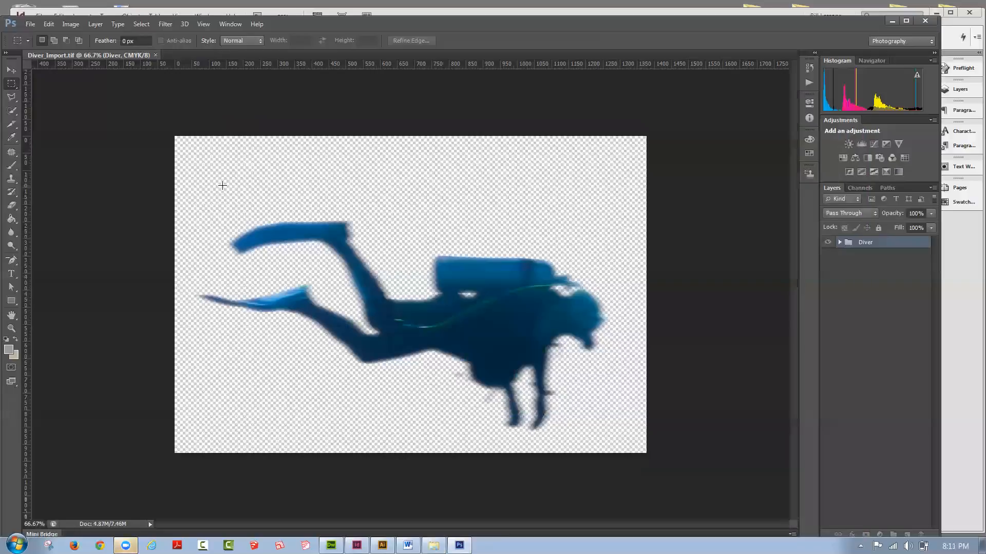
left_click(156, 54)
left_click(925, 21)
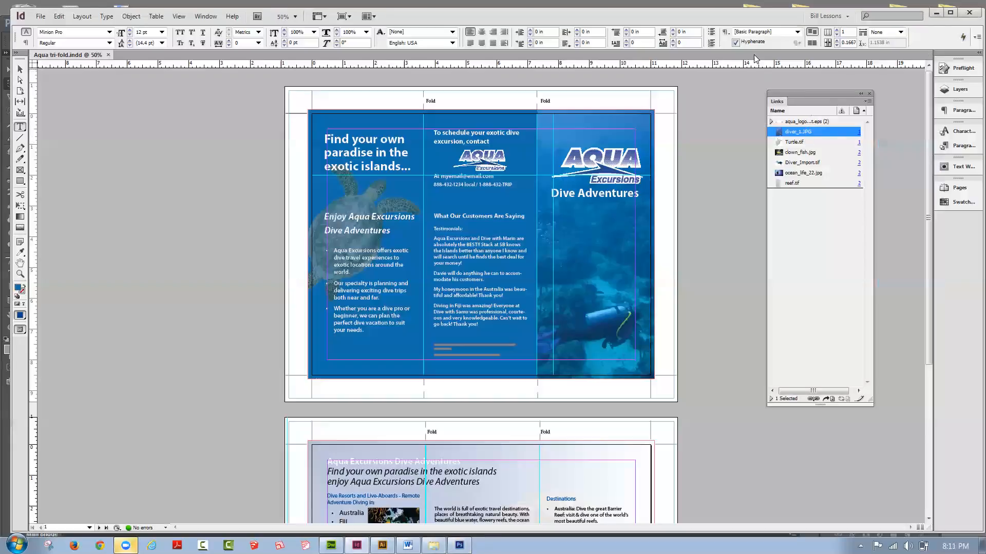
left_click(433, 545)
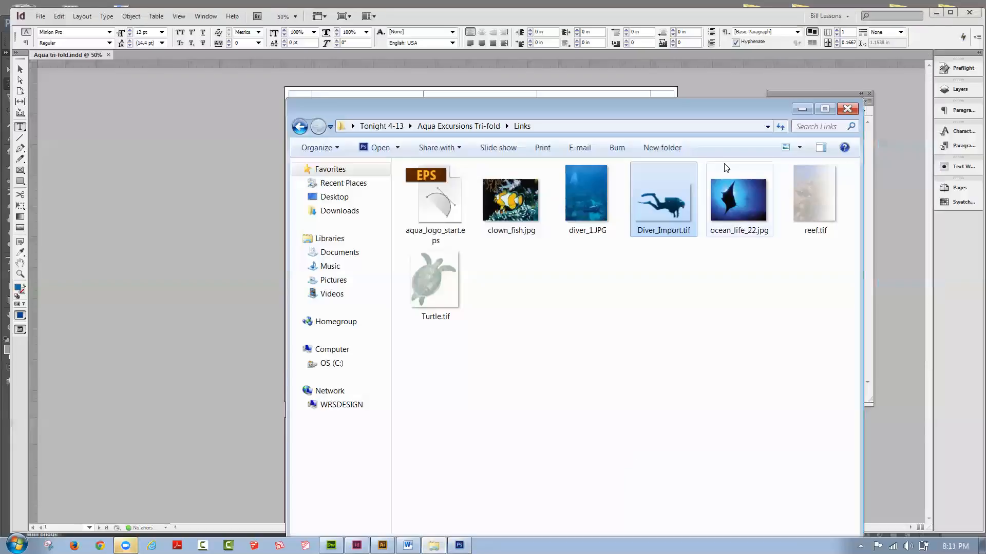
left_click(740, 195)
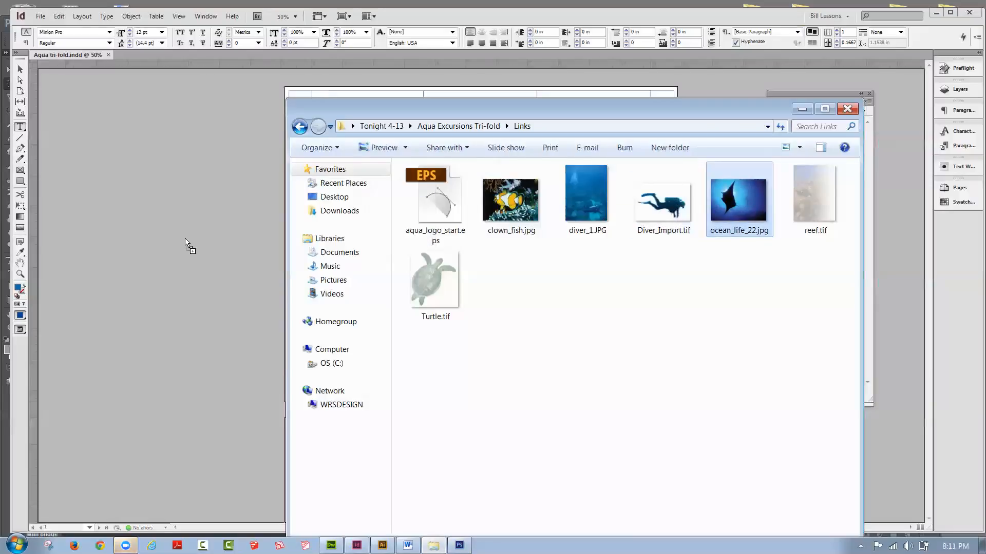
left_click_drag(185, 235, 190, 206)
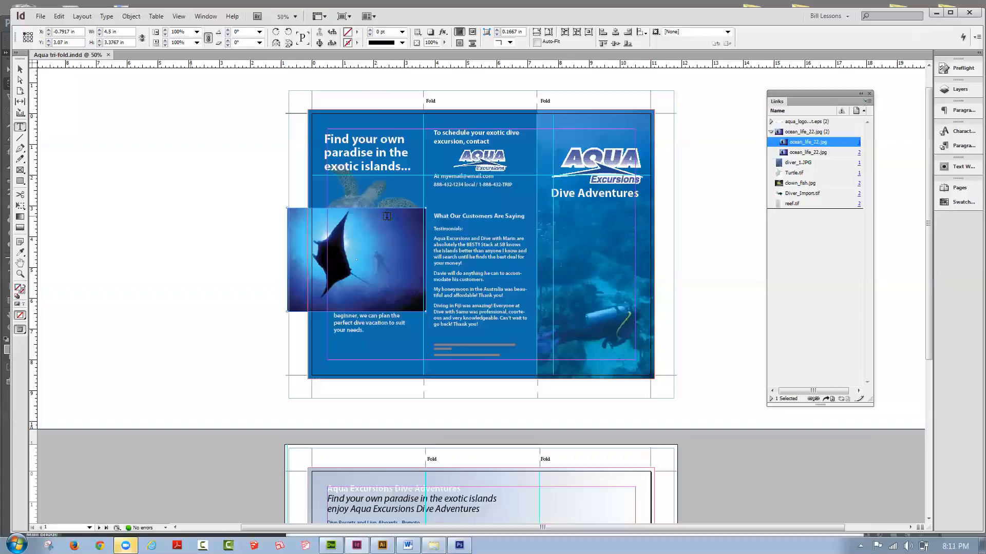
key("ctrl+z")
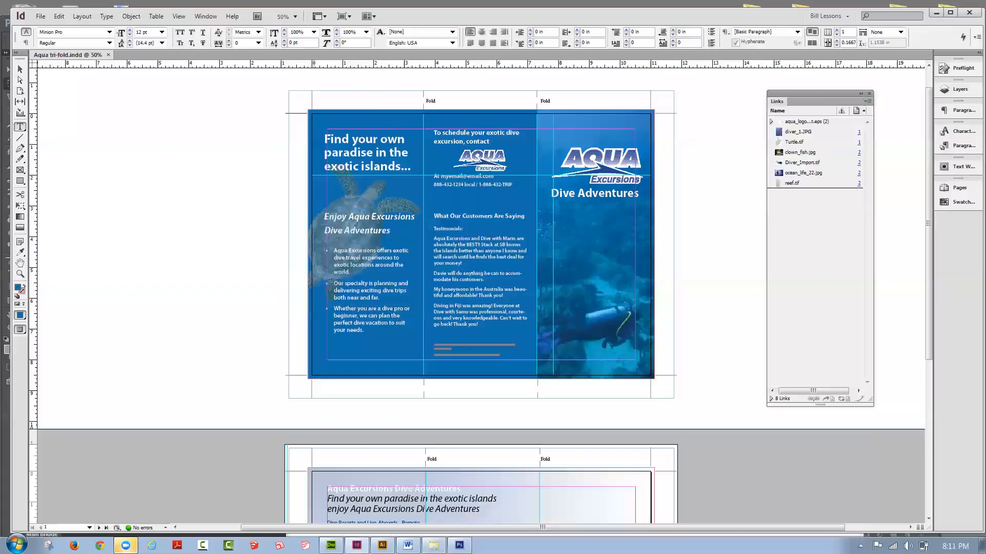
Step: Switch to Photoshop, open ocean_life_22.jpg from the Links folder, check its colour mode and close it
left_click(460, 545)
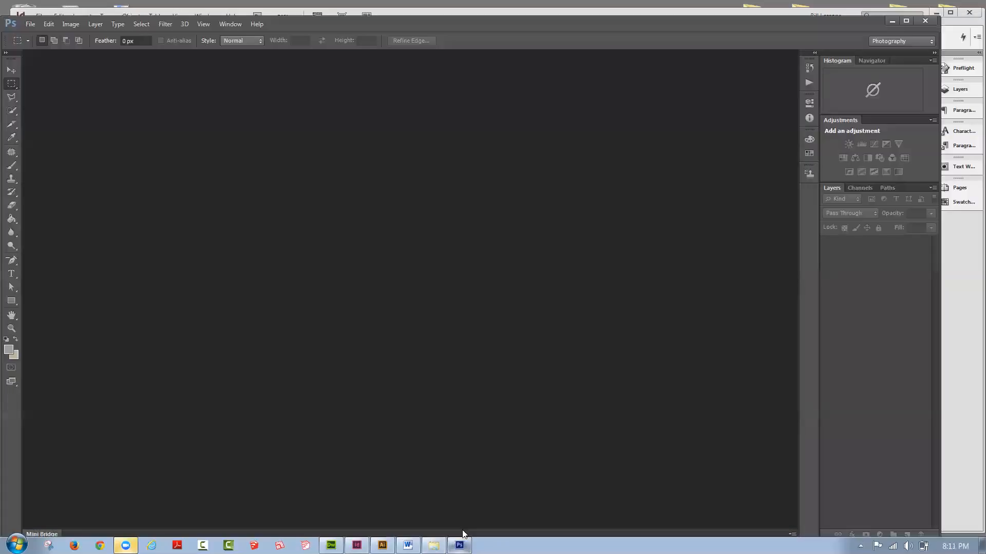
left_click(434, 546)
left_click_drag(734, 187, 211, 162)
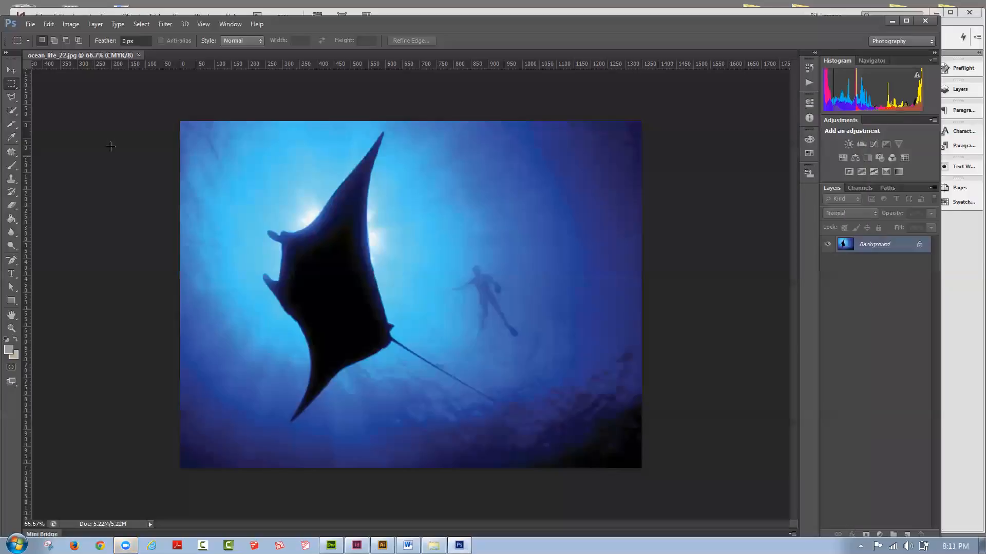
left_click(137, 55)
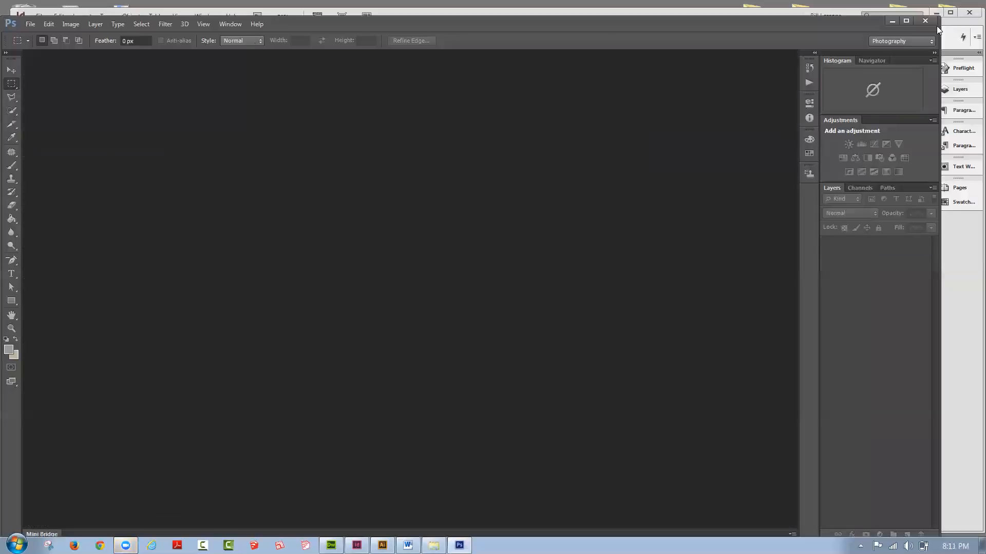
Step: Open reef.tif from the Links folder in Photoshop, convert it to CMYK Color and close it with the changes saved
left_click(434, 545)
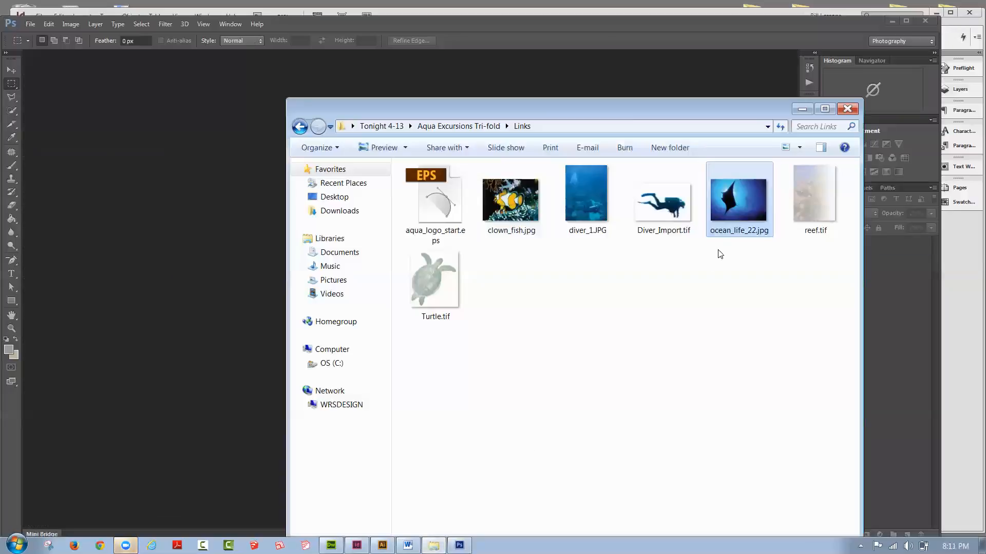
left_click_drag(813, 200, 144, 207)
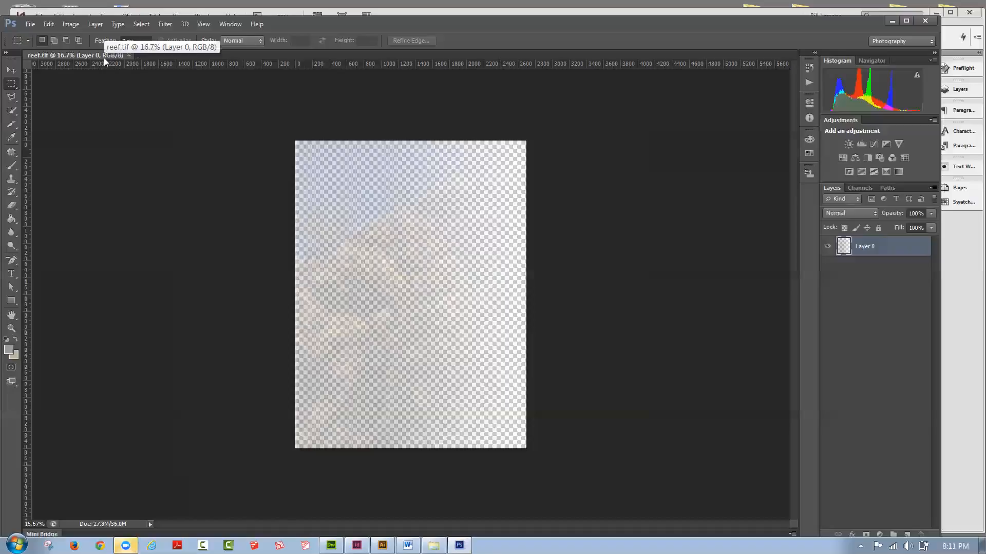
left_click(76, 25)
mouse_move(77, 35)
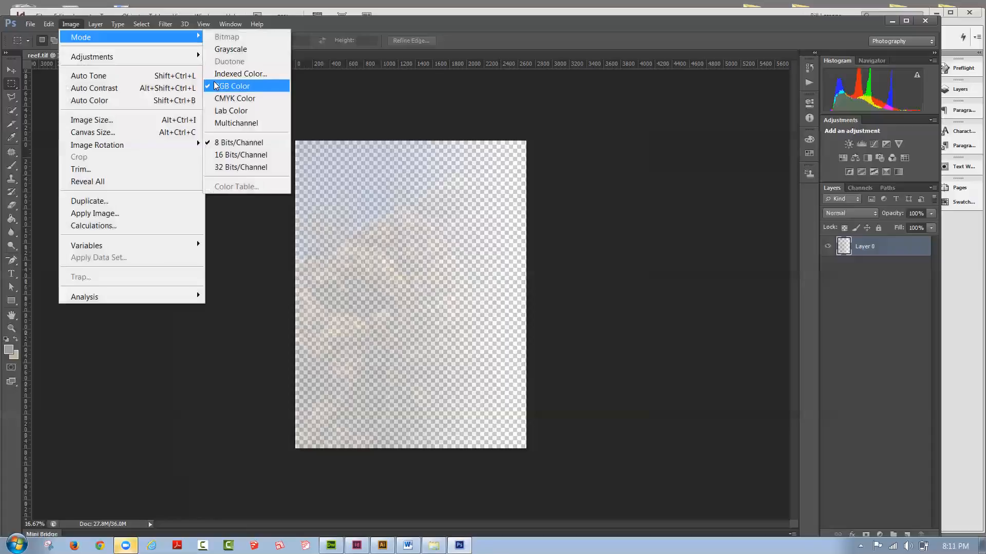
left_click(230, 105)
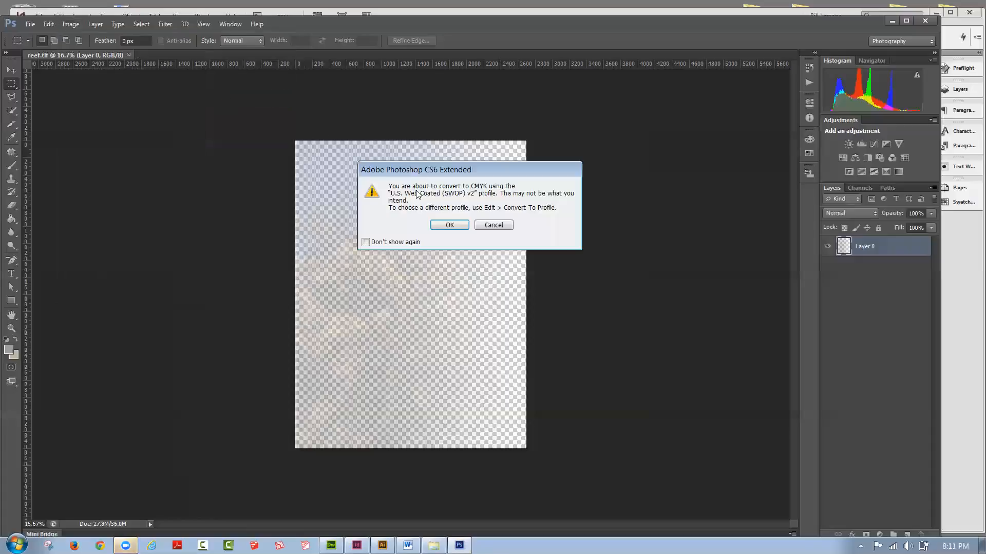
left_click(450, 225)
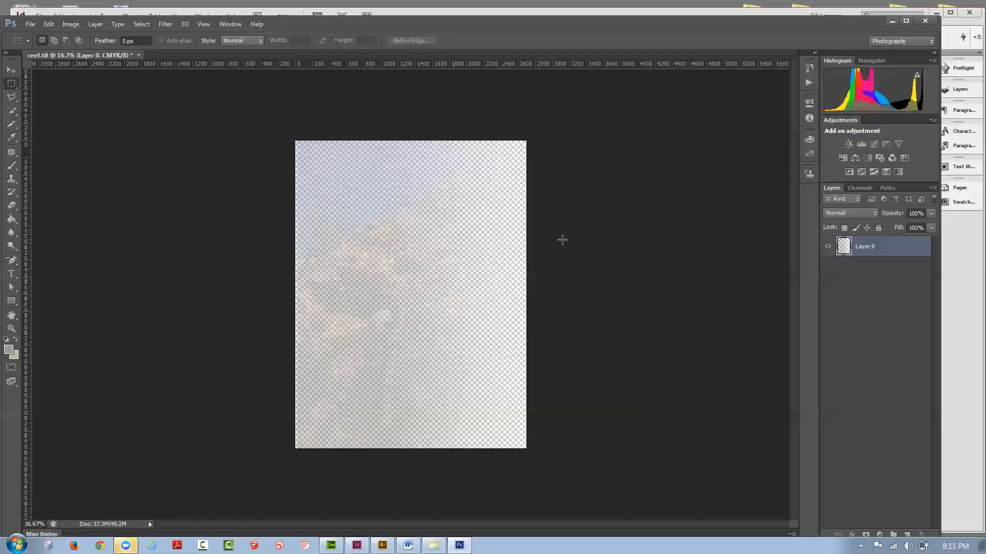
left_click(137, 55)
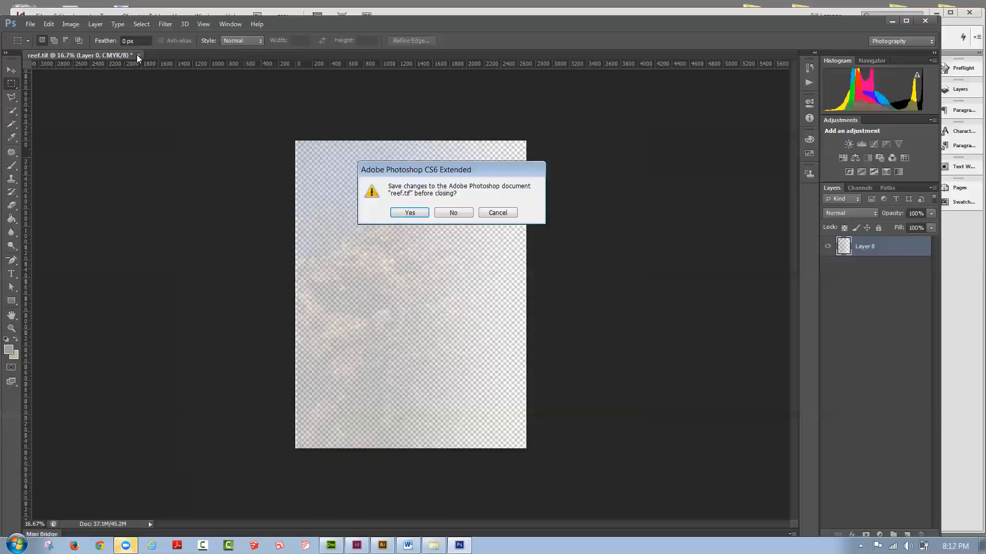
left_click(408, 213)
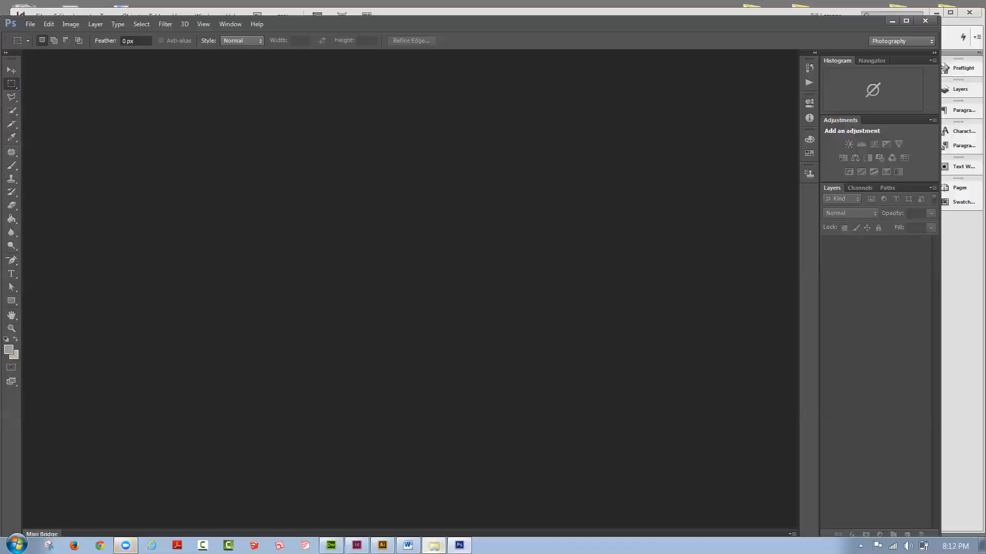
Step: Open Turtle.tif from the Links folder in Photoshop, convert it to CMYK Color, save it and close it
left_click(434, 545)
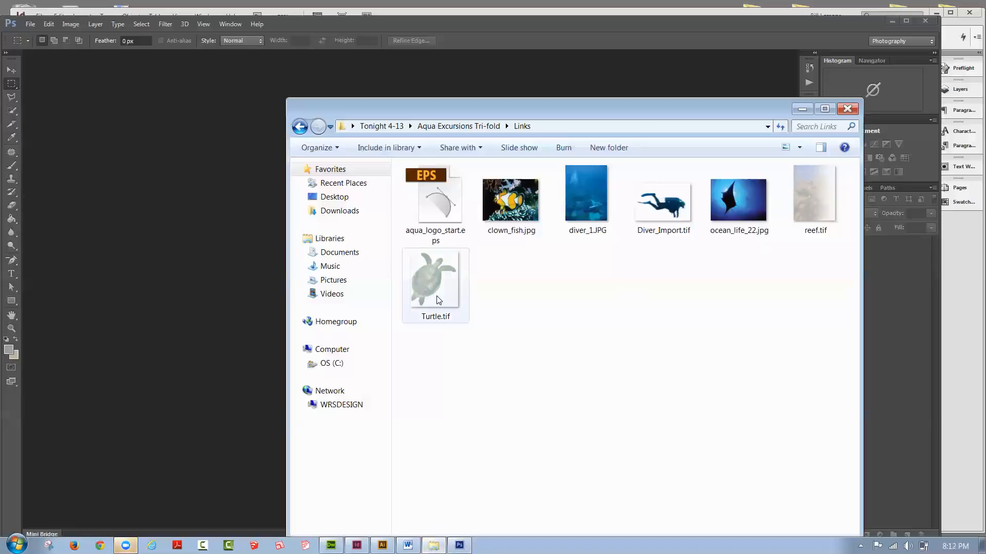
left_click_drag(437, 294, 150, 240)
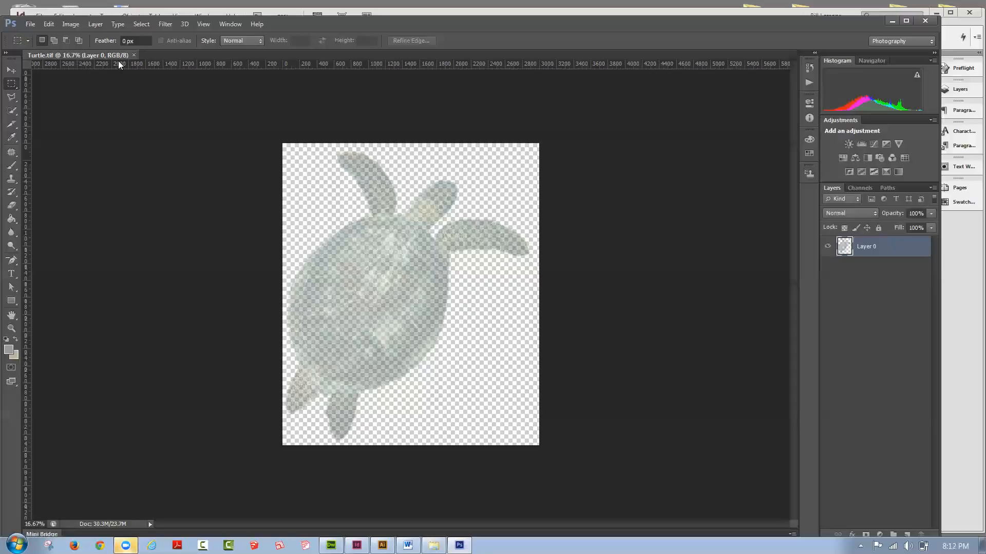
left_click(72, 24)
mouse_move(82, 37)
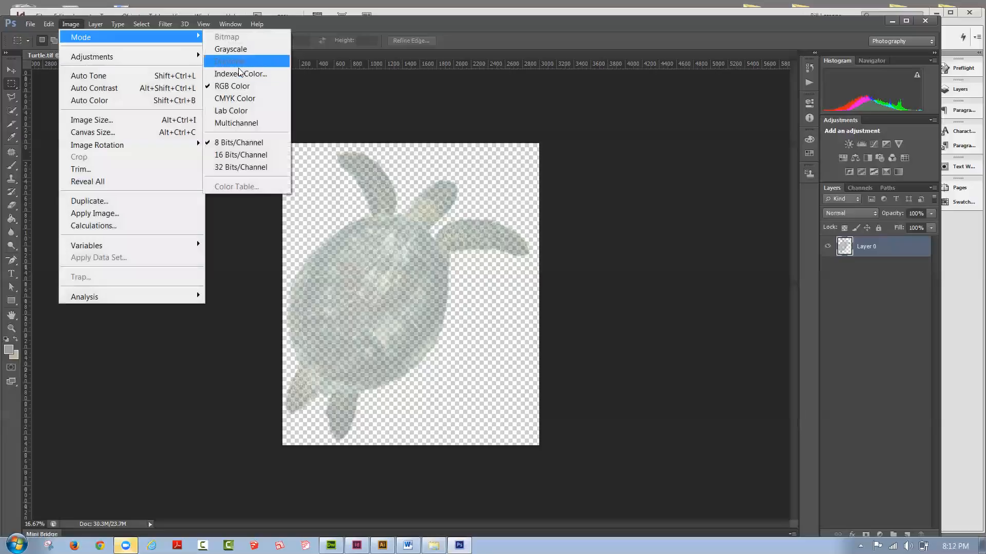
left_click(240, 98)
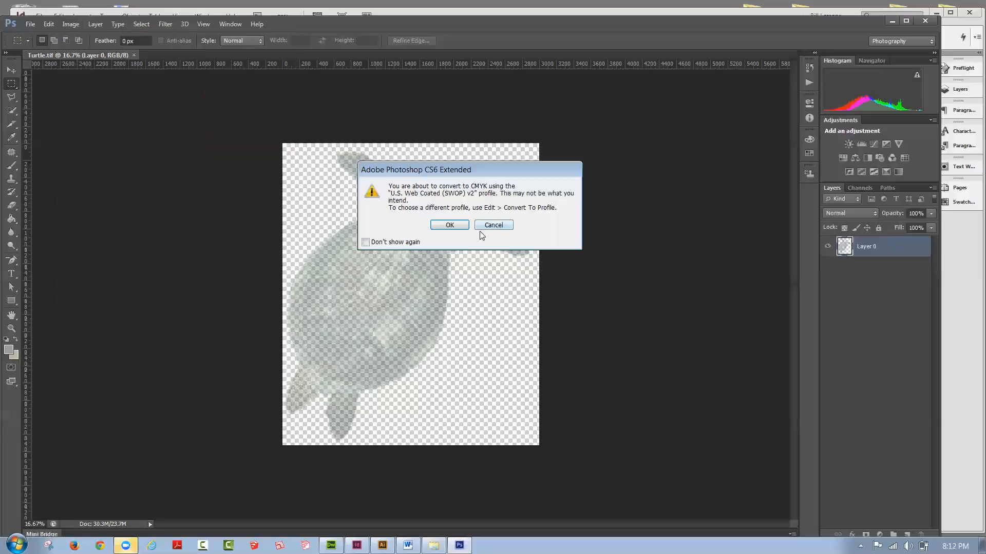
left_click(465, 225)
left_click(29, 24)
left_click(41, 166)
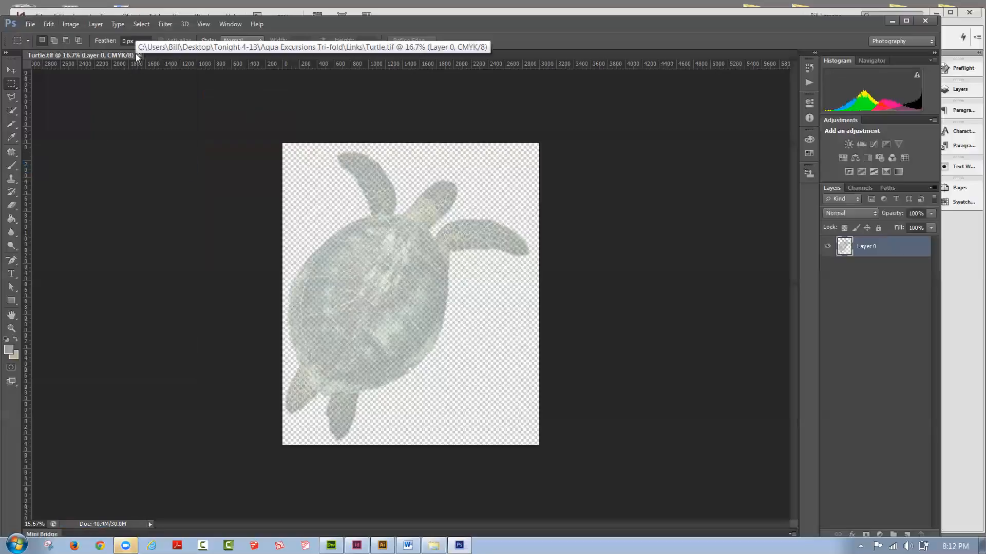
left_click(137, 54)
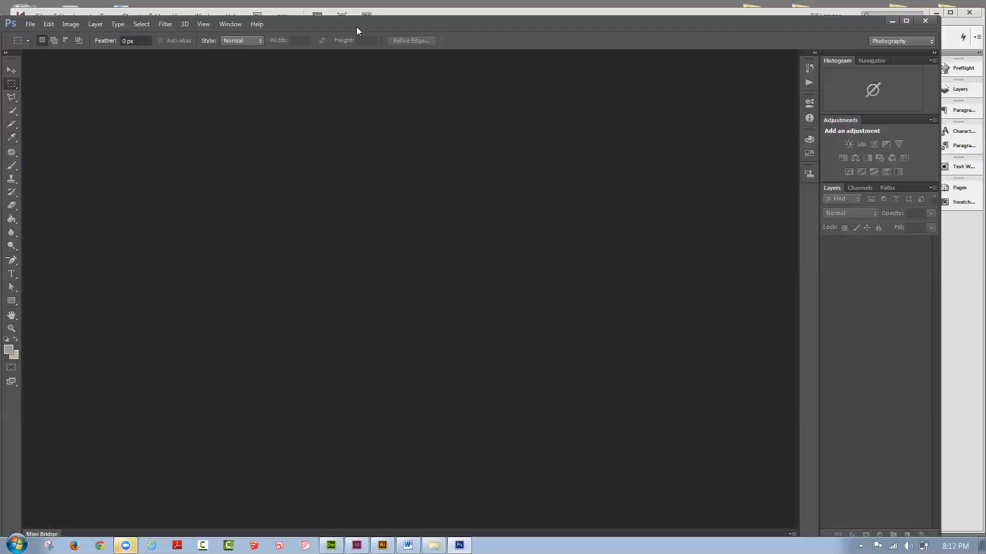
Step: Switch to InDesign, update the modified links reef.tif and Turtle.tif in the tri-fold brochure, and save the document
left_click(891, 21)
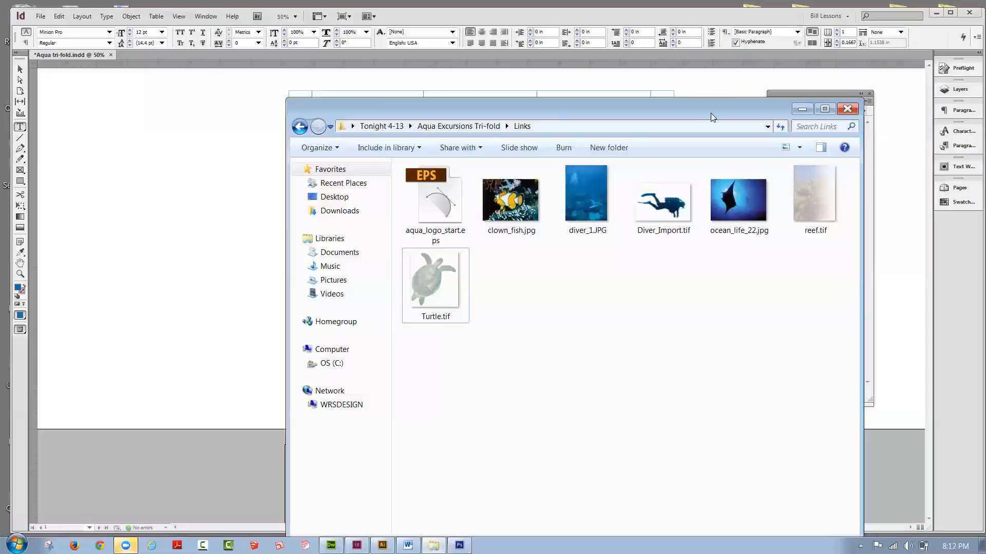
left_click_drag(711, 113, 621, 97)
left_click(768, 93)
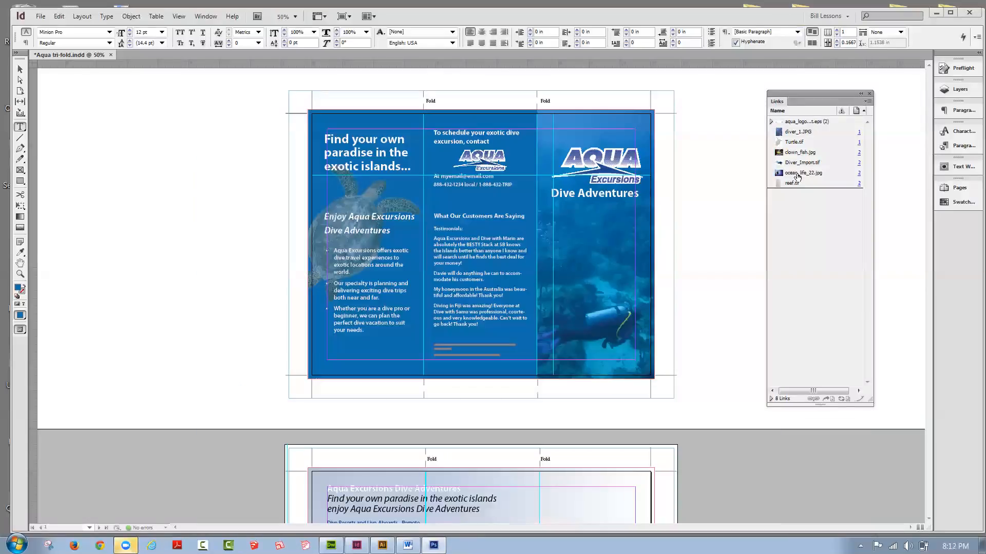
left_click(794, 184)
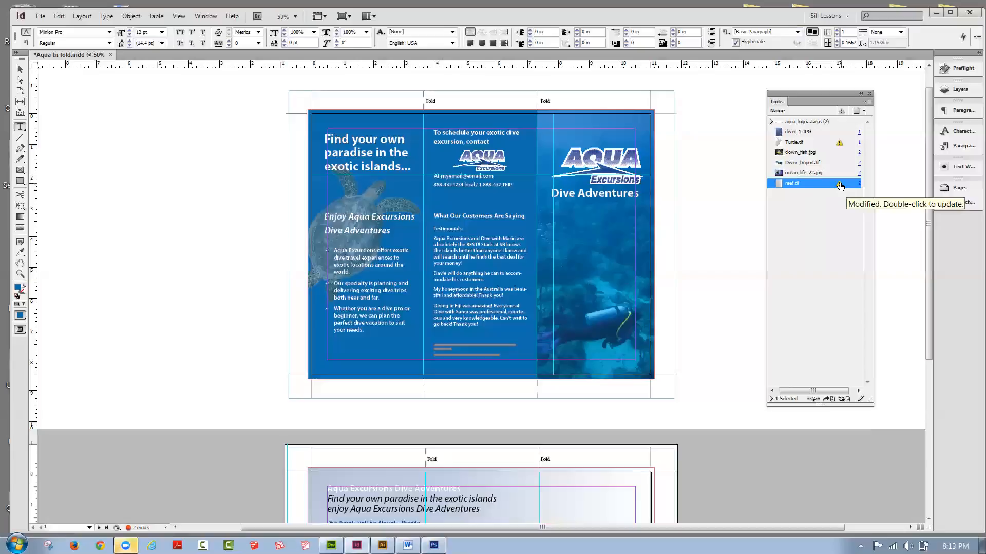
double_click(840, 186)
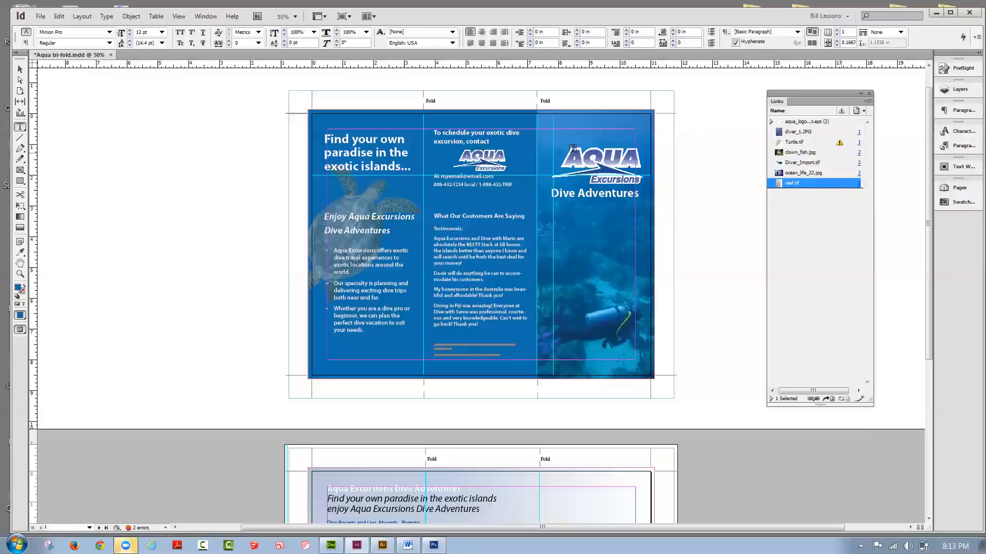
double_click(839, 143)
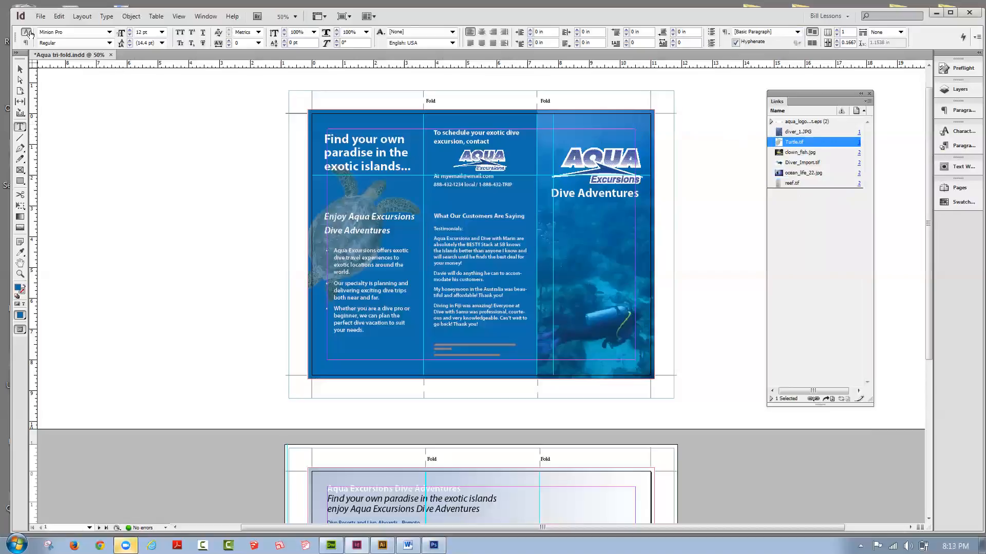
left_click(37, 17)
left_click(60, 94)
Step: Open the Tonight 4-13 folder and move Aqua_final_tri.pdf and Aqua Stationary.pdf into the Aqua Excursions Tri-fold folder
left_click_drag(781, 17, 767, 28)
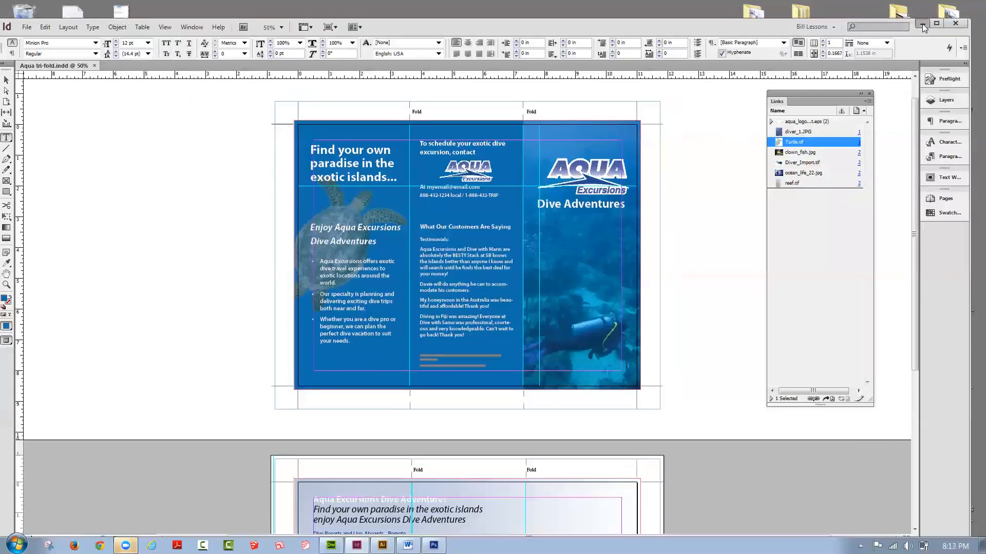
left_click(922, 24)
double_click(706, 149)
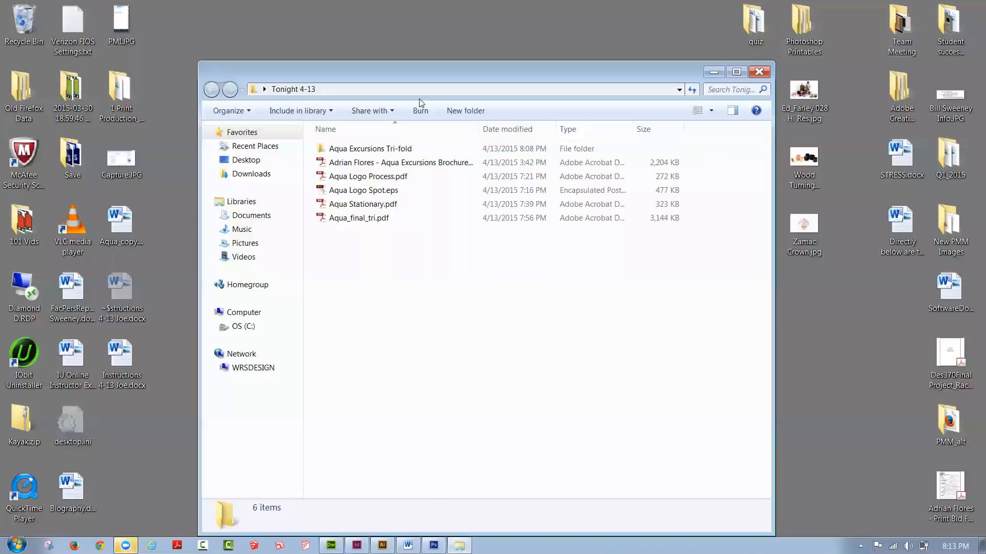
left_click_drag(372, 79, 342, 34)
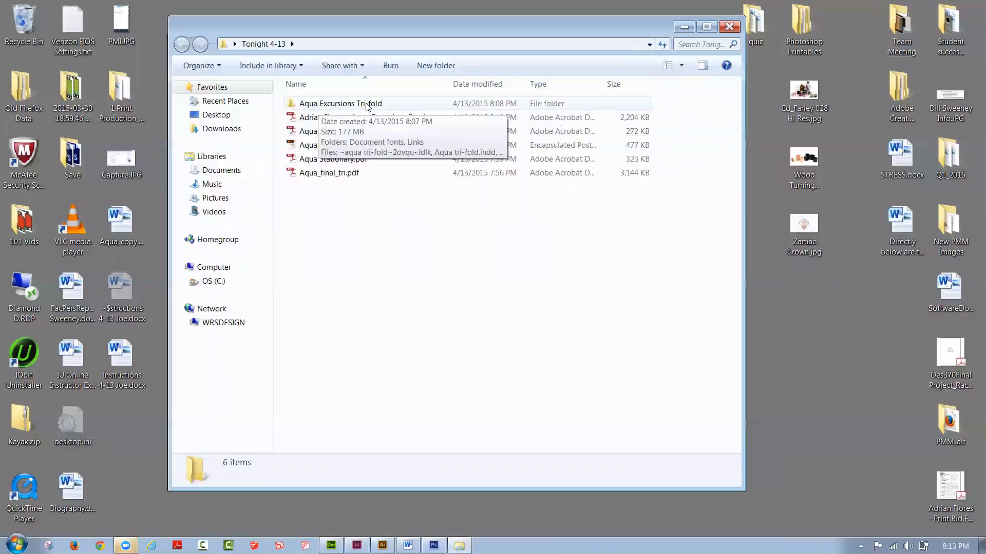
left_click(325, 175)
left_click_drag(325, 175, 332, 104)
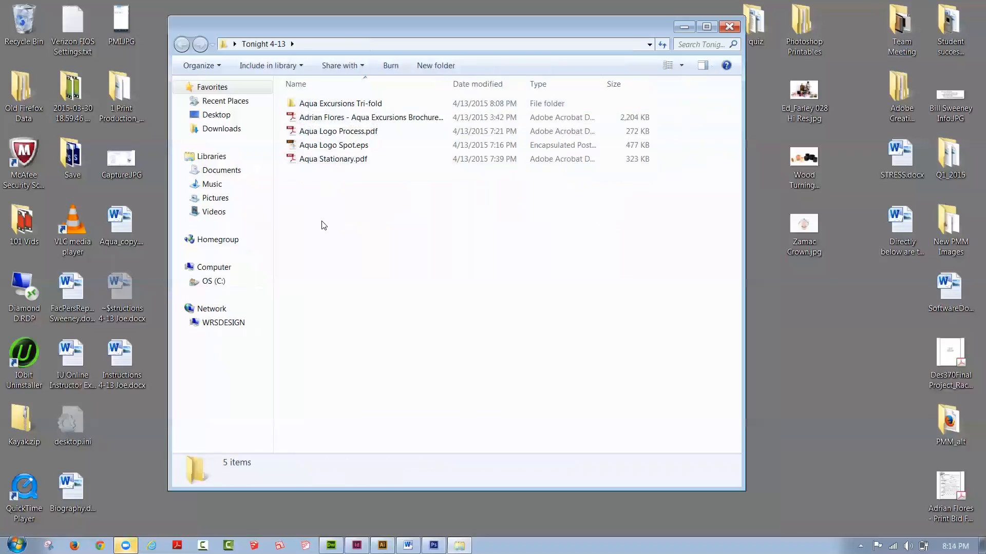
left_click(332, 160)
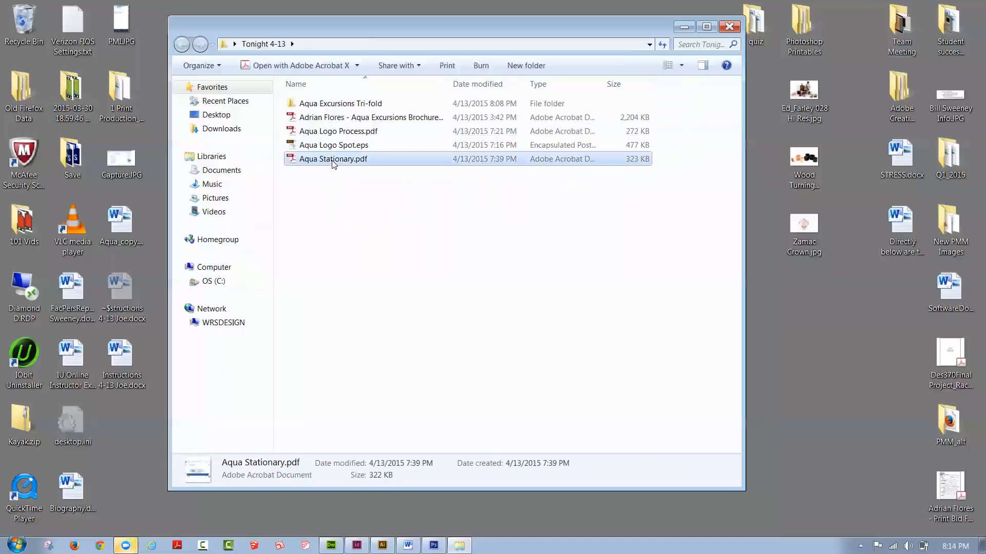
left_click(332, 191)
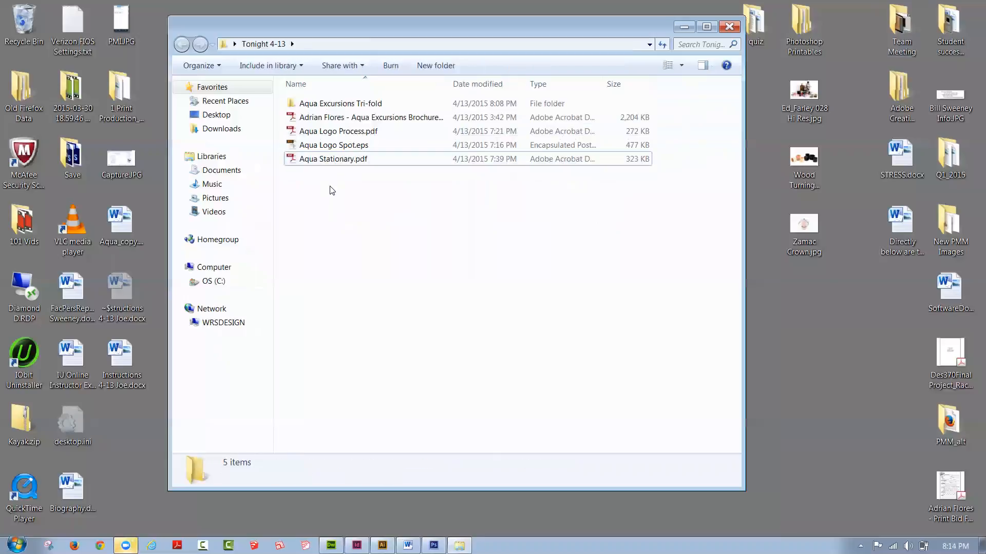
left_click_drag(331, 160, 329, 103)
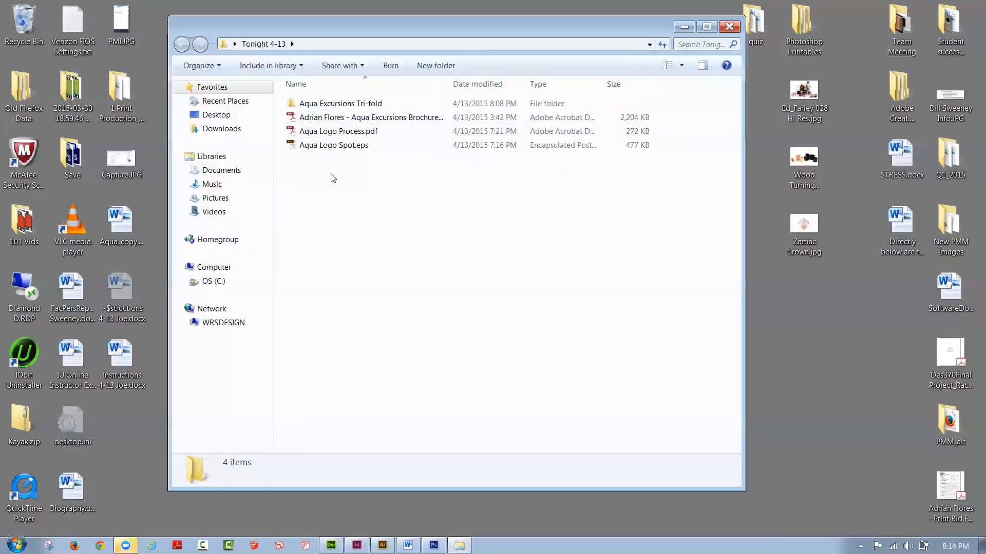
Step: Check the Aqua Excursions Tri-fold folder's contents, switch to InDesign, close Aqua tri-fold.indd and return to the folder window
double_click(301, 105)
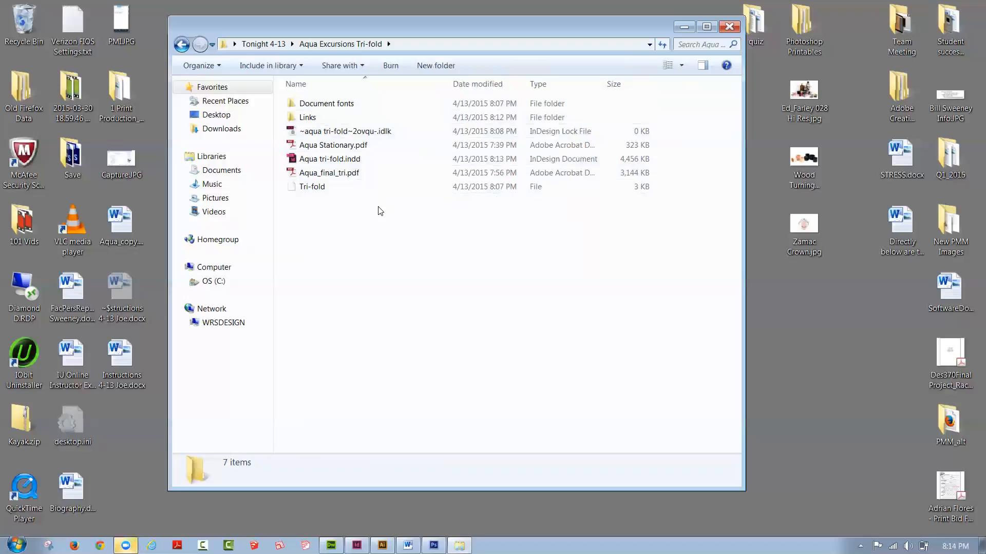
left_click(358, 546)
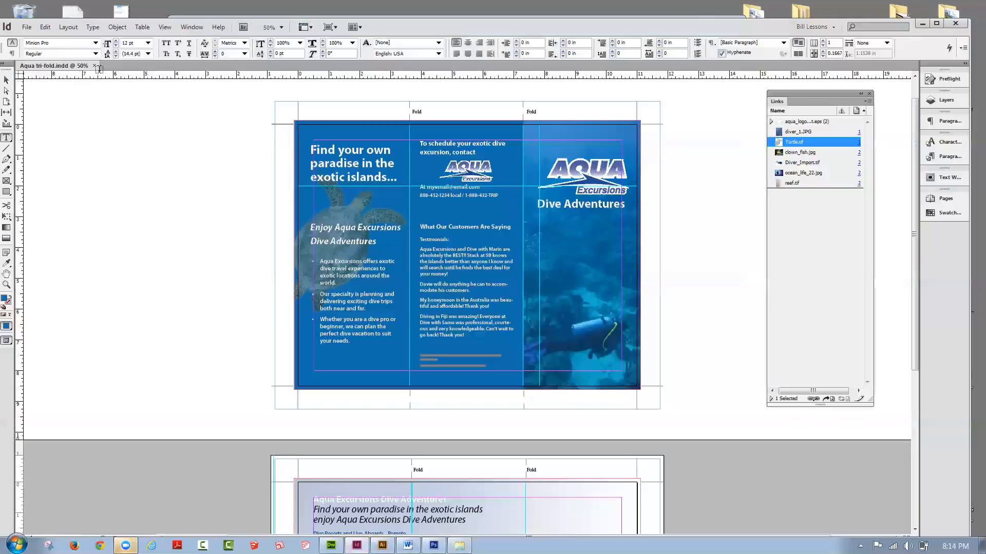
left_click(94, 66)
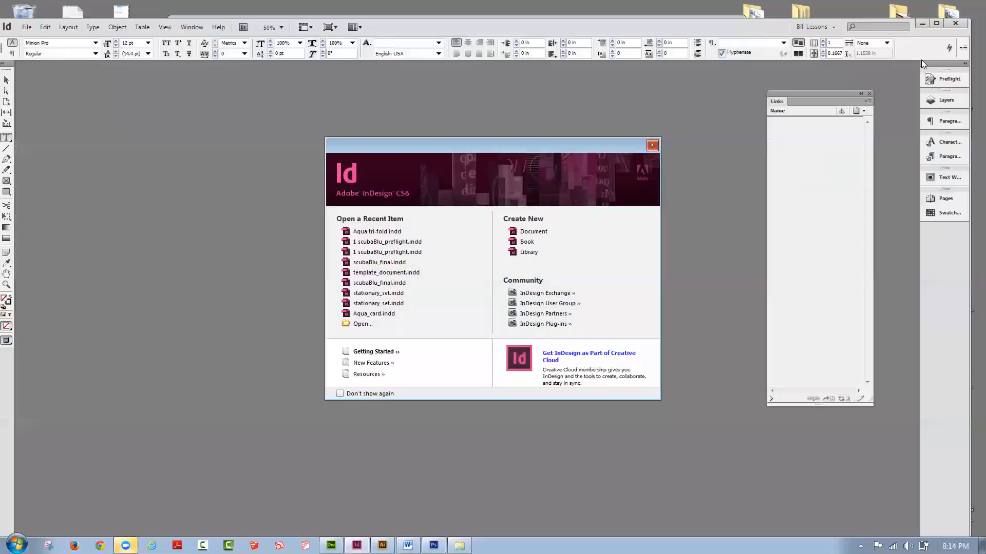
left_click(922, 23)
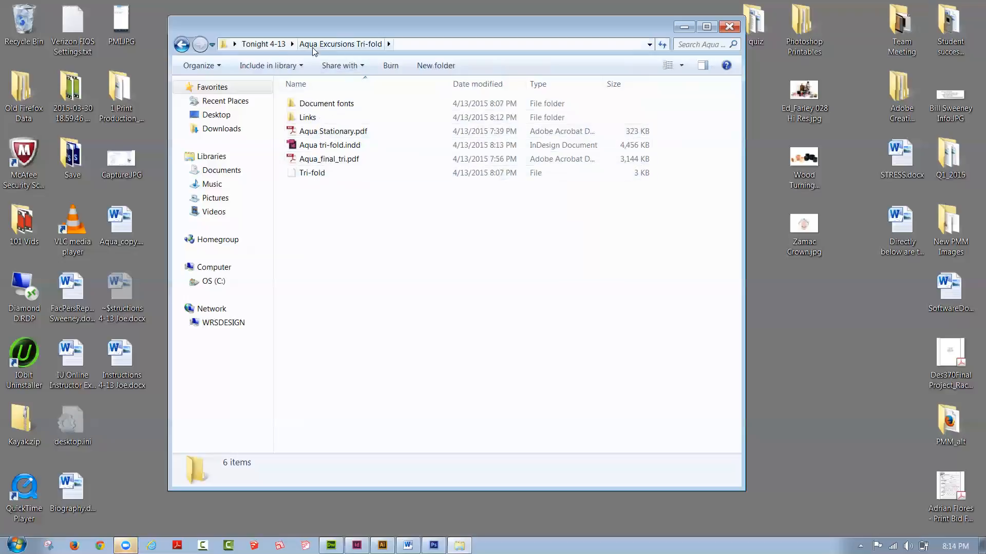
Step: Go back to the Tonight 4-13 folder and compress the Aqua Excursions Tri-fold folder into a zip file
left_click(258, 43)
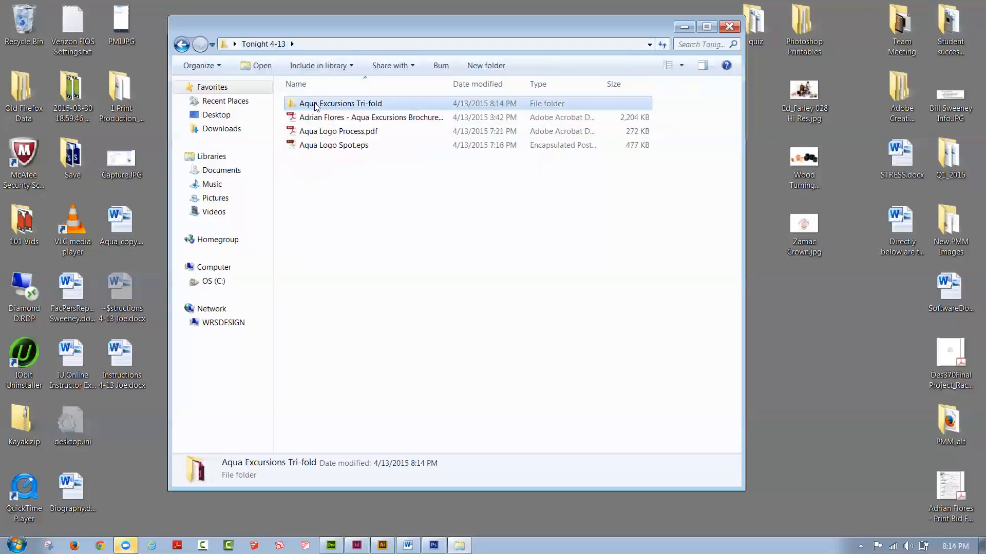
mouse_move(316, 105)
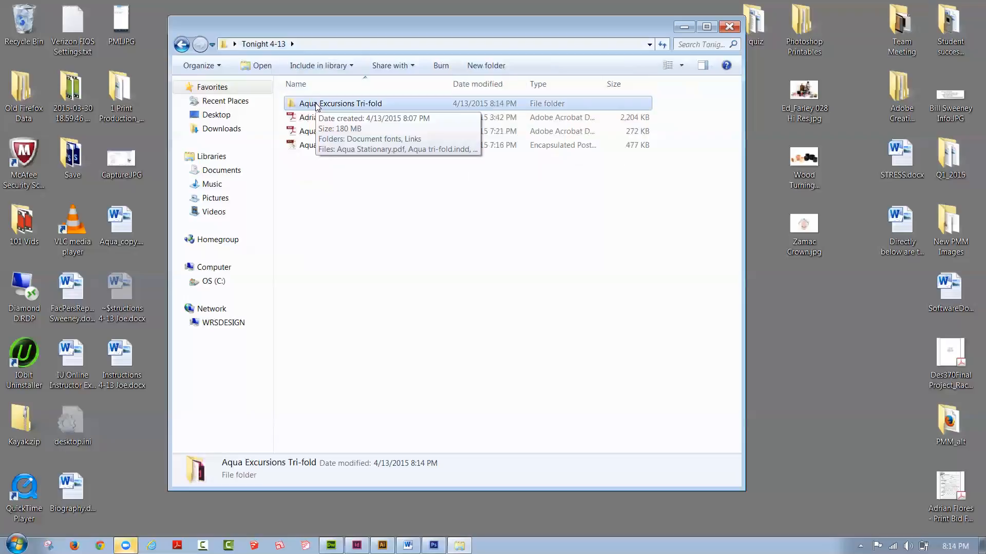
double_click(316, 103)
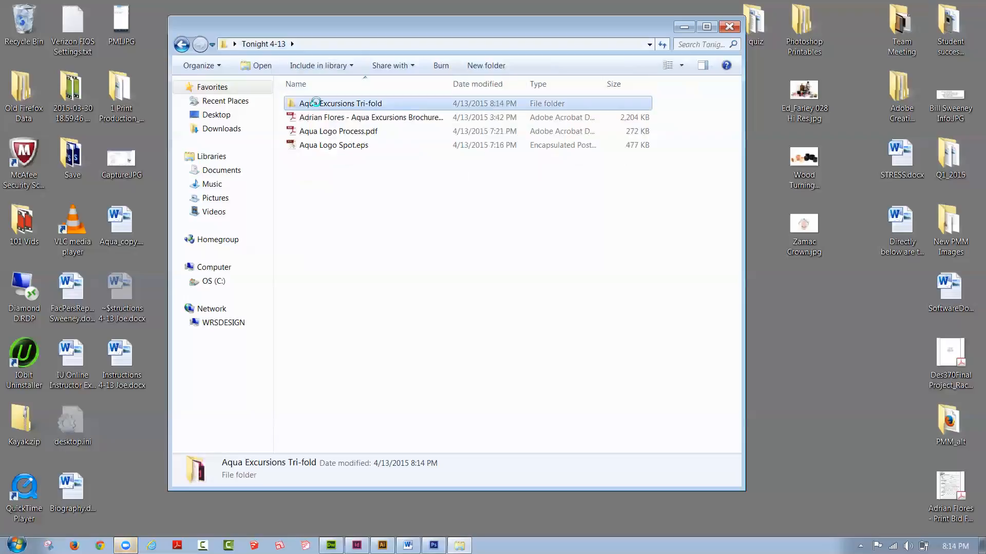
right_click(315, 103)
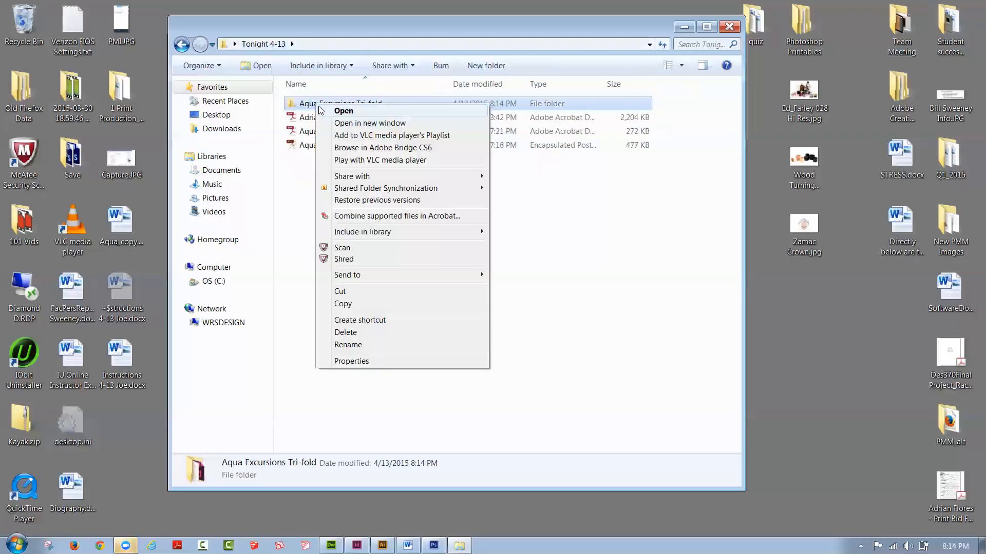
mouse_move(351, 277)
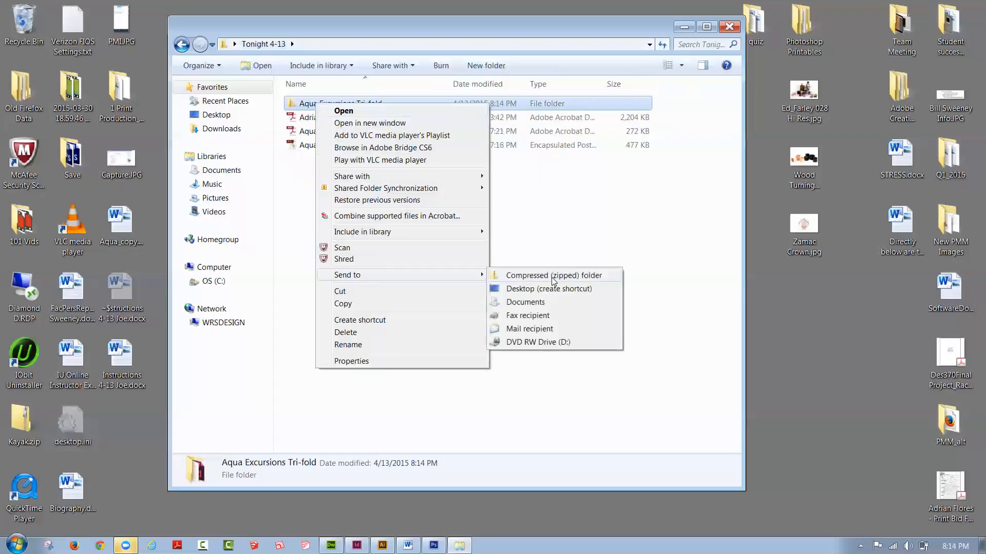
left_click(553, 282)
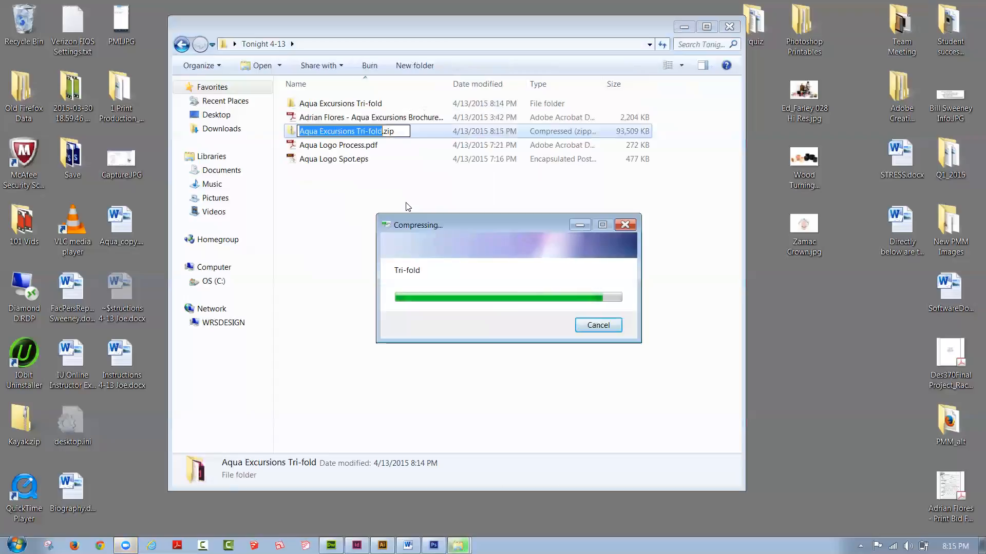
left_click(361, 184)
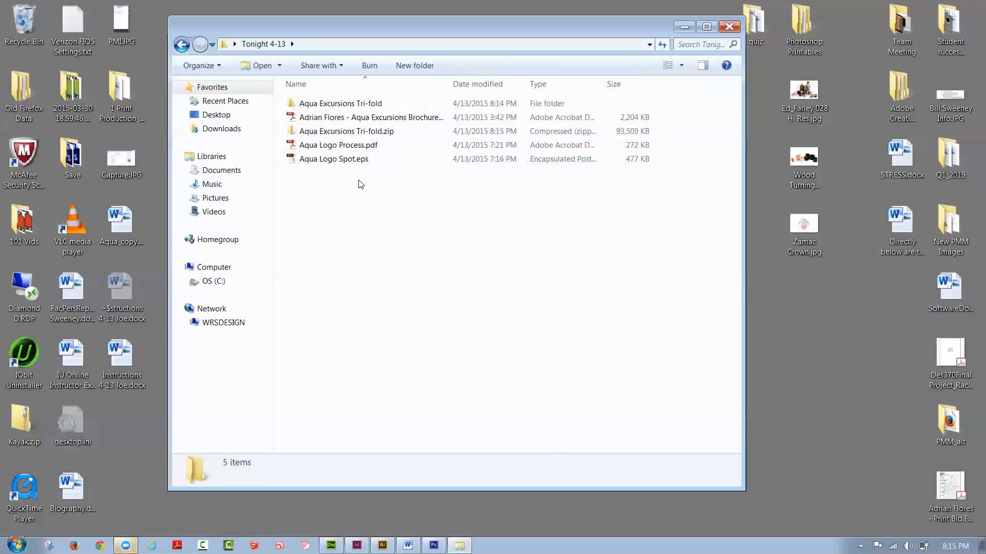
Step: Rename the zipped Aqua Excursions Tri-fold file as "Aqua_final_ submissions.zip"
left_click(377, 133)
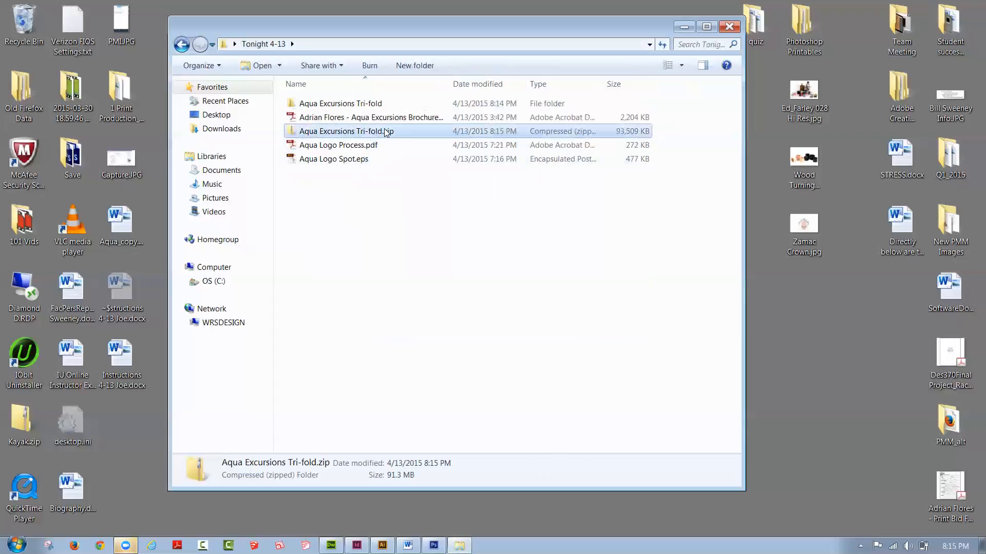
left_click(302, 132)
left_click_drag(301, 131, 383, 133)
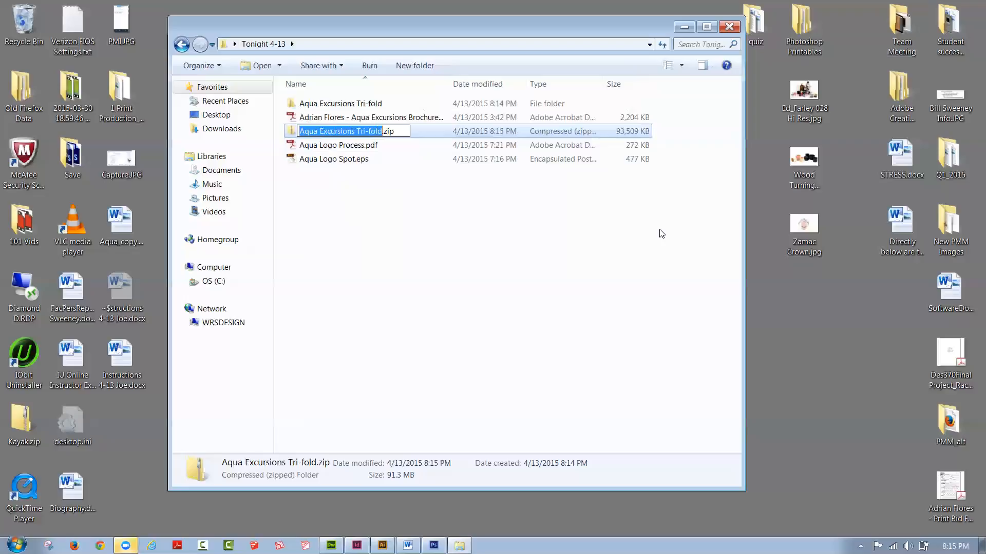
type("Aqua")
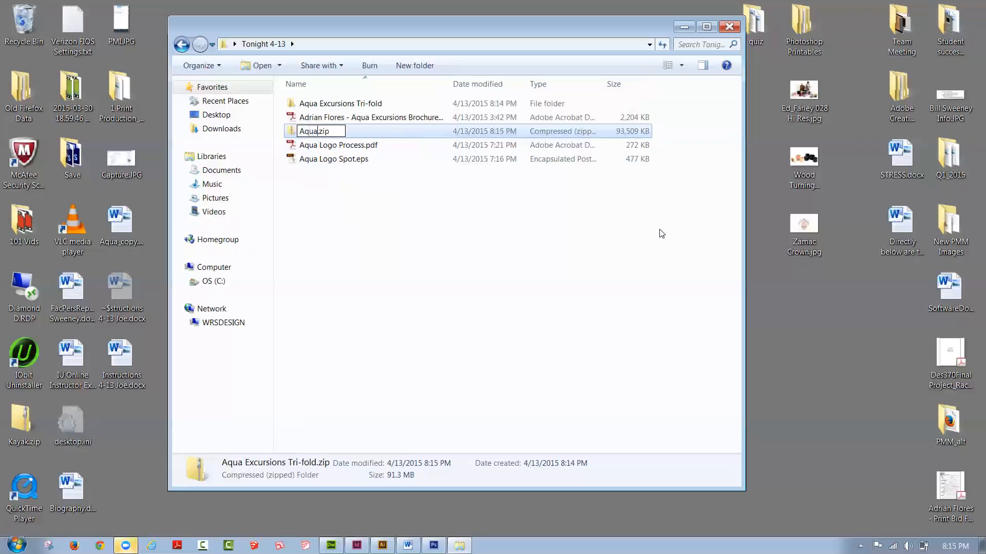
type("_final_ submissions")
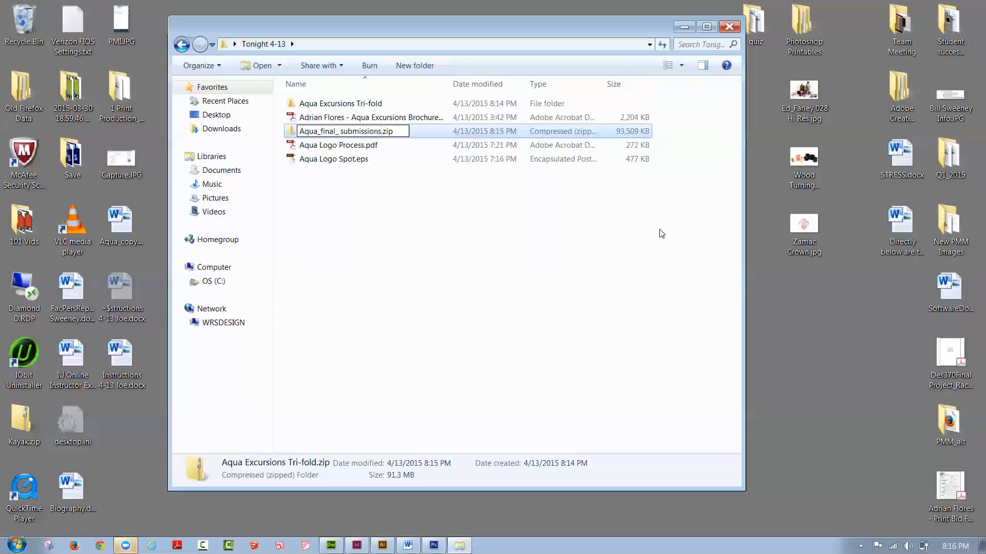
left_click(574, 11)
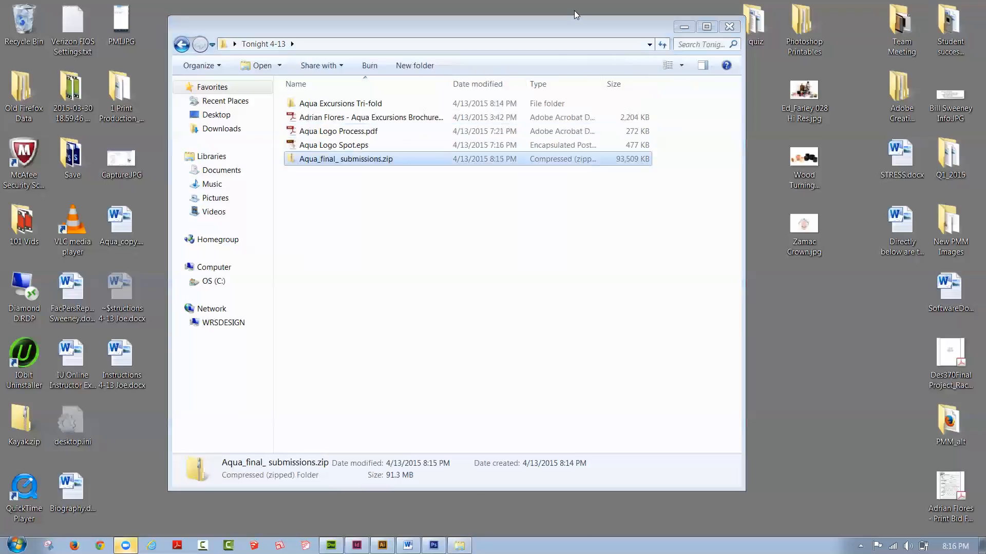